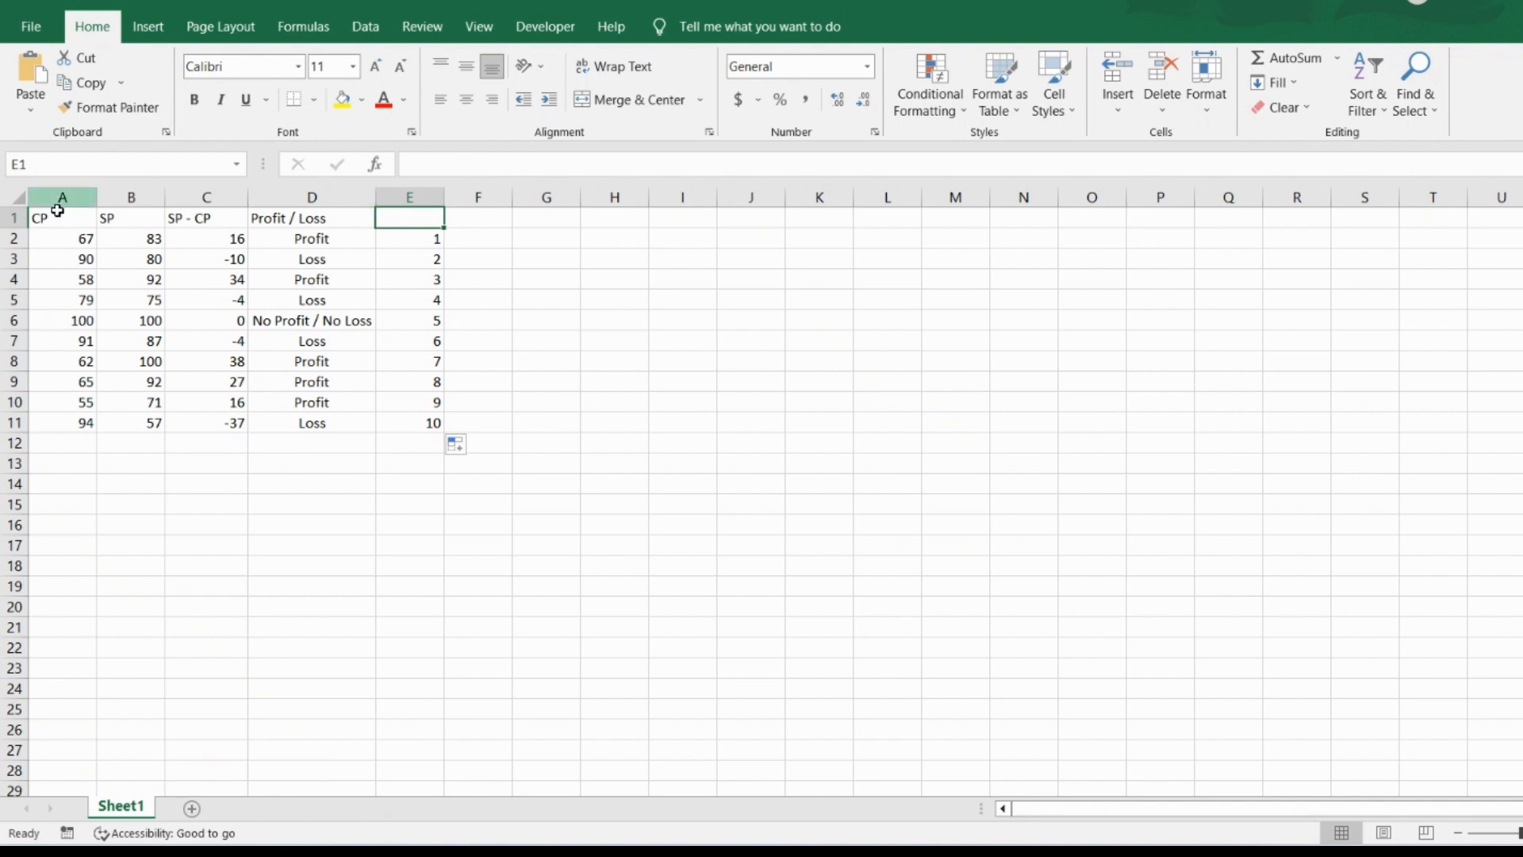
Step: Add a conditional formatting rule to column D giving cells containing "Profit" Green Fill with Dark Green Text
click(345, 219)
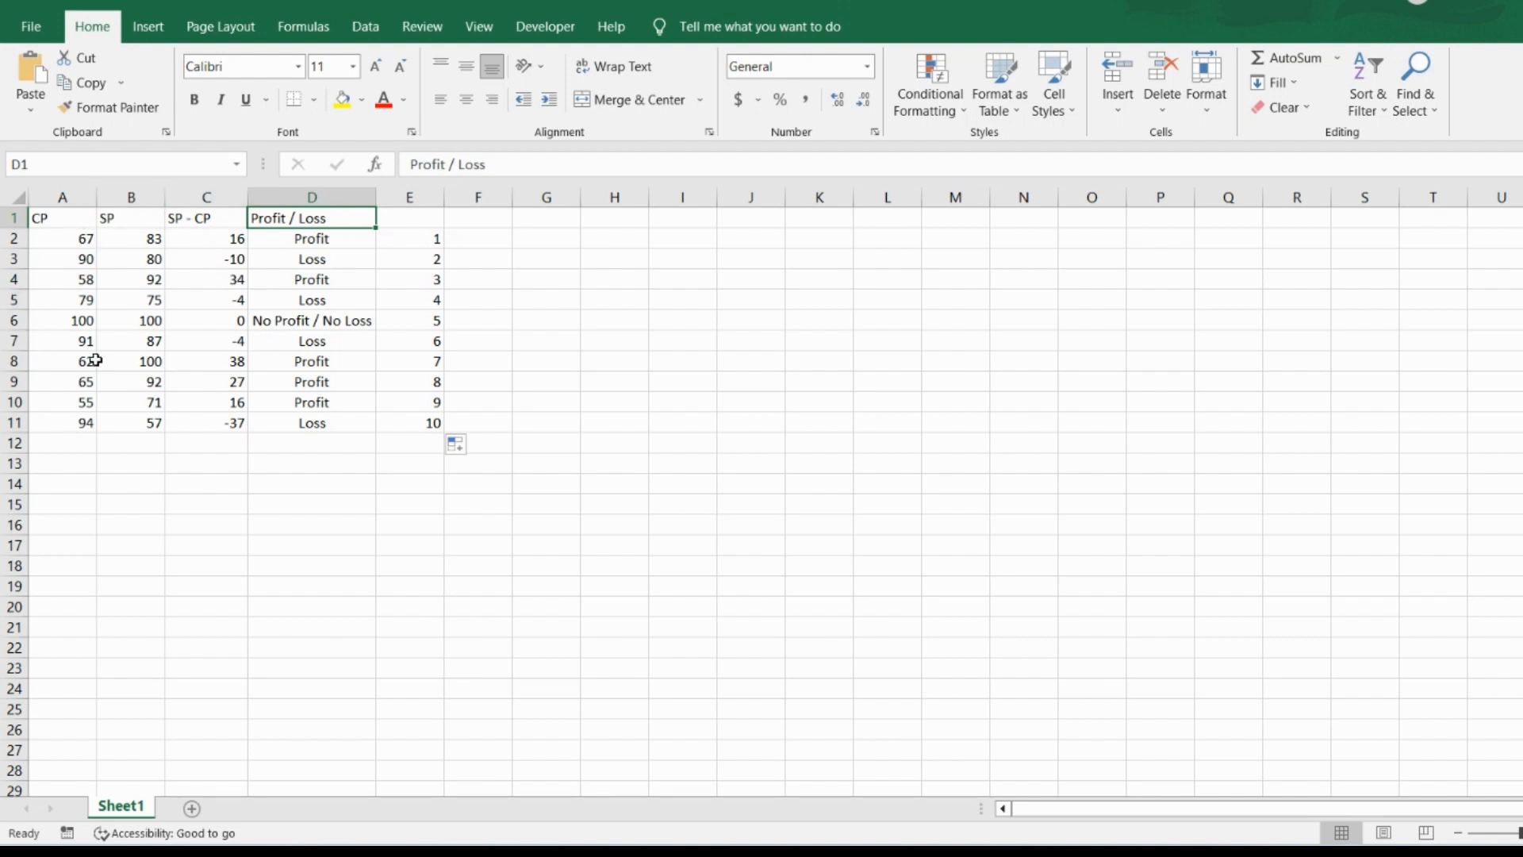
click(357, 238)
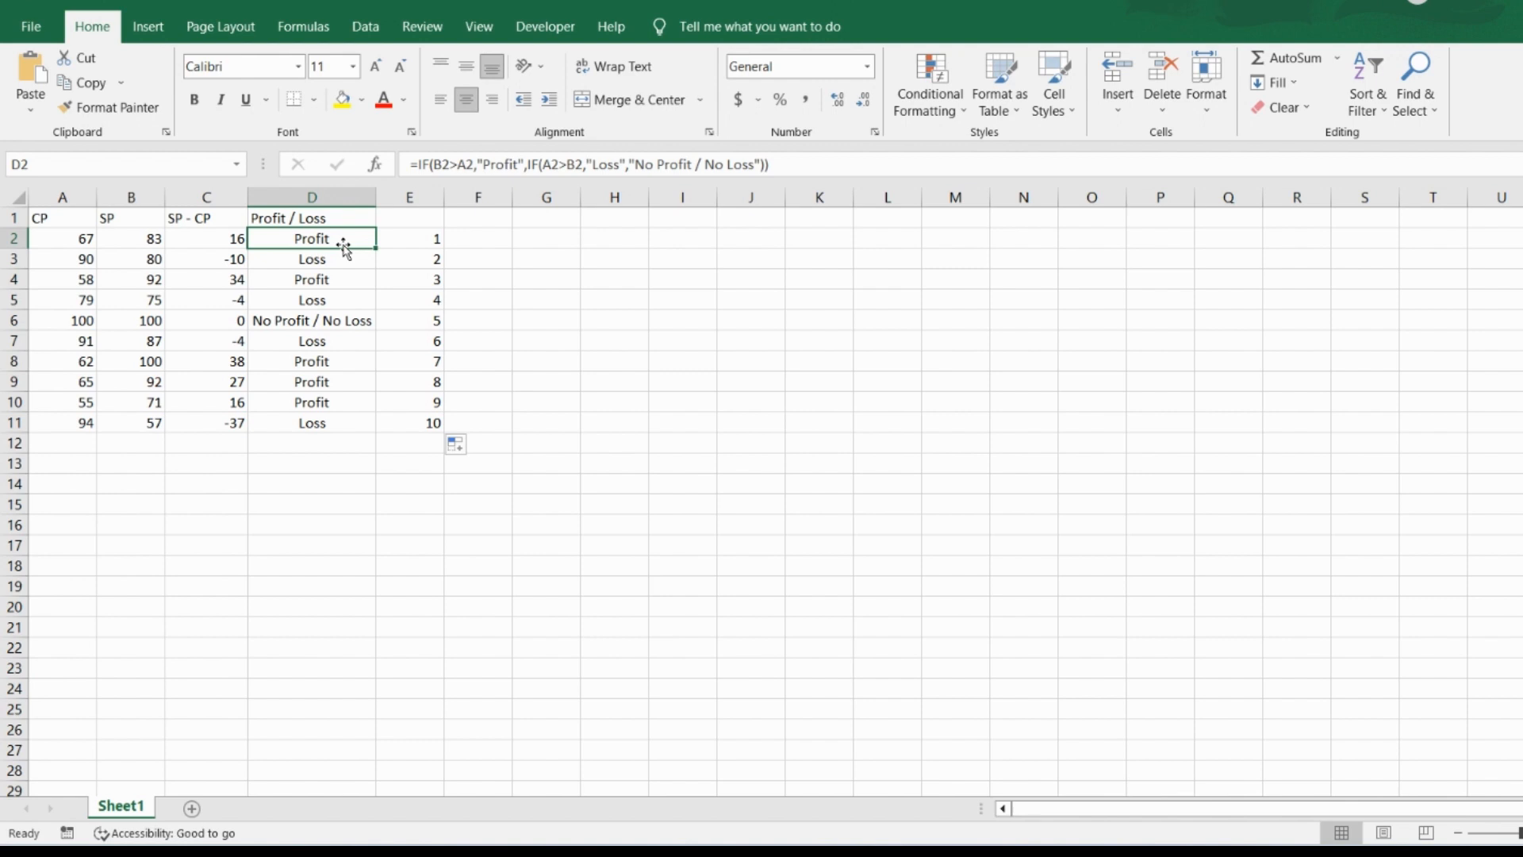
click(329, 195)
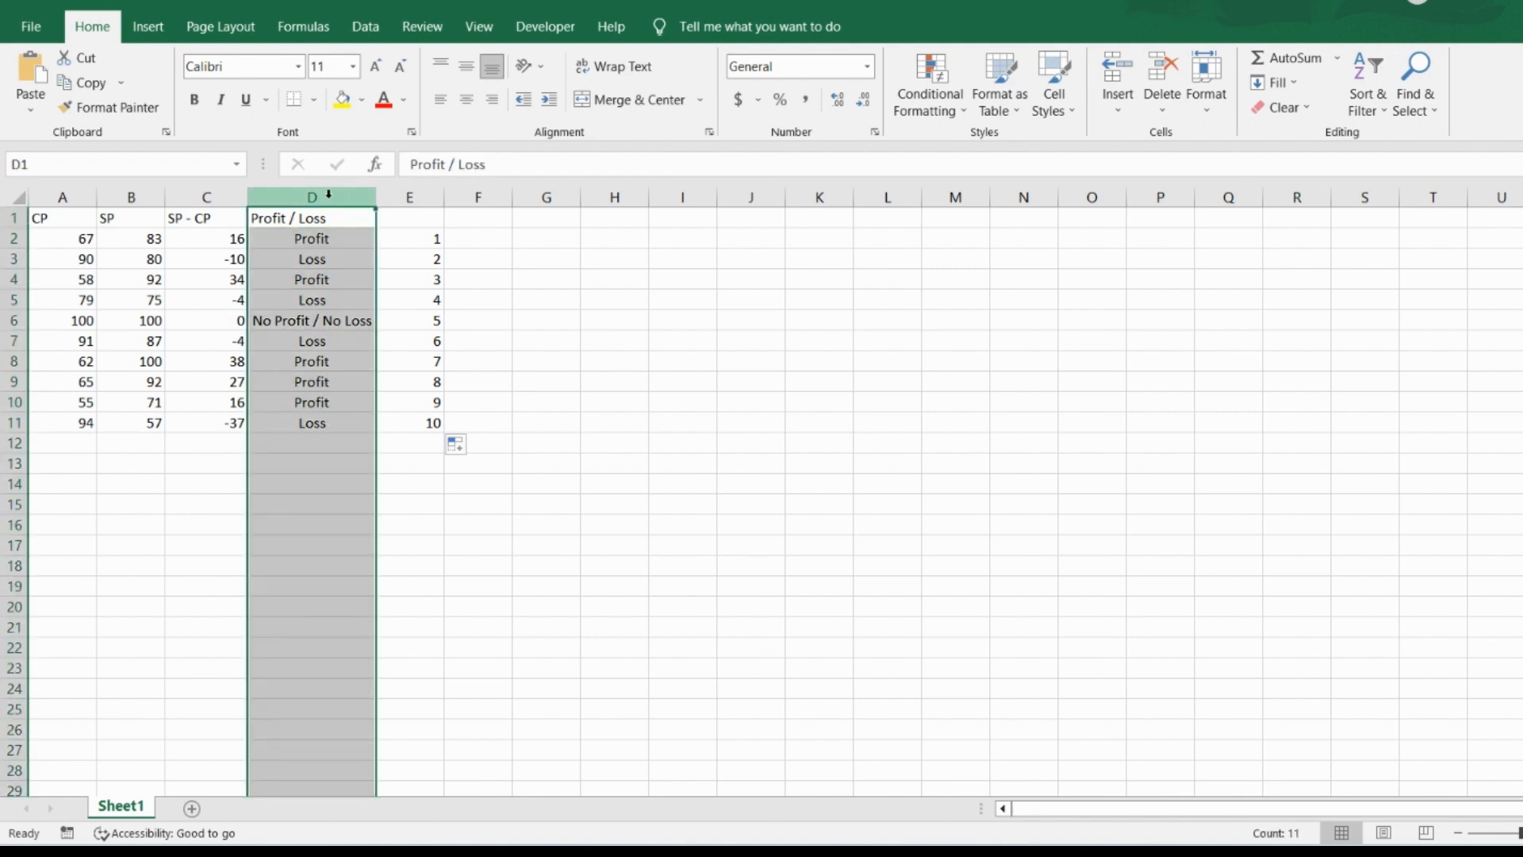
click(923, 78)
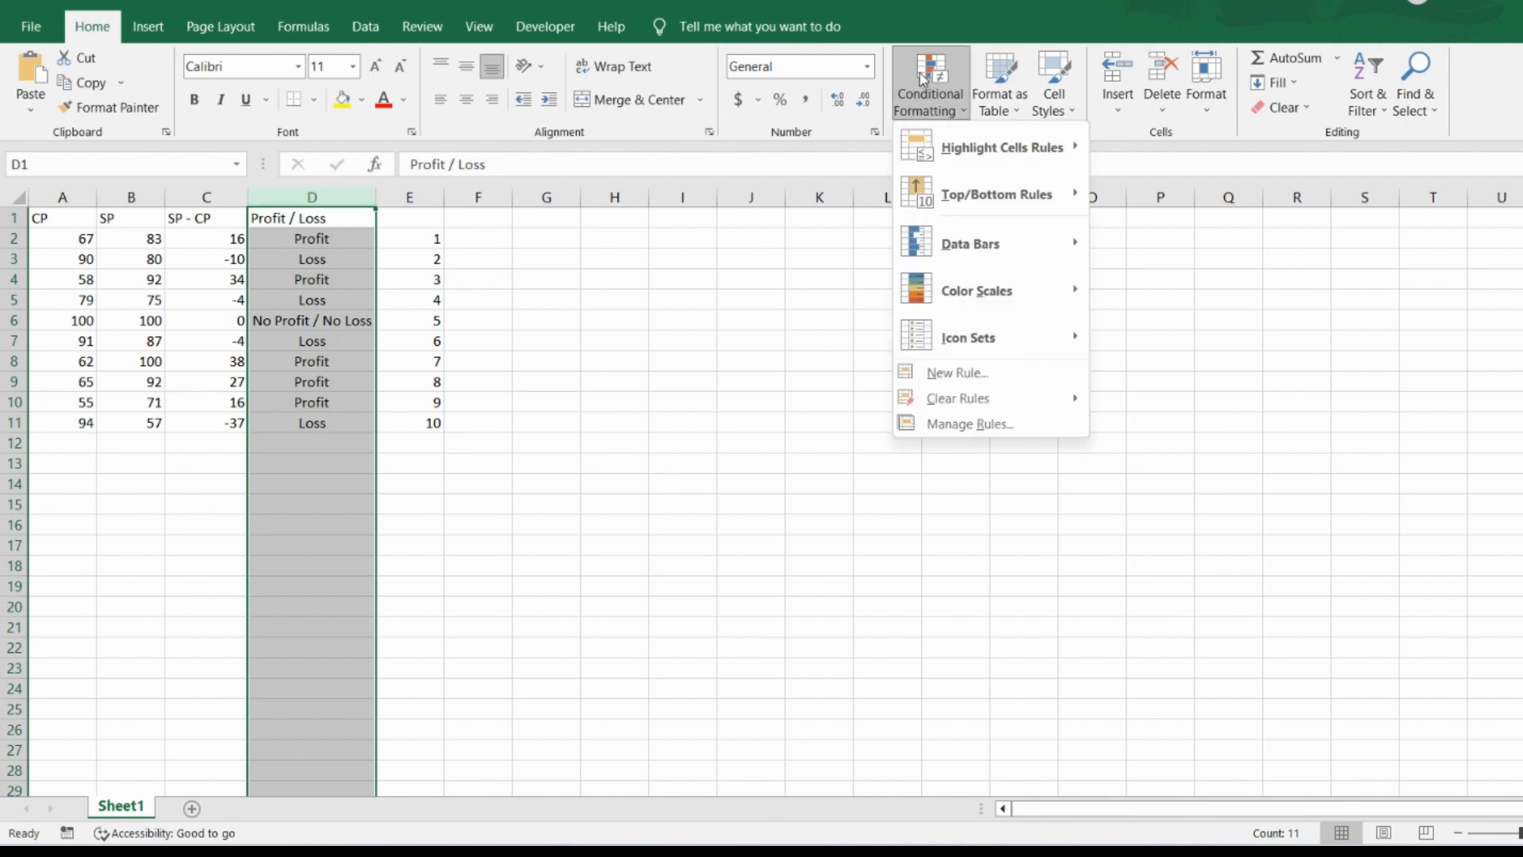
mouse_move(947, 149)
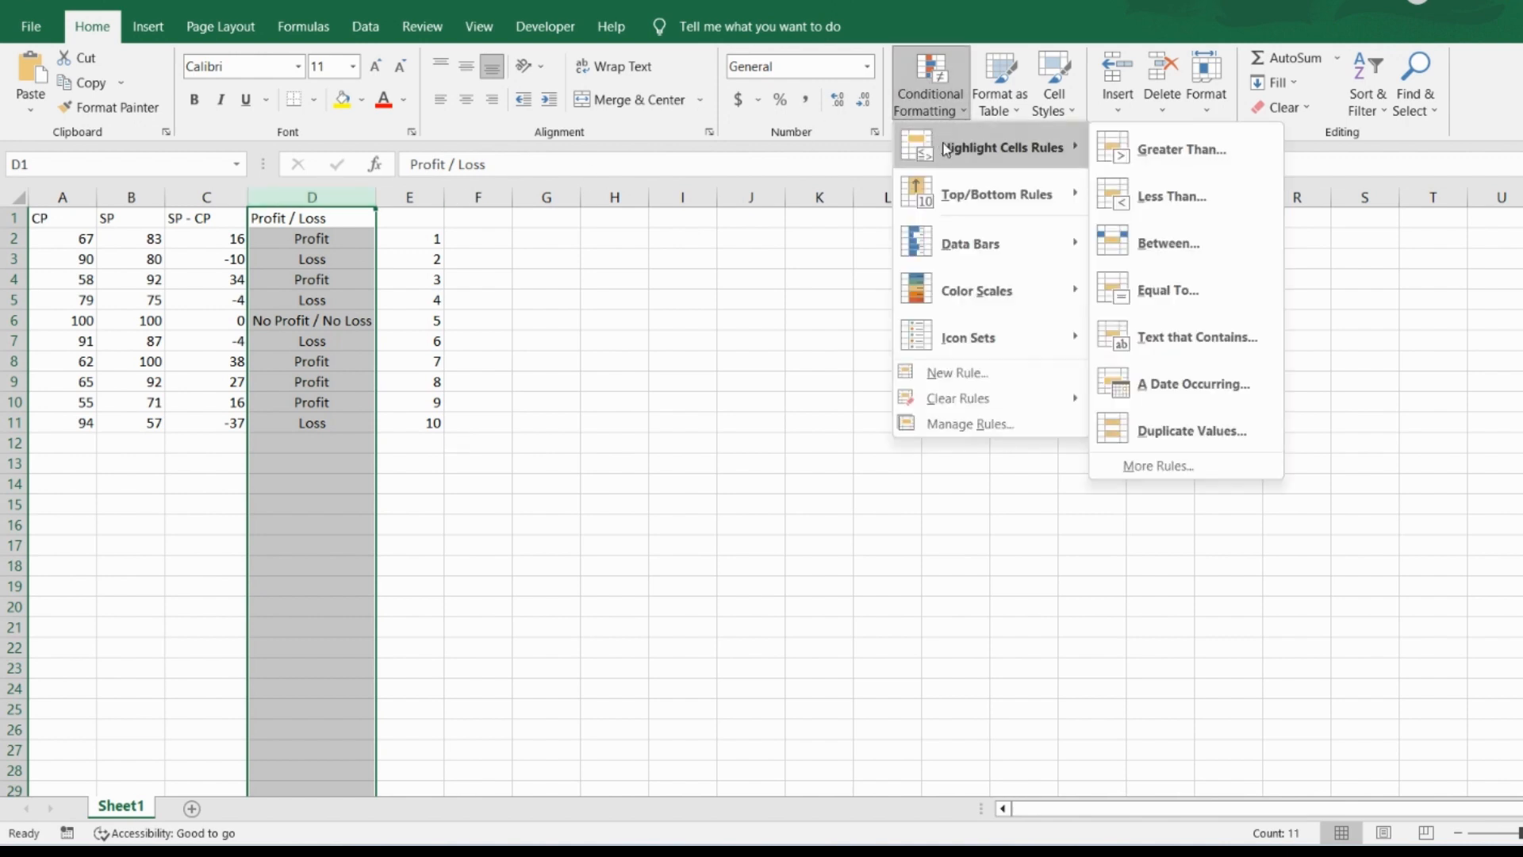
click(1155, 341)
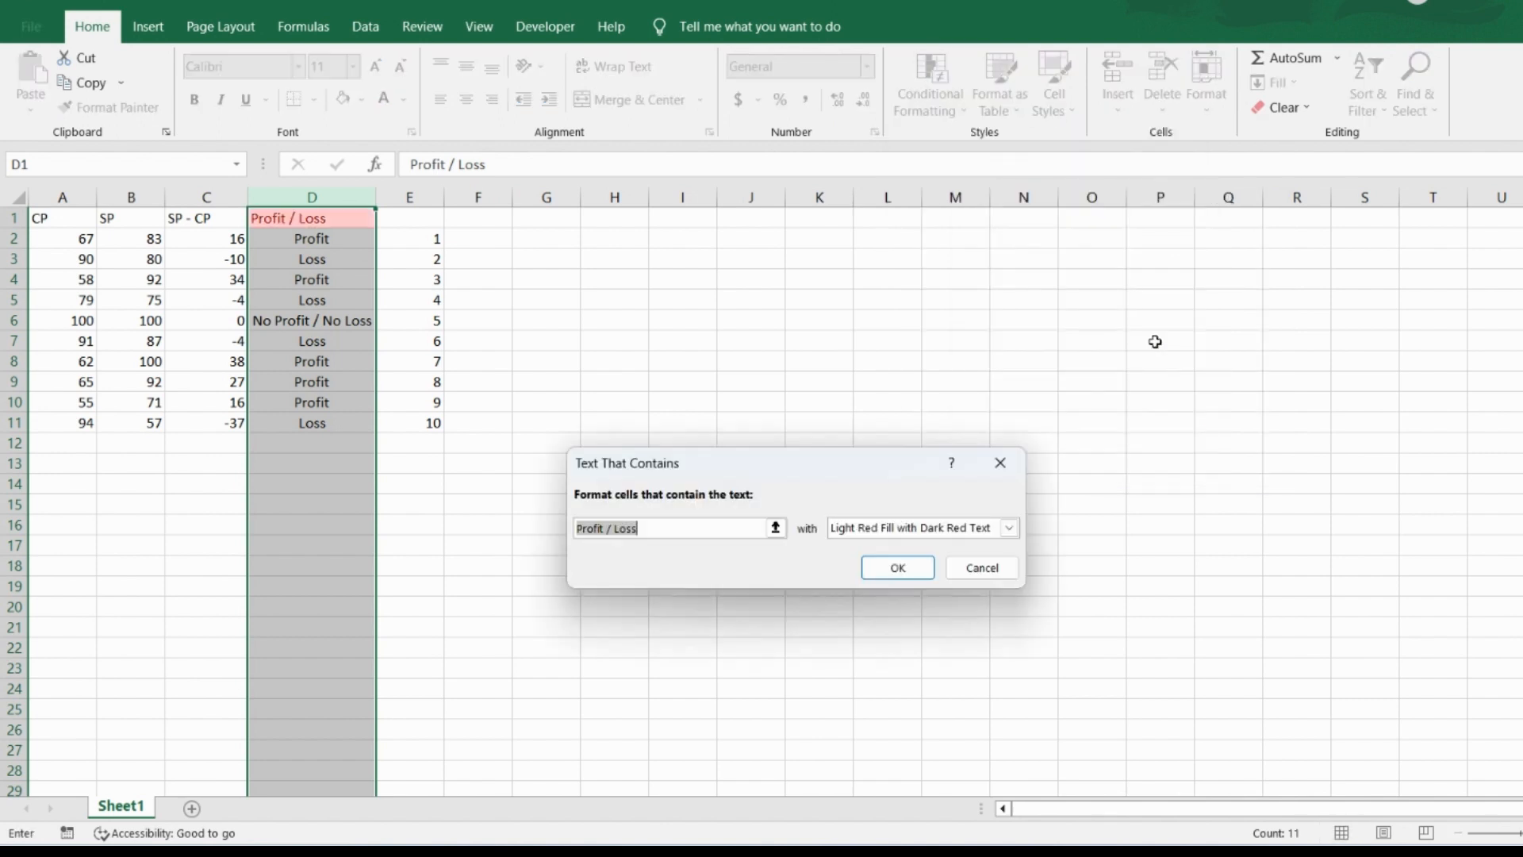
click(700, 527)
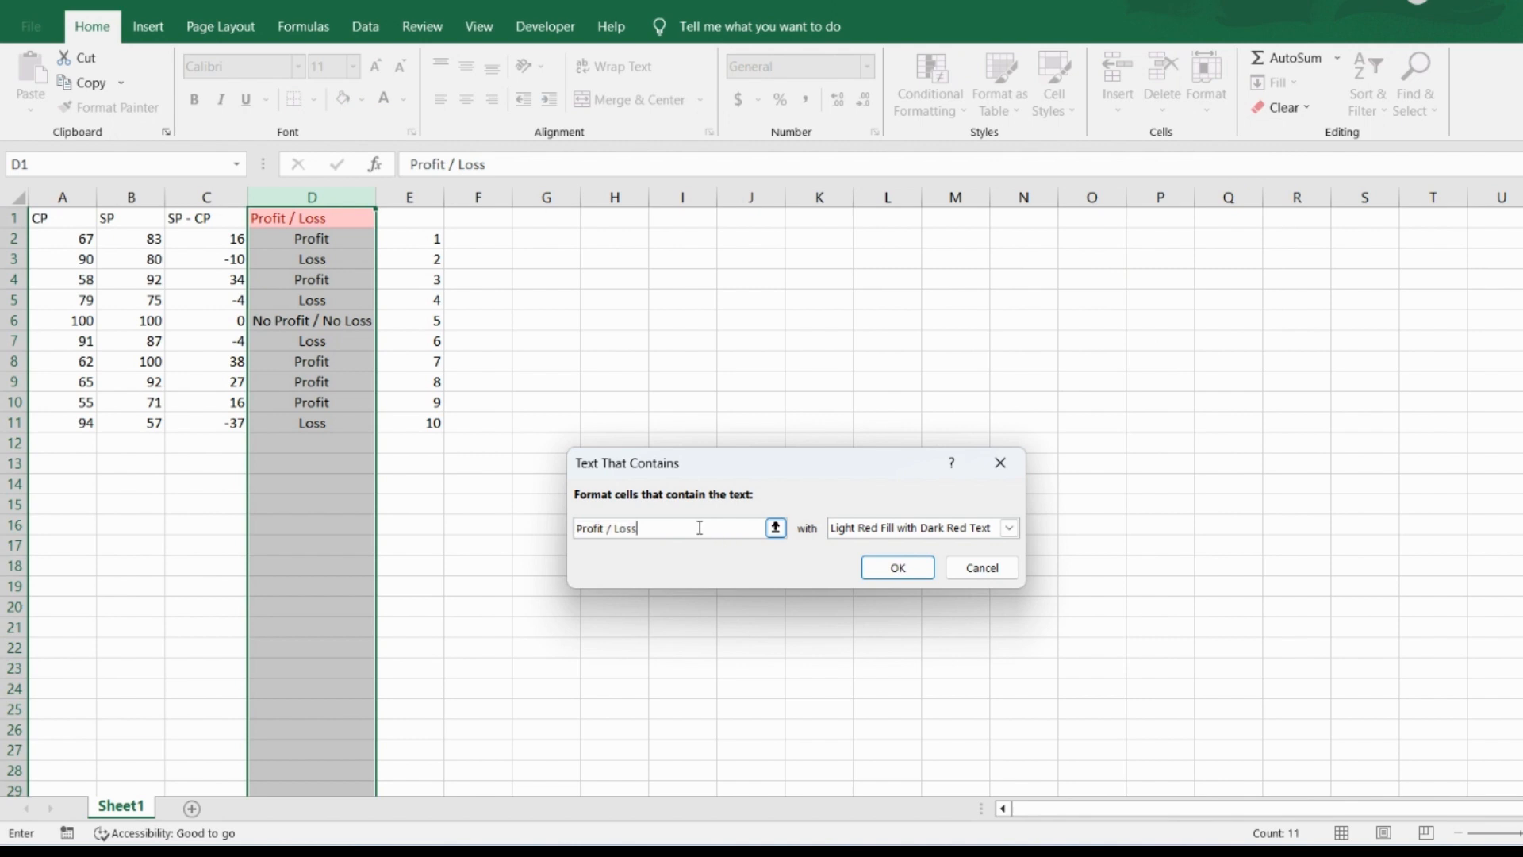
key(BackSpace)
key(BackSpace)
key(BackSpace)
key(BackSpace)
key(BackSpace)
key(BackSpace)
key(BackSpace)
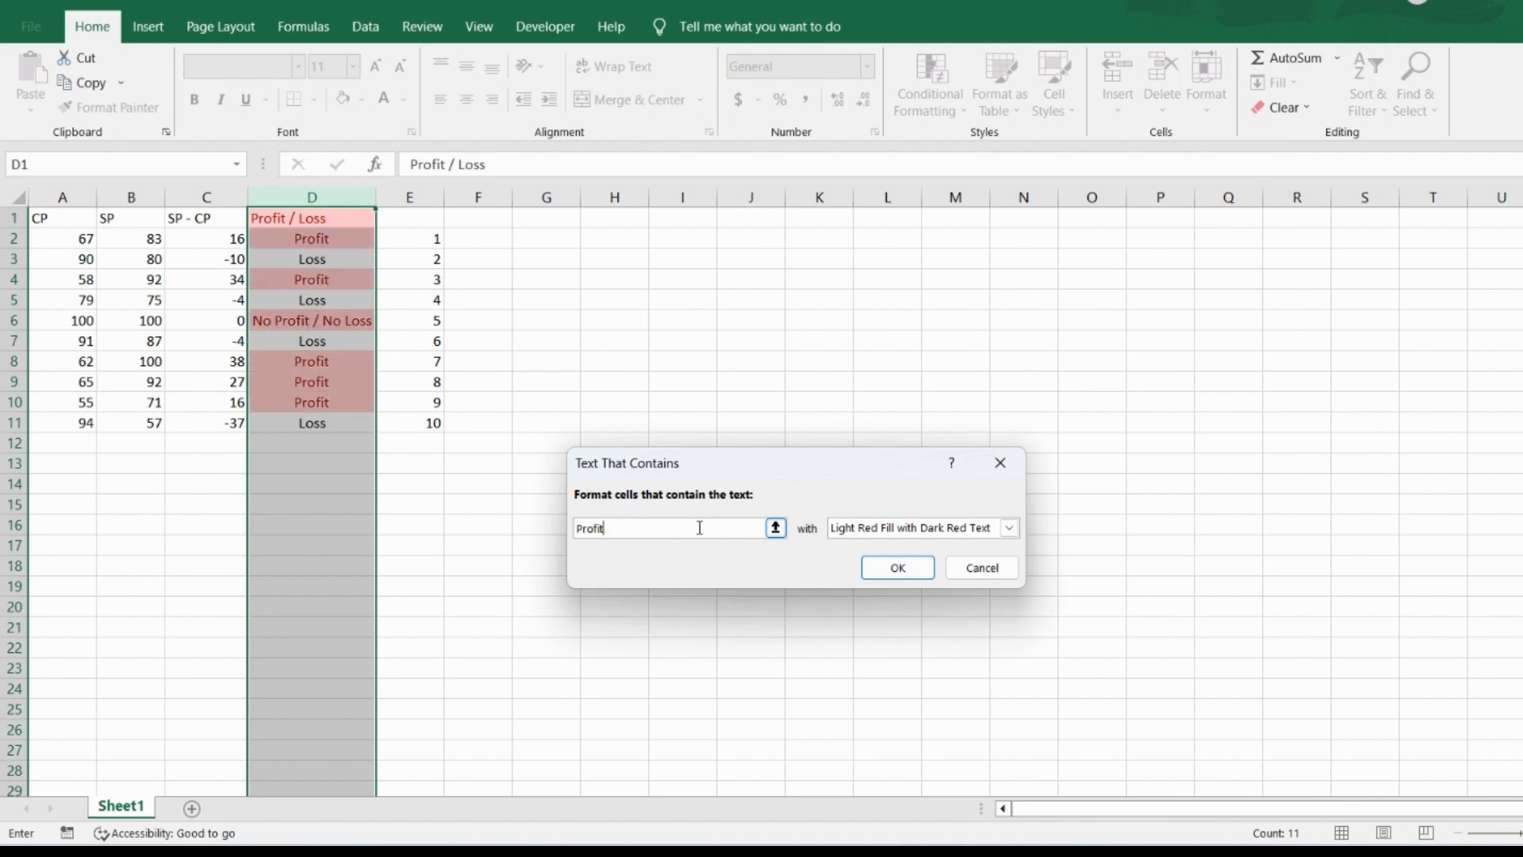
click(1009, 528)
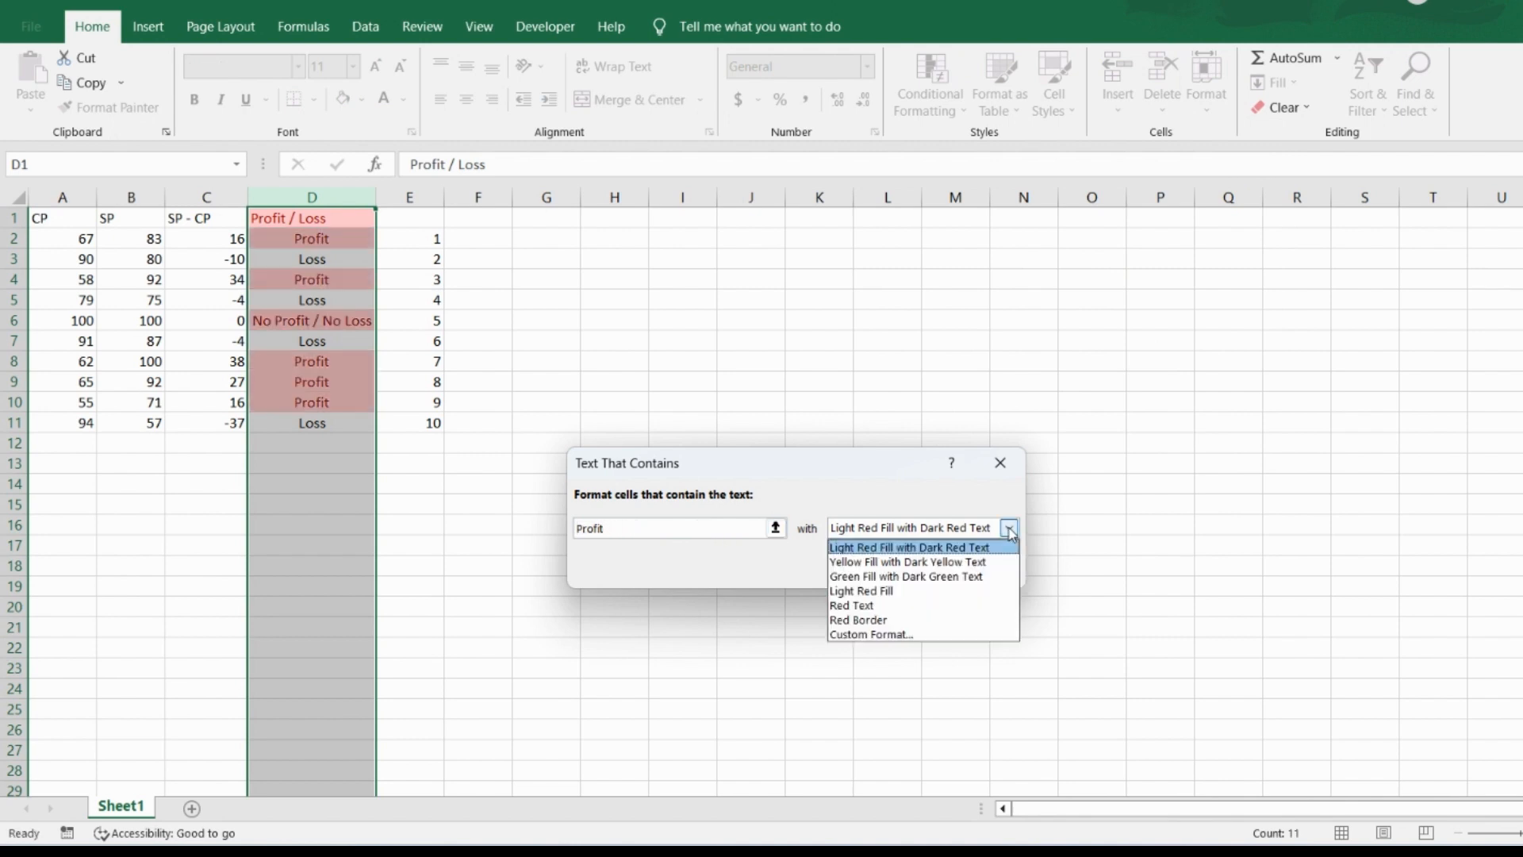
click(853, 578)
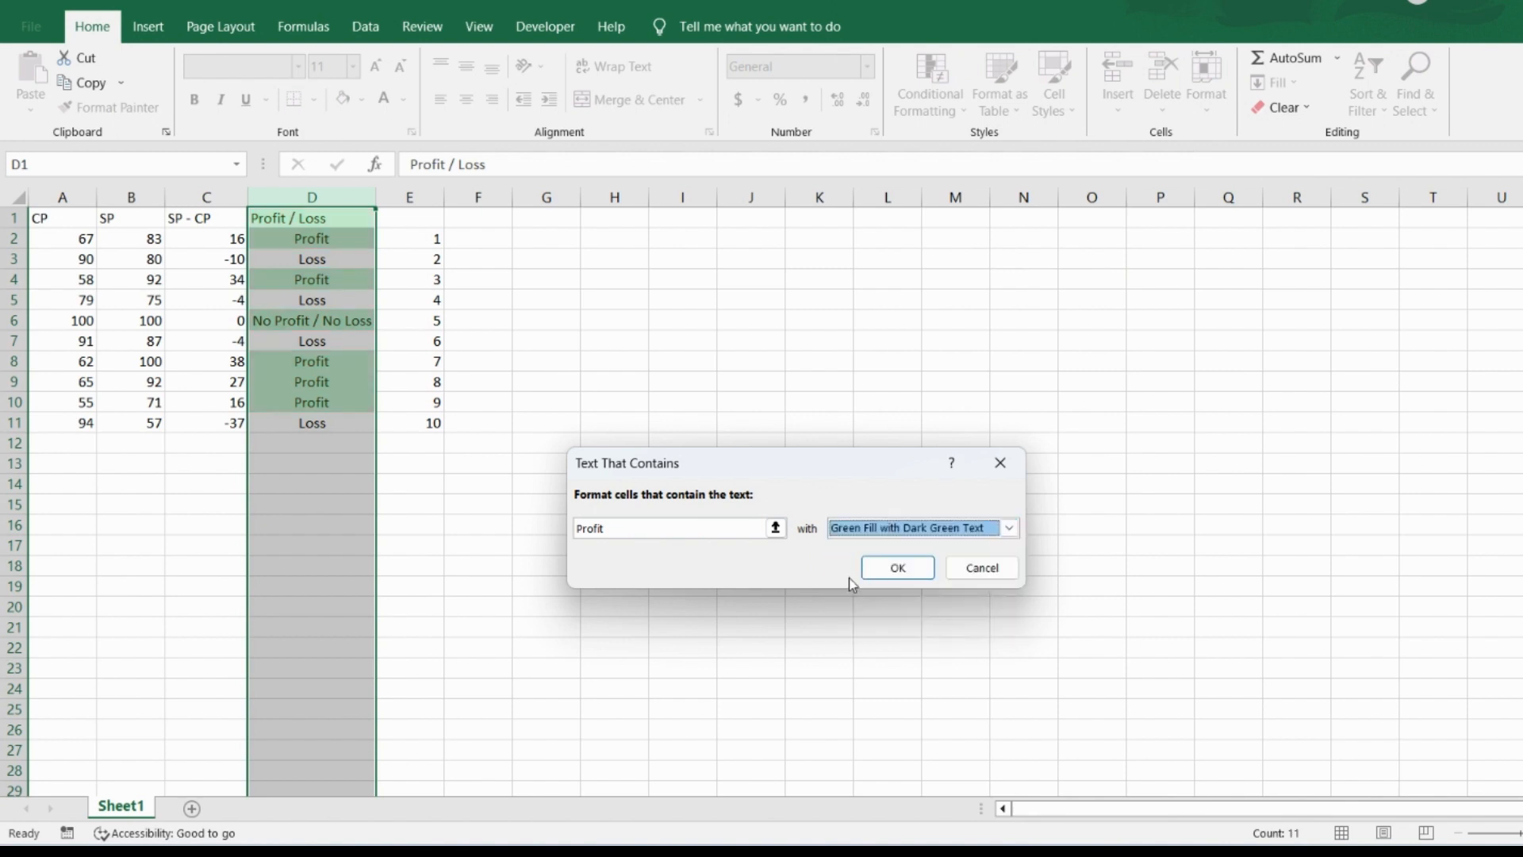
click(895, 568)
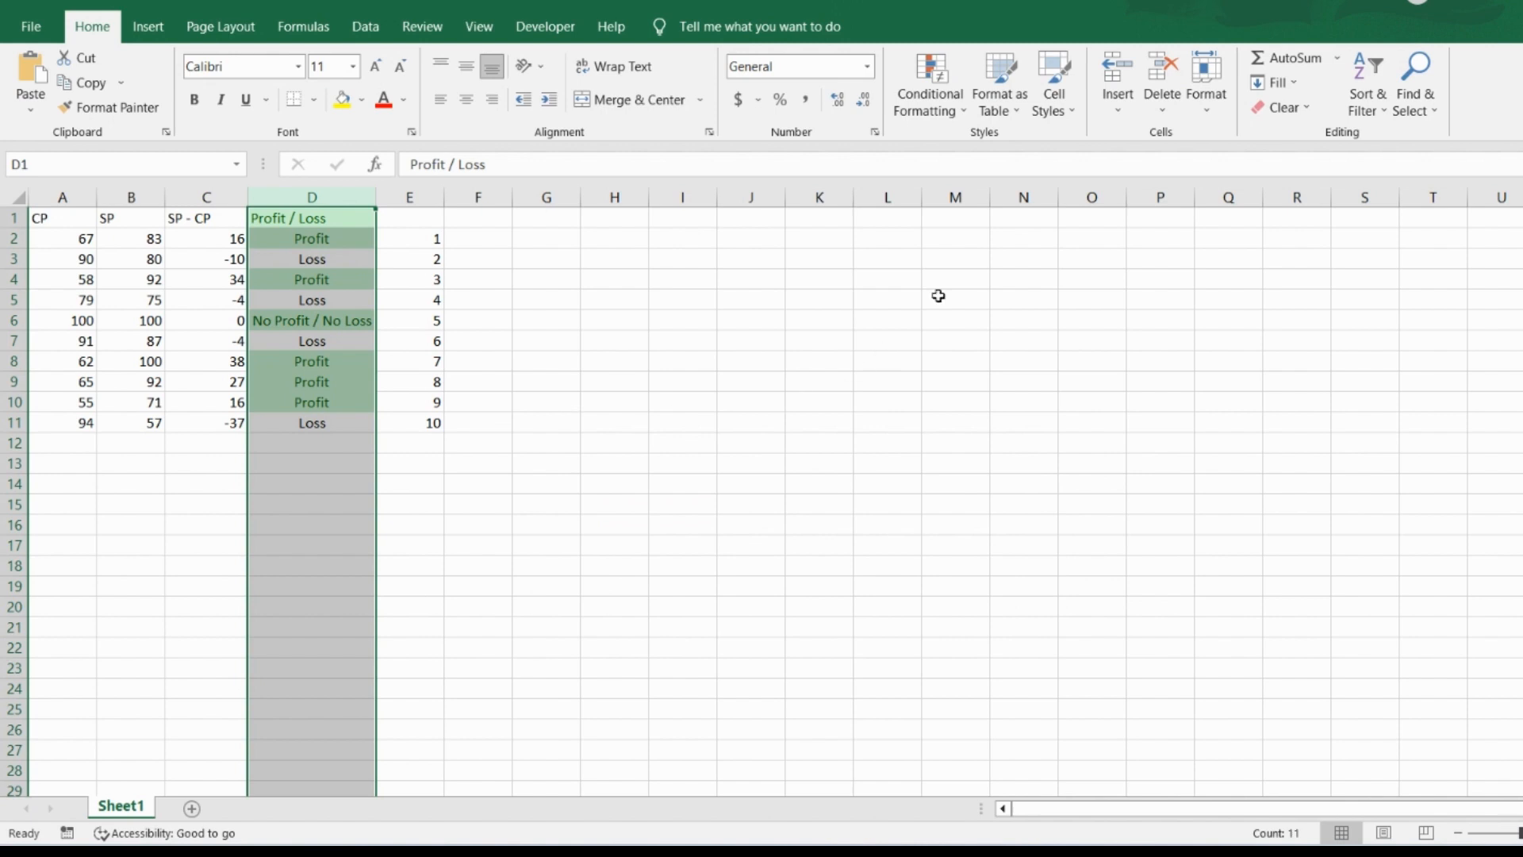
Step: Add a text rule to column D giving cells containing "Loss" Light Red Fill with Dark Red Text
click(934, 73)
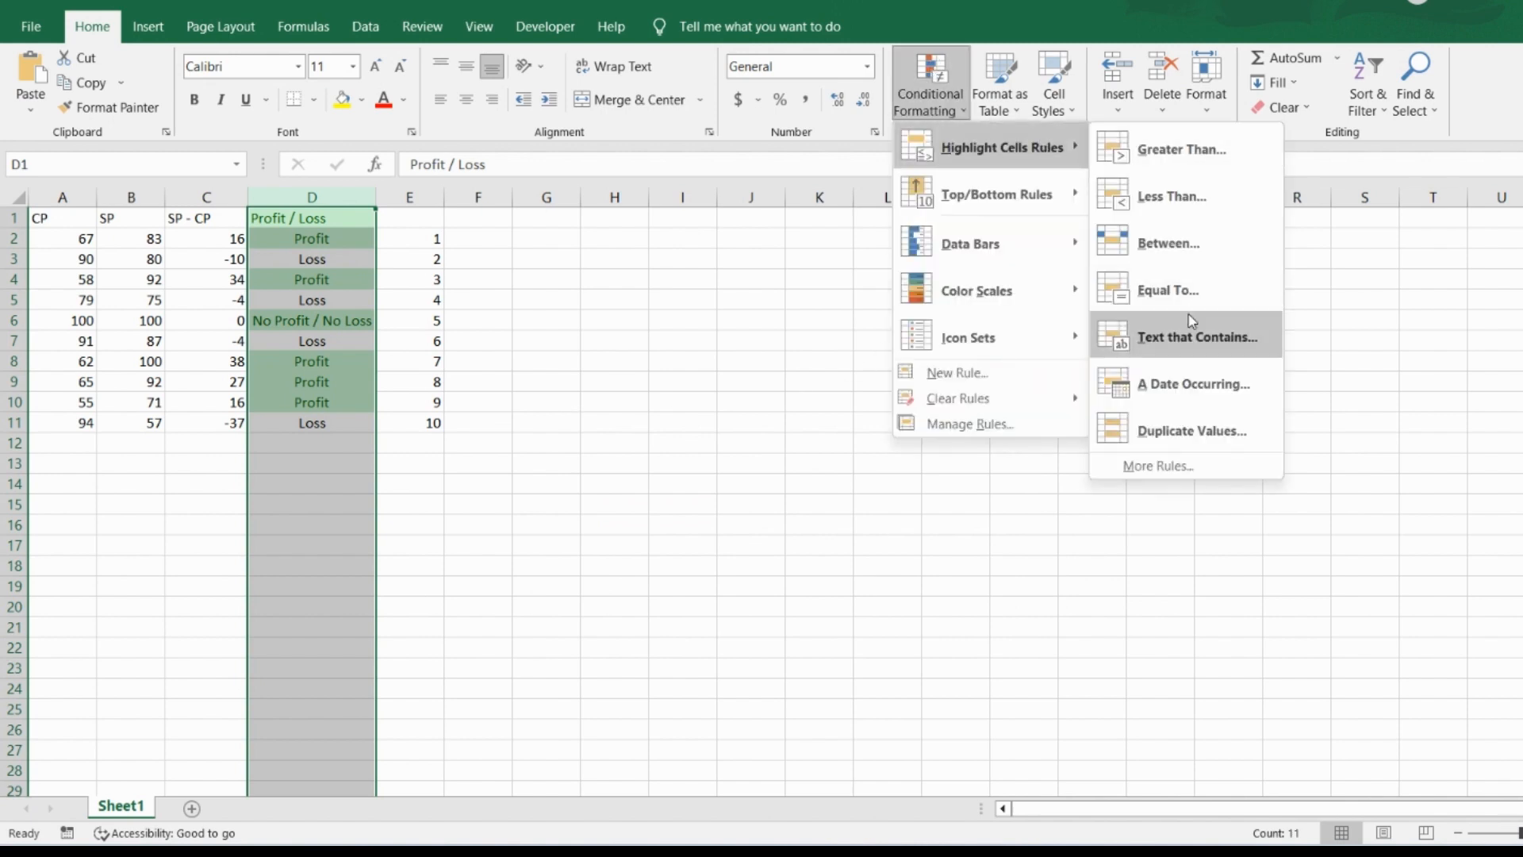
click(1159, 340)
click(648, 535)
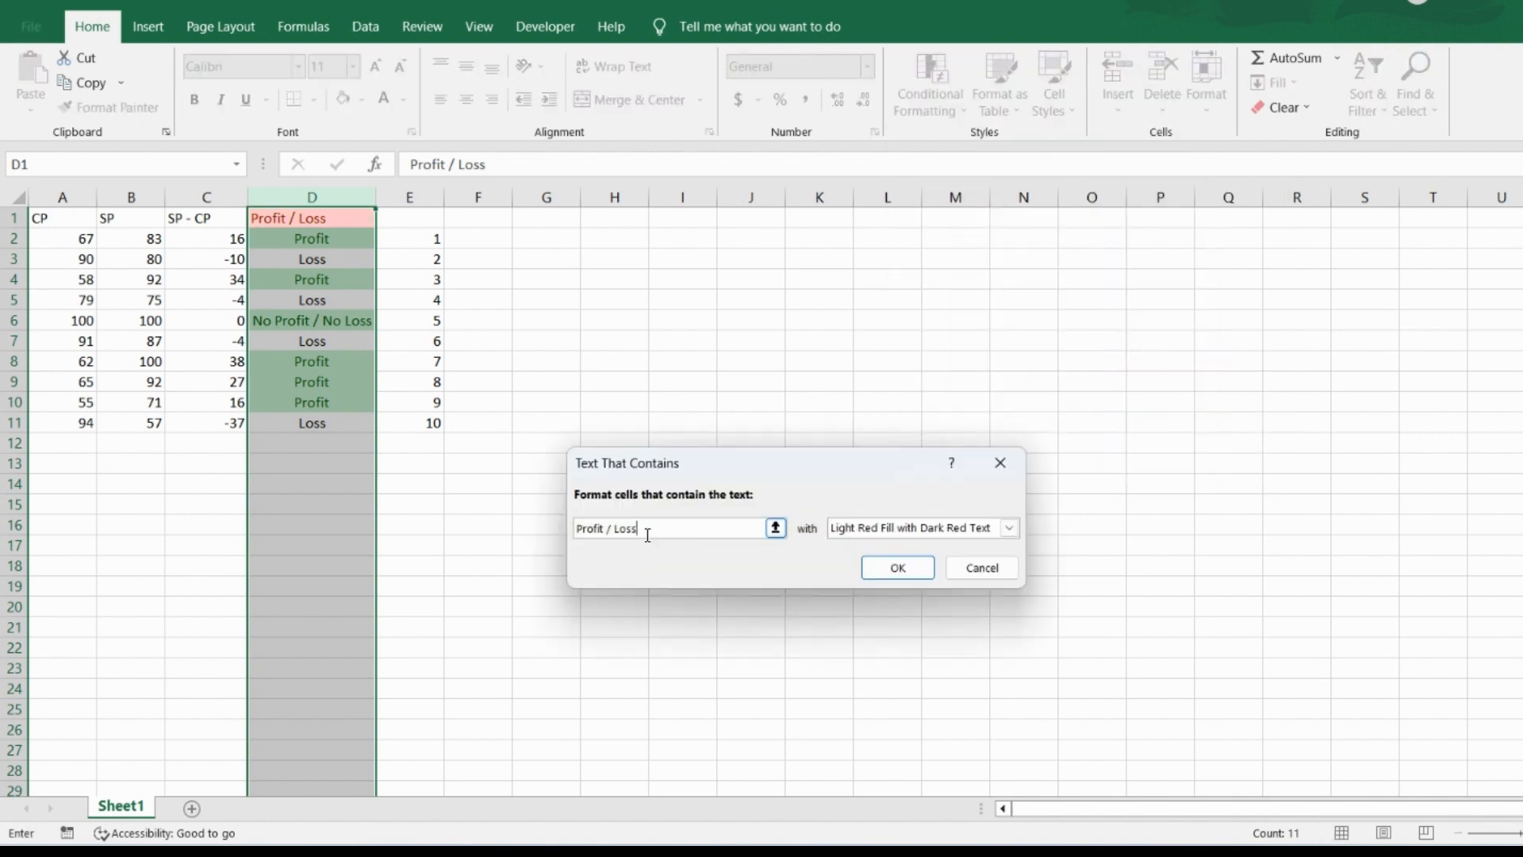
key(BackSpace)
key(BackSpace)
key(BackSpace)
key(BackSpace)
key(BackSpace)
key(BackSpace)
key(BackSpace)
key(BackSpace)
key(BackSpace)
key(BackSpace)
key(BackSpace)
key(BackSpace)
key(BackSpace)
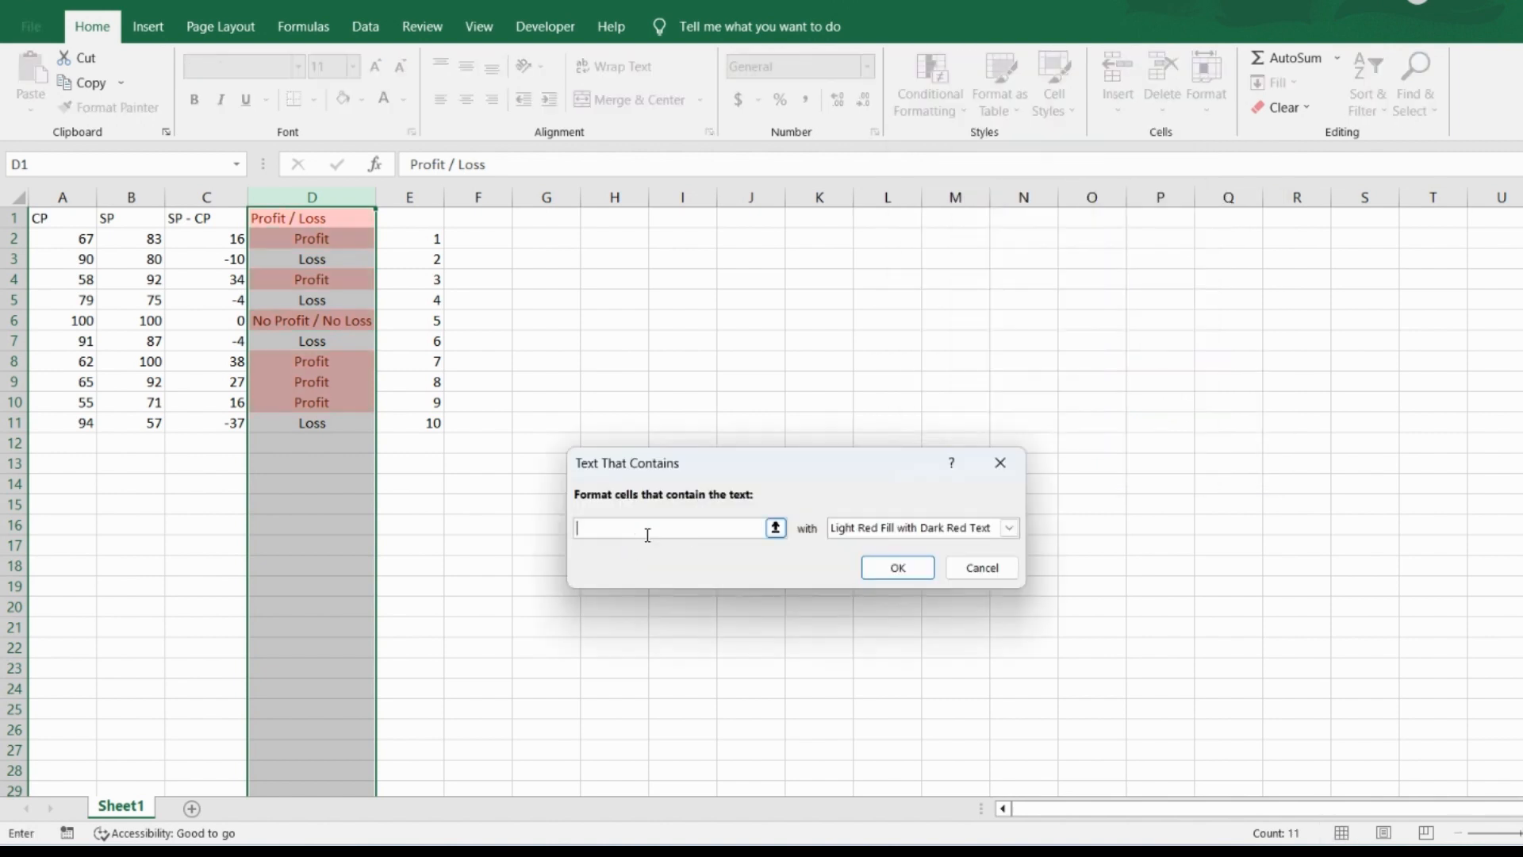
text(Loss)
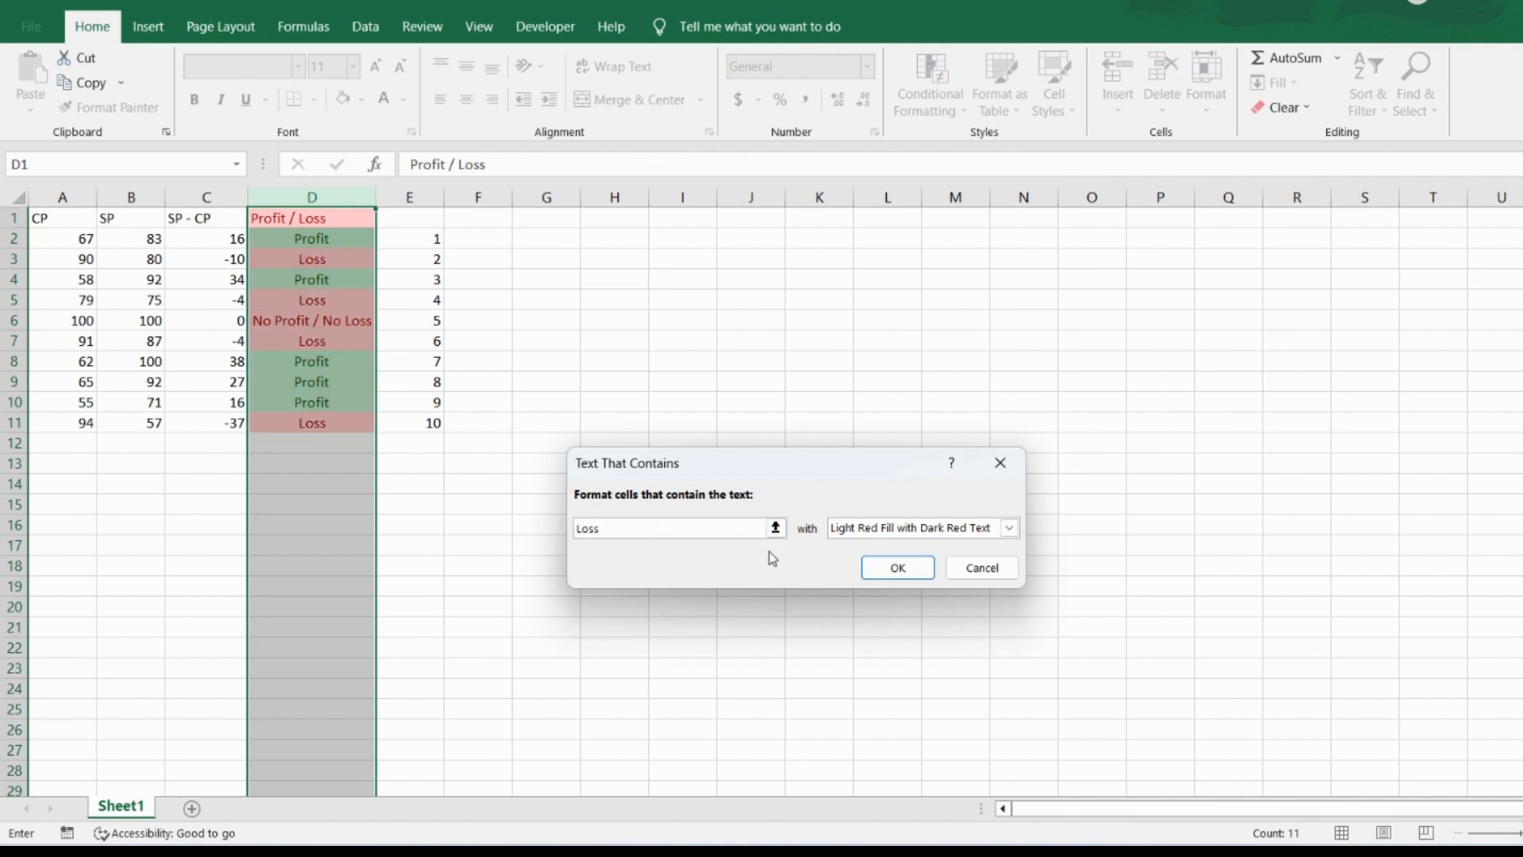
click(983, 535)
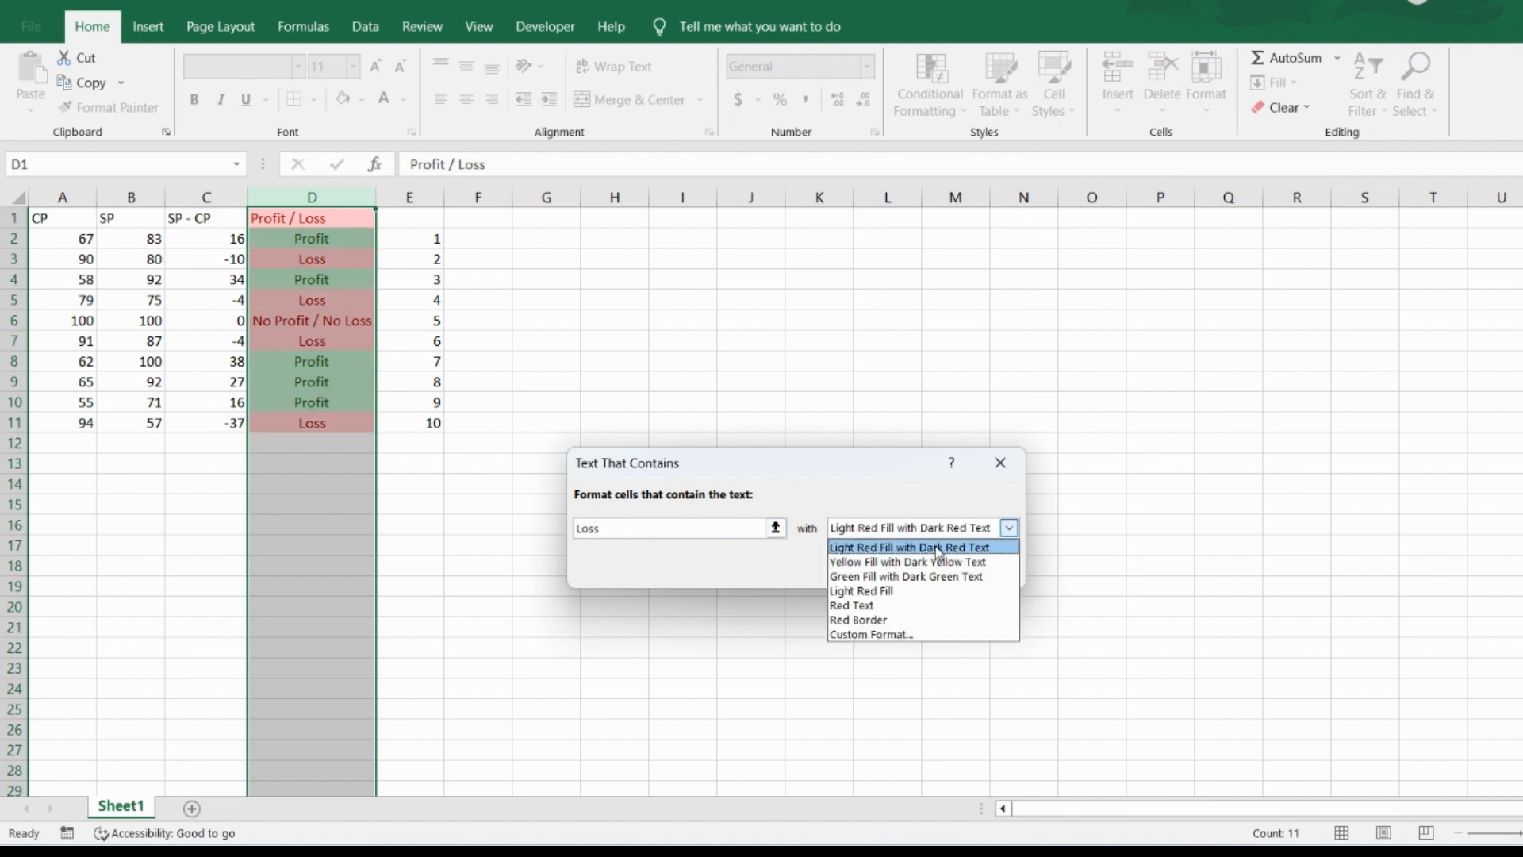
click(937, 550)
click(912, 566)
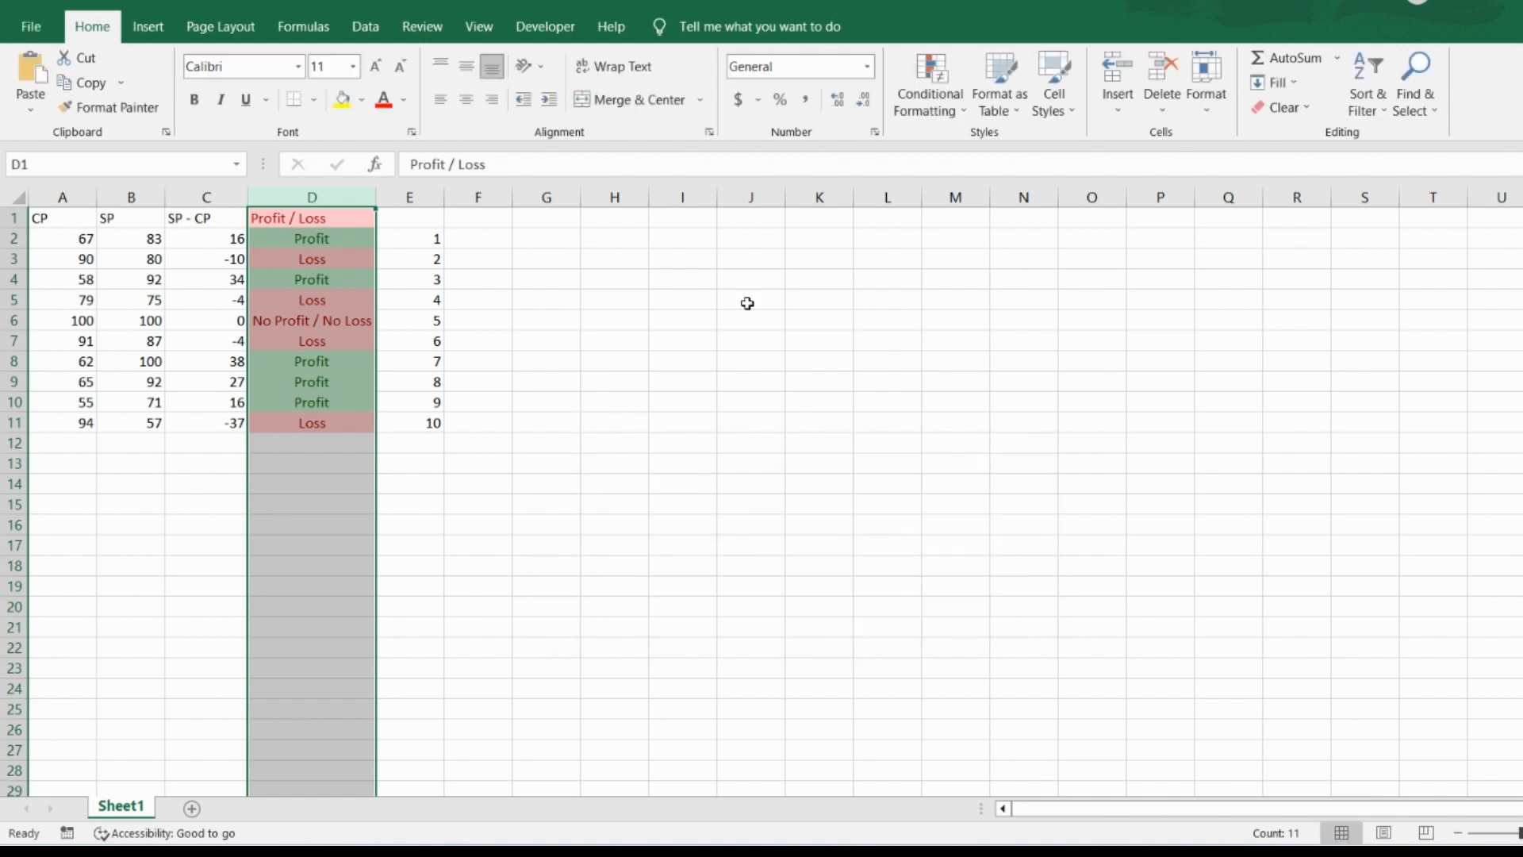
Step: Add a text rule to column D giving cells containing "No Profit / No Loss" Yellow Fill with Dark Yellow Text
click(935, 103)
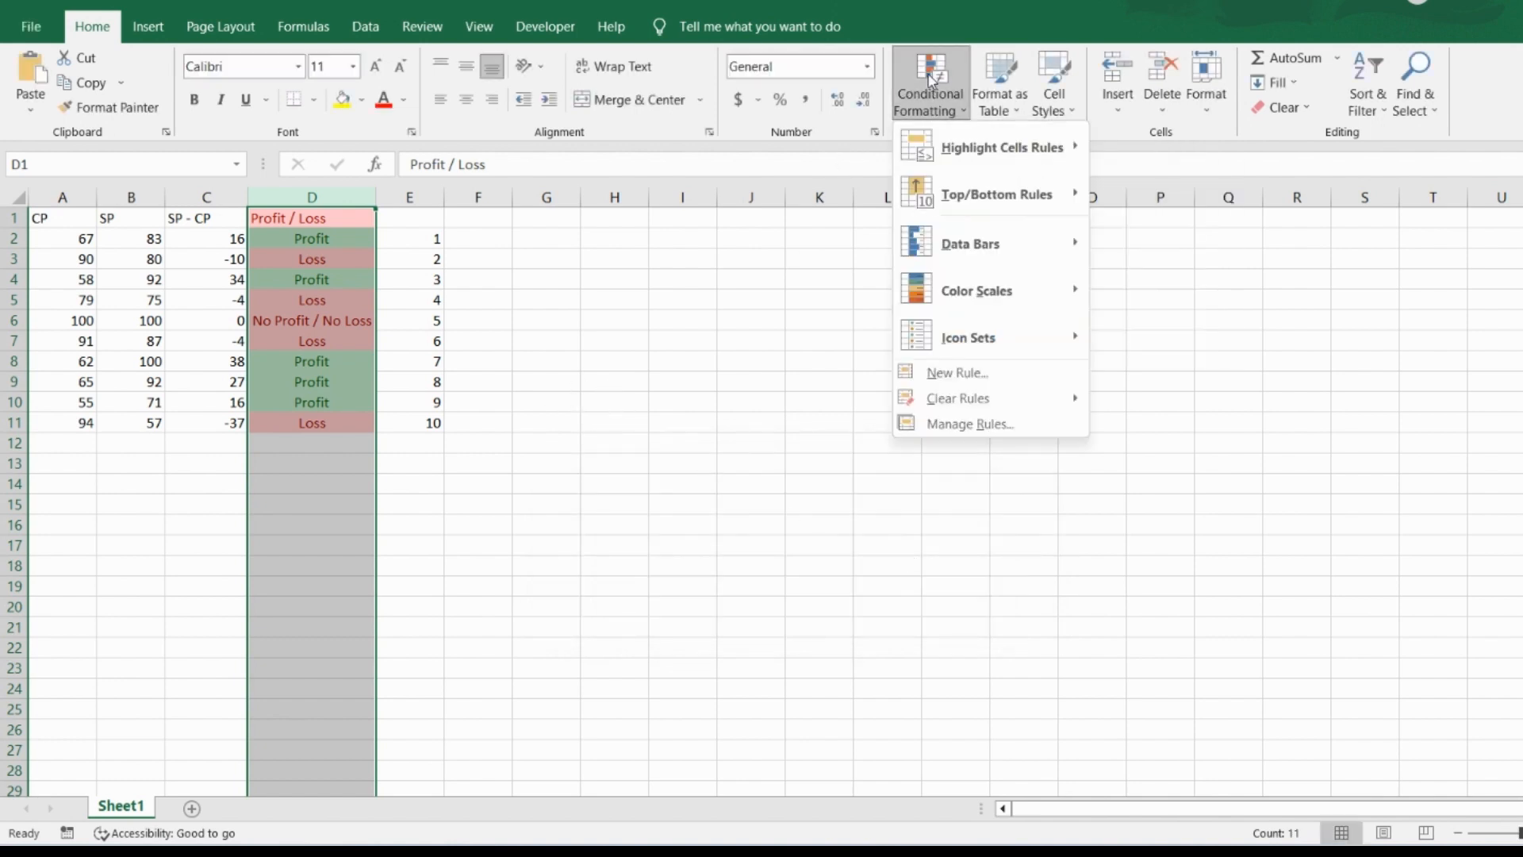
mouse_move(947, 153)
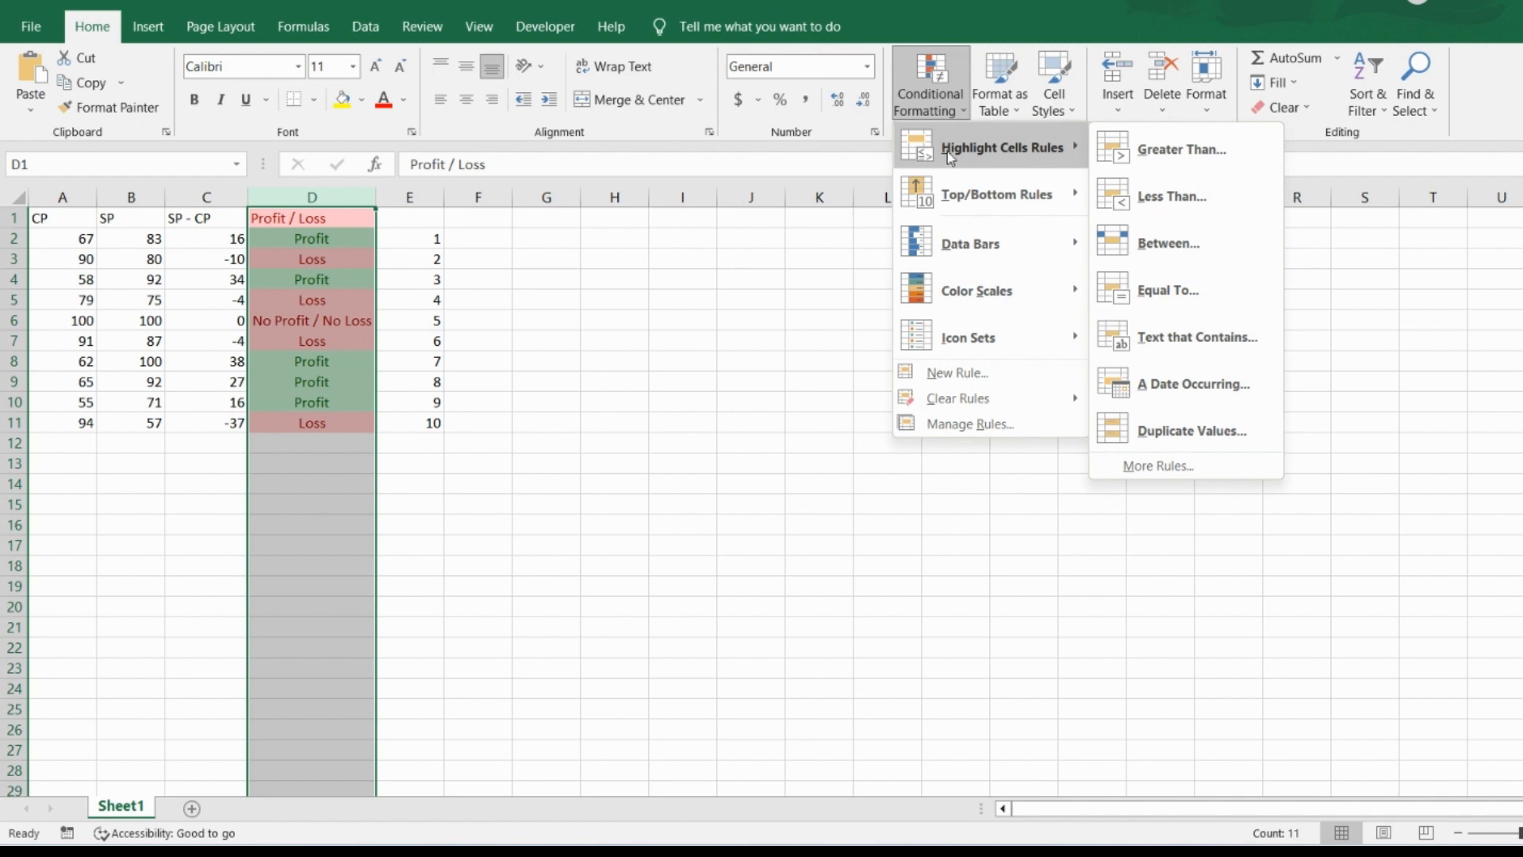
click(1147, 343)
click(663, 528)
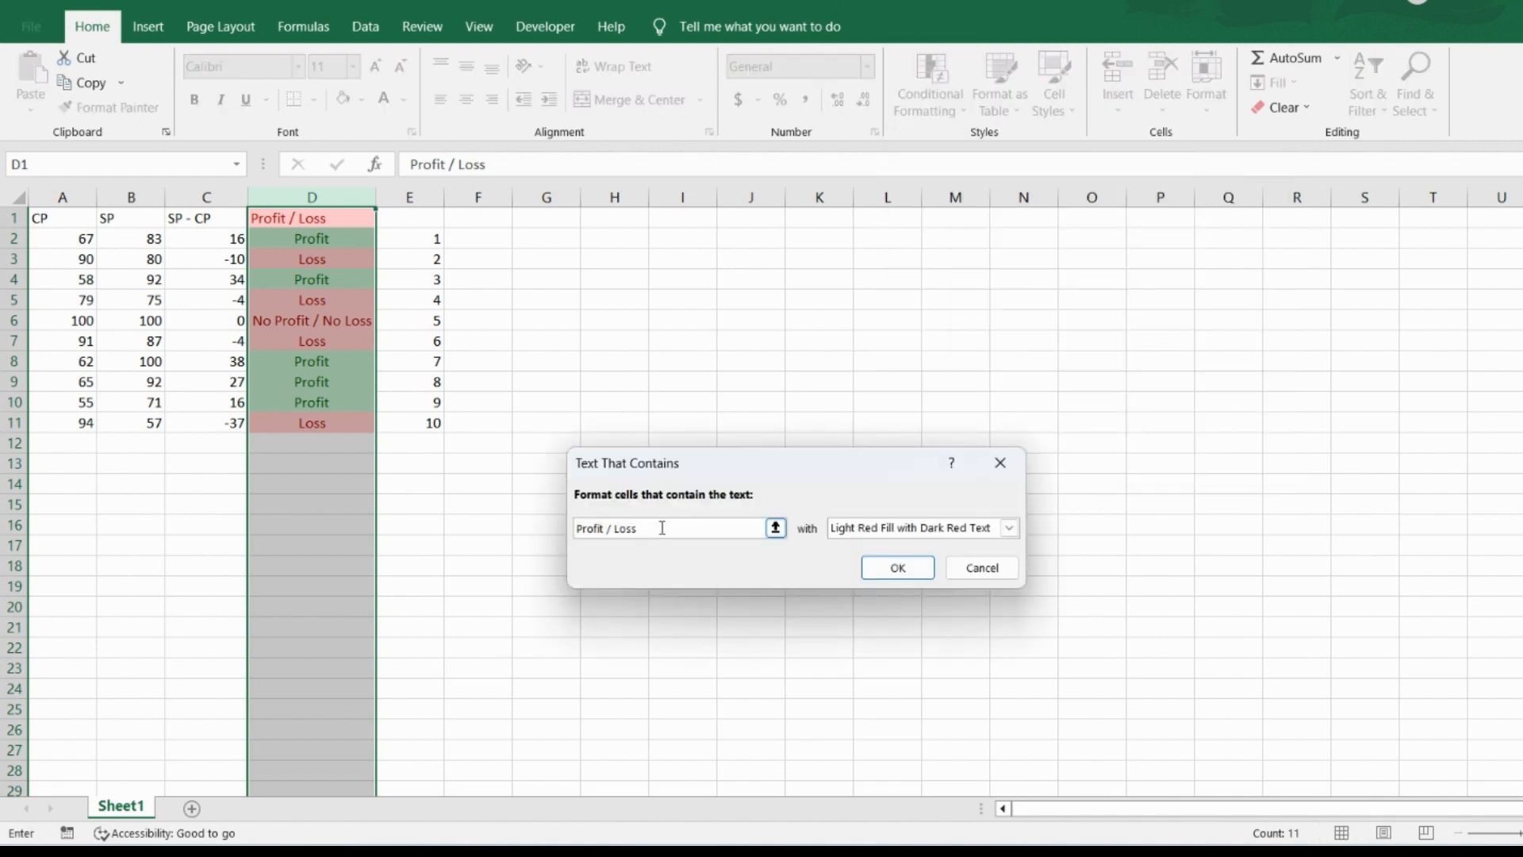
key(BackSpace)
key(BackSpace)
key(BackSpace)
key(BackSpace)
key(BackSpace)
key(BackSpace)
key(BackSpace)
key(BackSpace)
key(BackSpace)
key(BackSpace)
key(BackSpace)
key(BackSpace)
key(BackSpace)
text(No Profit / No Loss)
click(1008, 529)
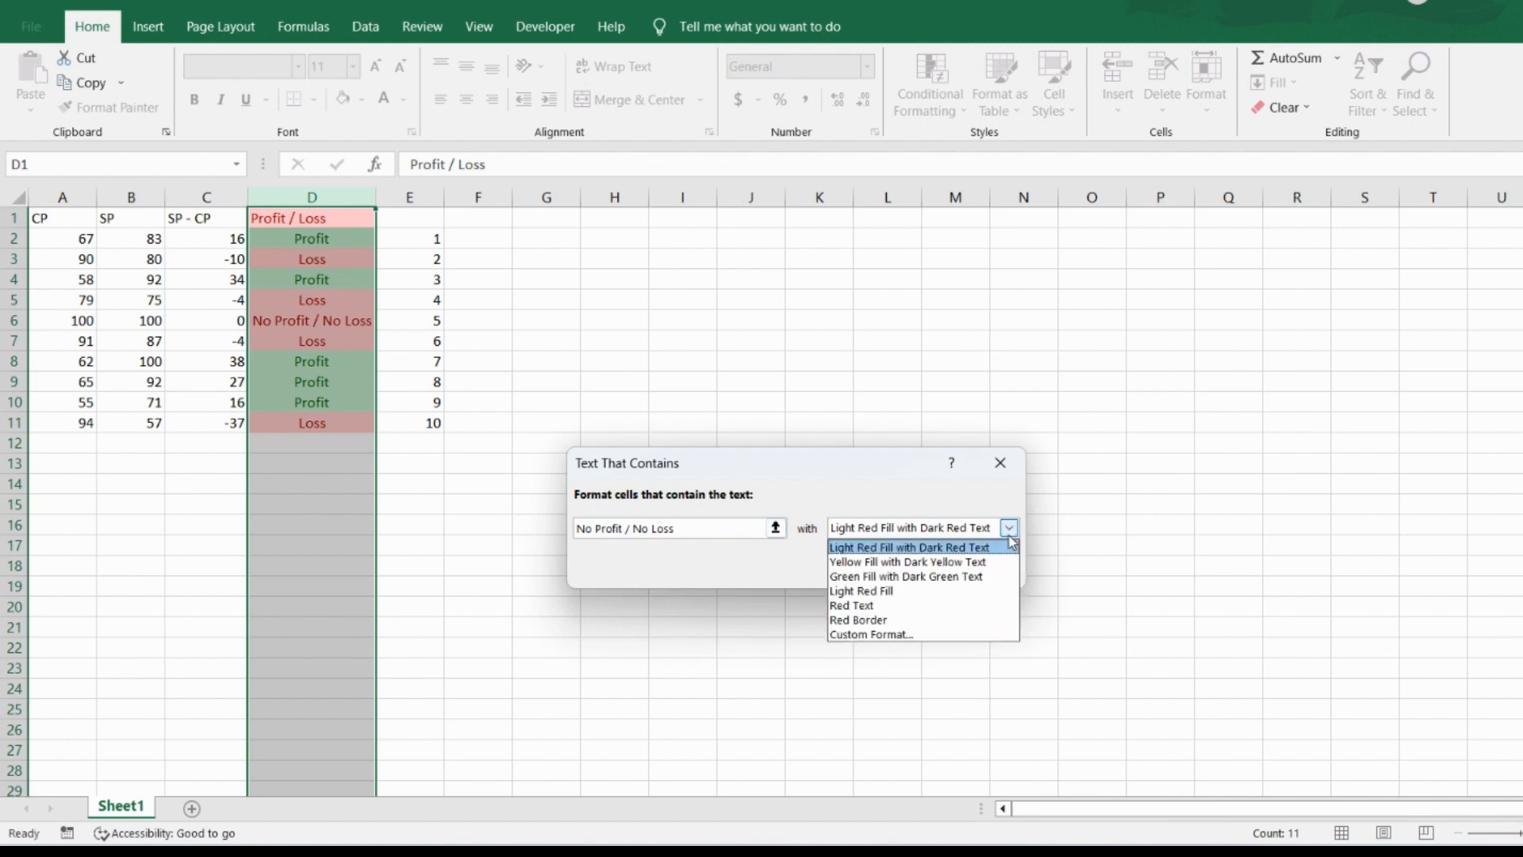
click(866, 565)
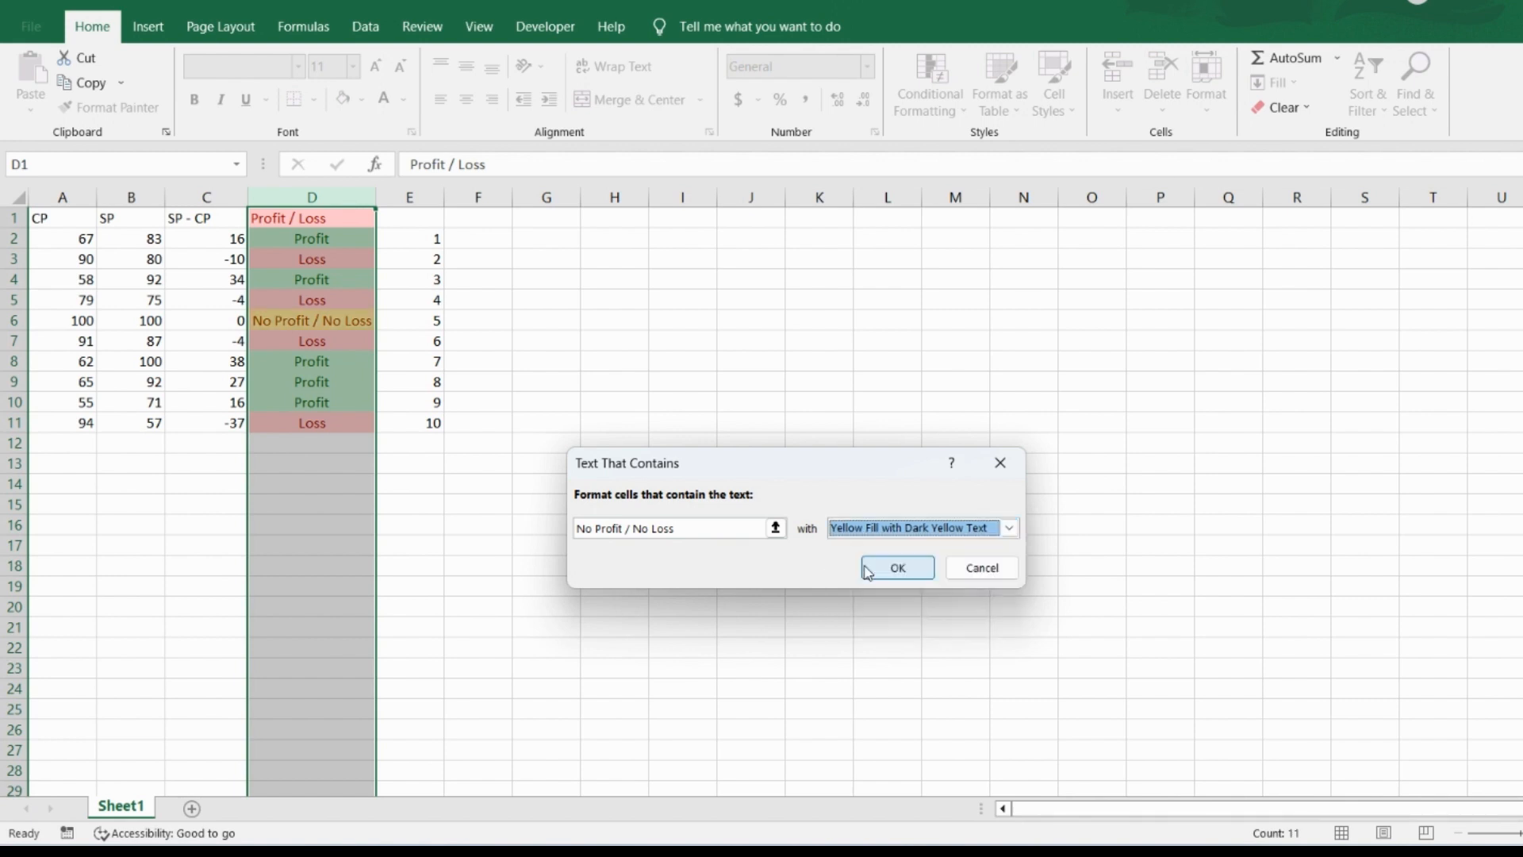
click(899, 568)
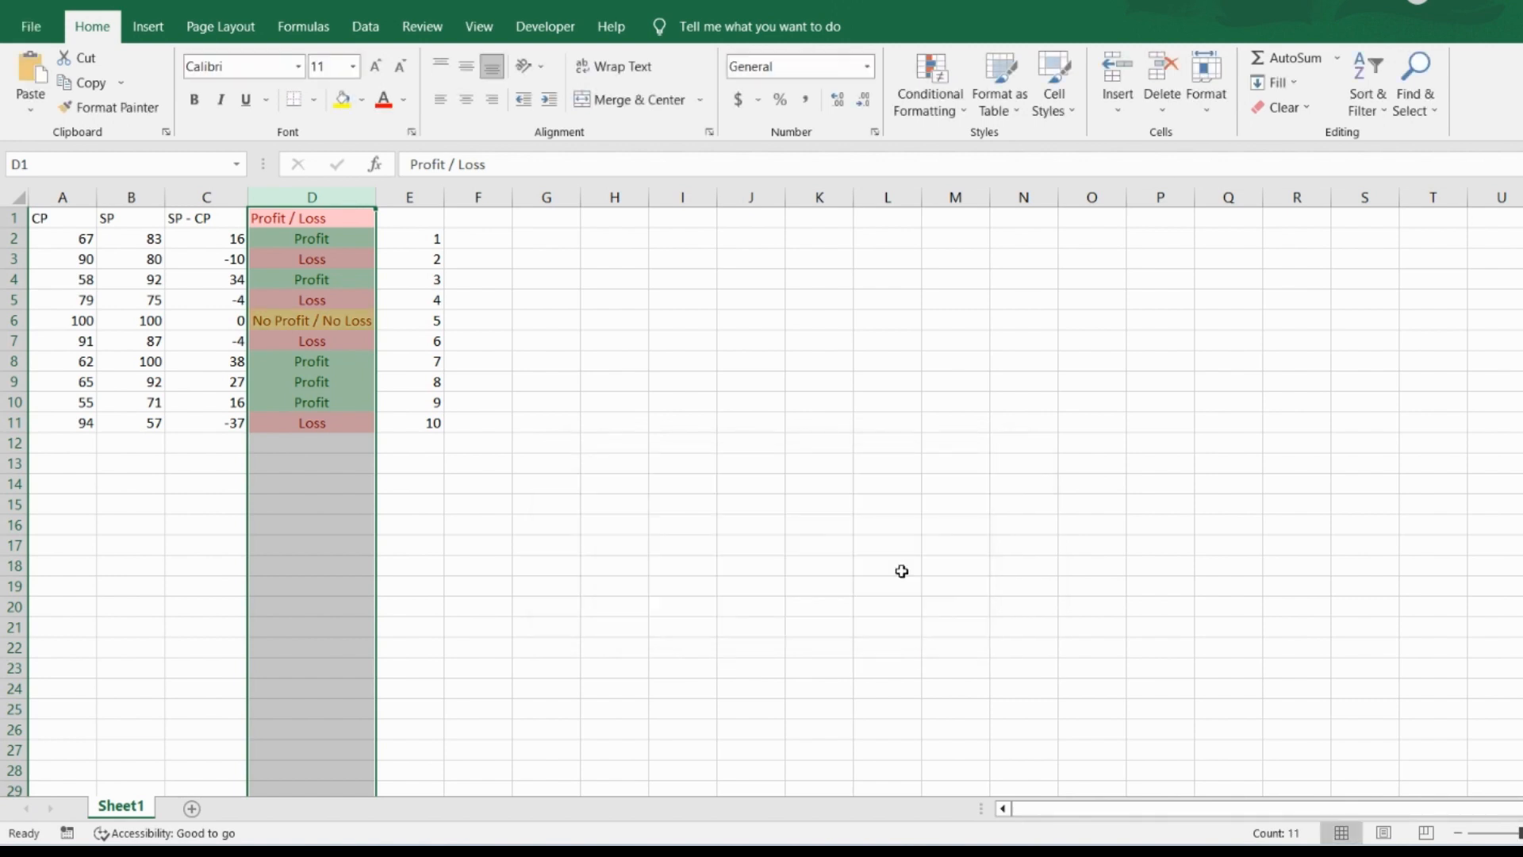
click(482, 350)
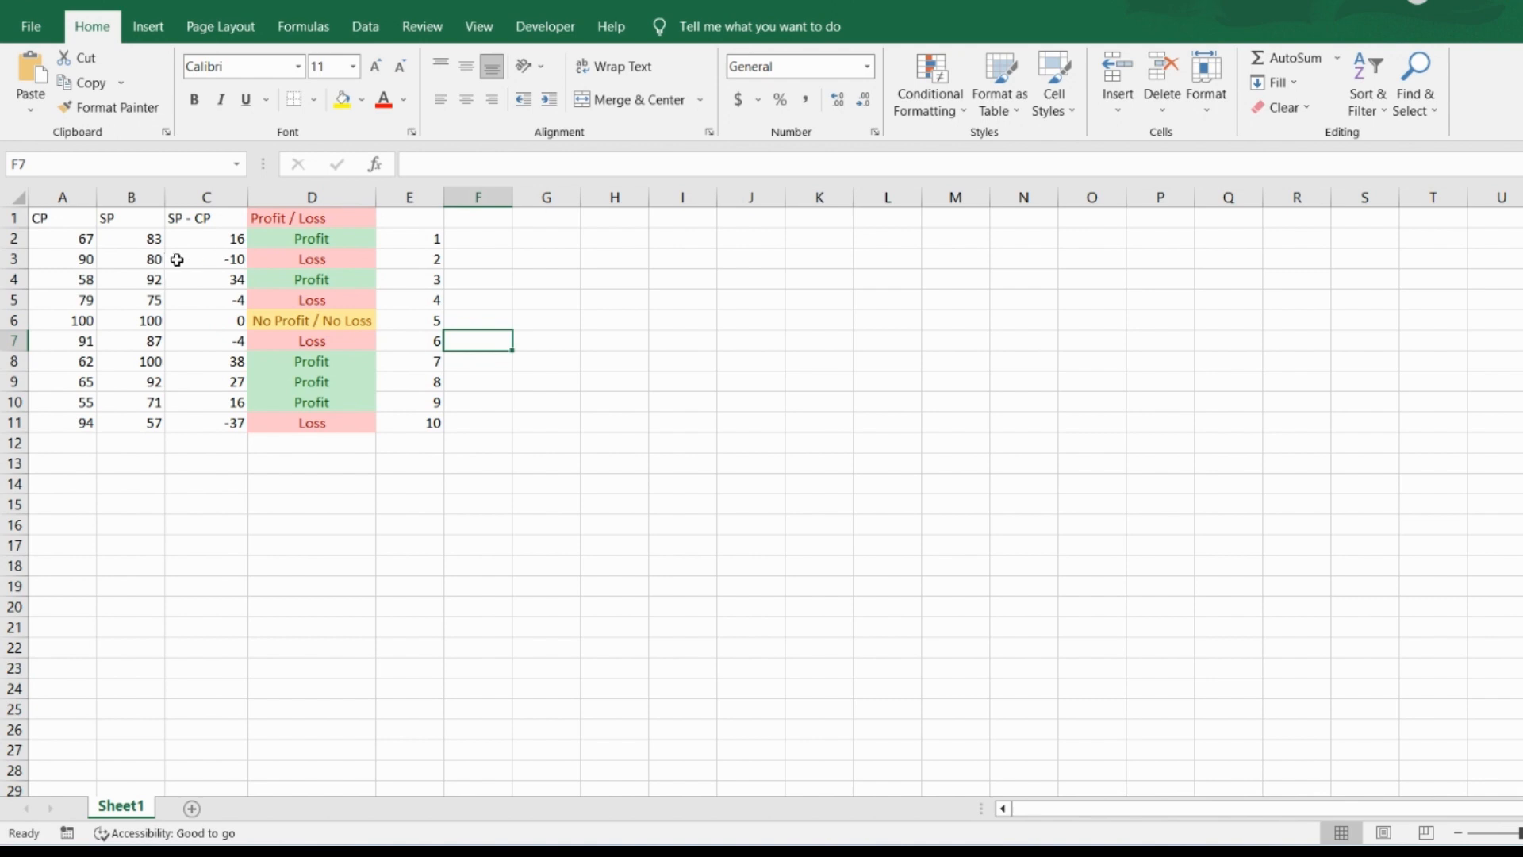
Step: Test the formatting by setting the CP value in A2 to 83 and checking the formula cells in row 2
click(83, 237)
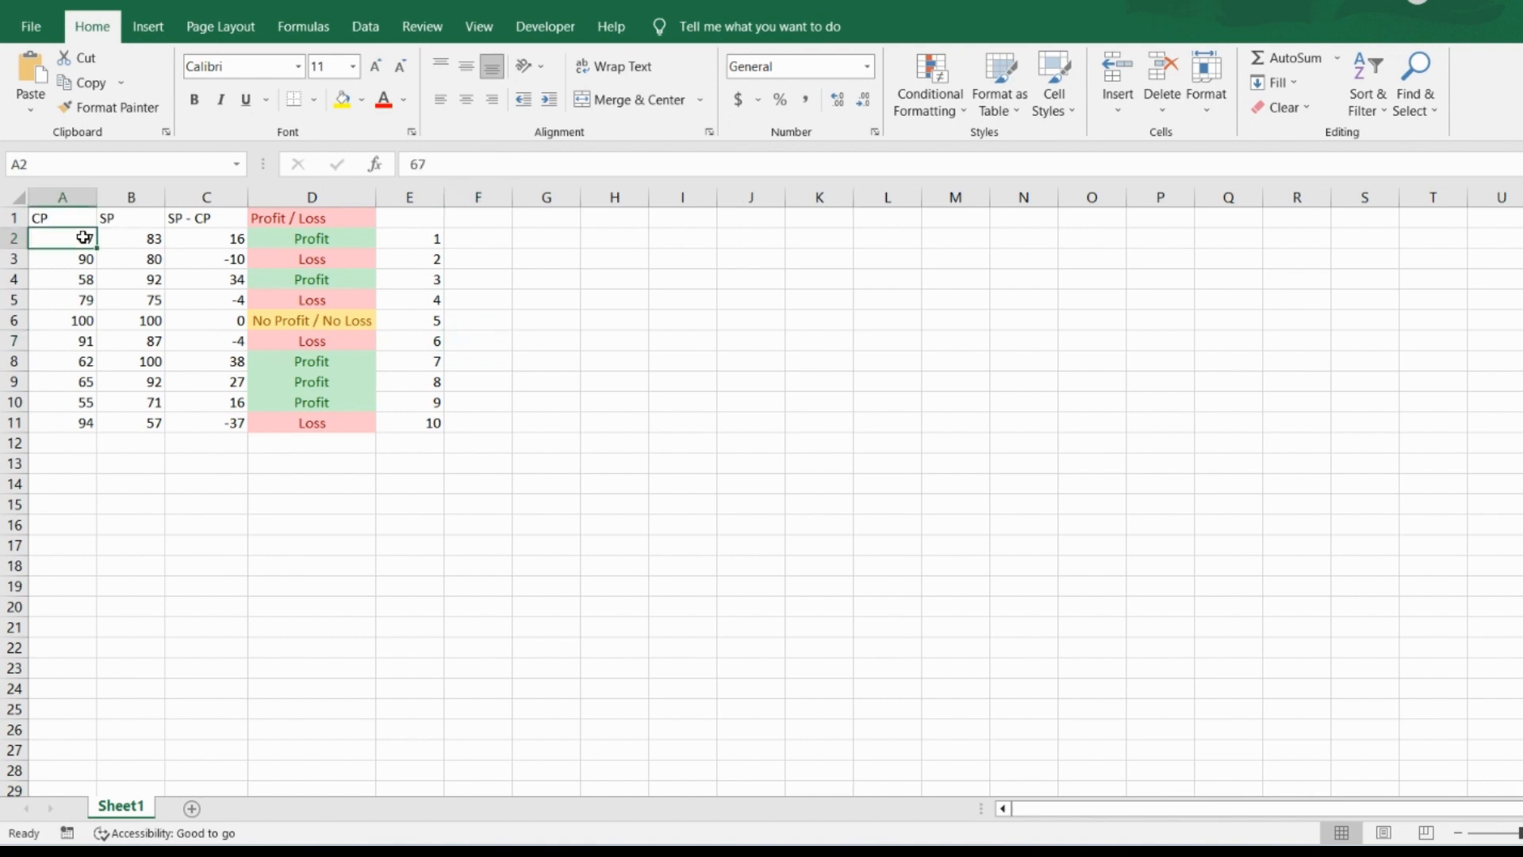
text(8)
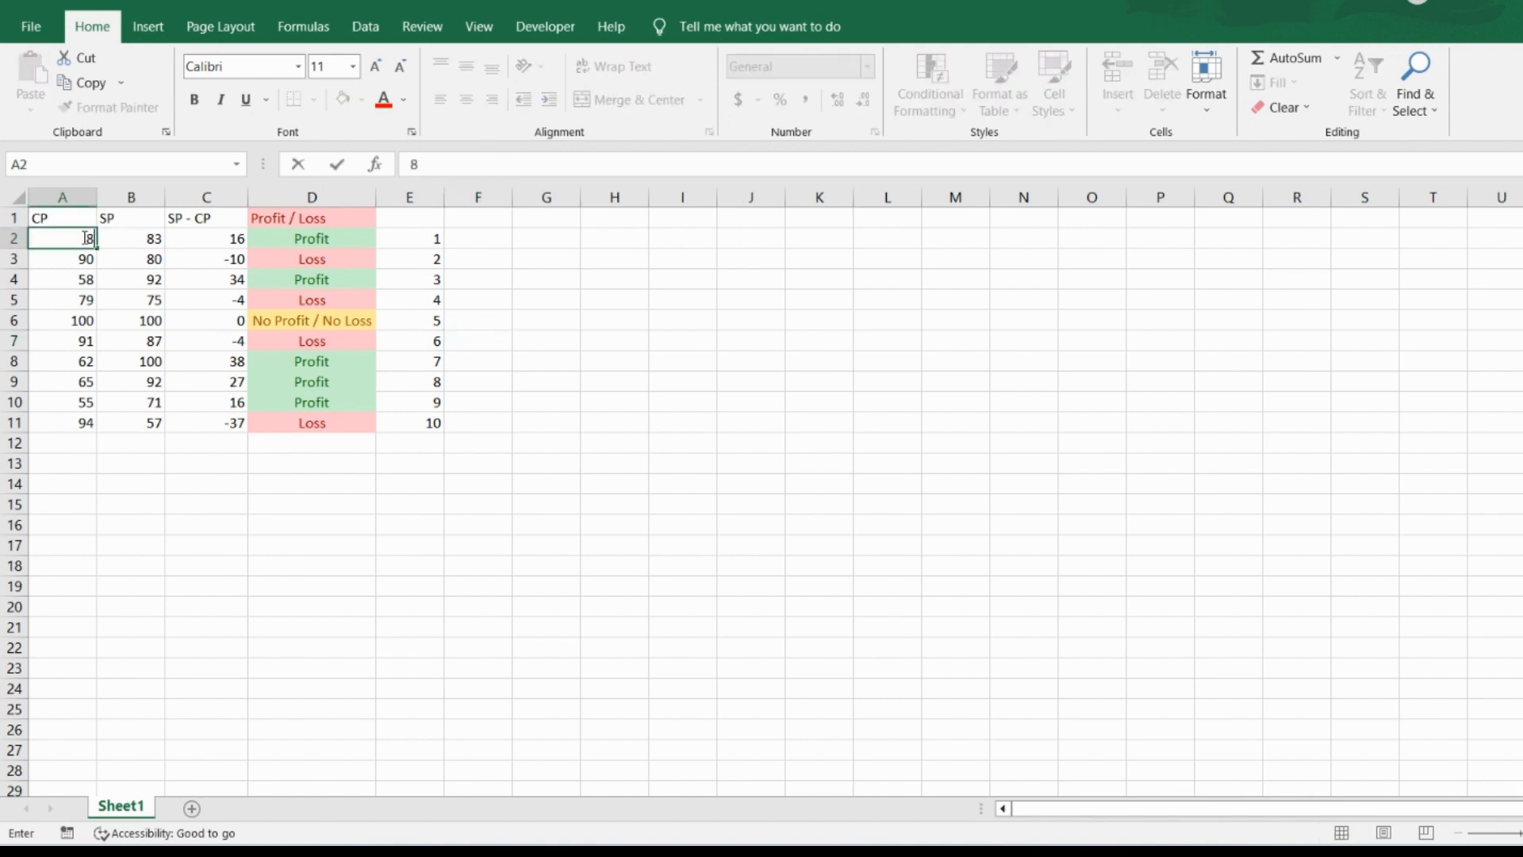
text(3)
key(Return)
click(83, 237)
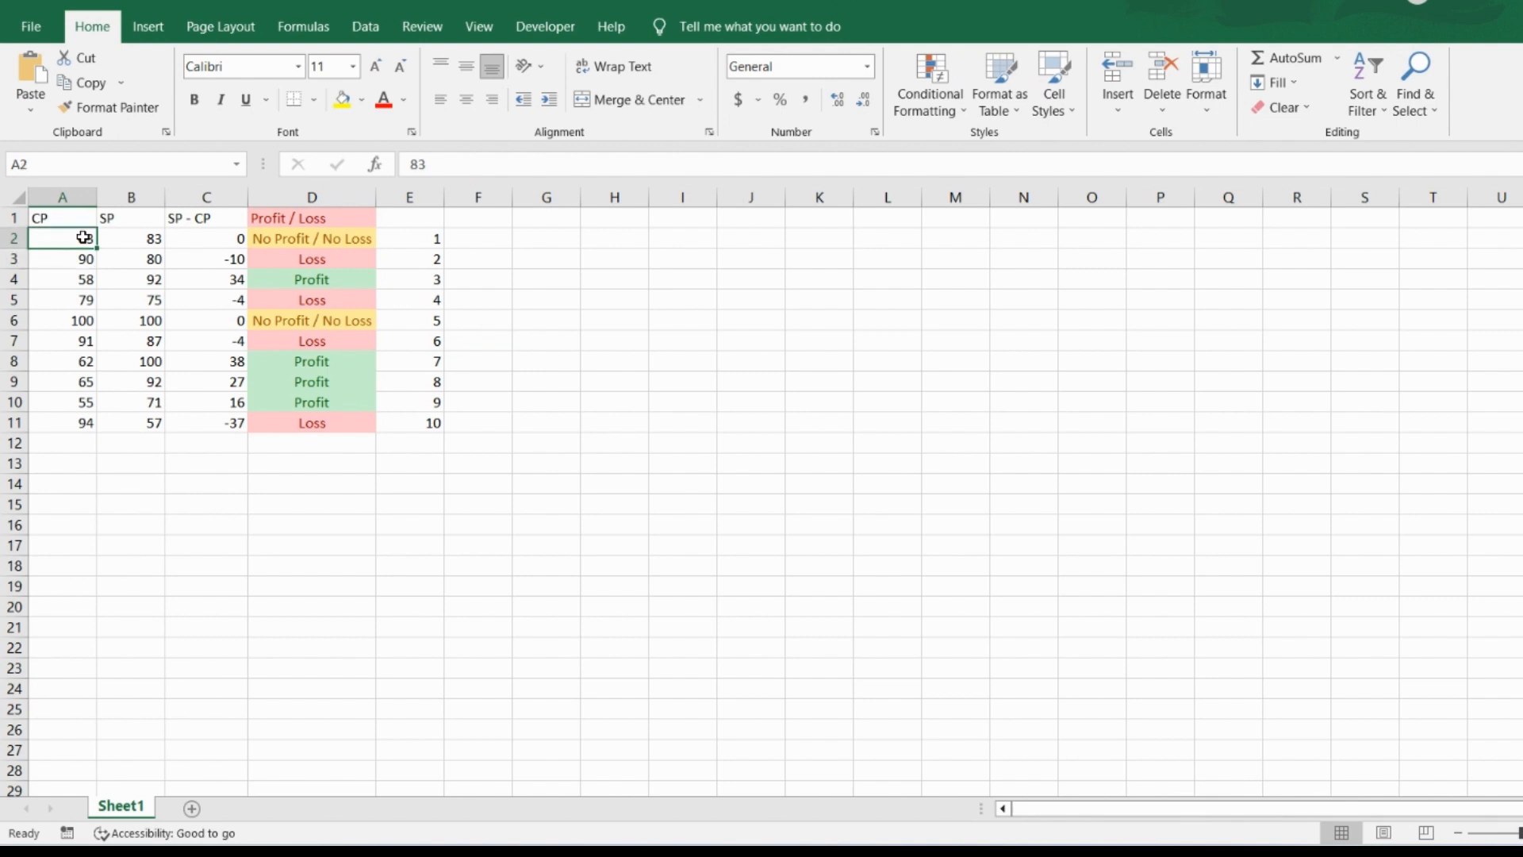
key(Tab)
key(Tab)
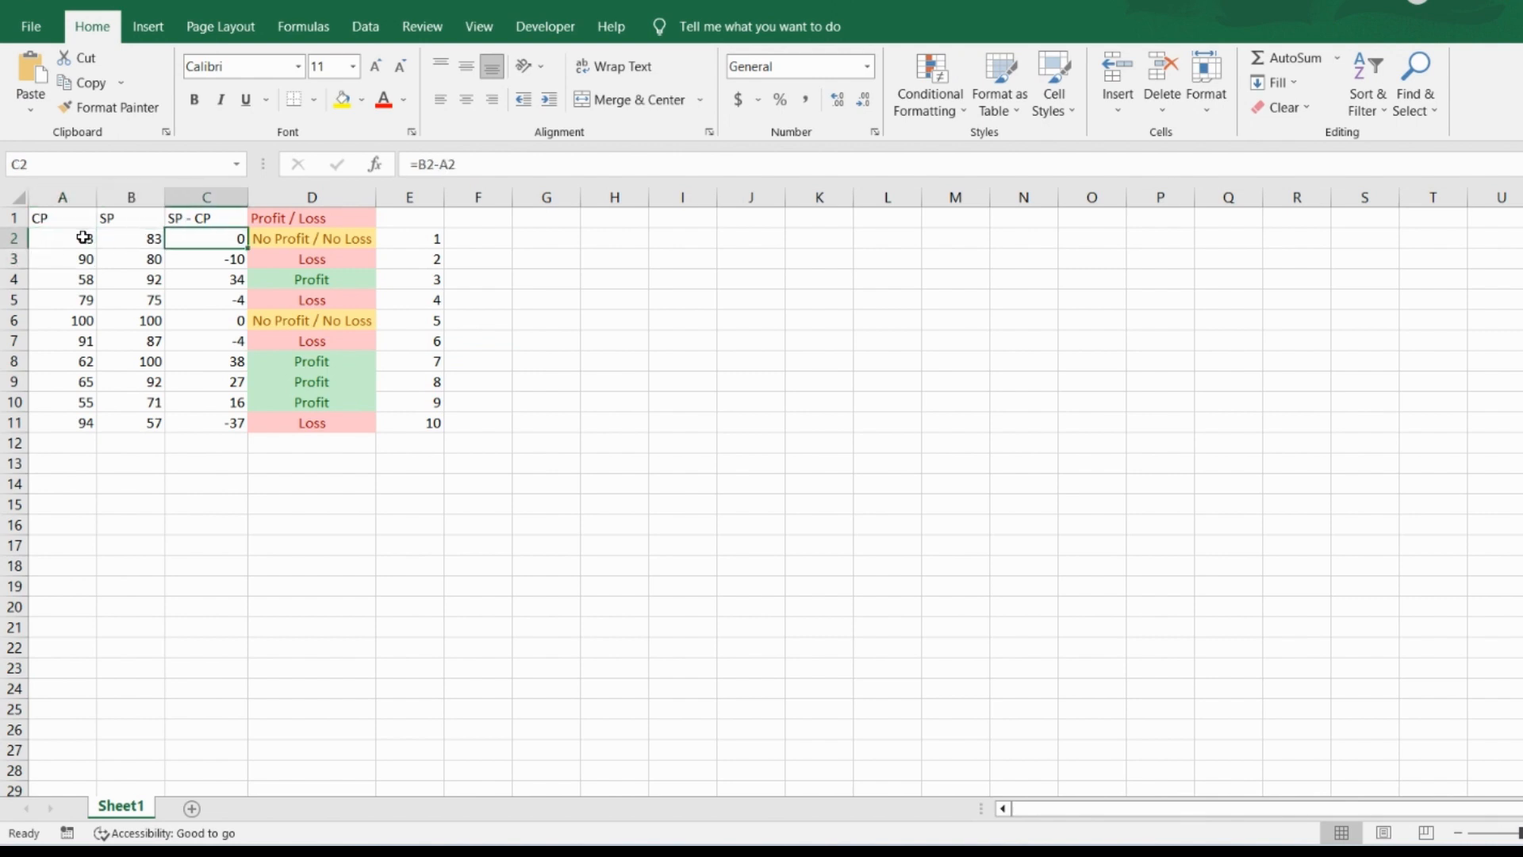
key(Tab)
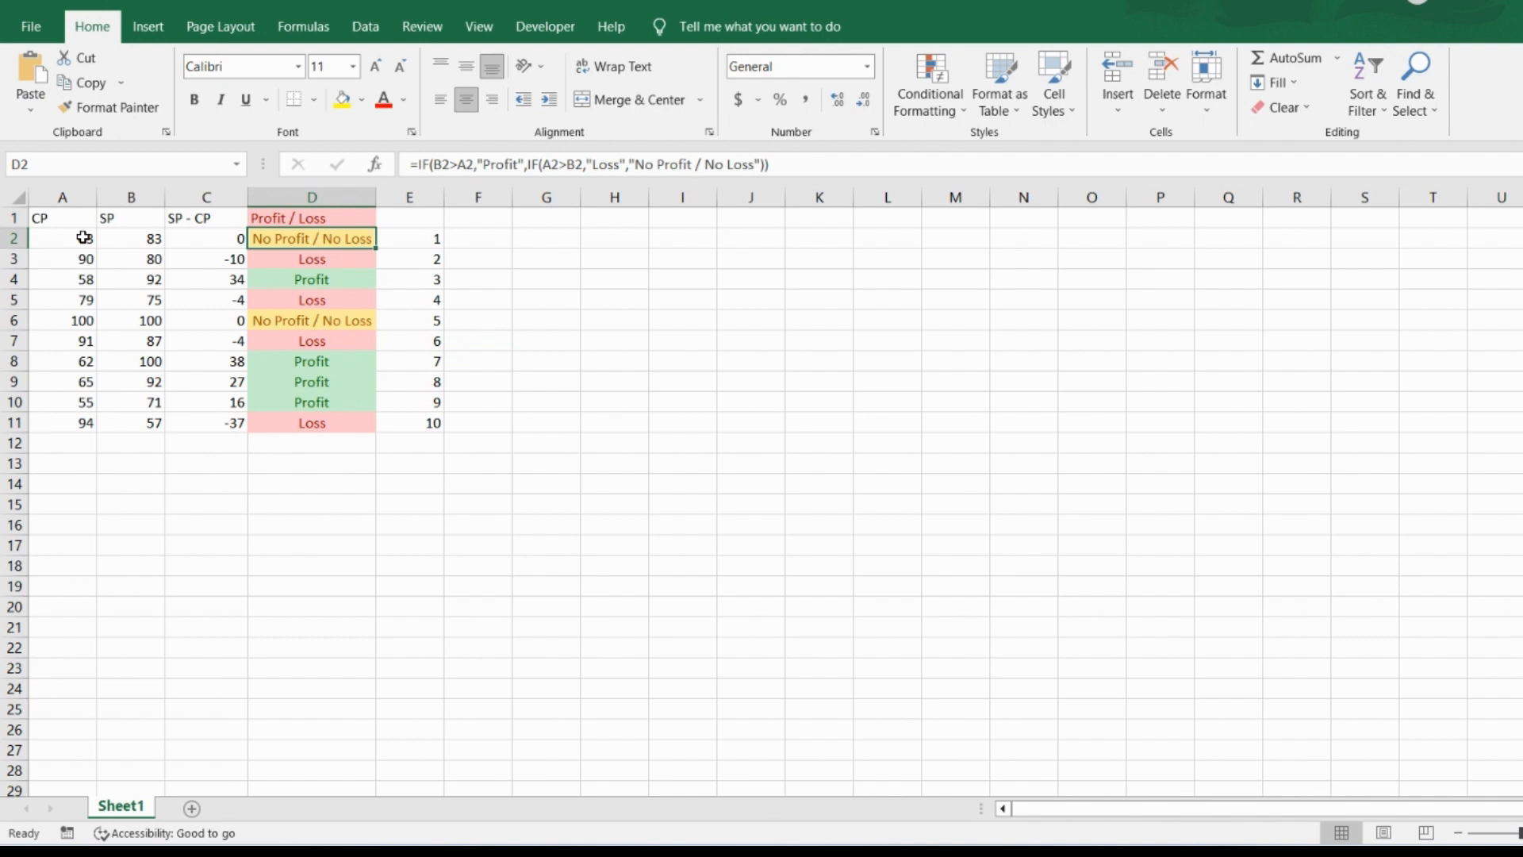
Step: Set the CP value in A2 to 100 and check the profit/loss cell in row 2
click(83, 238)
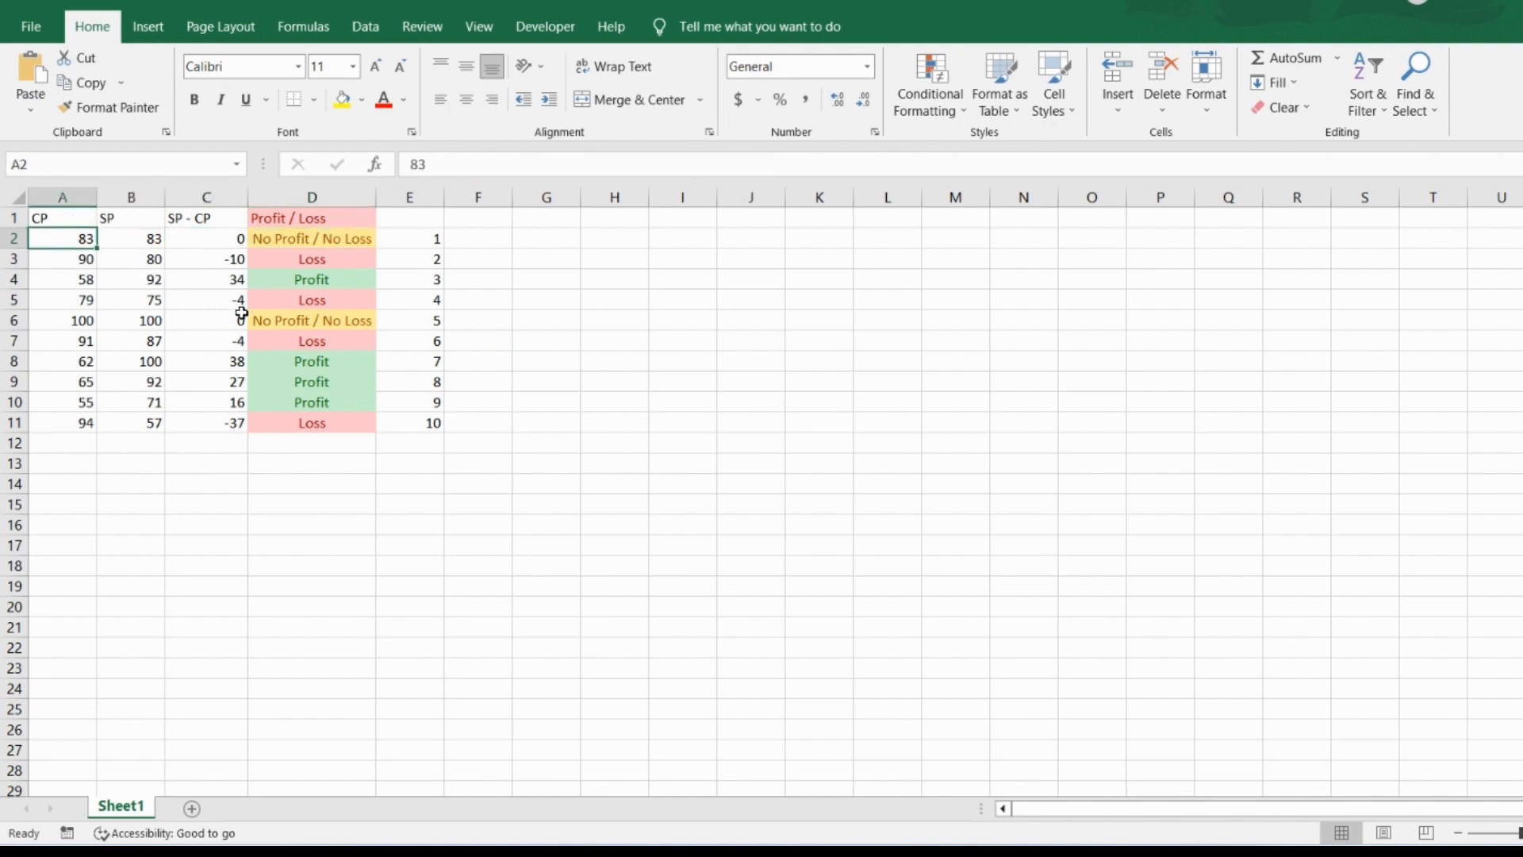
text(100)
key(Return)
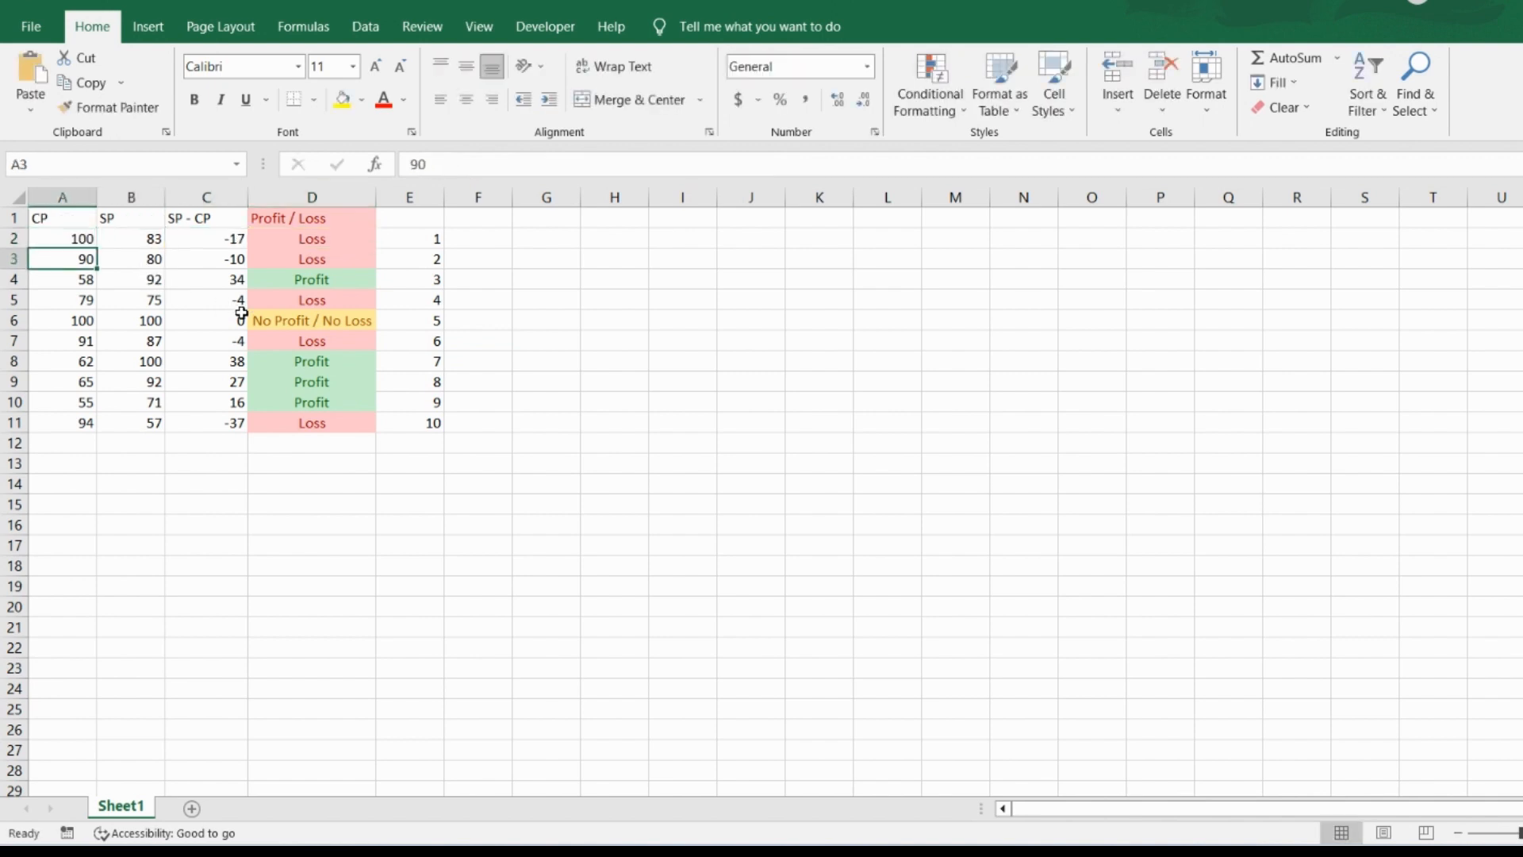
key(Up)
key(Right)
key(Right)
key(Right)
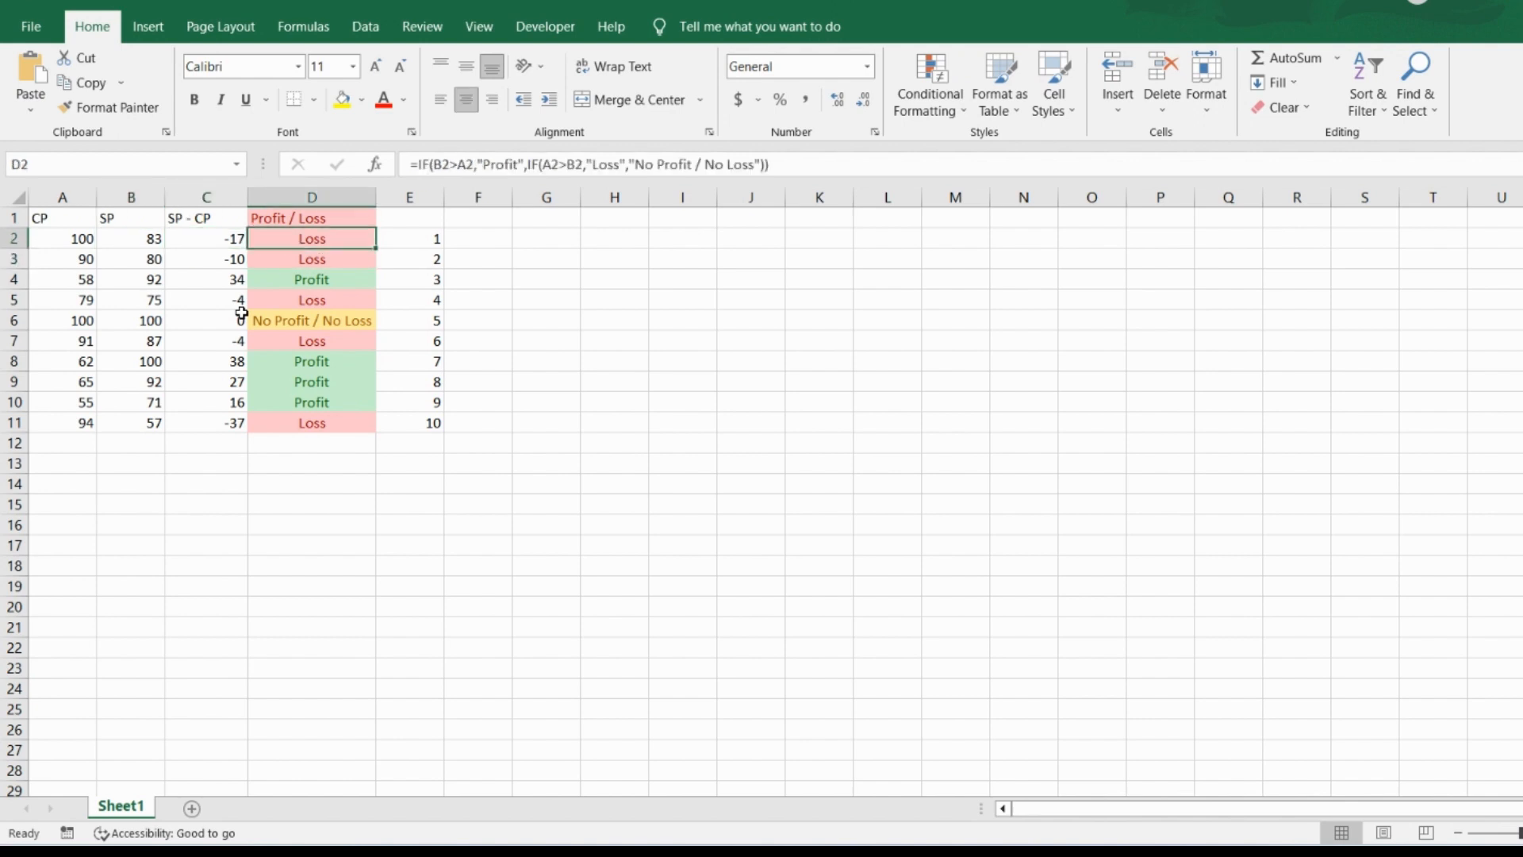
Step: Return to A2 and undo both test changes to its CP value
key(Left)
key(Left)
key(Left)
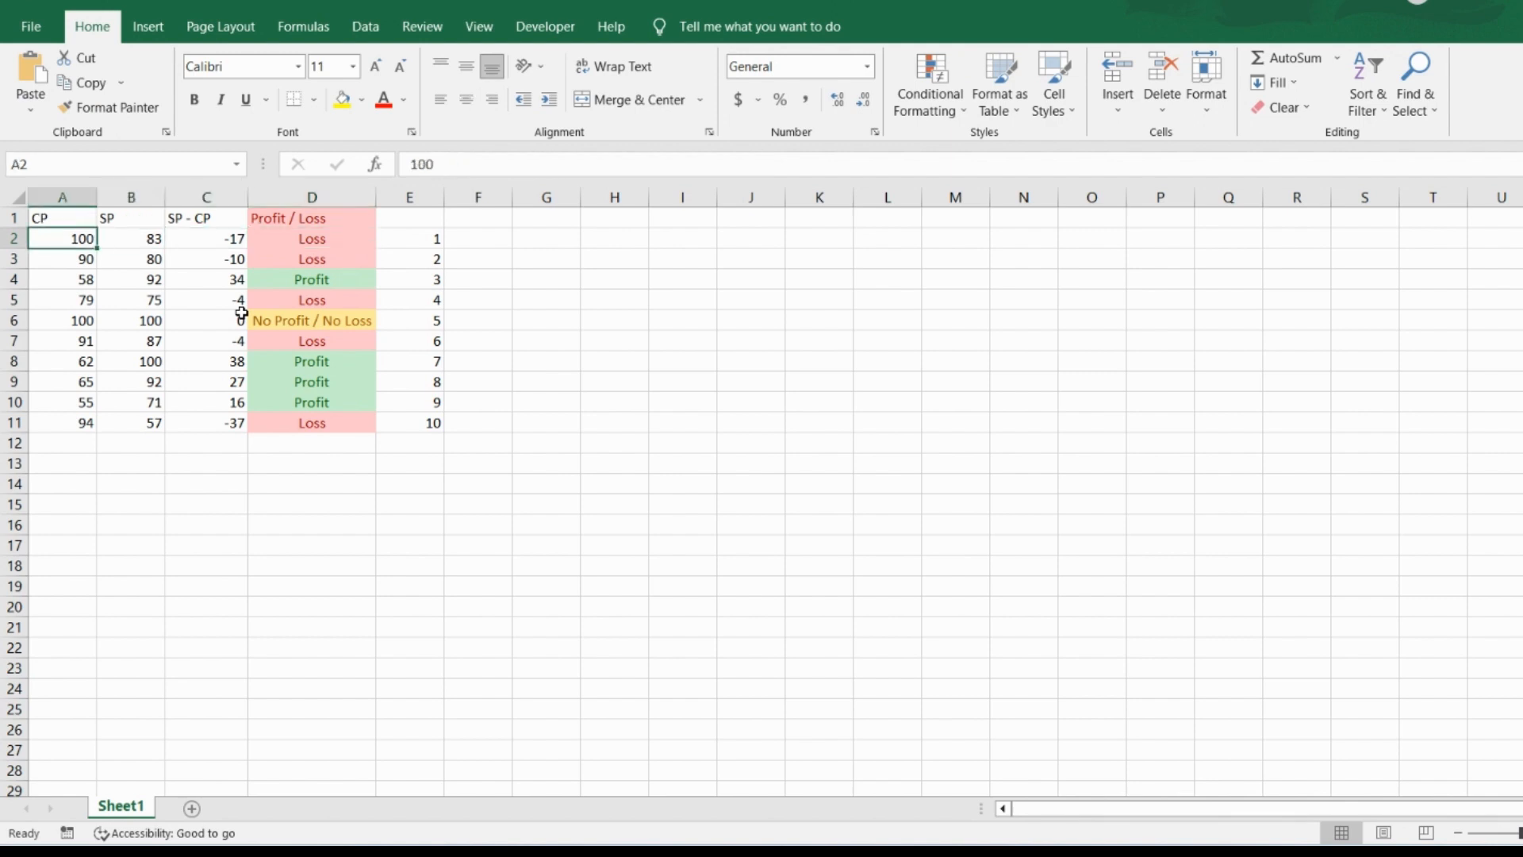
key(ctrl+z)
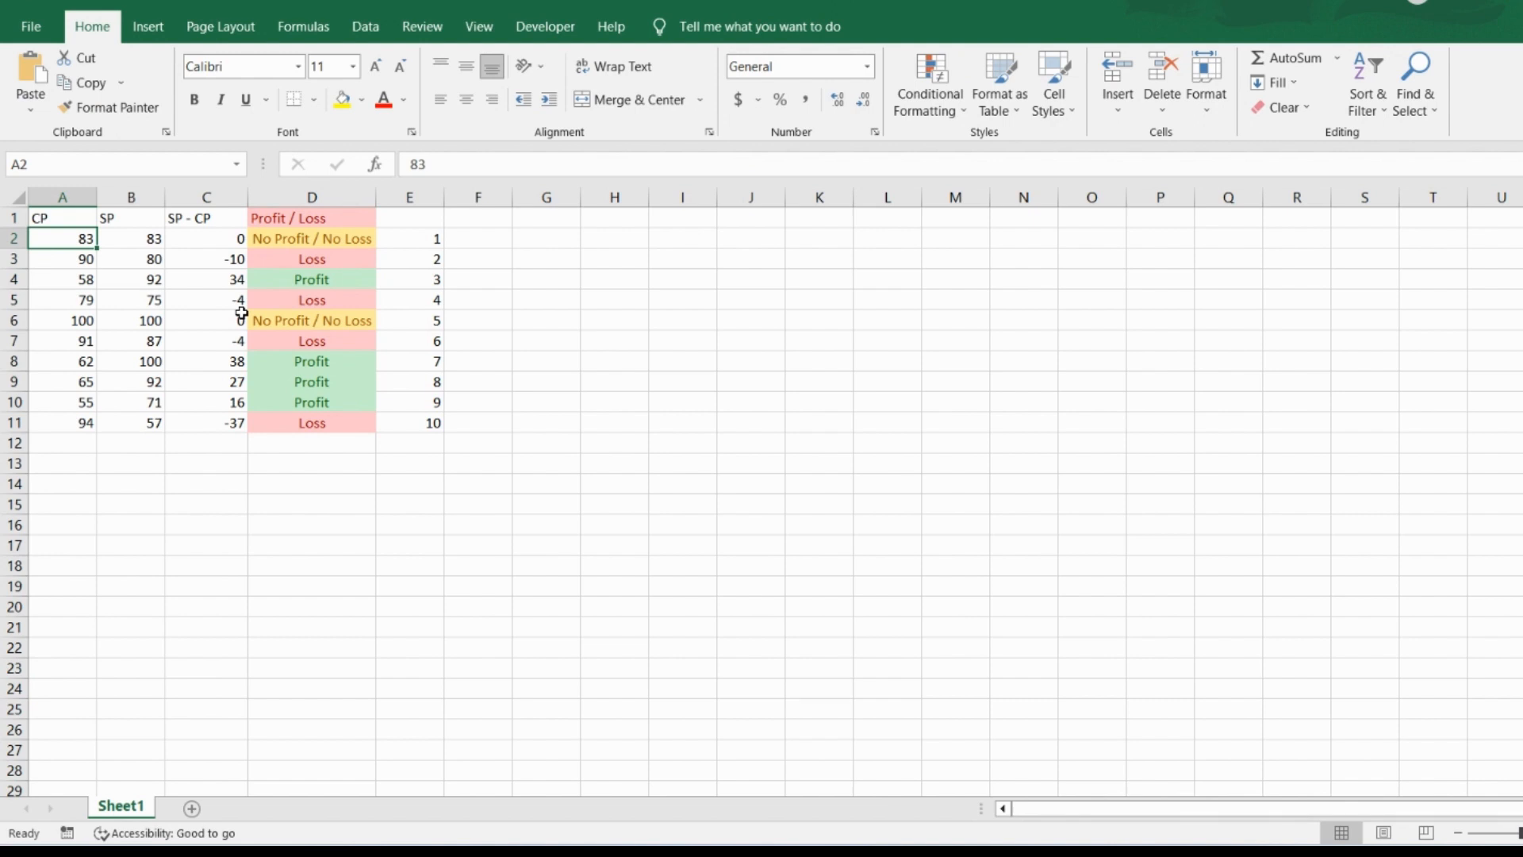
key(ctrl+z)
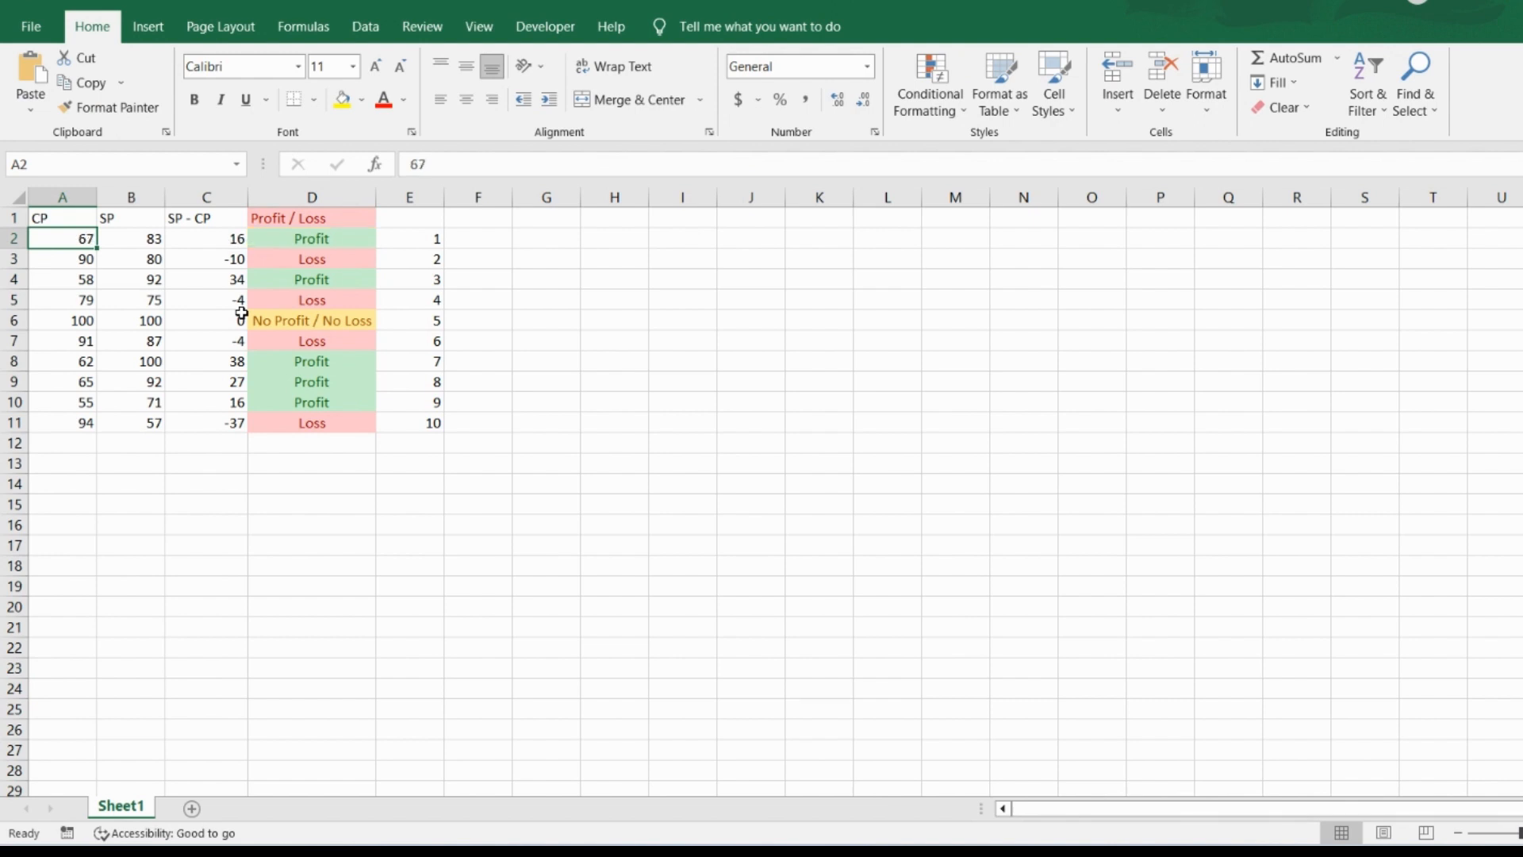
Step: Inspect the SP value in B2 and the profit/loss formula in D2
key(Right)
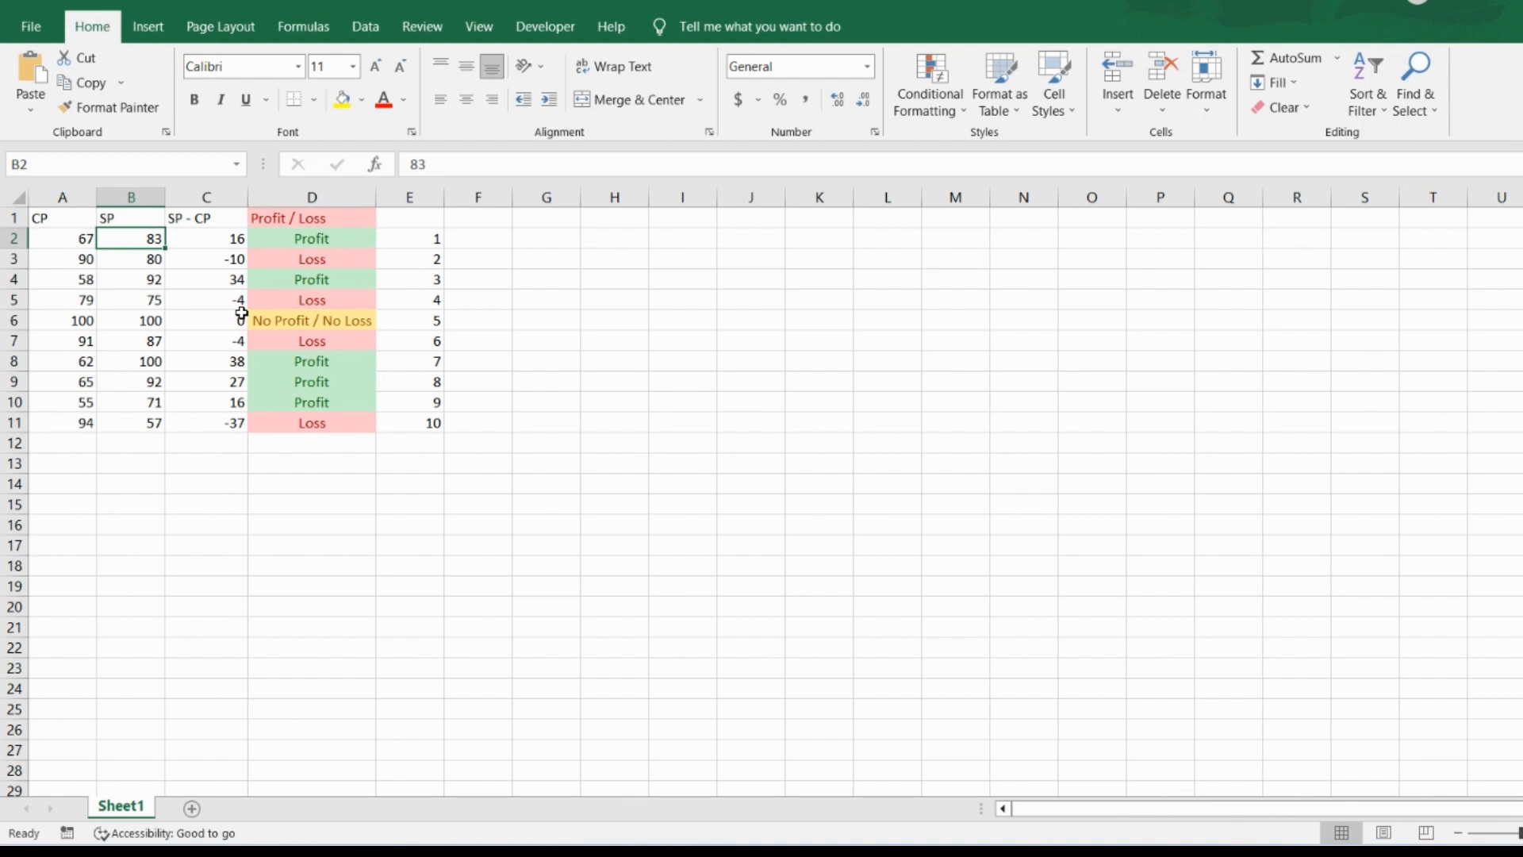
key(Right)
key(Right)
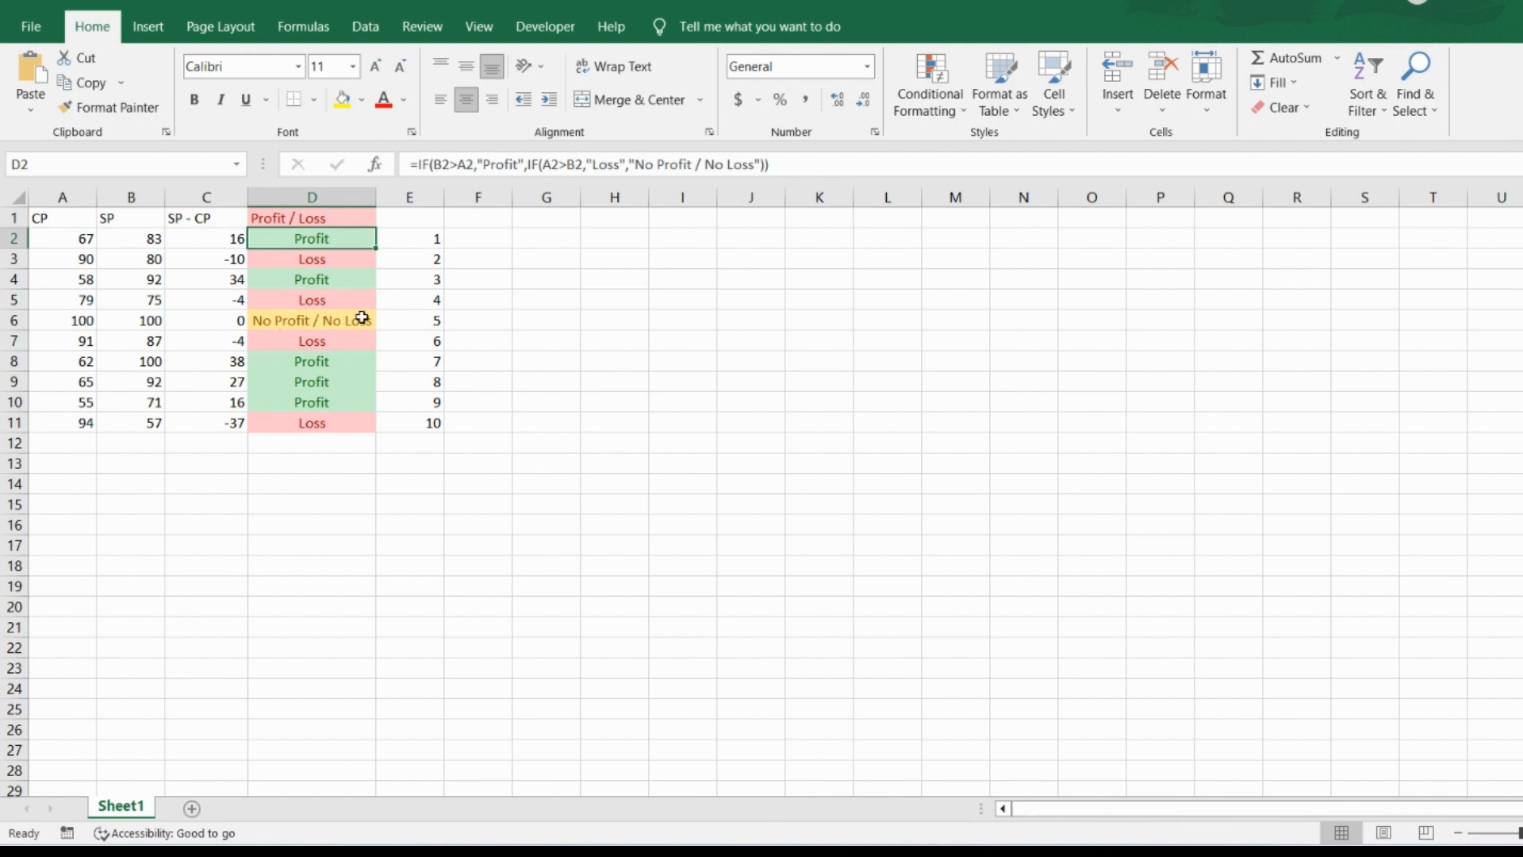
click(327, 193)
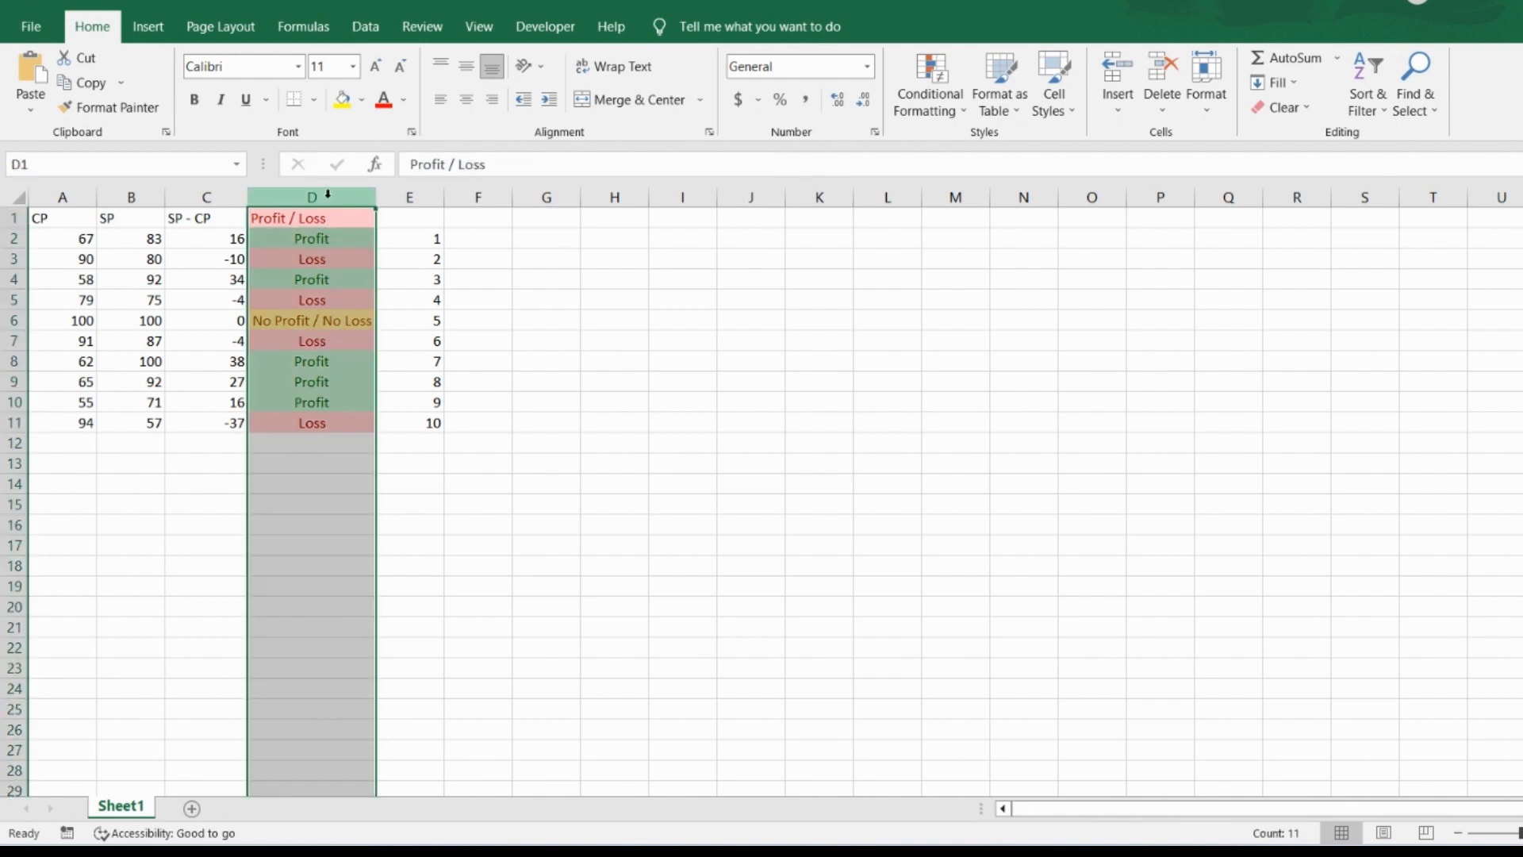
click(340, 238)
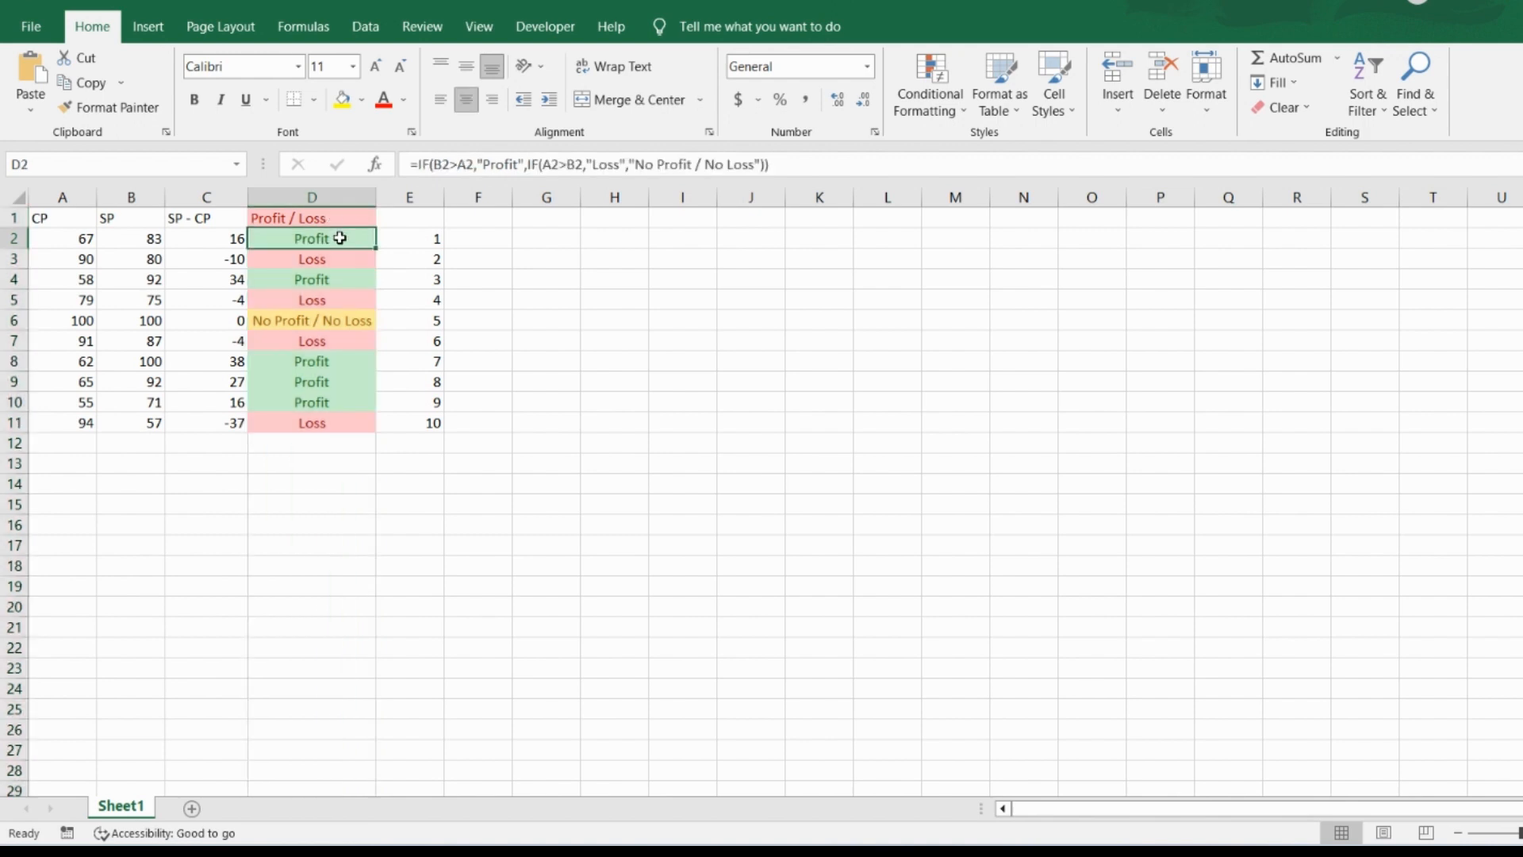
Step: Start a Duplicate Values highlighting rule on the SP column B, with Duplicate as the values to format
click(143, 218)
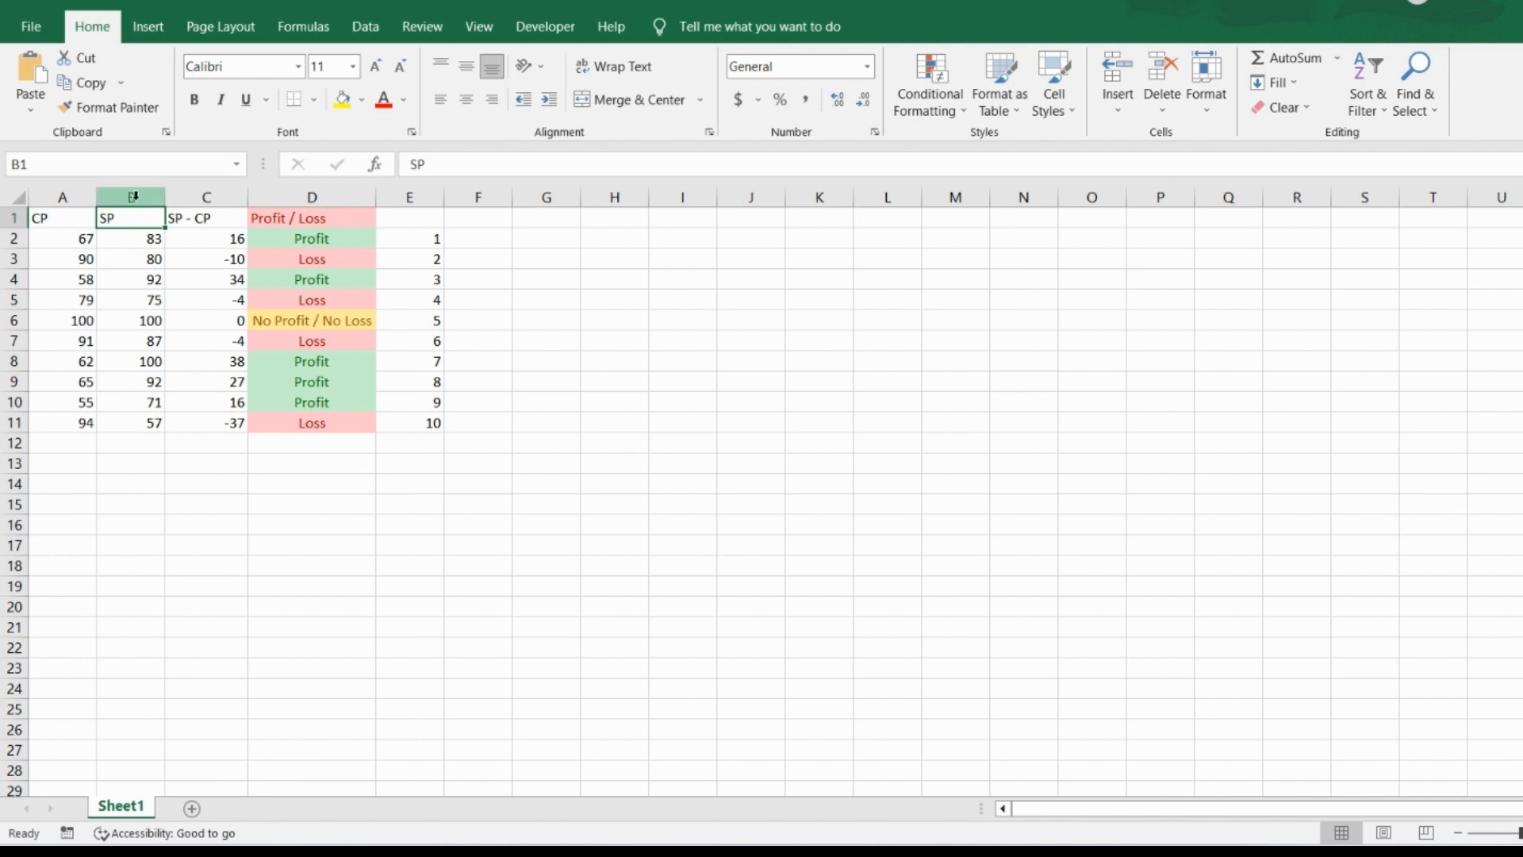
click(133, 197)
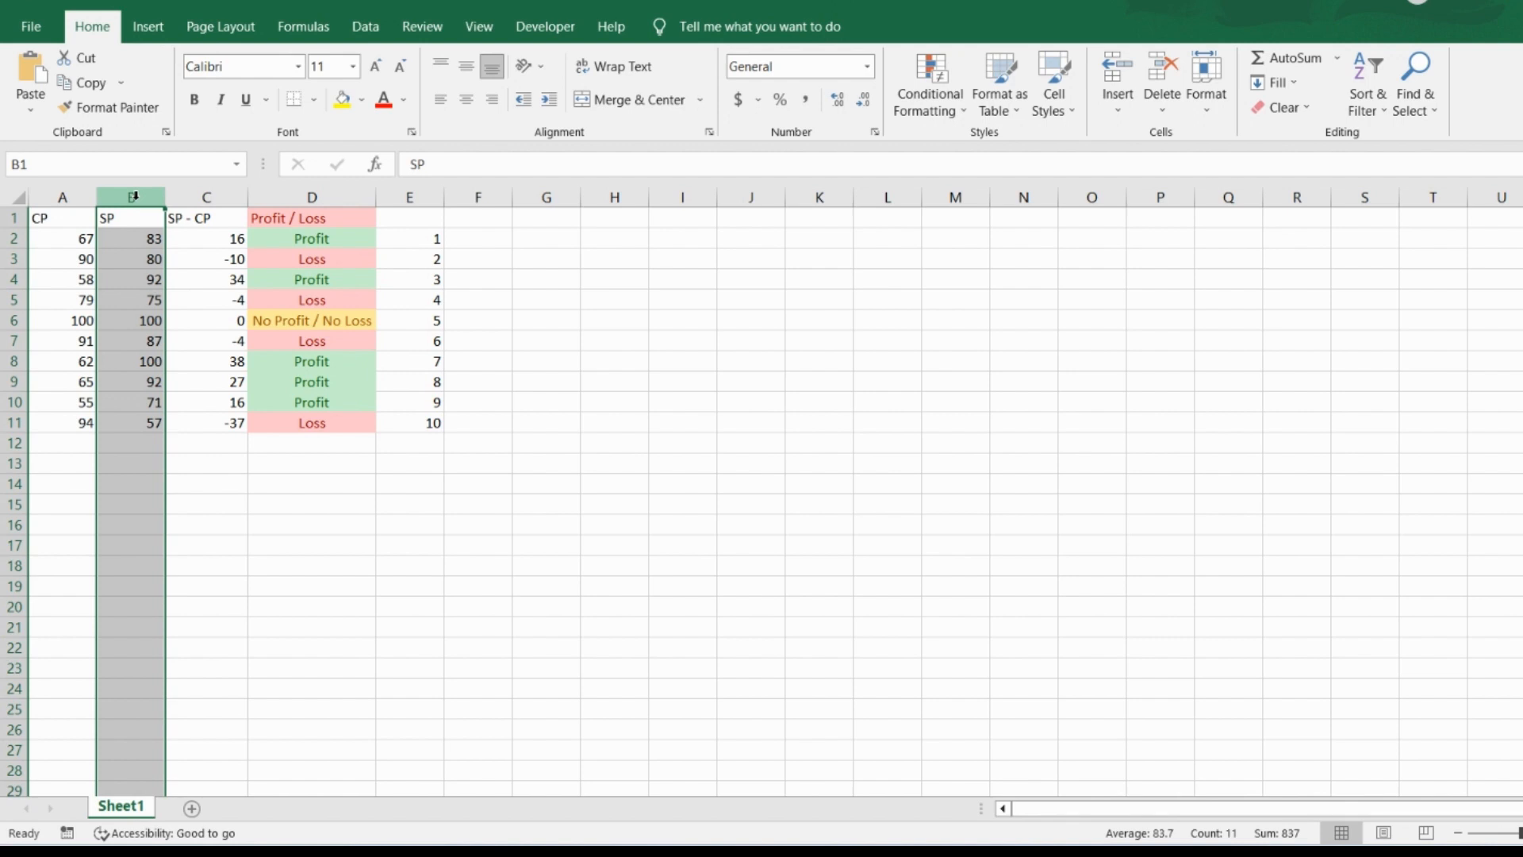
click(127, 217)
click(138, 198)
click(926, 87)
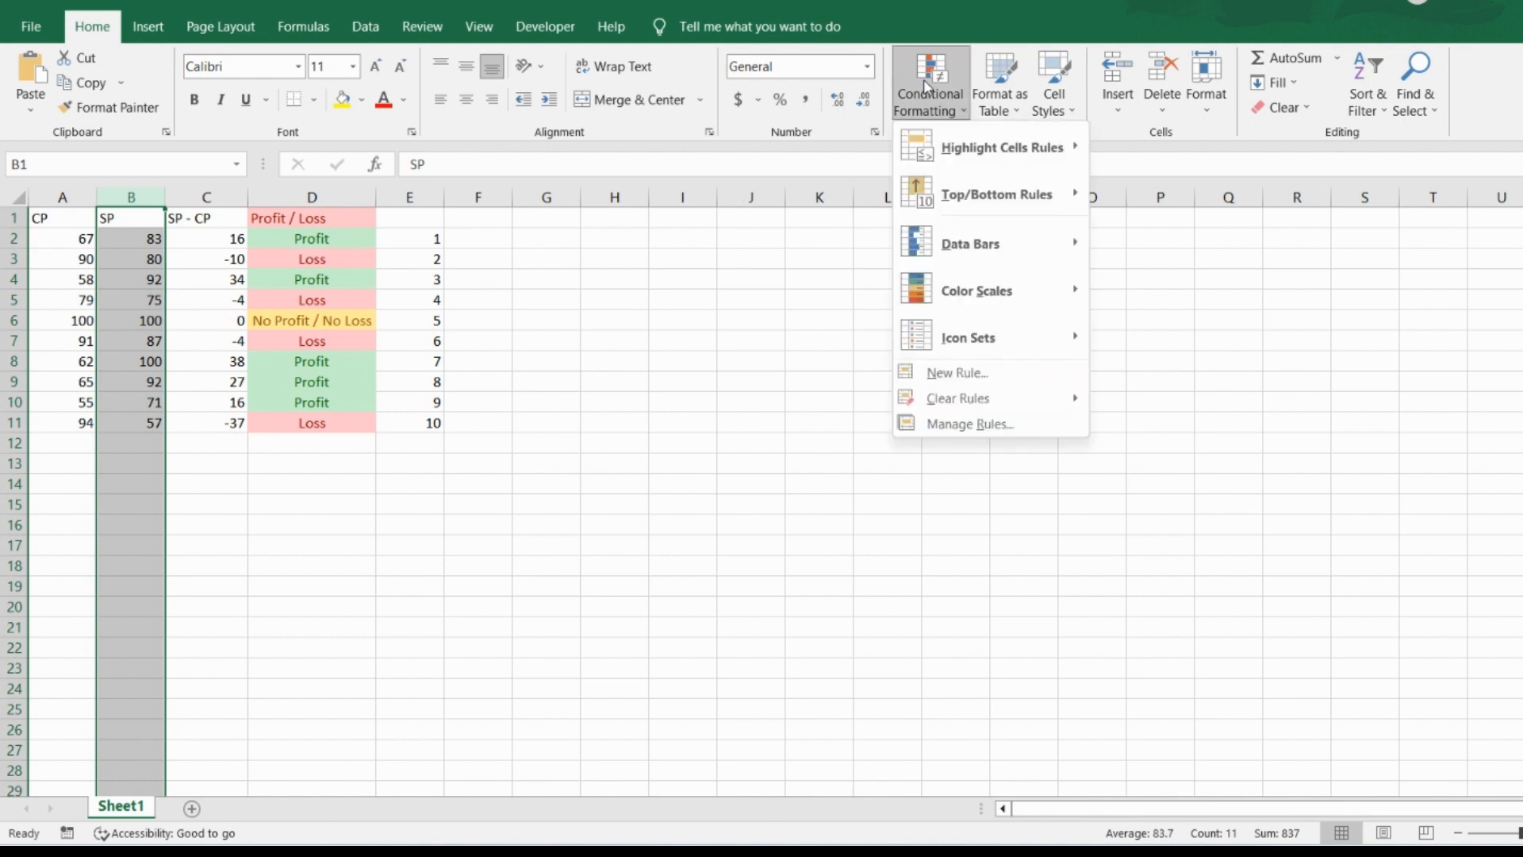
mouse_move(946, 153)
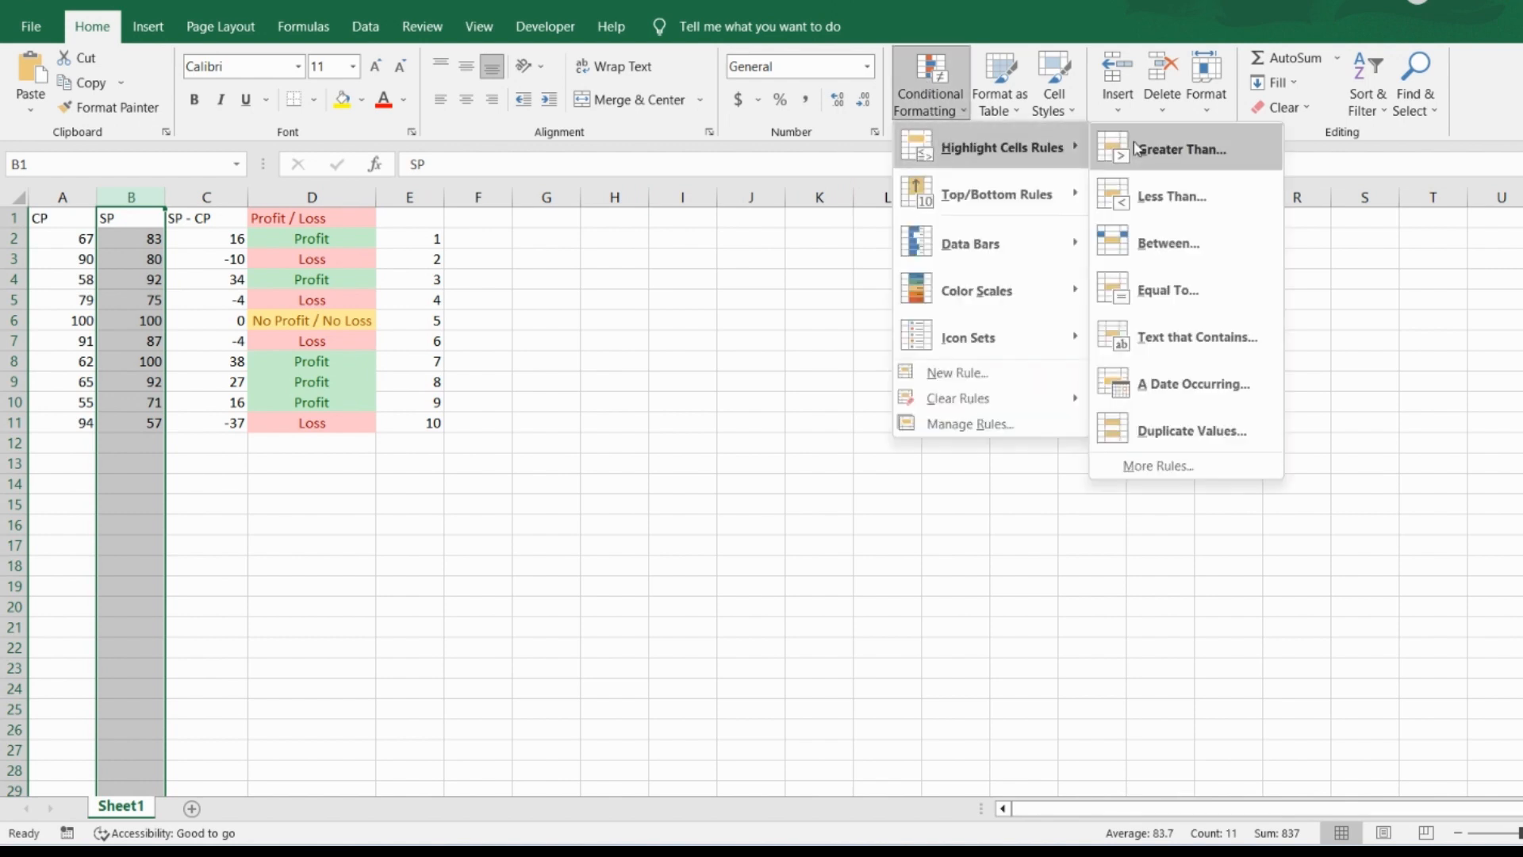
click(1196, 438)
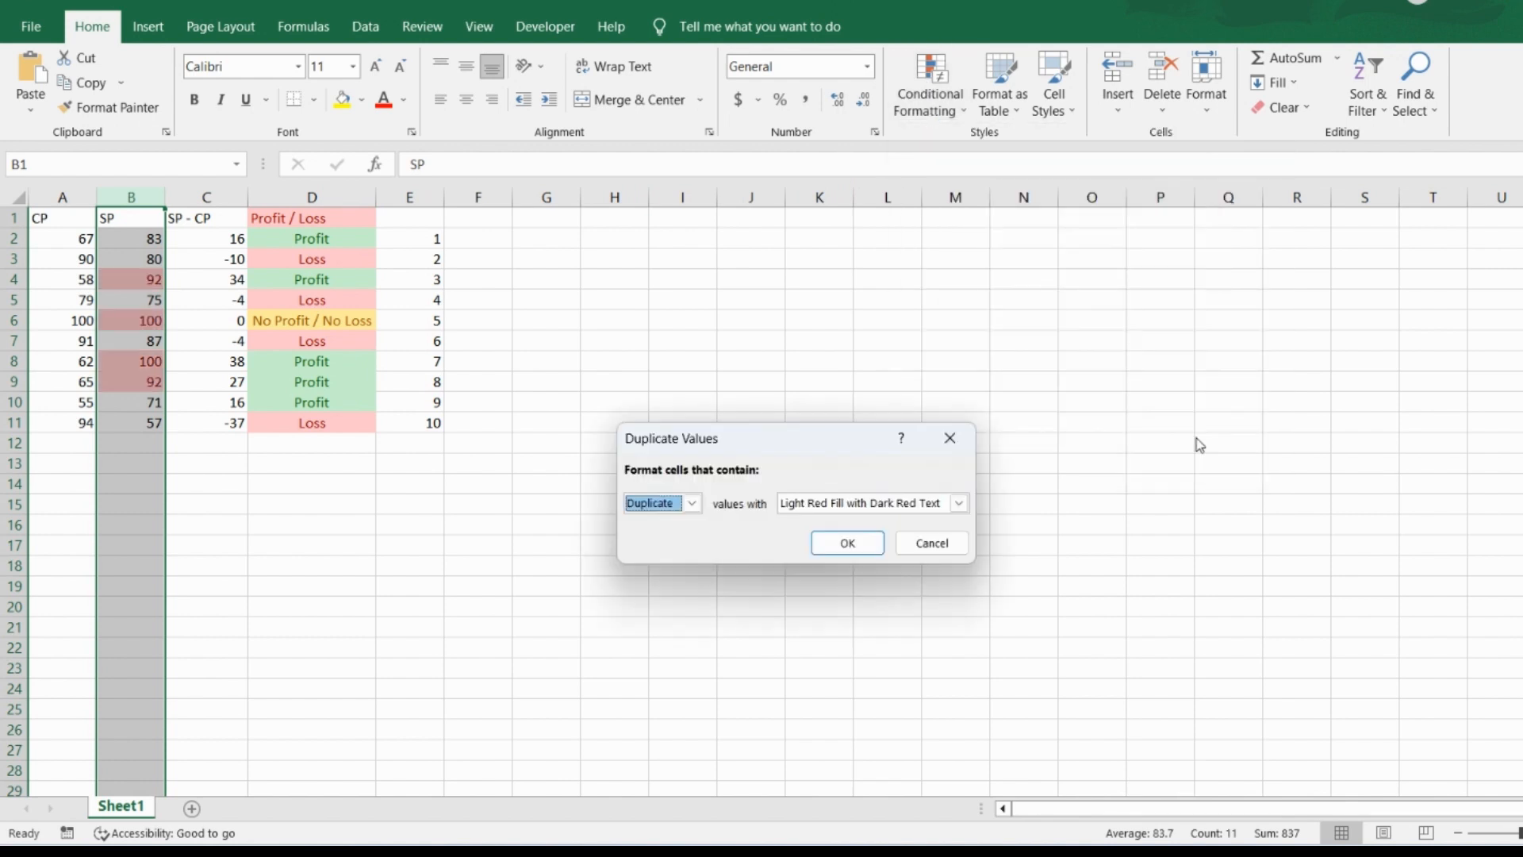
click(693, 504)
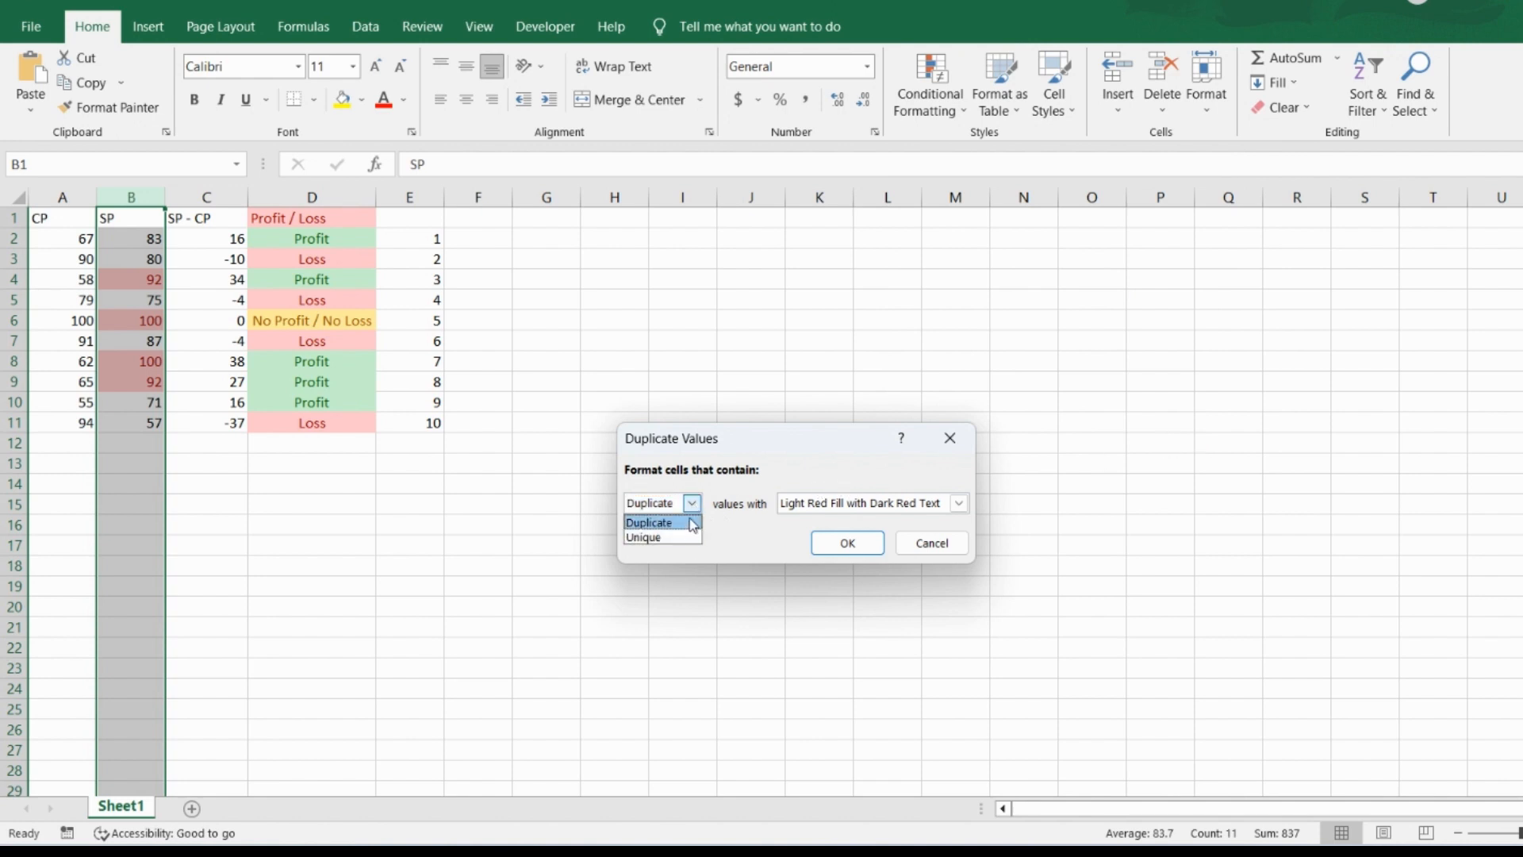
click(691, 524)
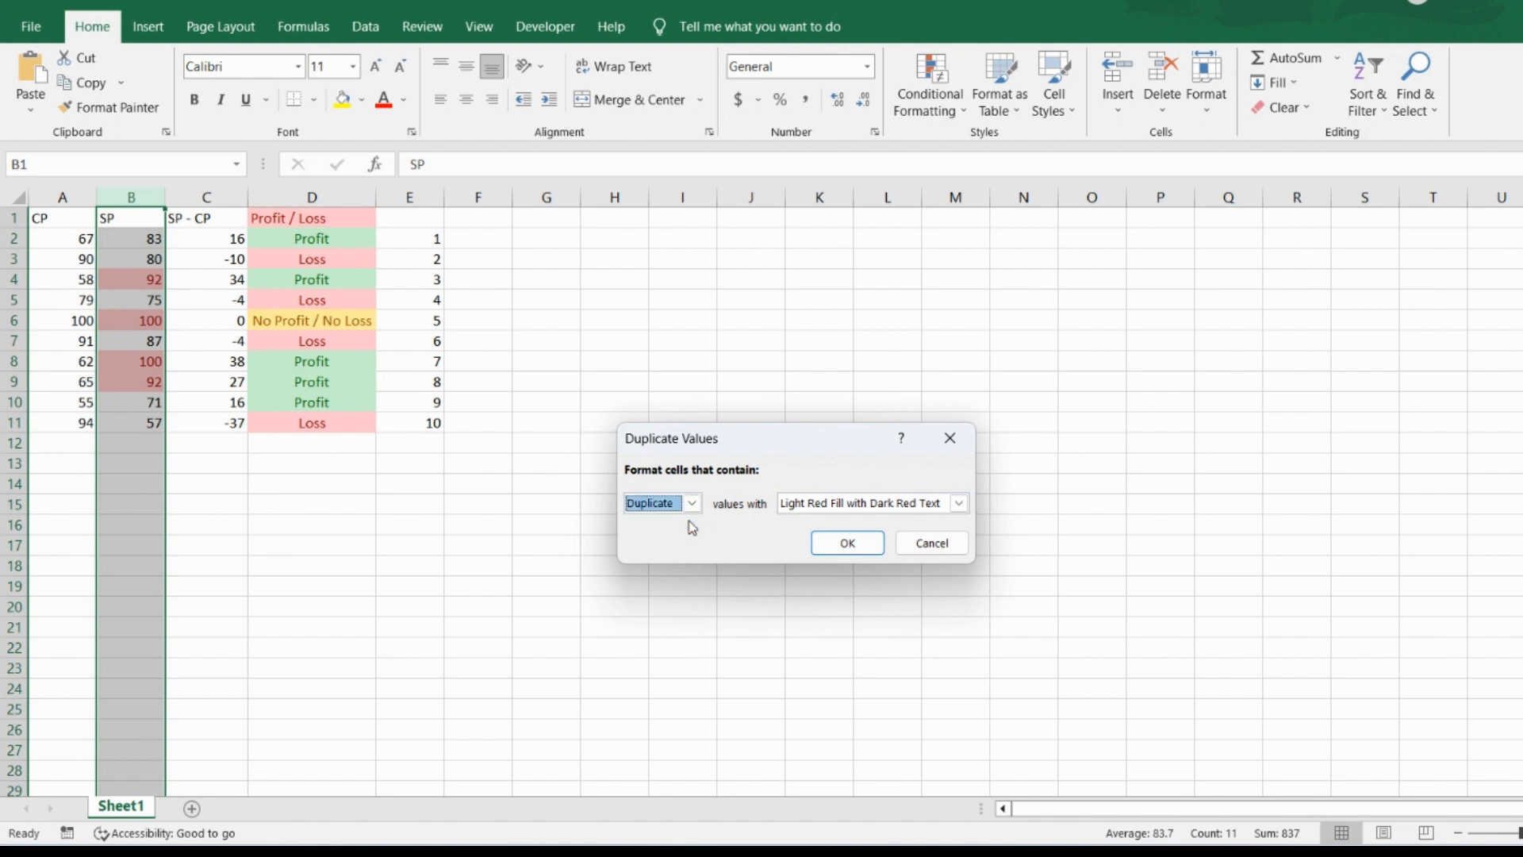
Step: Define a custom format for the duplicate values with Bold Italic font style and an outline border
click(959, 504)
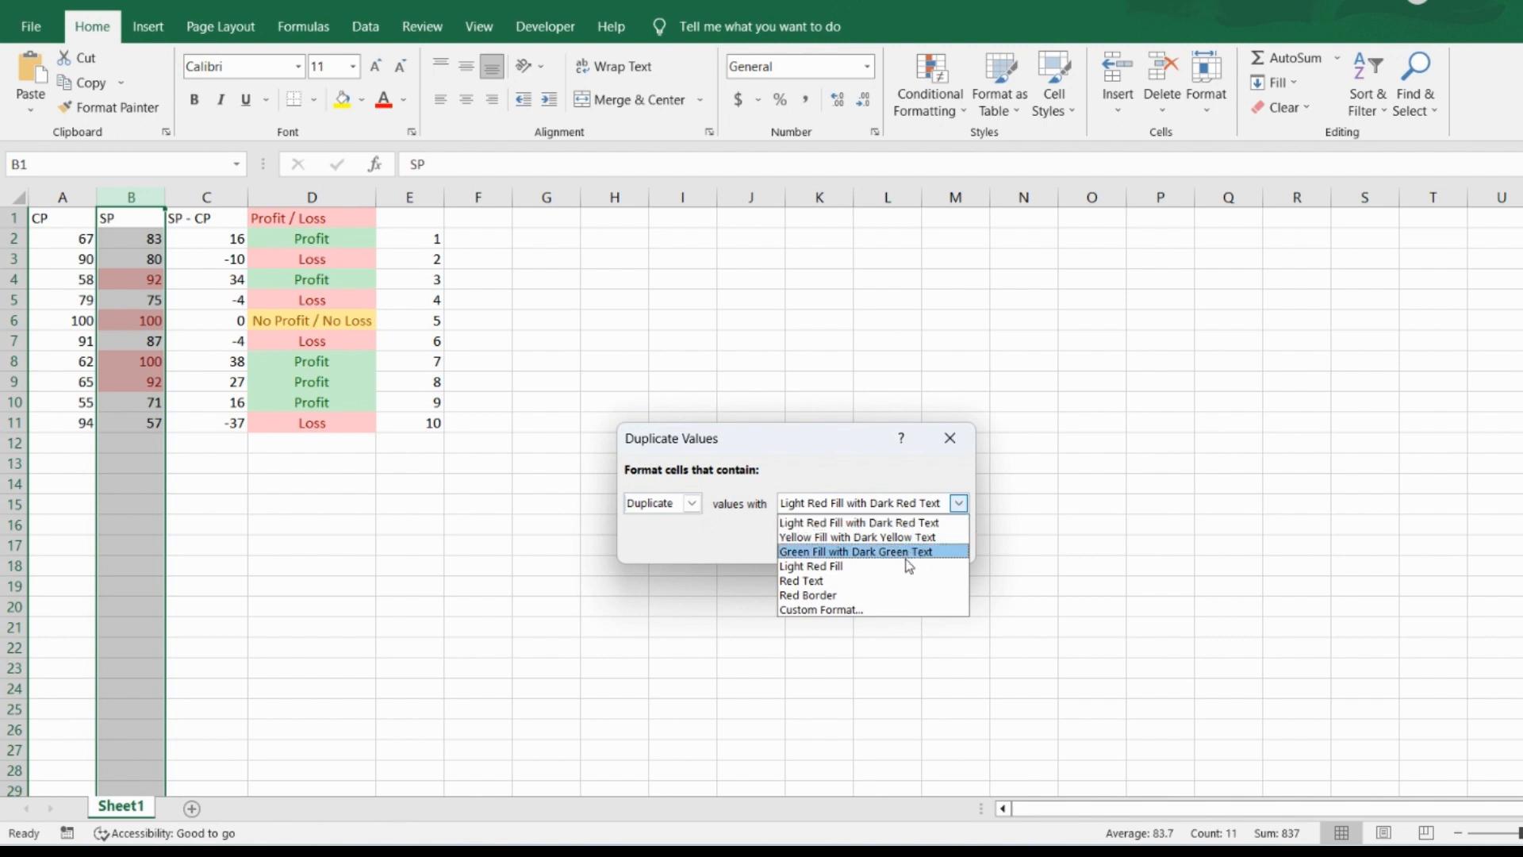
click(807, 611)
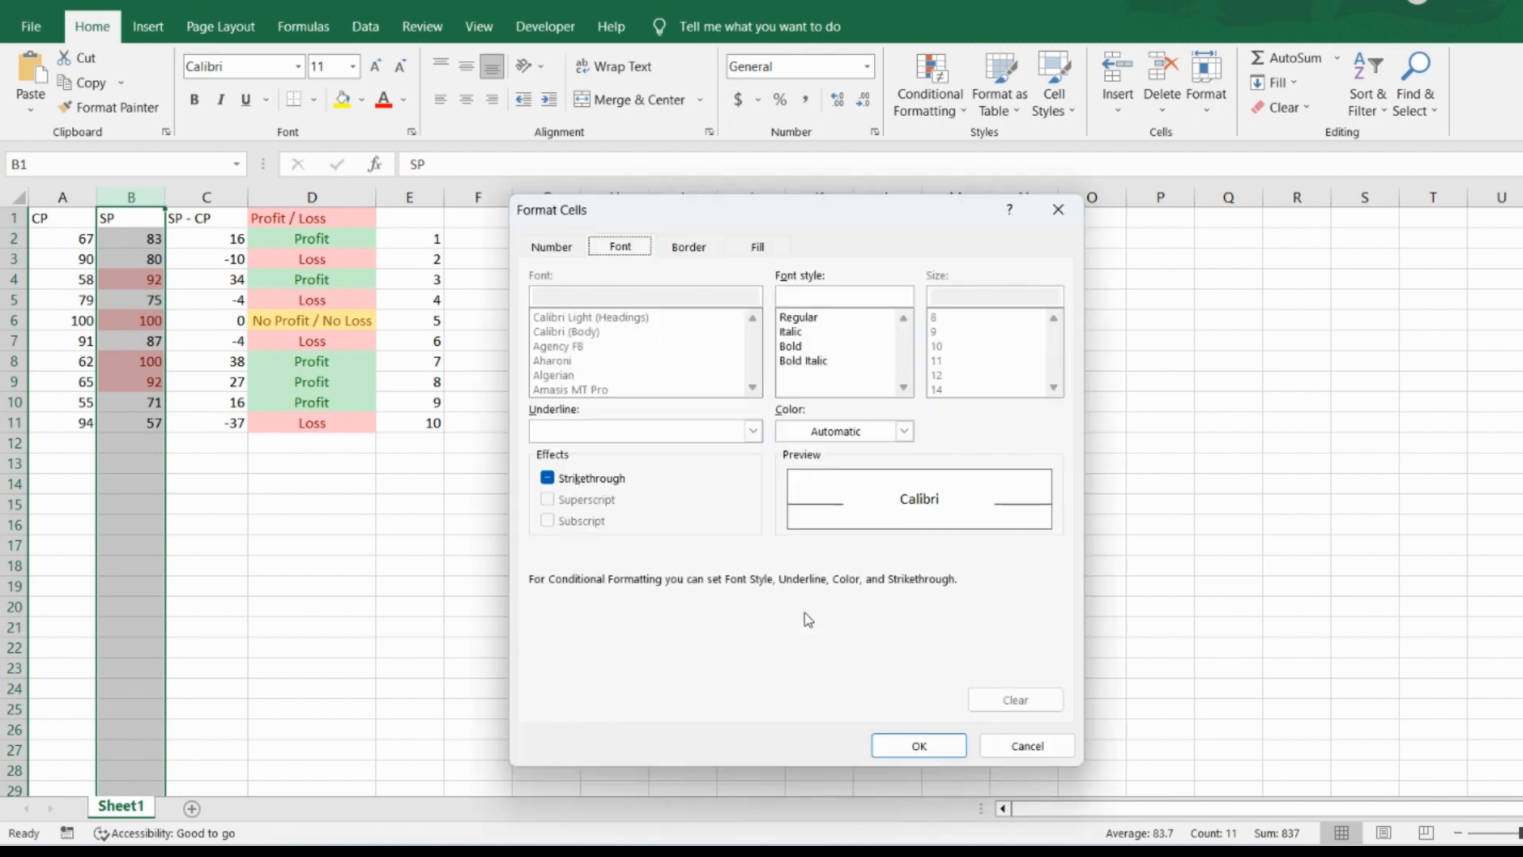
click(811, 363)
click(698, 248)
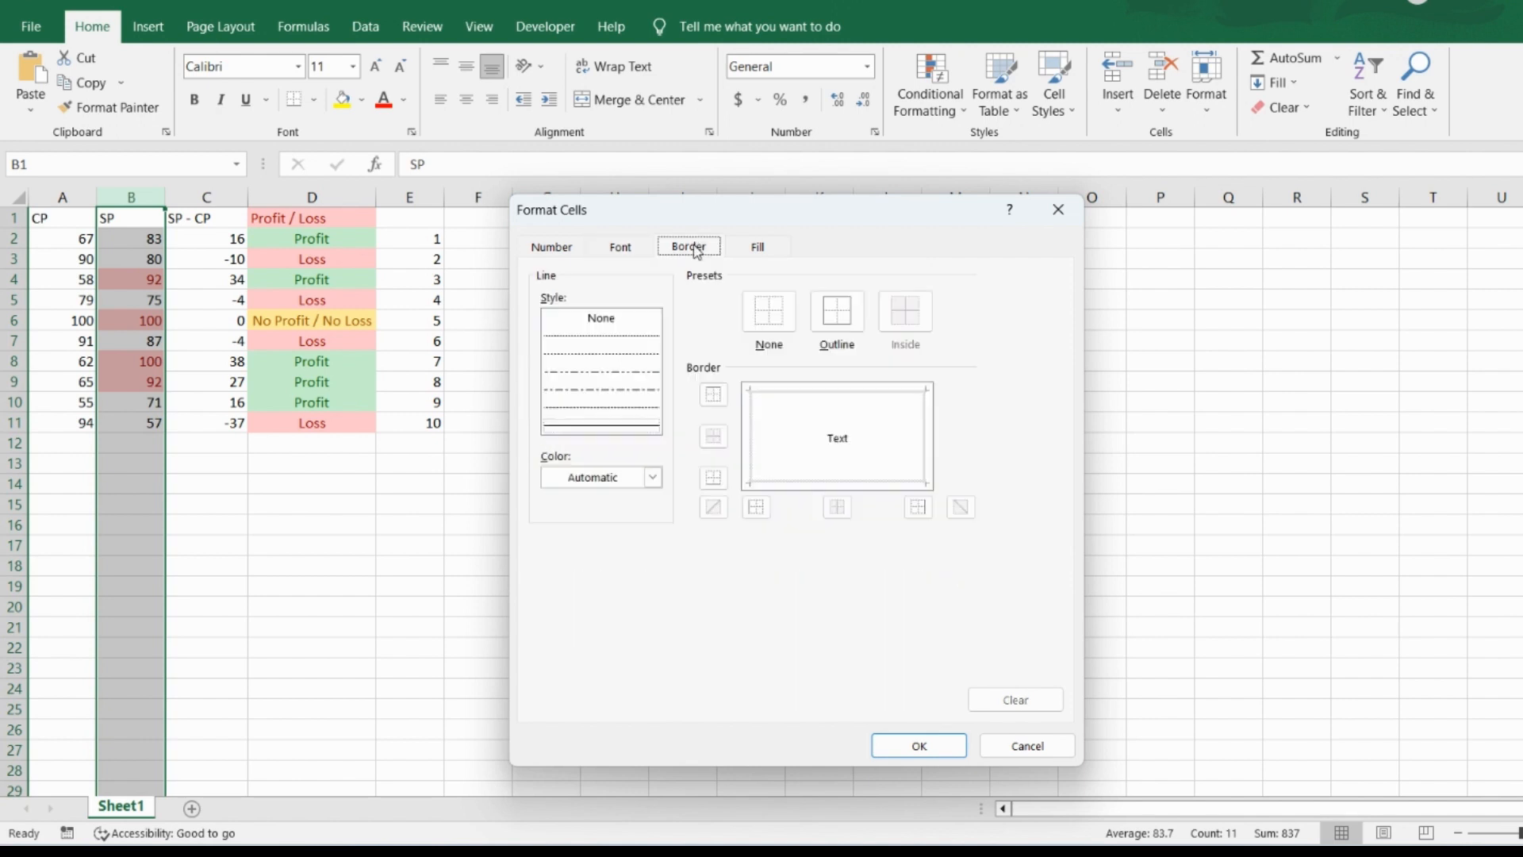
click(838, 311)
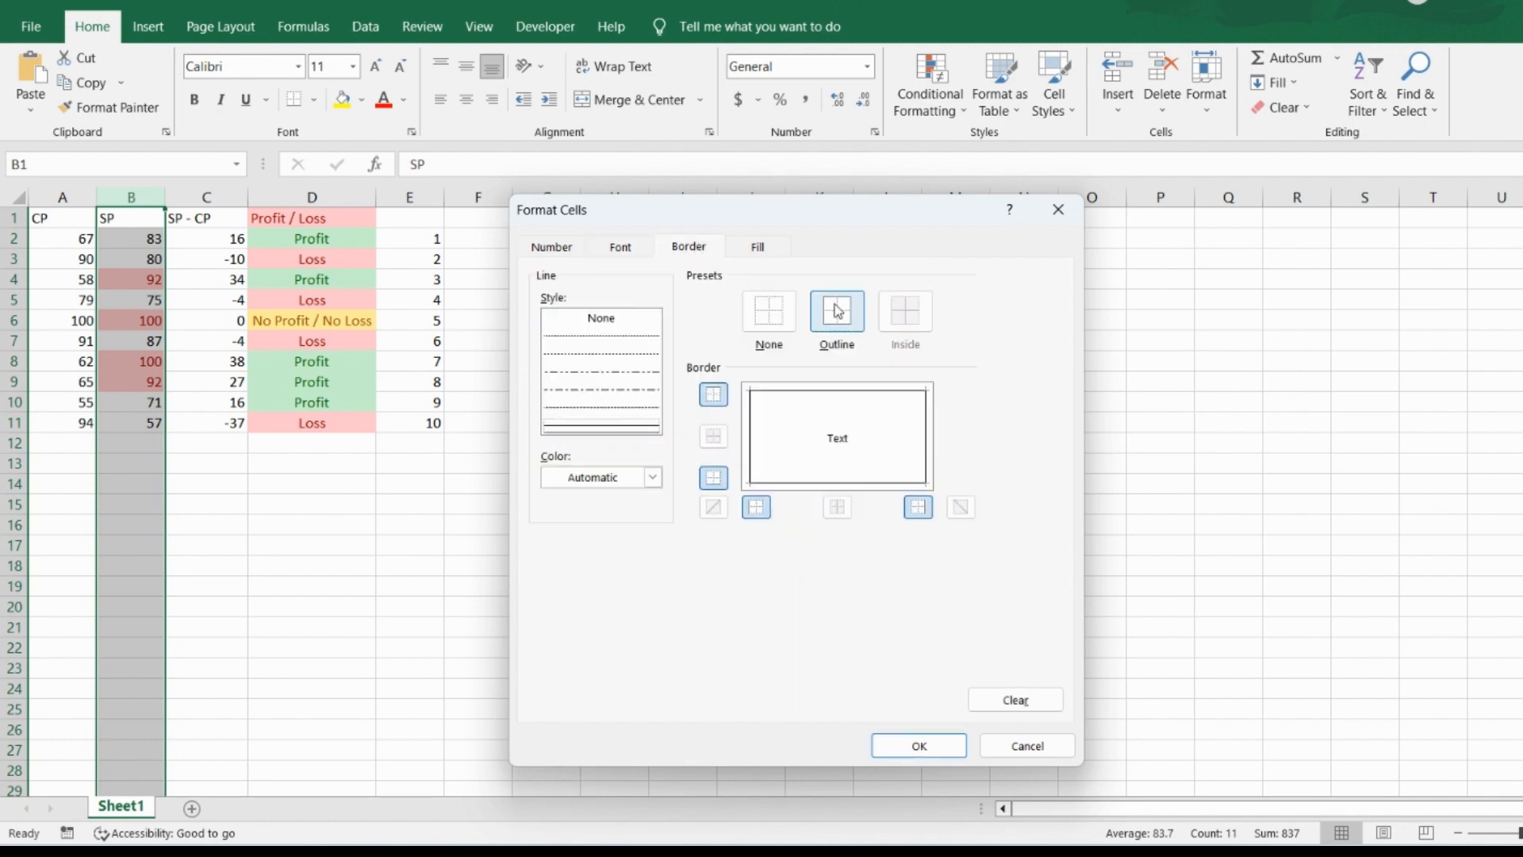
Step: Set the custom format's fill to medium blue and apply the duplicate values rule to column B
click(758, 248)
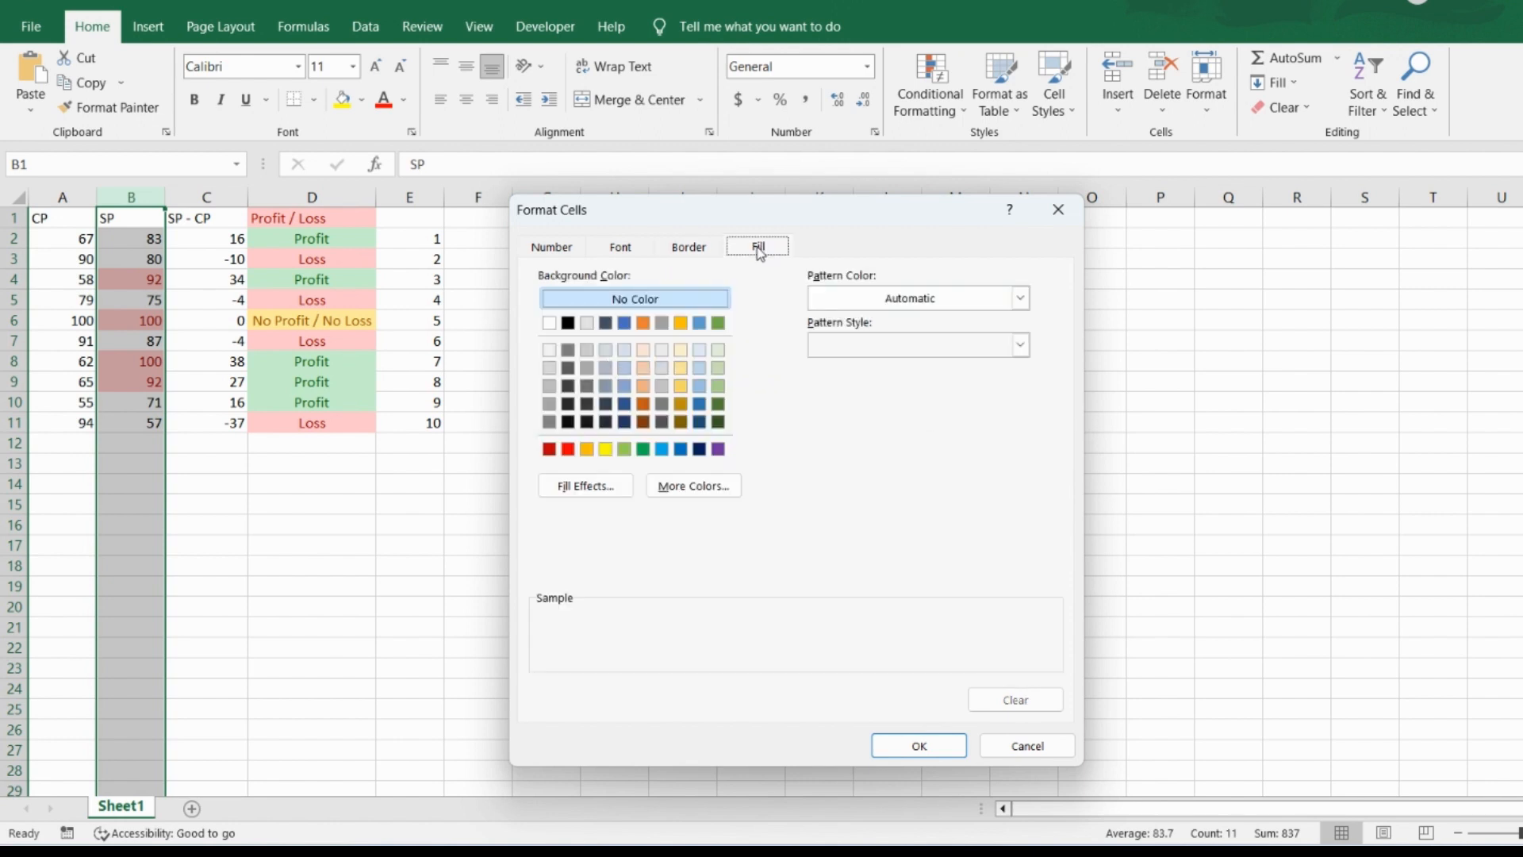
click(642, 369)
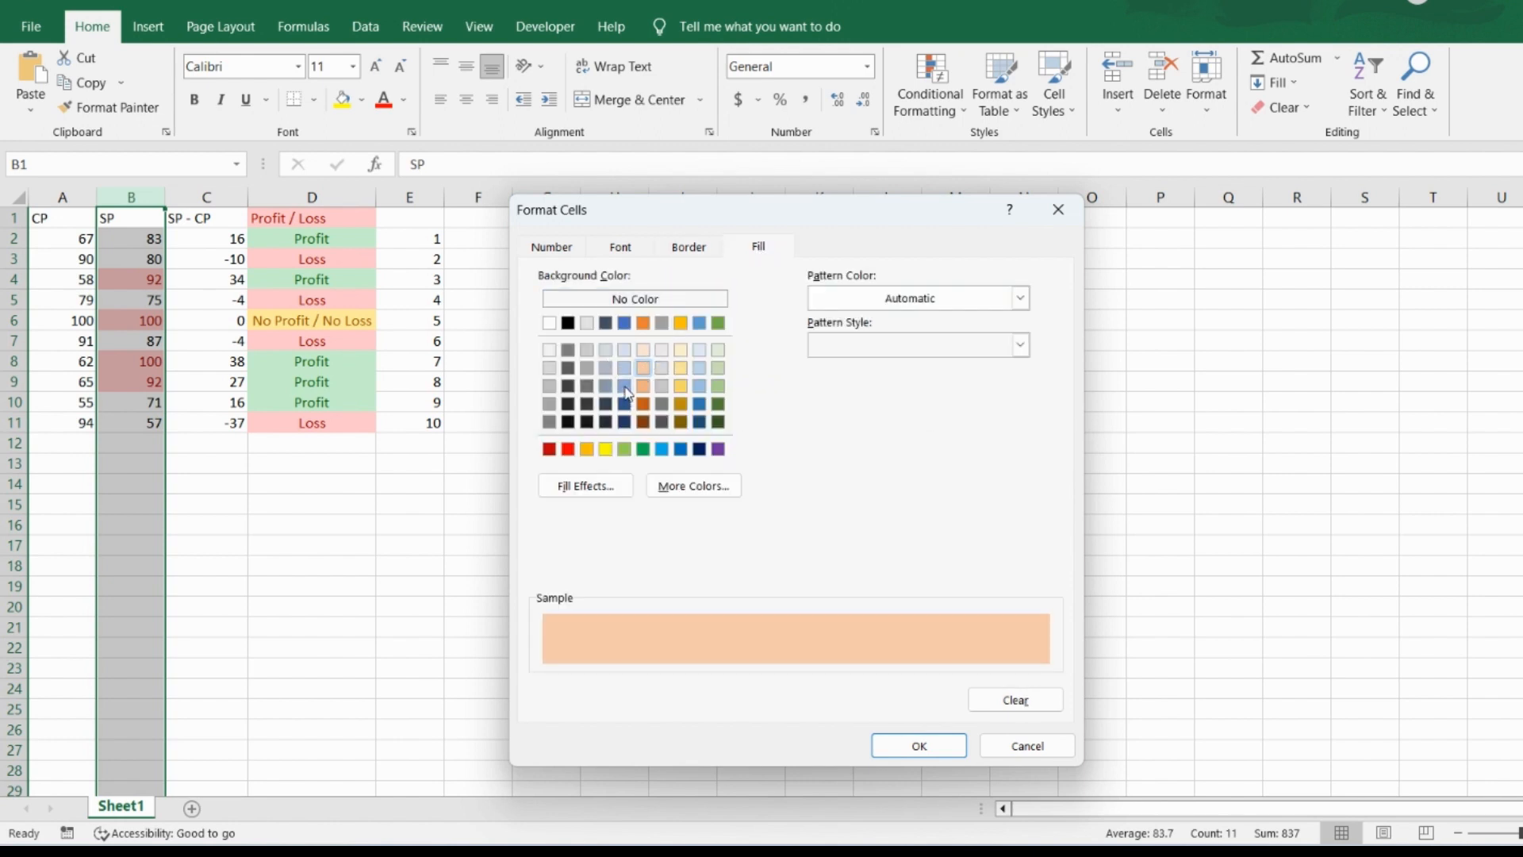
click(626, 387)
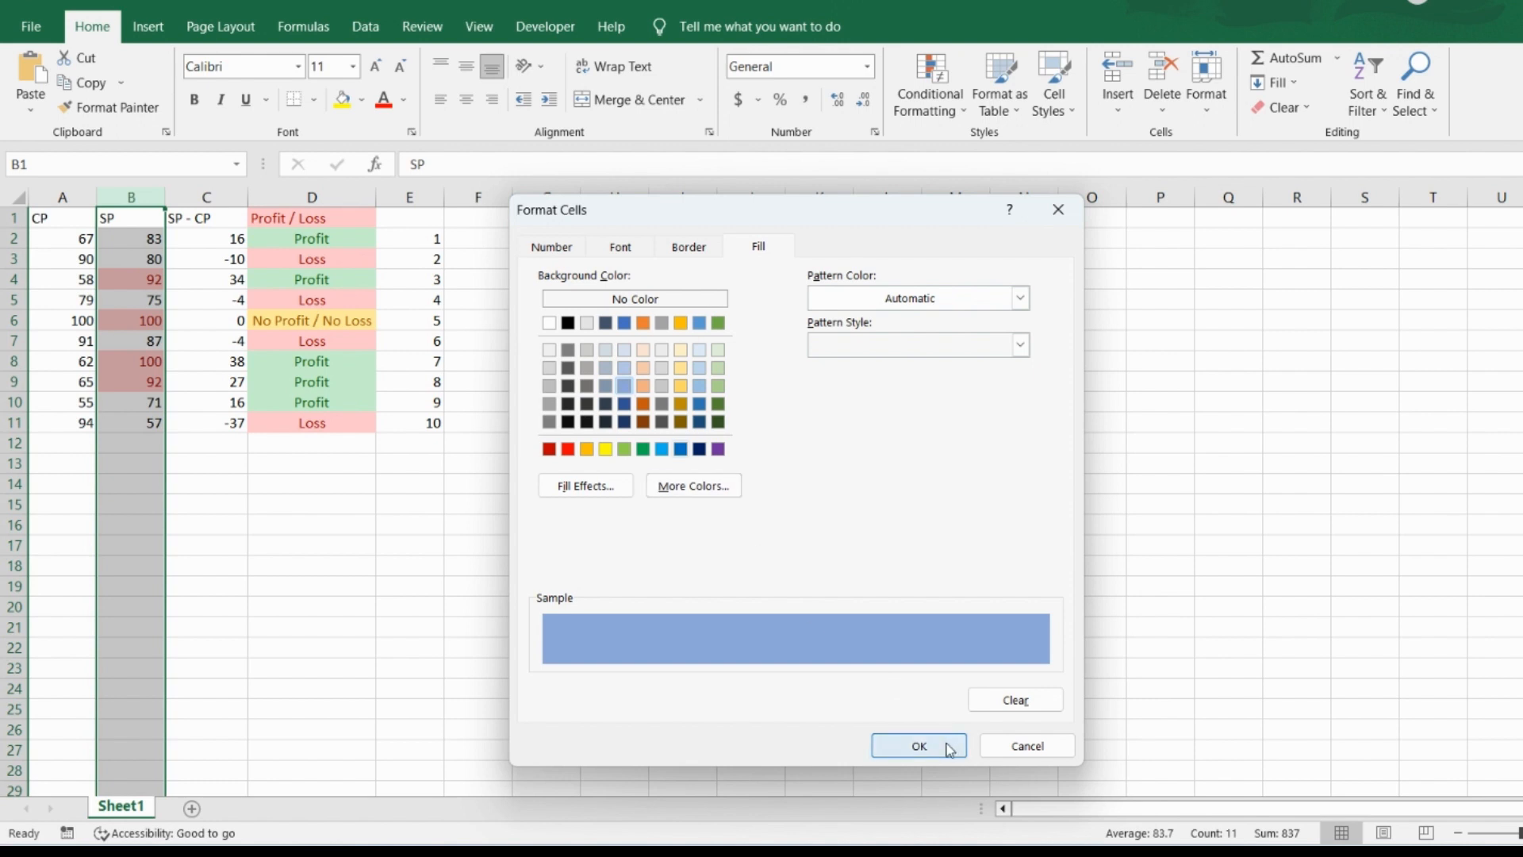
click(950, 748)
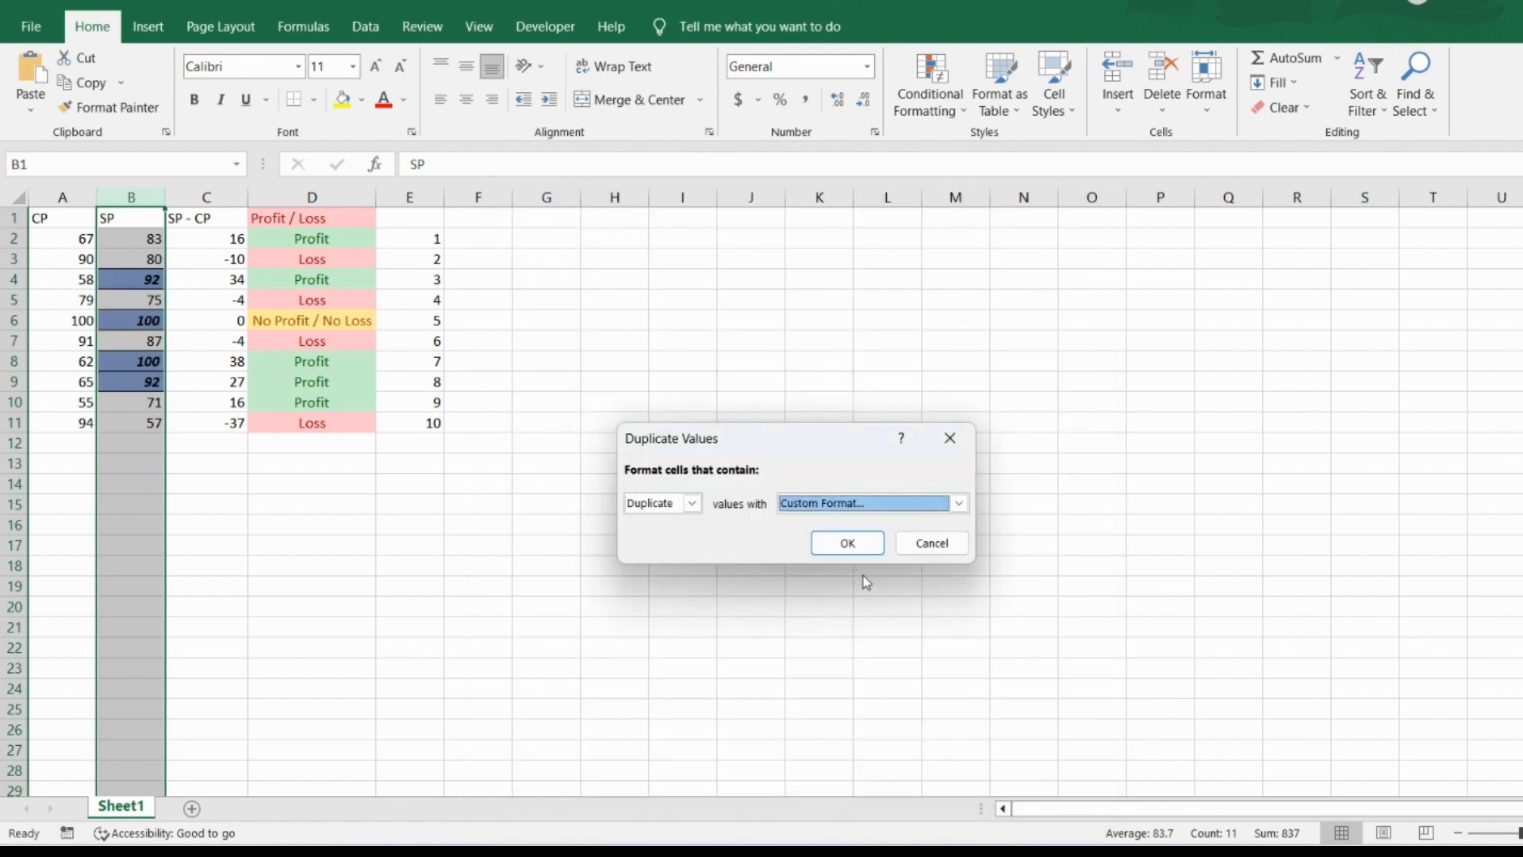
click(848, 544)
click(479, 544)
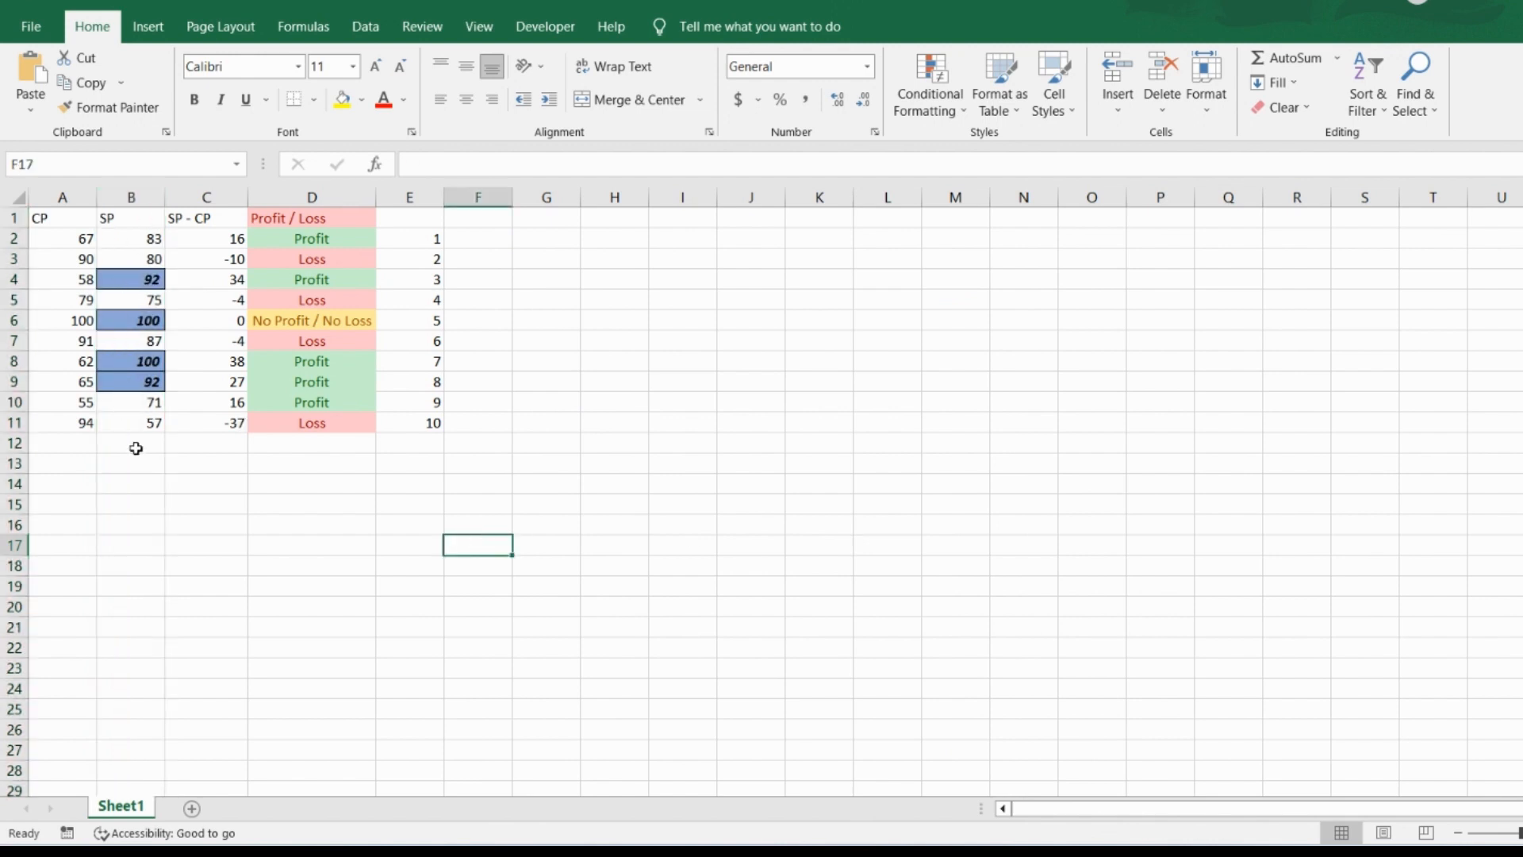
Step: Clear the conditional formatting rules from column B only
click(136, 198)
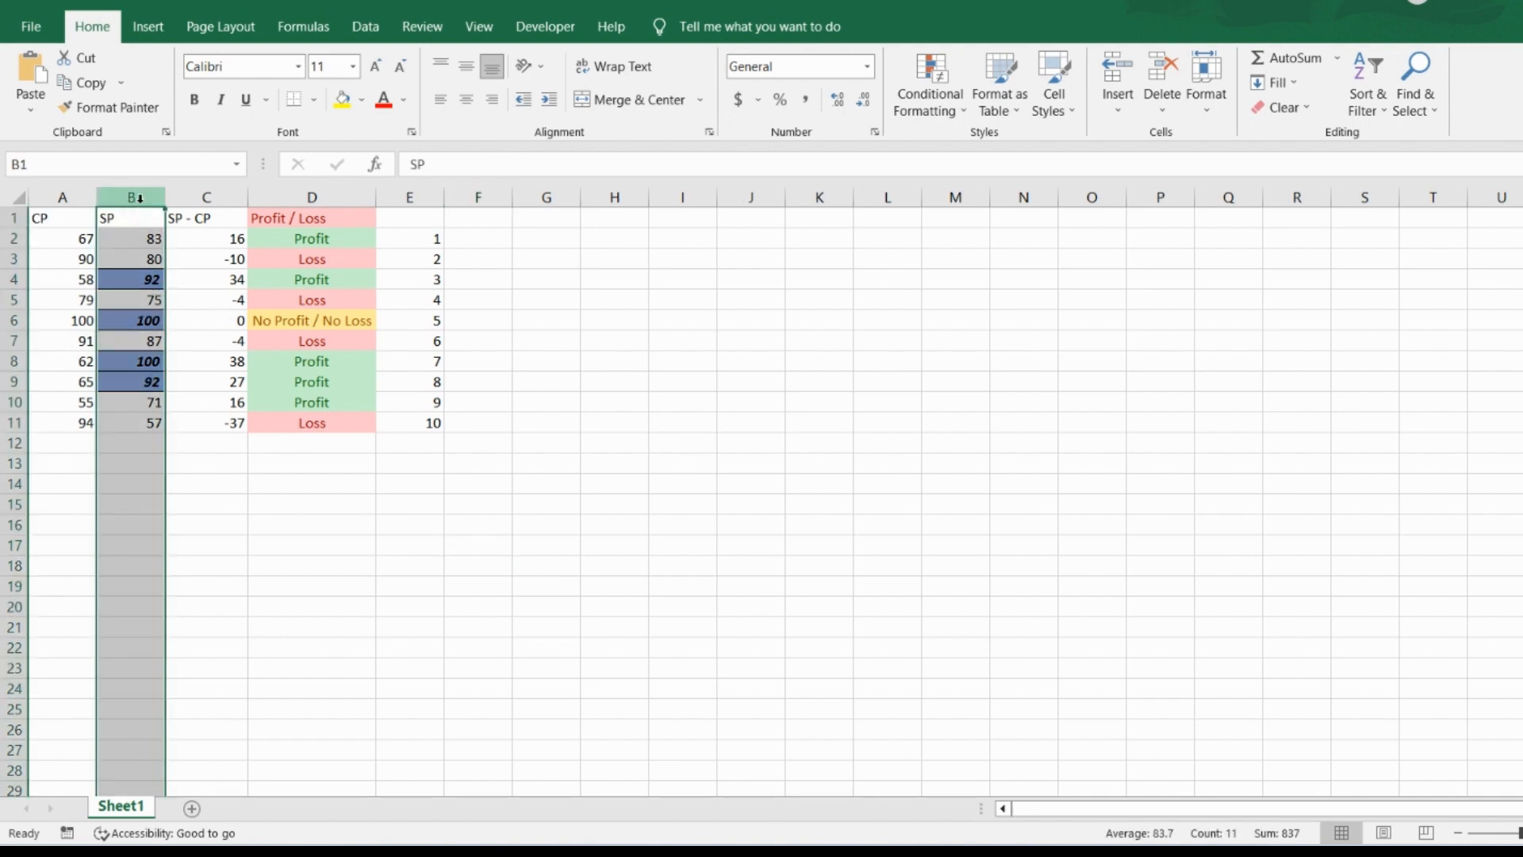
click(933, 84)
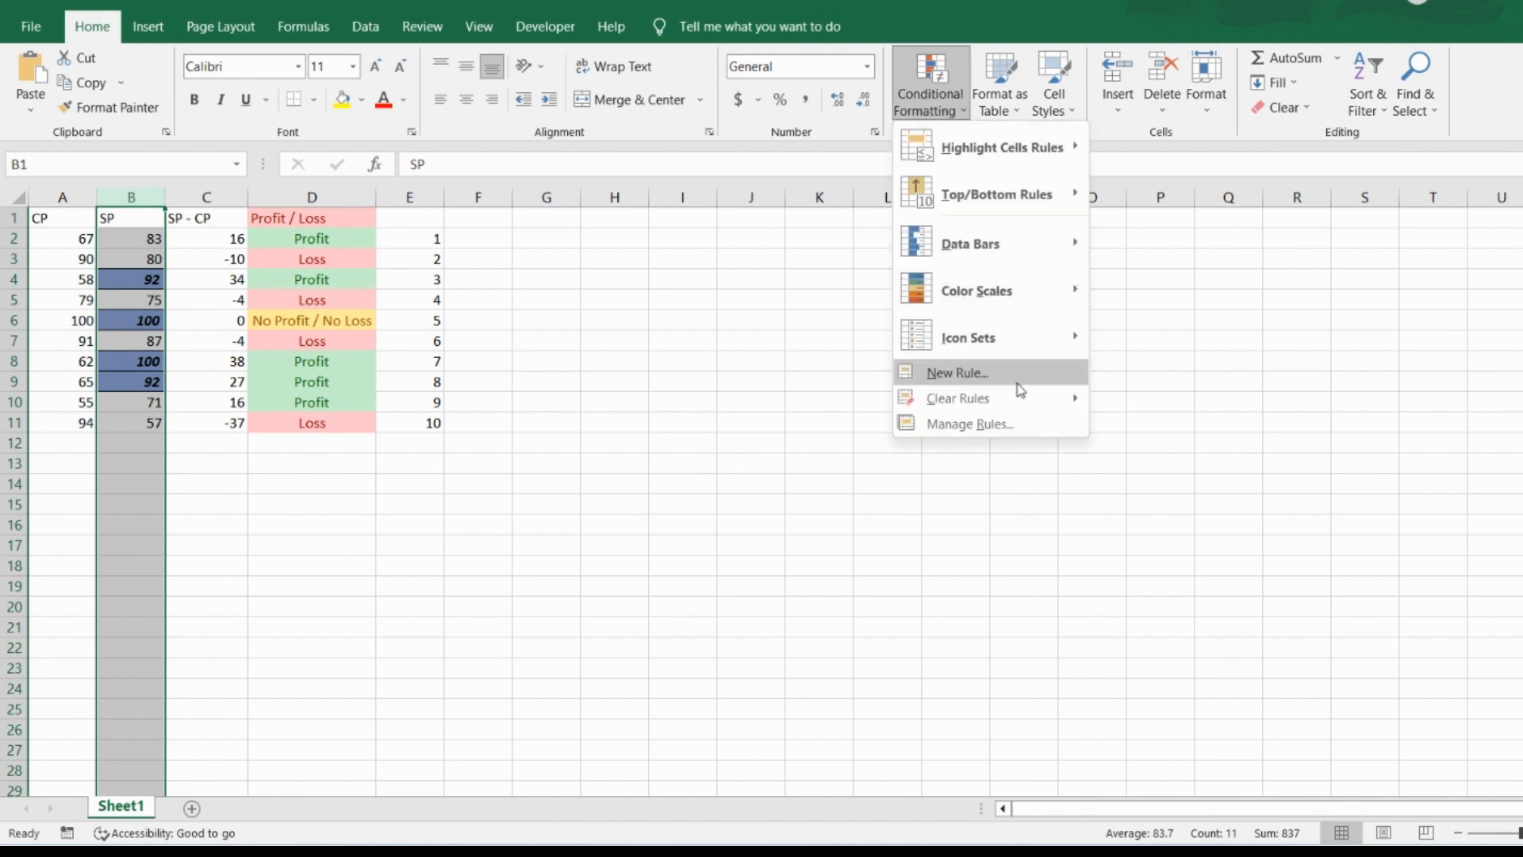
mouse_move(1022, 405)
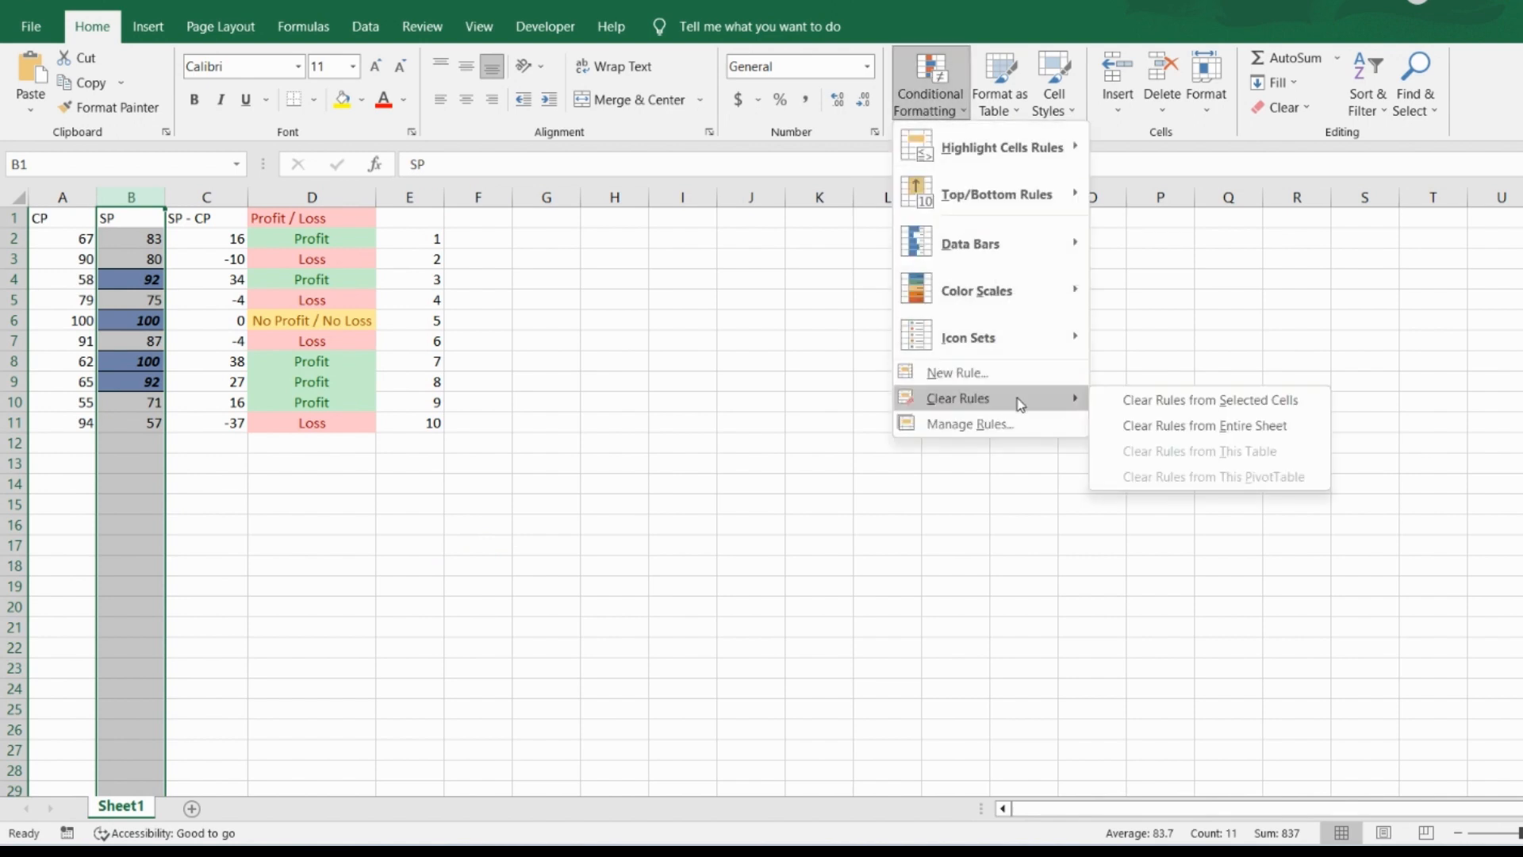
click(1115, 408)
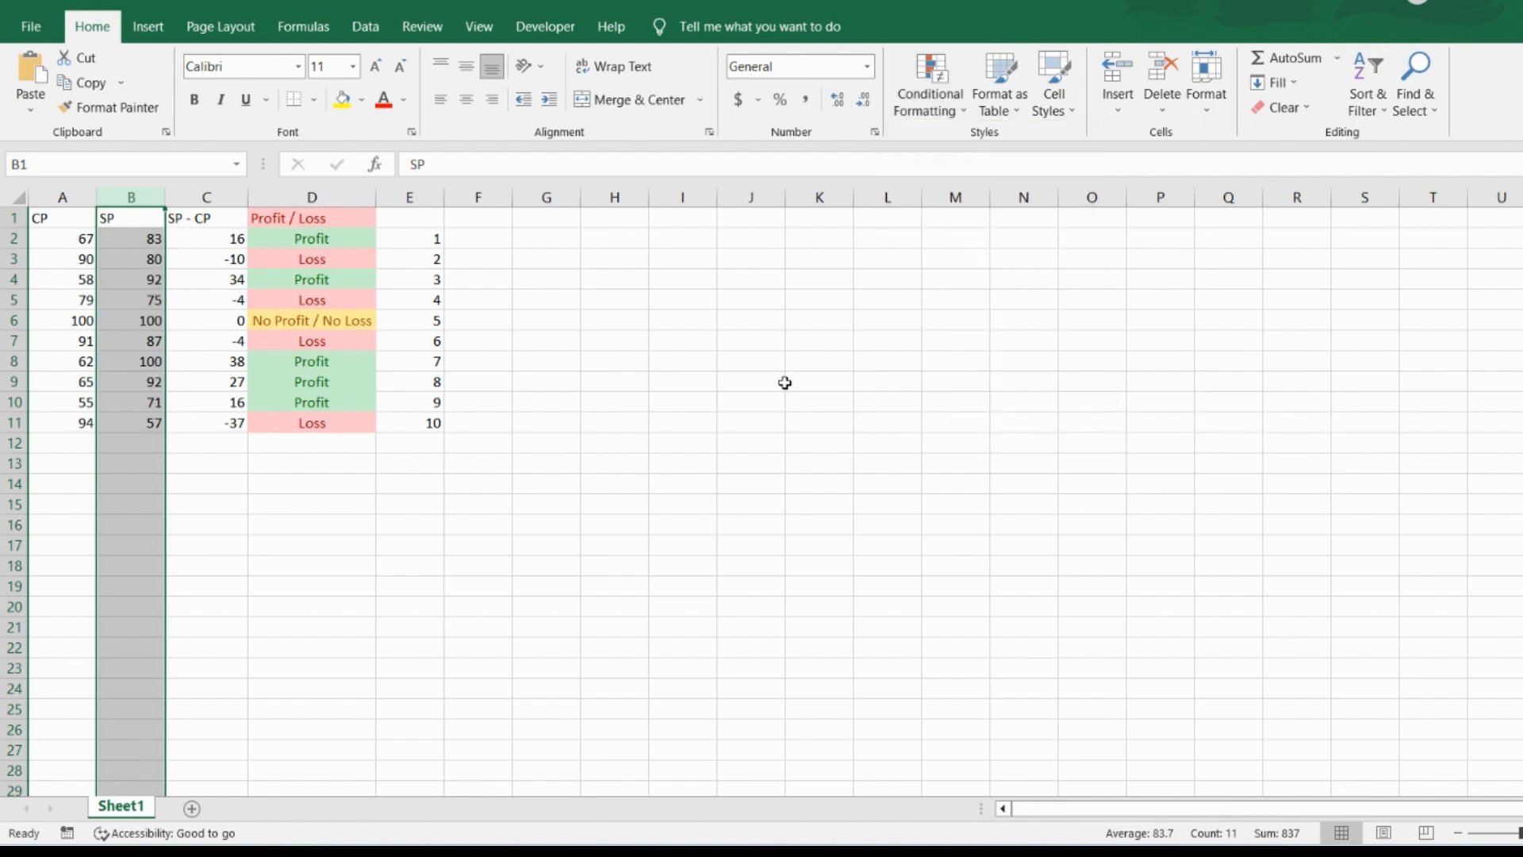
Step: Add a Greater Than rule to column E using Light Red Fill with Dark Red Text
click(431, 216)
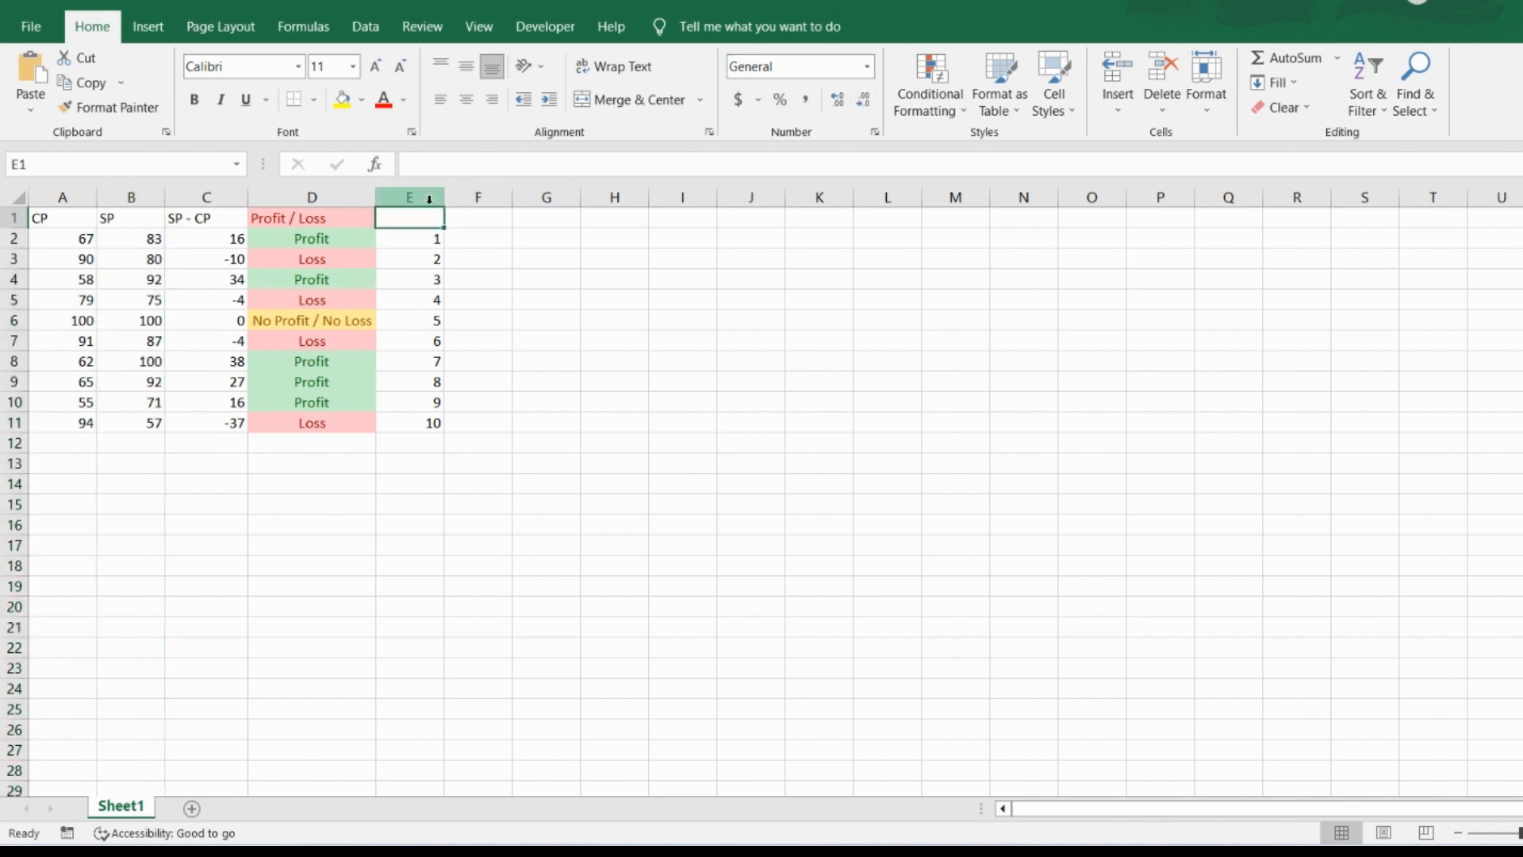
click(428, 197)
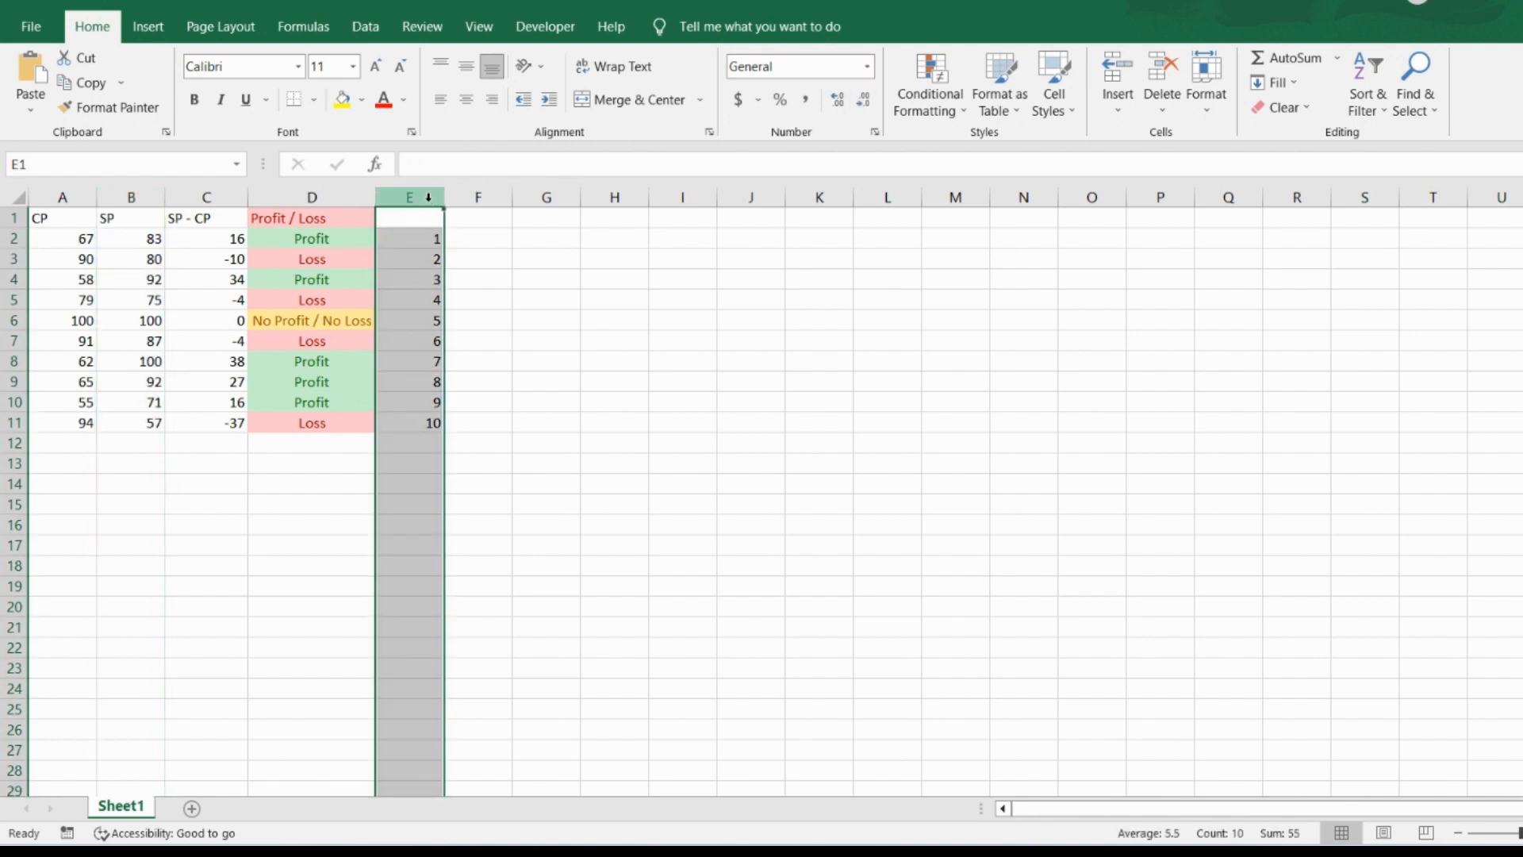
click(929, 89)
mouse_move(981, 154)
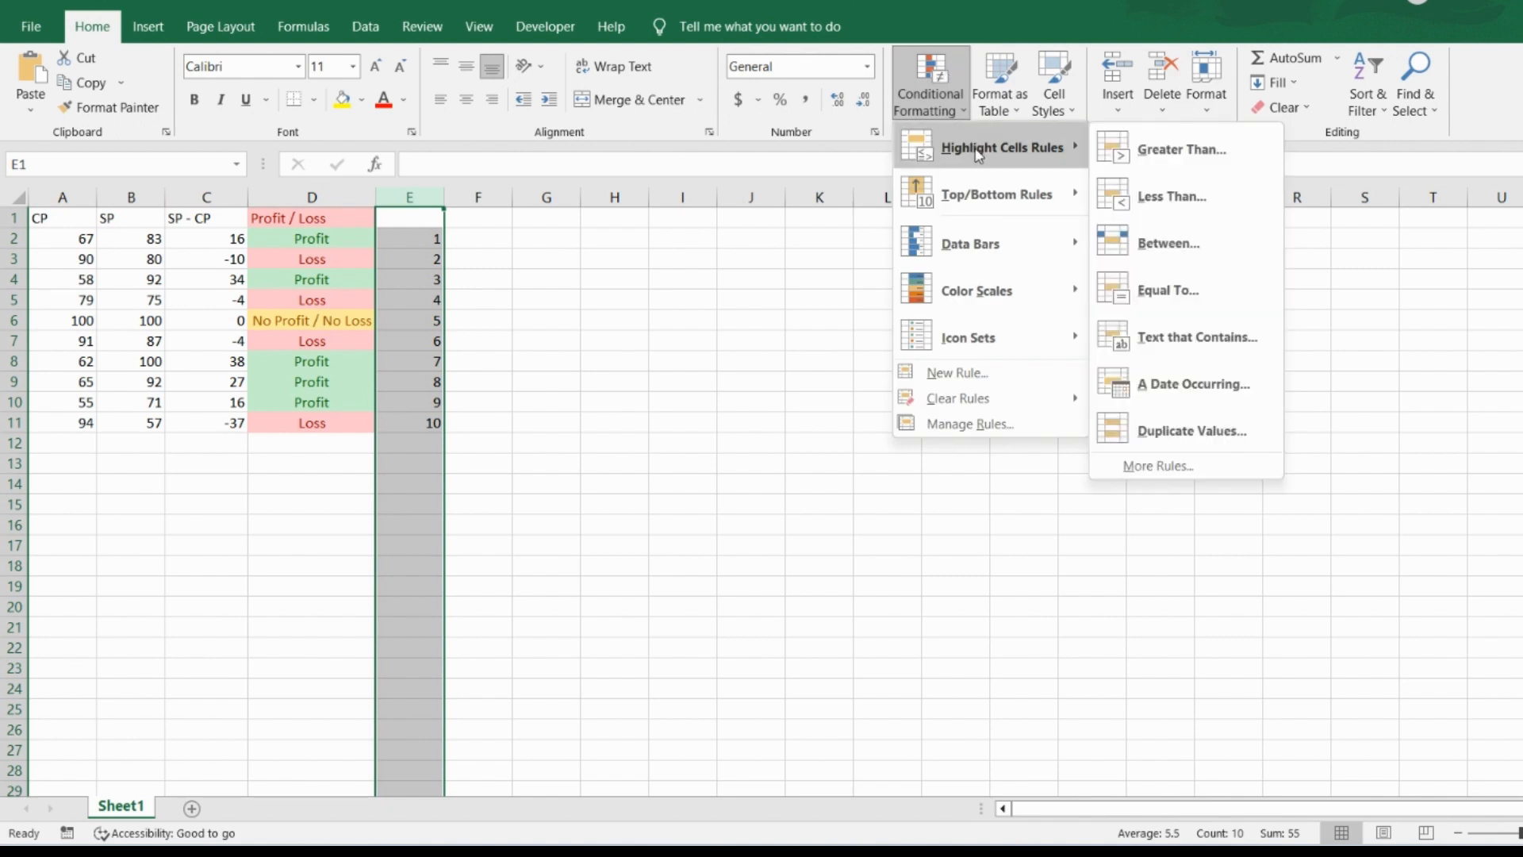
click(1158, 151)
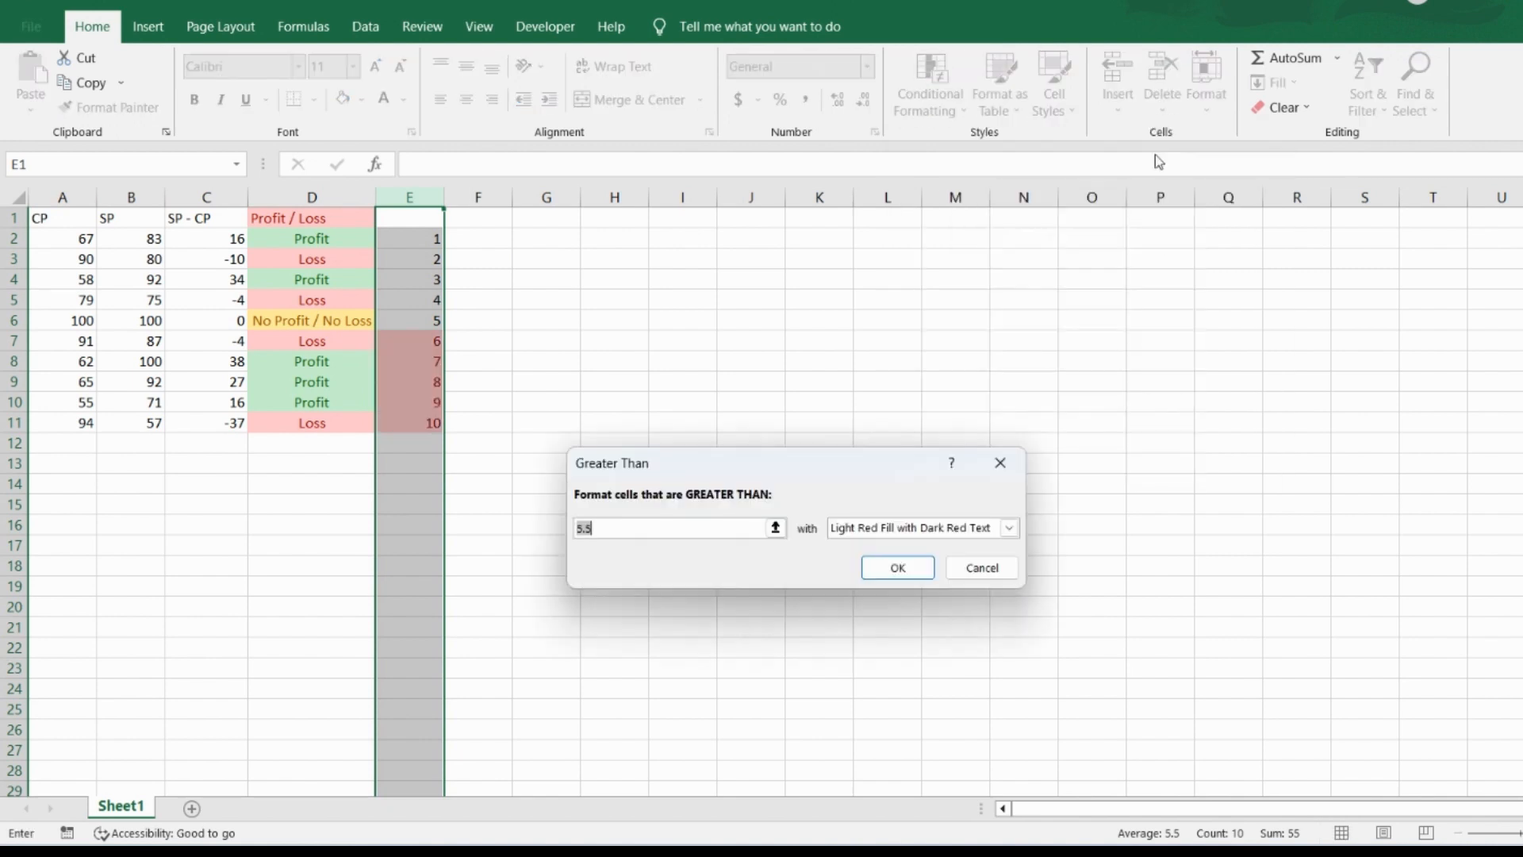
key(BackSpace)
key(BackSpace)
click(911, 566)
click(499, 400)
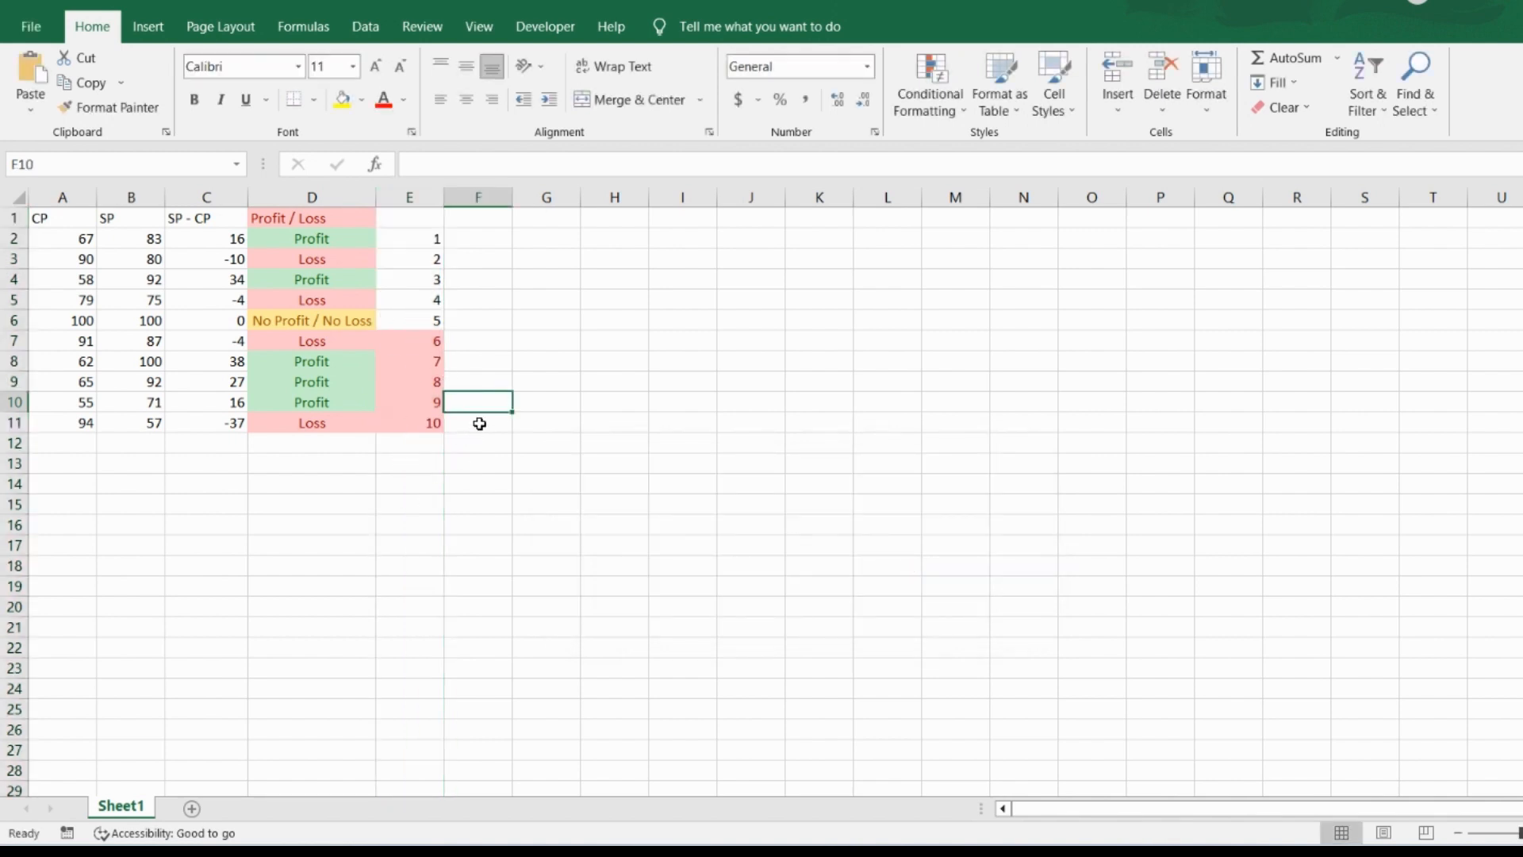
Step: Clear the conditional formatting rules from column E only
click(417, 197)
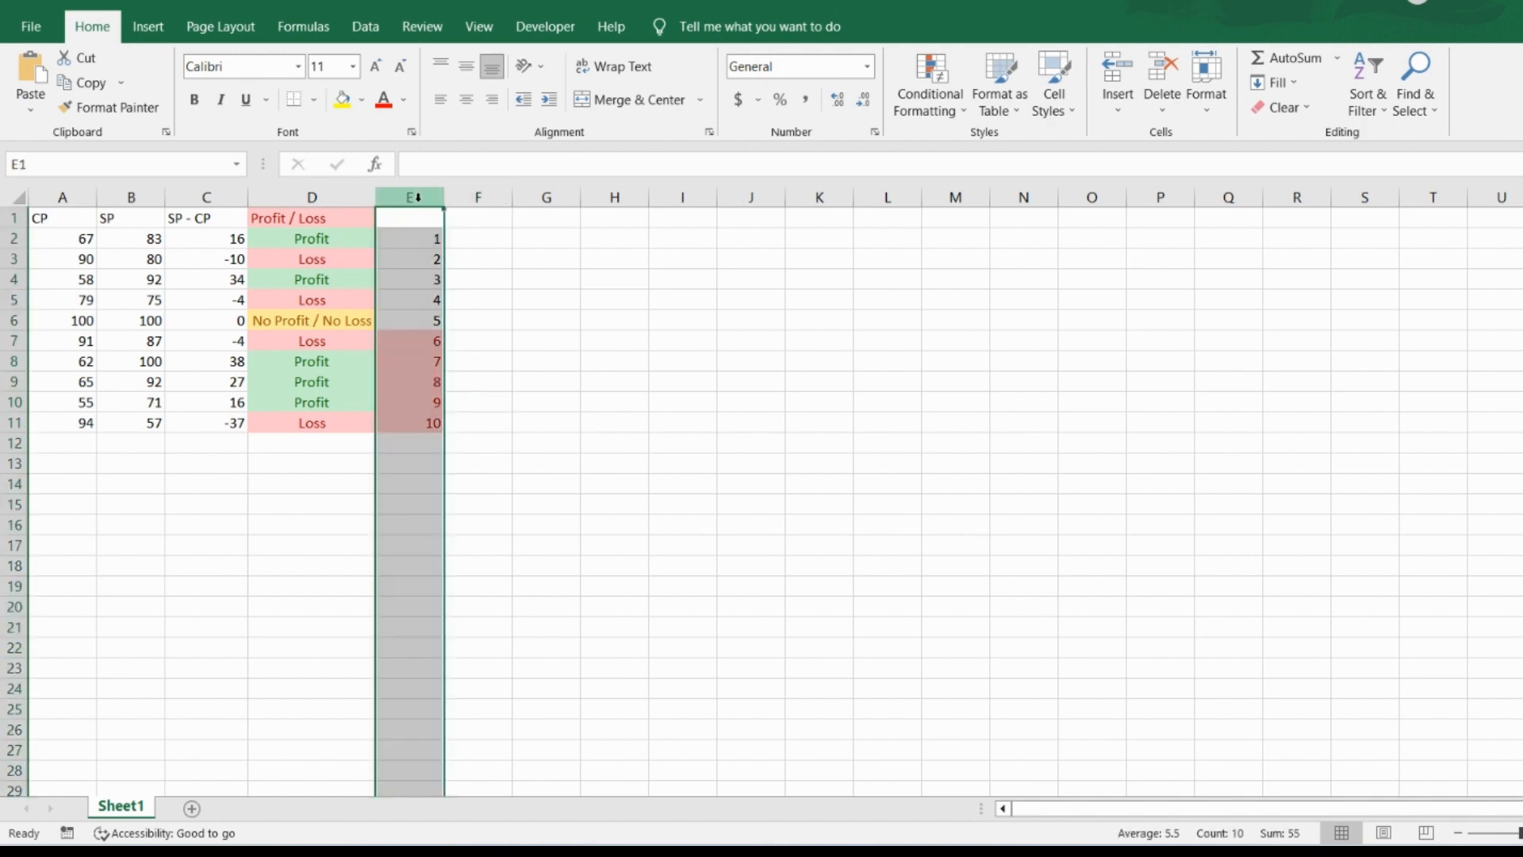
click(939, 73)
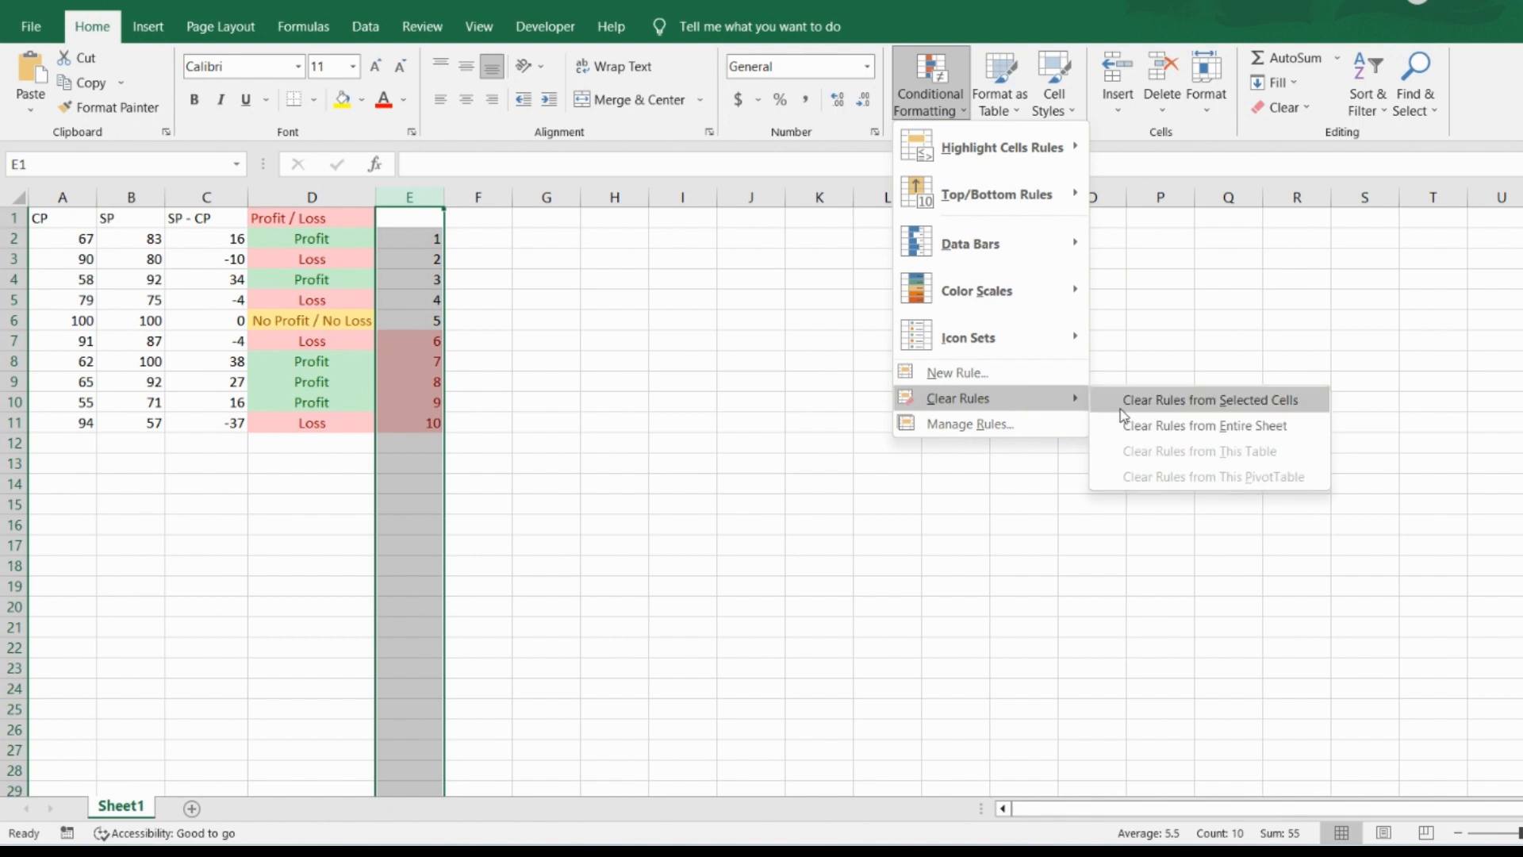
click(1122, 409)
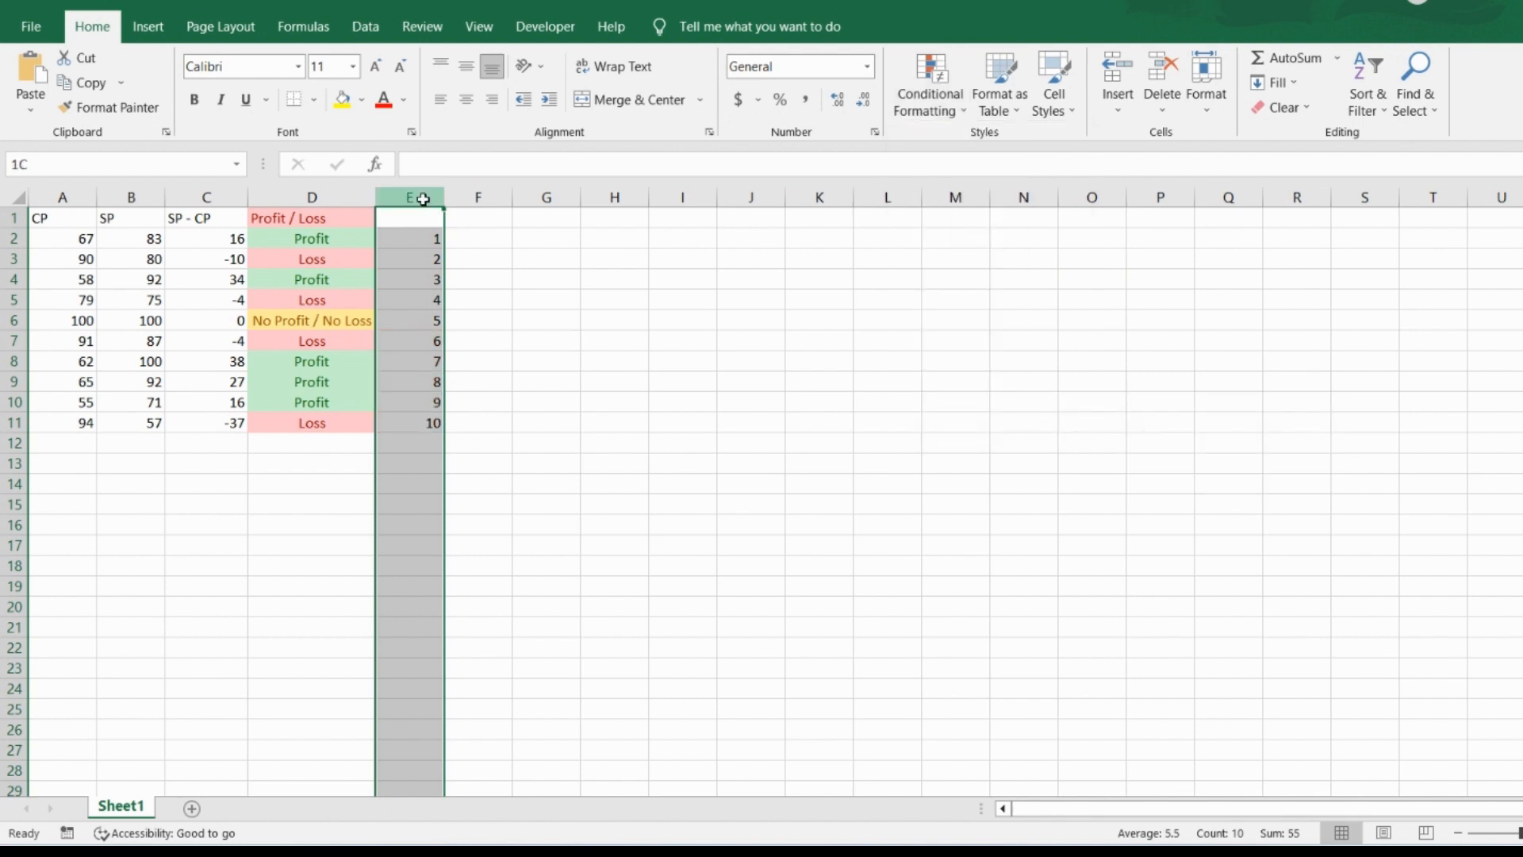
Step: Add a Top 10 Items rule to column E for the top 5 values, using Light Red Fill with Dark Red Text
click(963, 111)
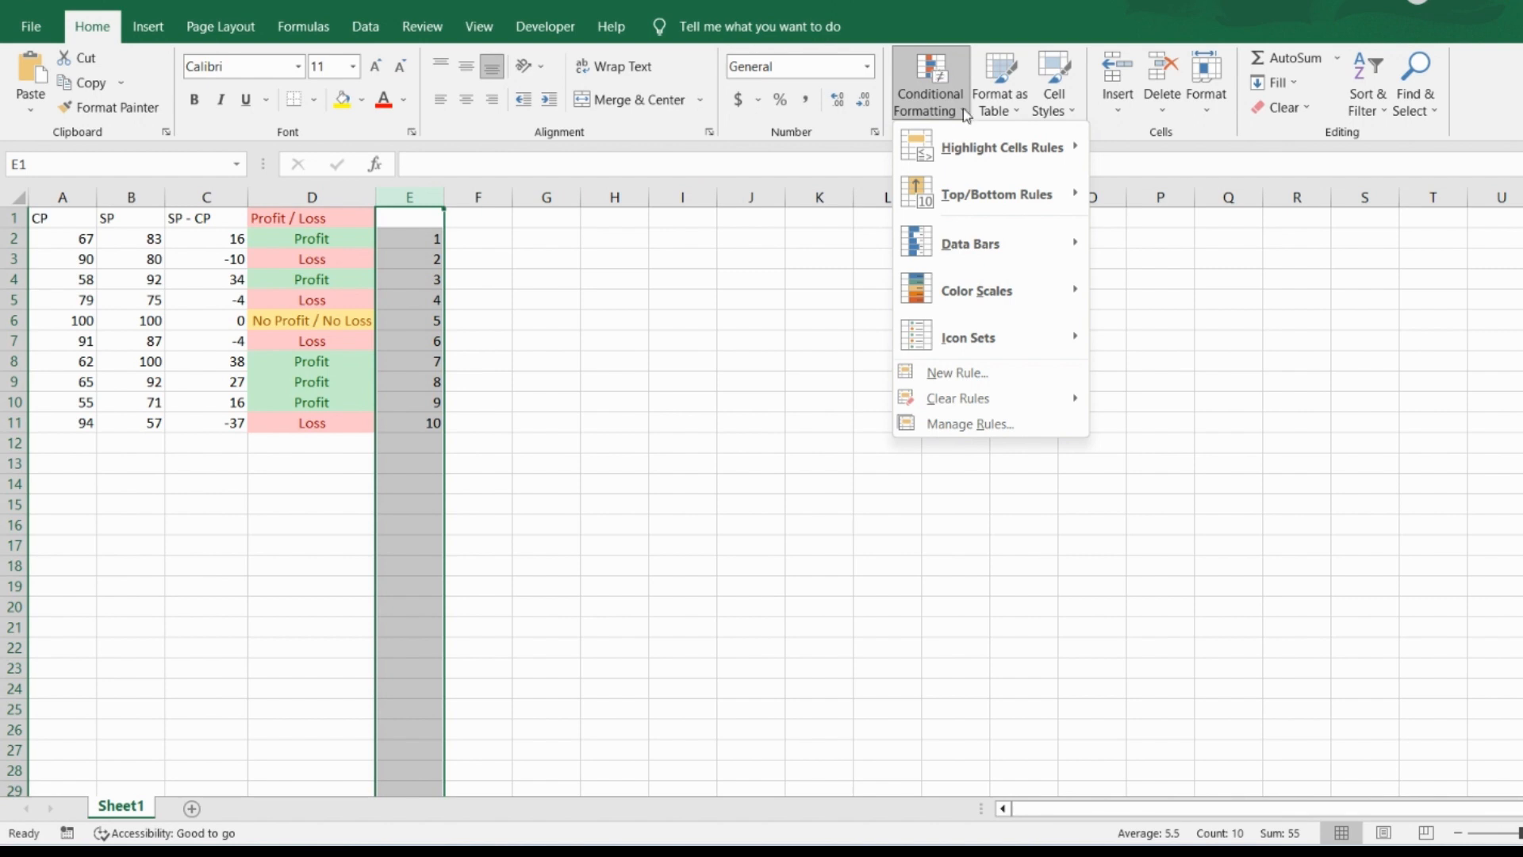
mouse_move(977, 155)
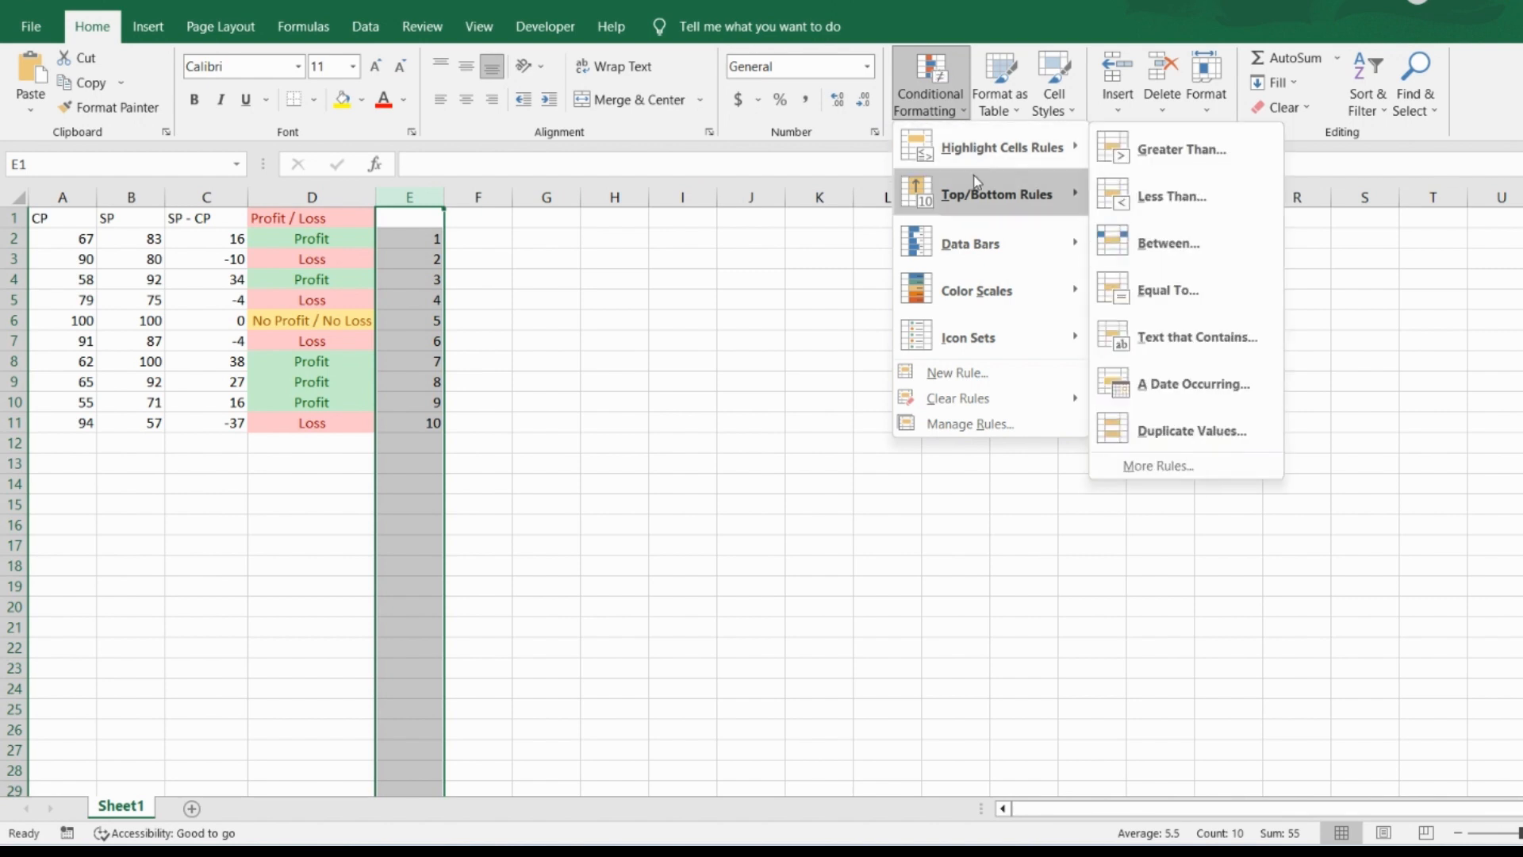
mouse_move(980, 196)
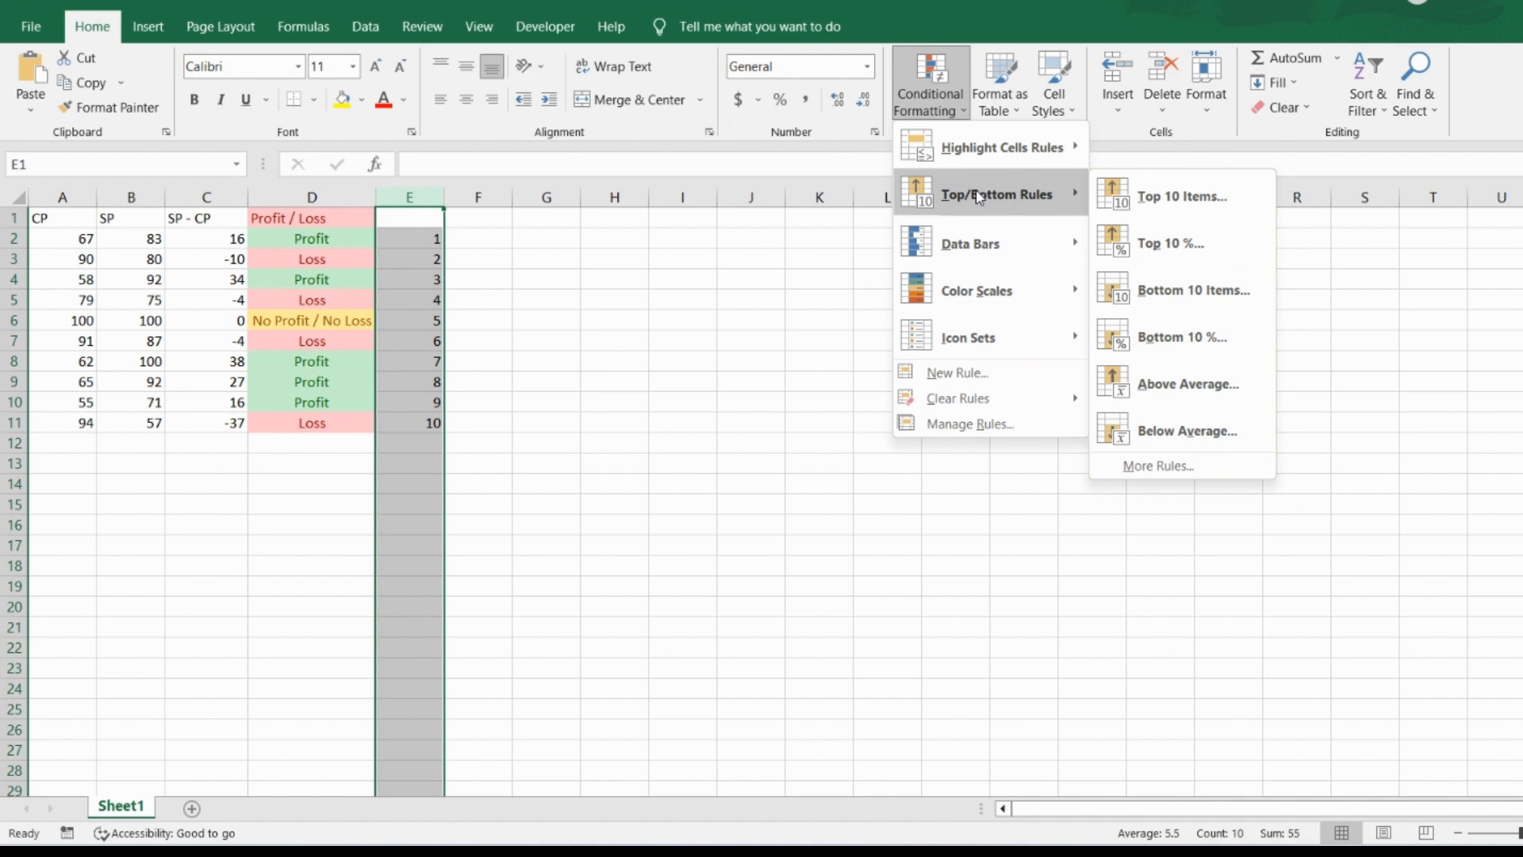
click(1174, 198)
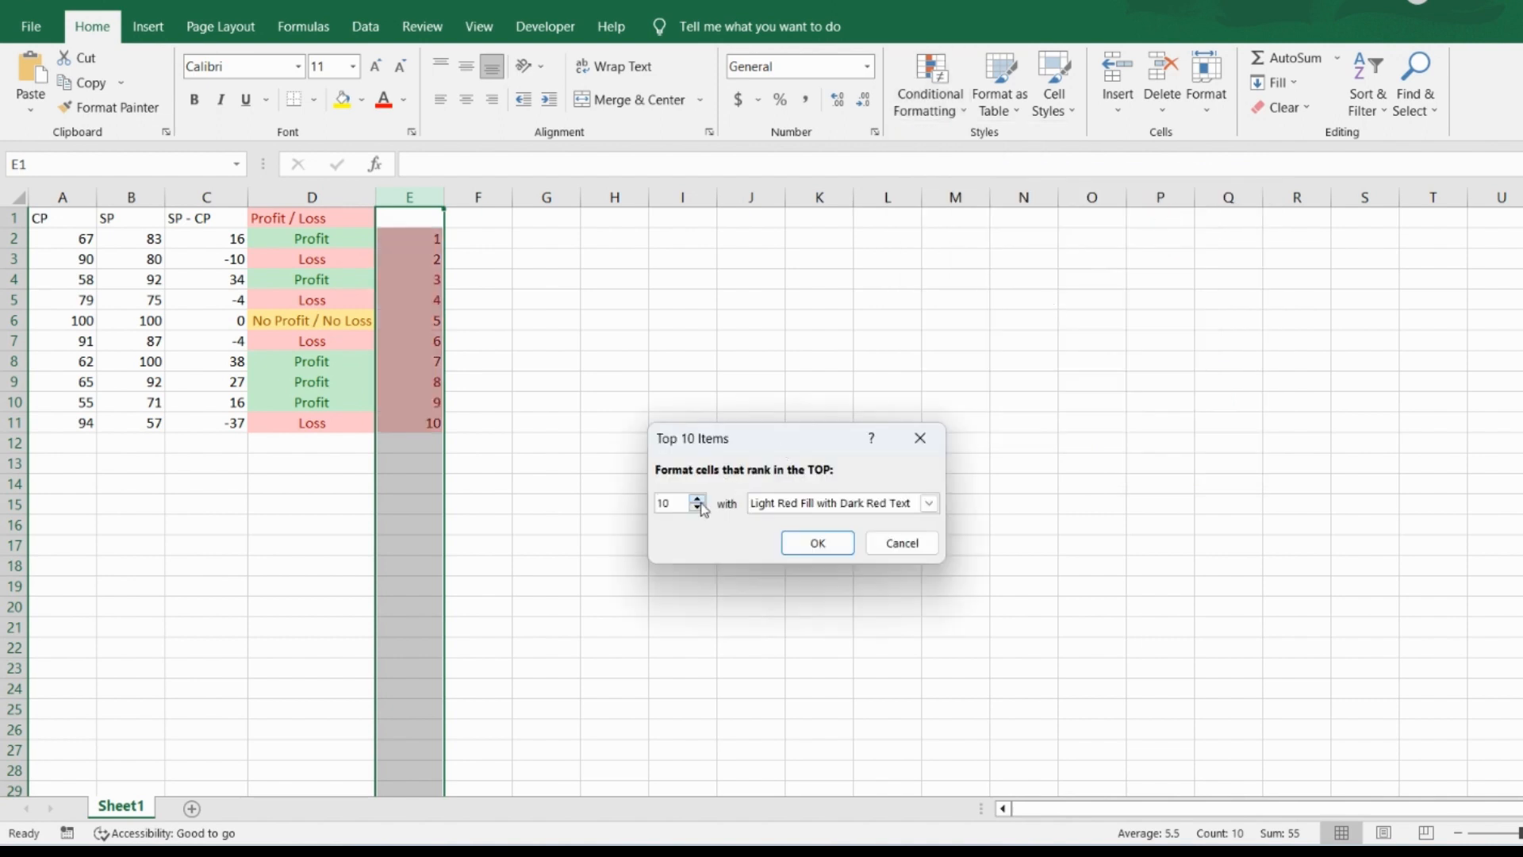
click(698, 500)
text(1)
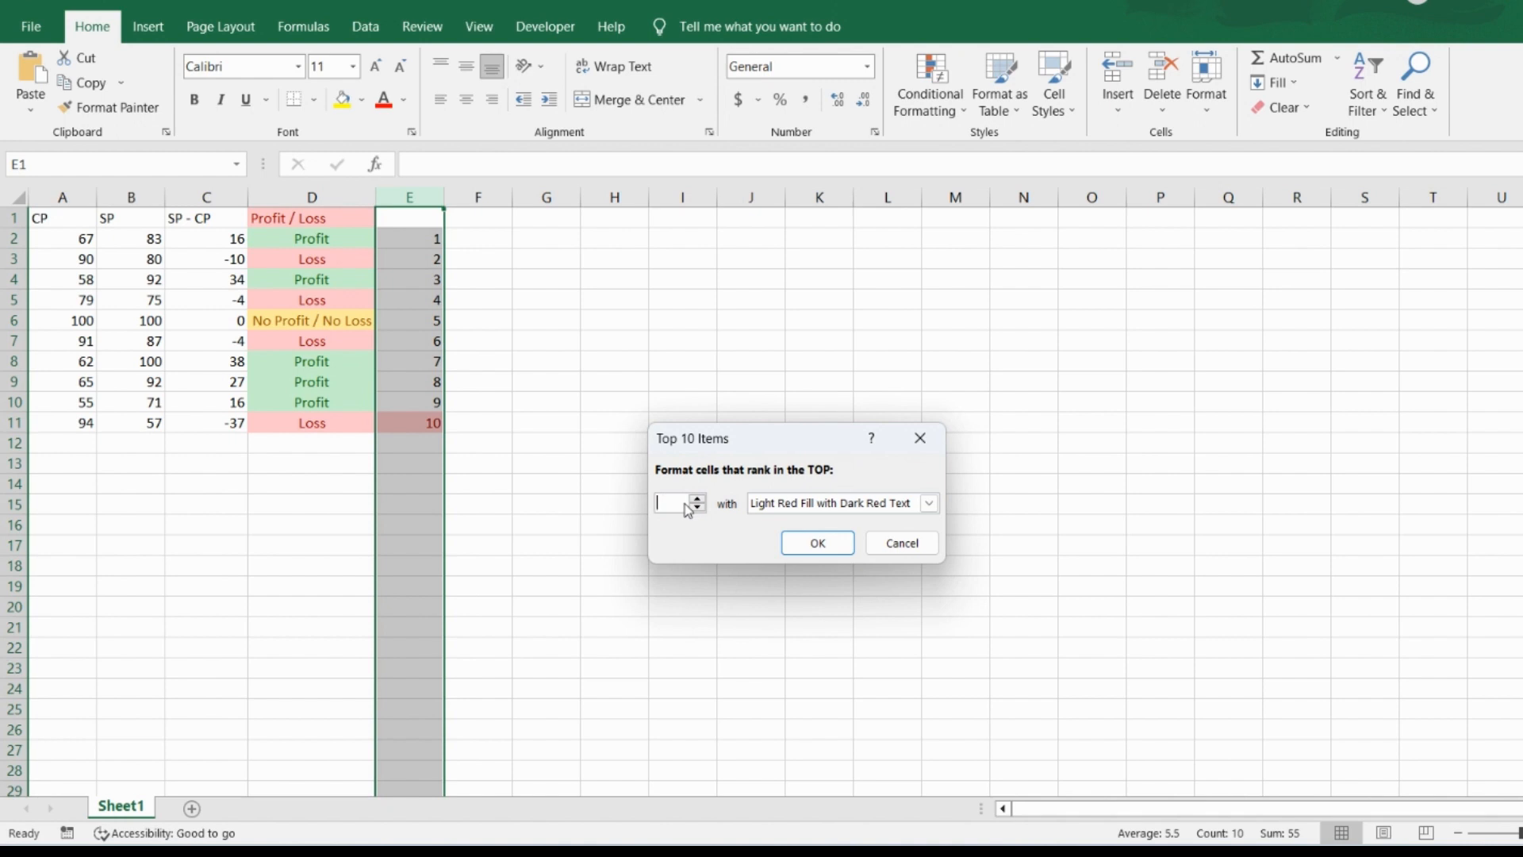
text(5)
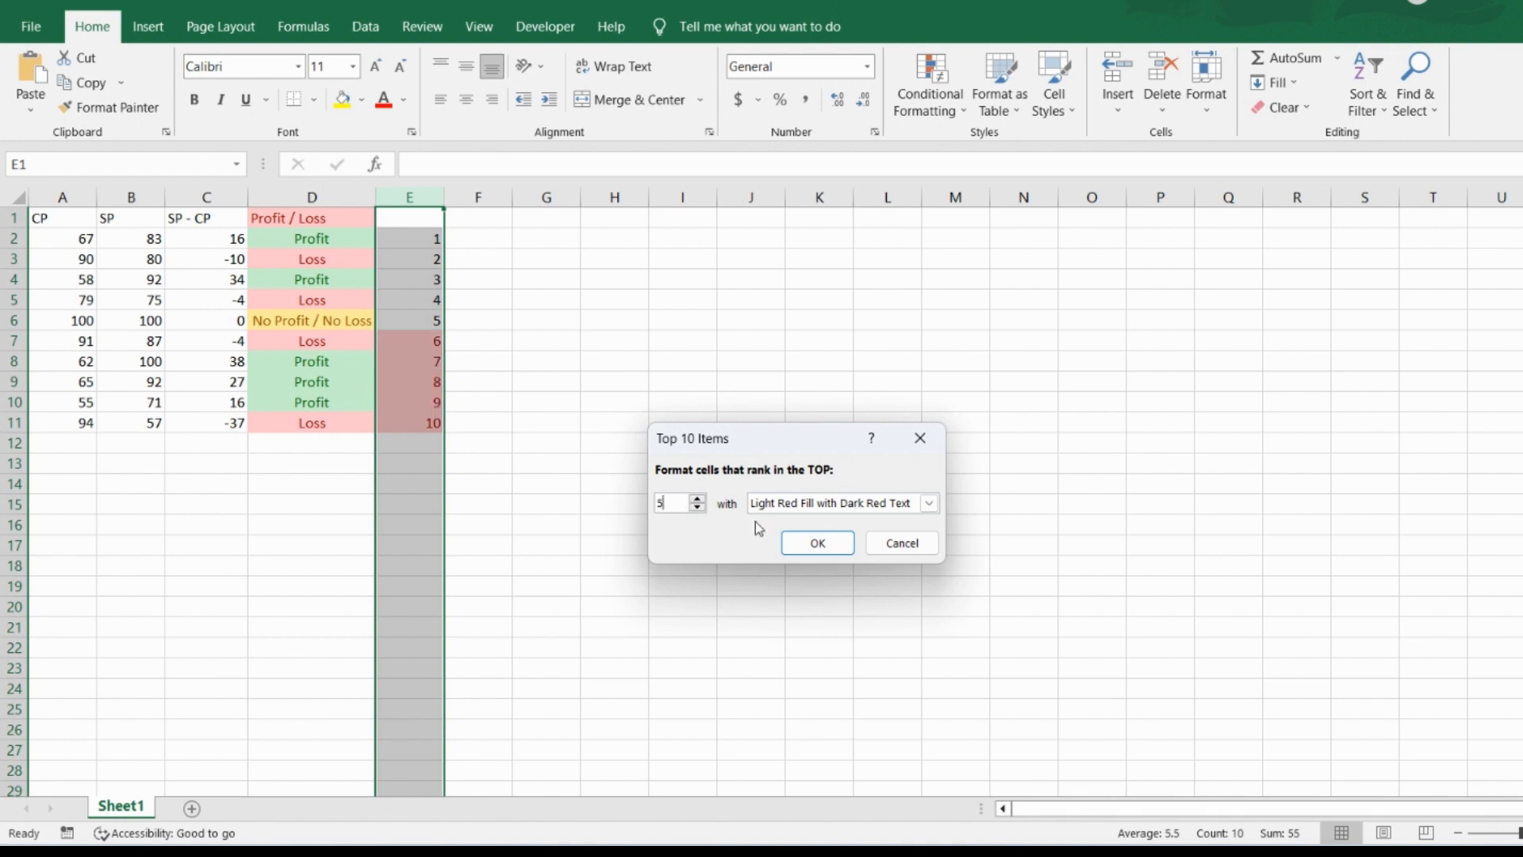
click(844, 546)
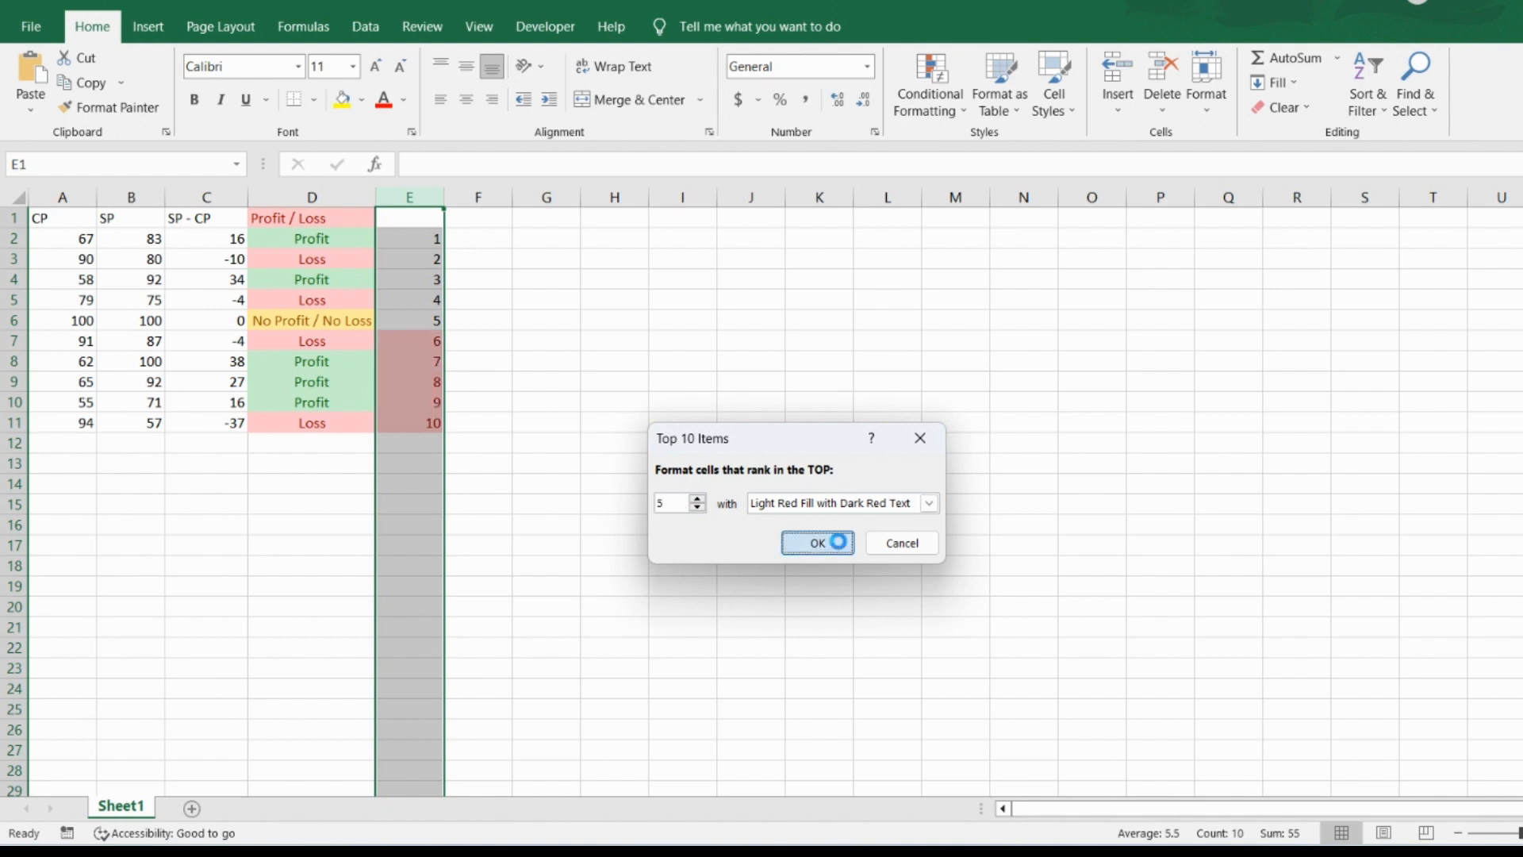
click(484, 341)
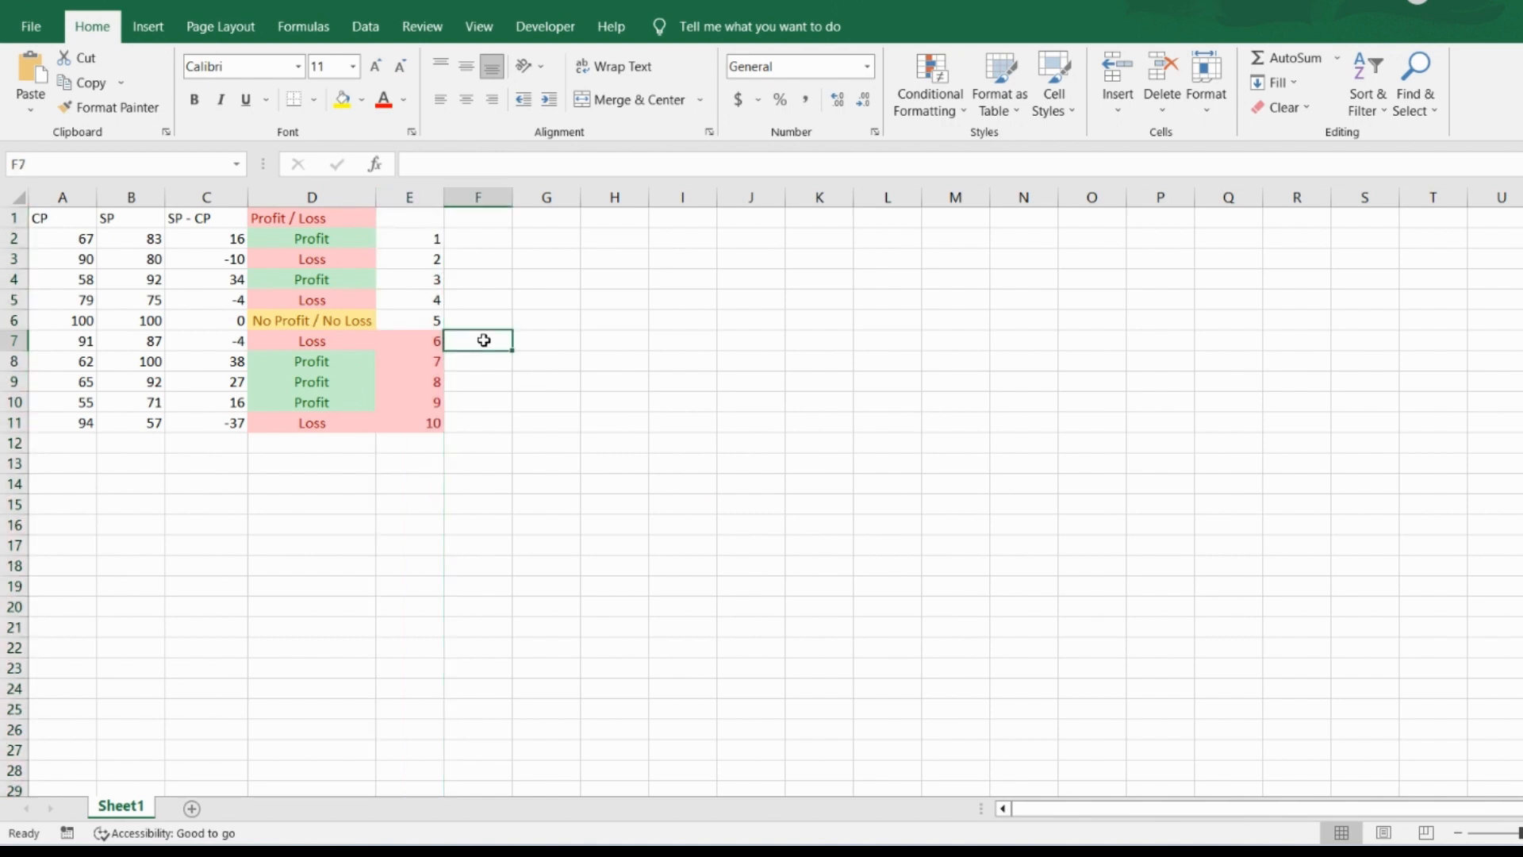
Step: Clear the conditional formatting rules from column E only
click(429, 195)
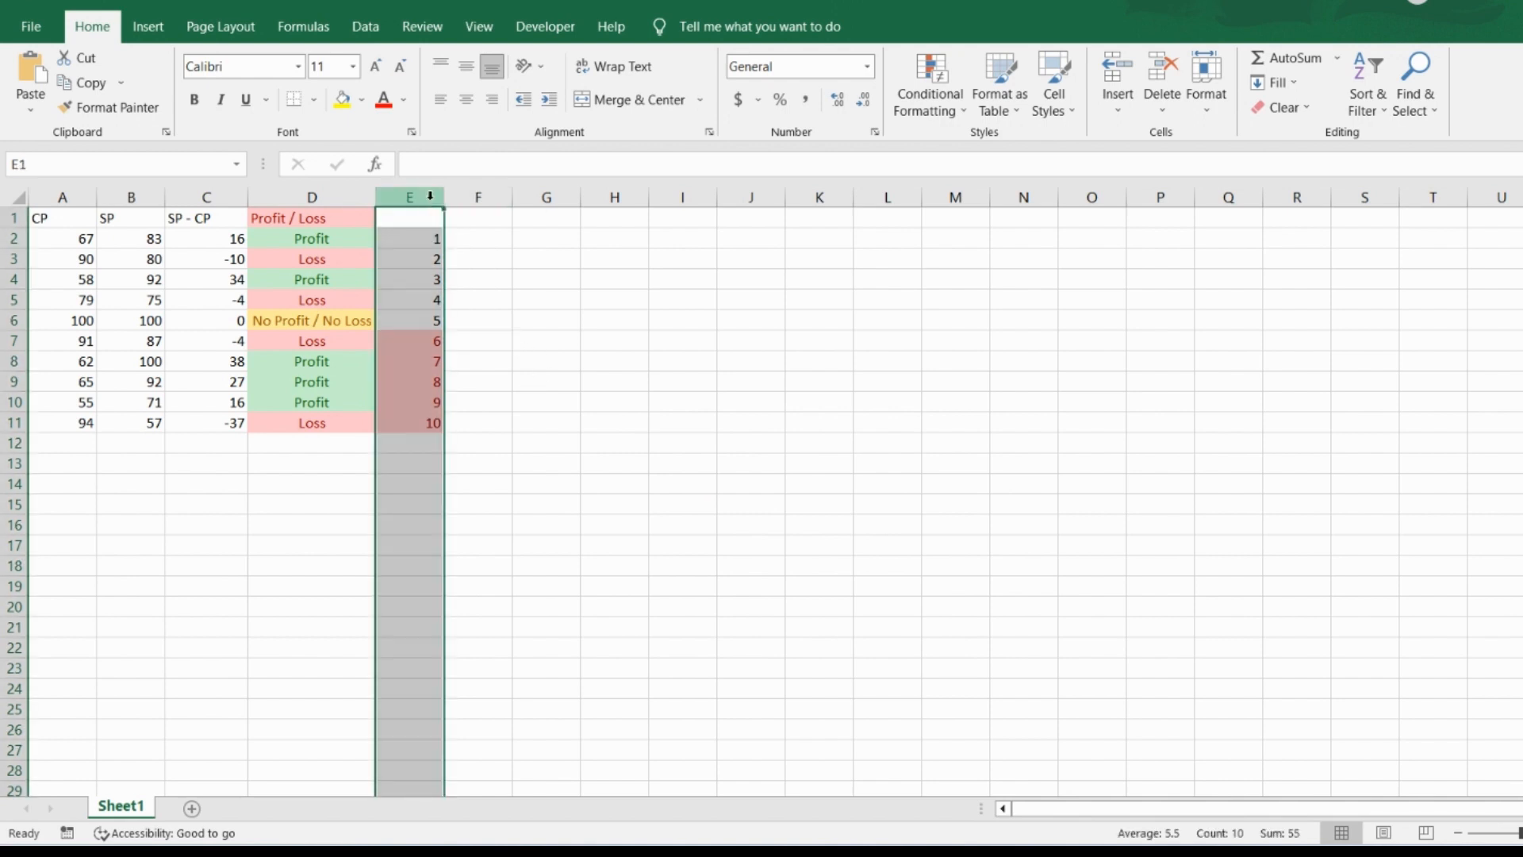
click(940, 95)
mouse_move(1015, 216)
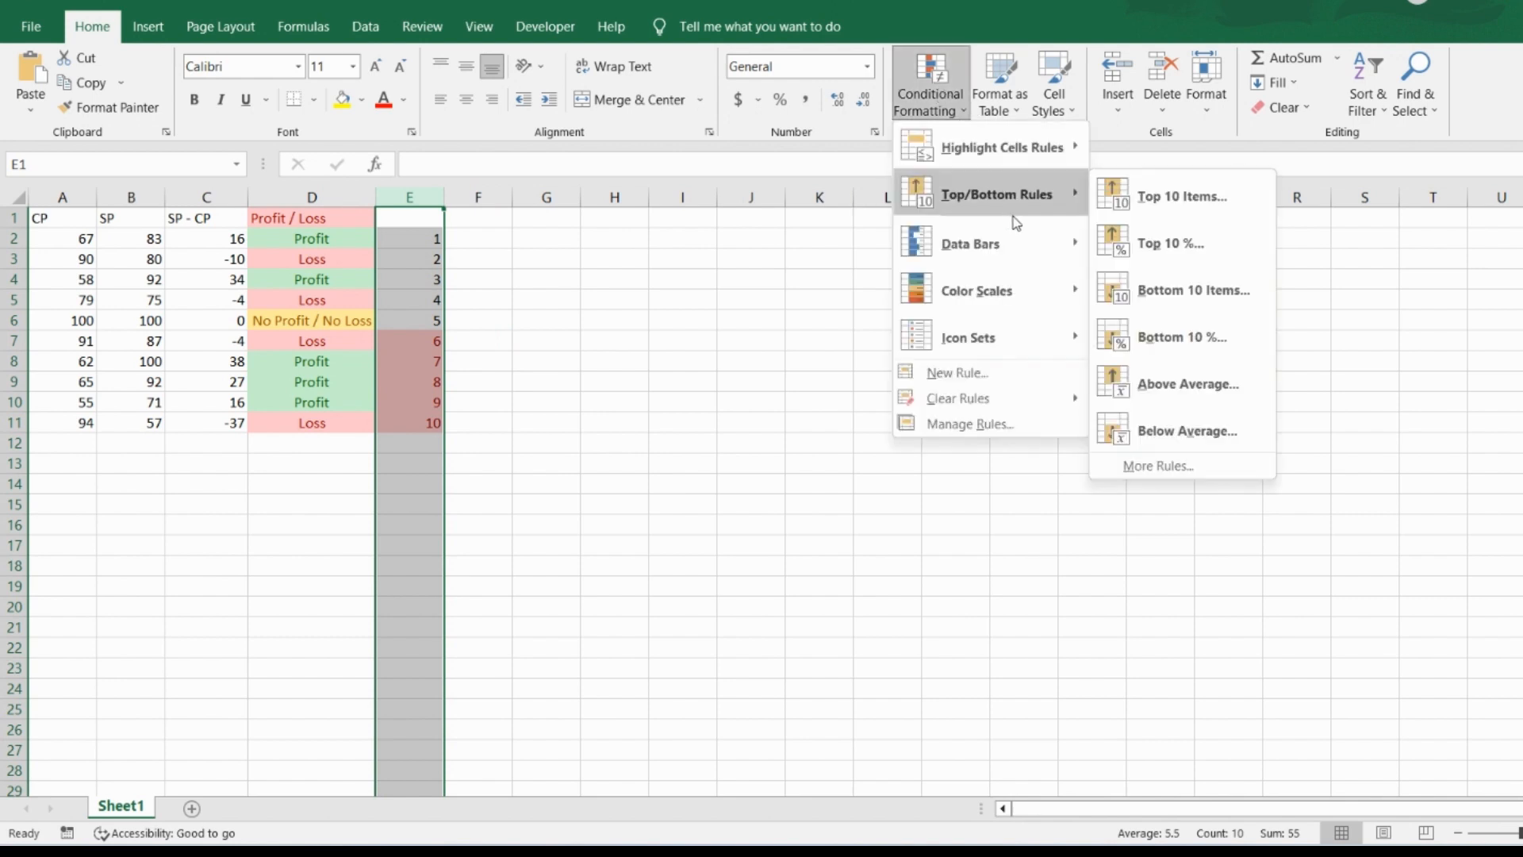
mouse_move(1025, 397)
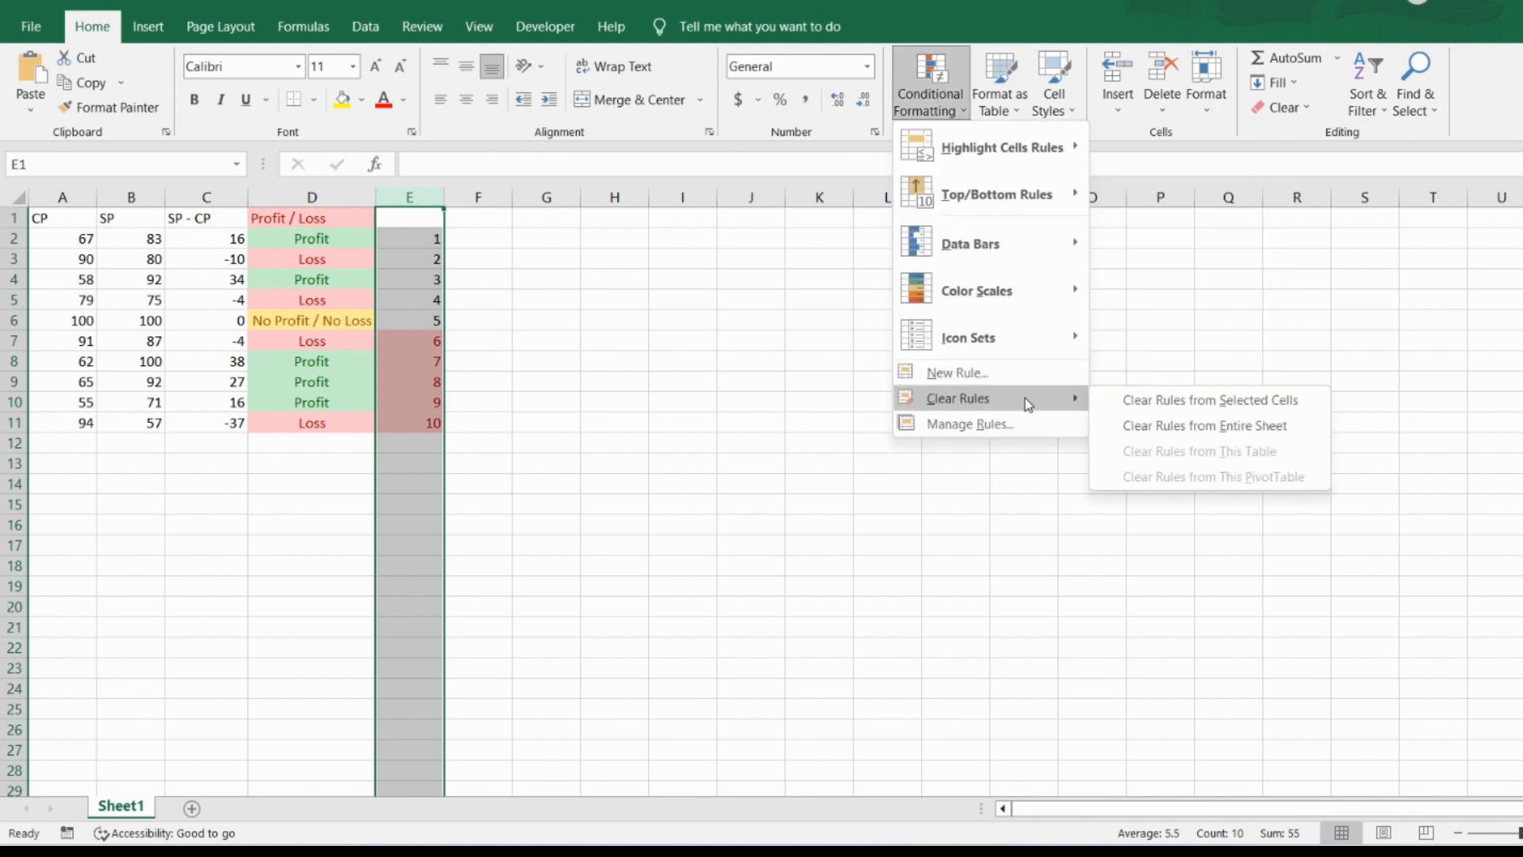
click(1106, 407)
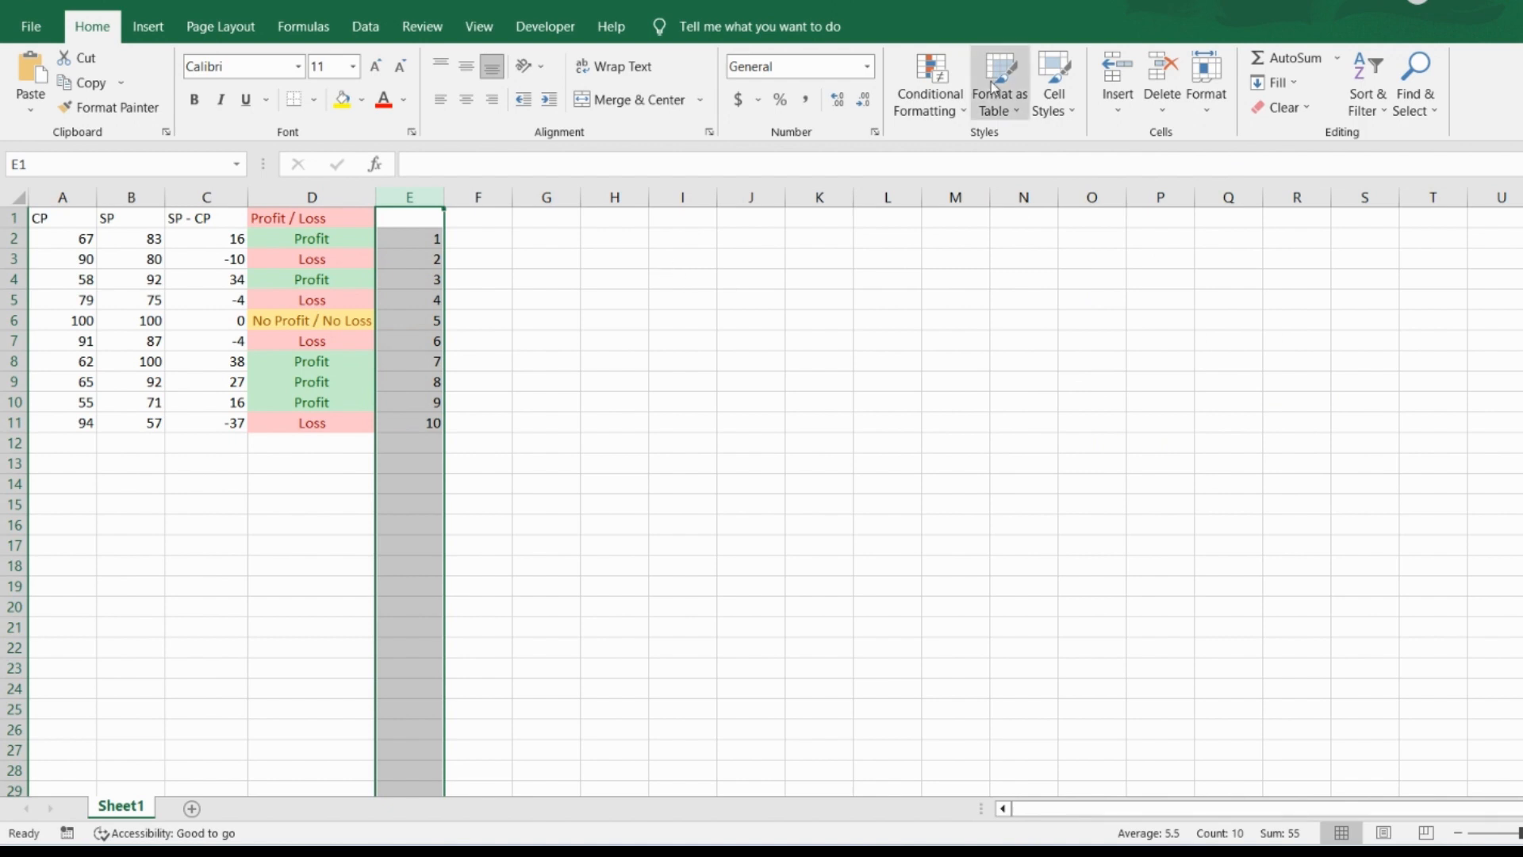
Step: Apply blue gradient-fill data bars to column E
click(928, 69)
mouse_move(982, 254)
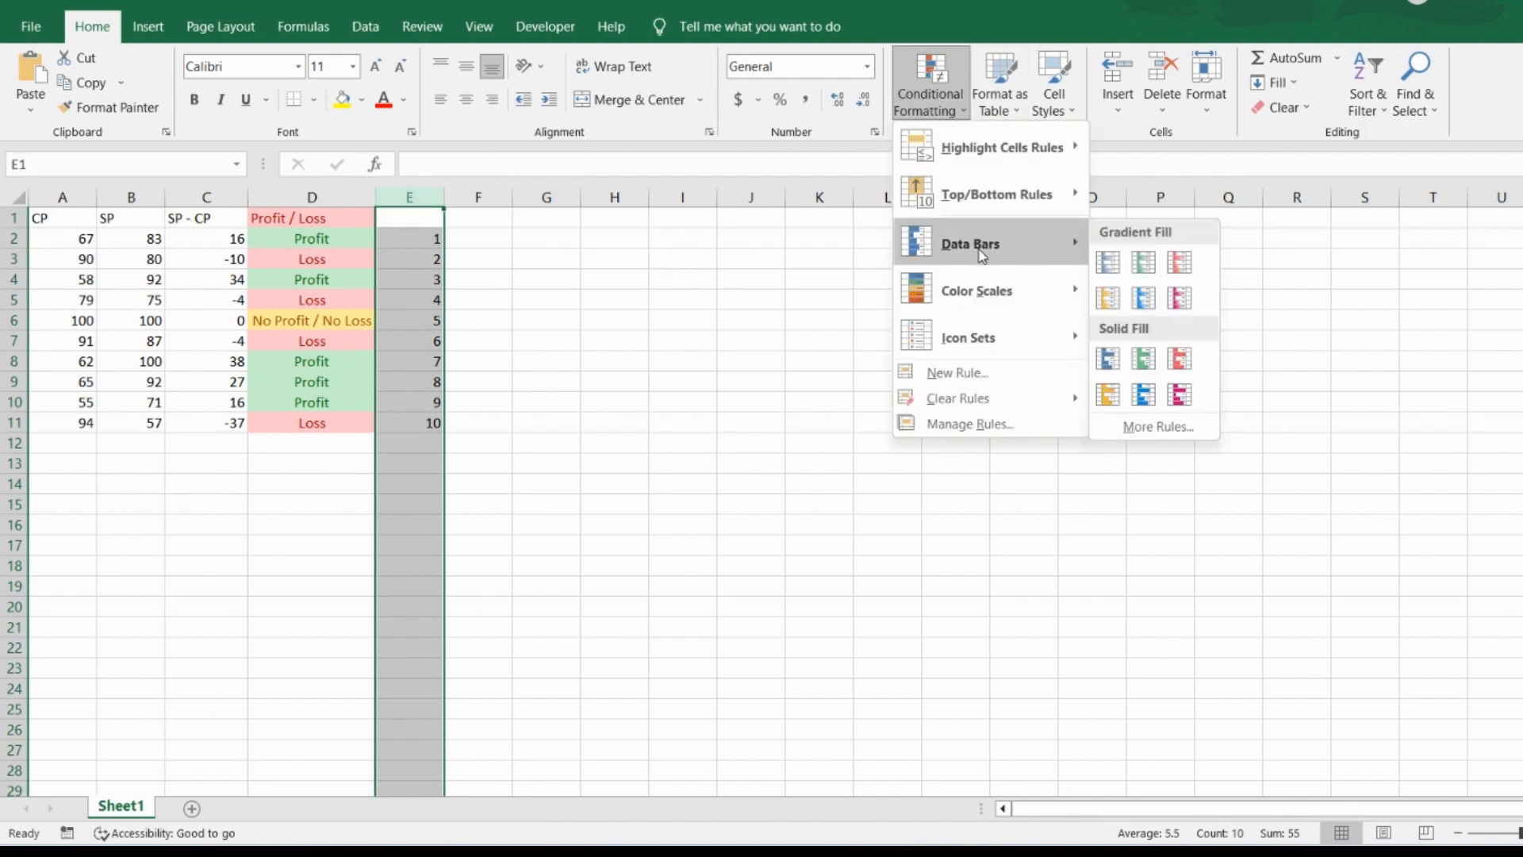
click(1110, 272)
click(485, 242)
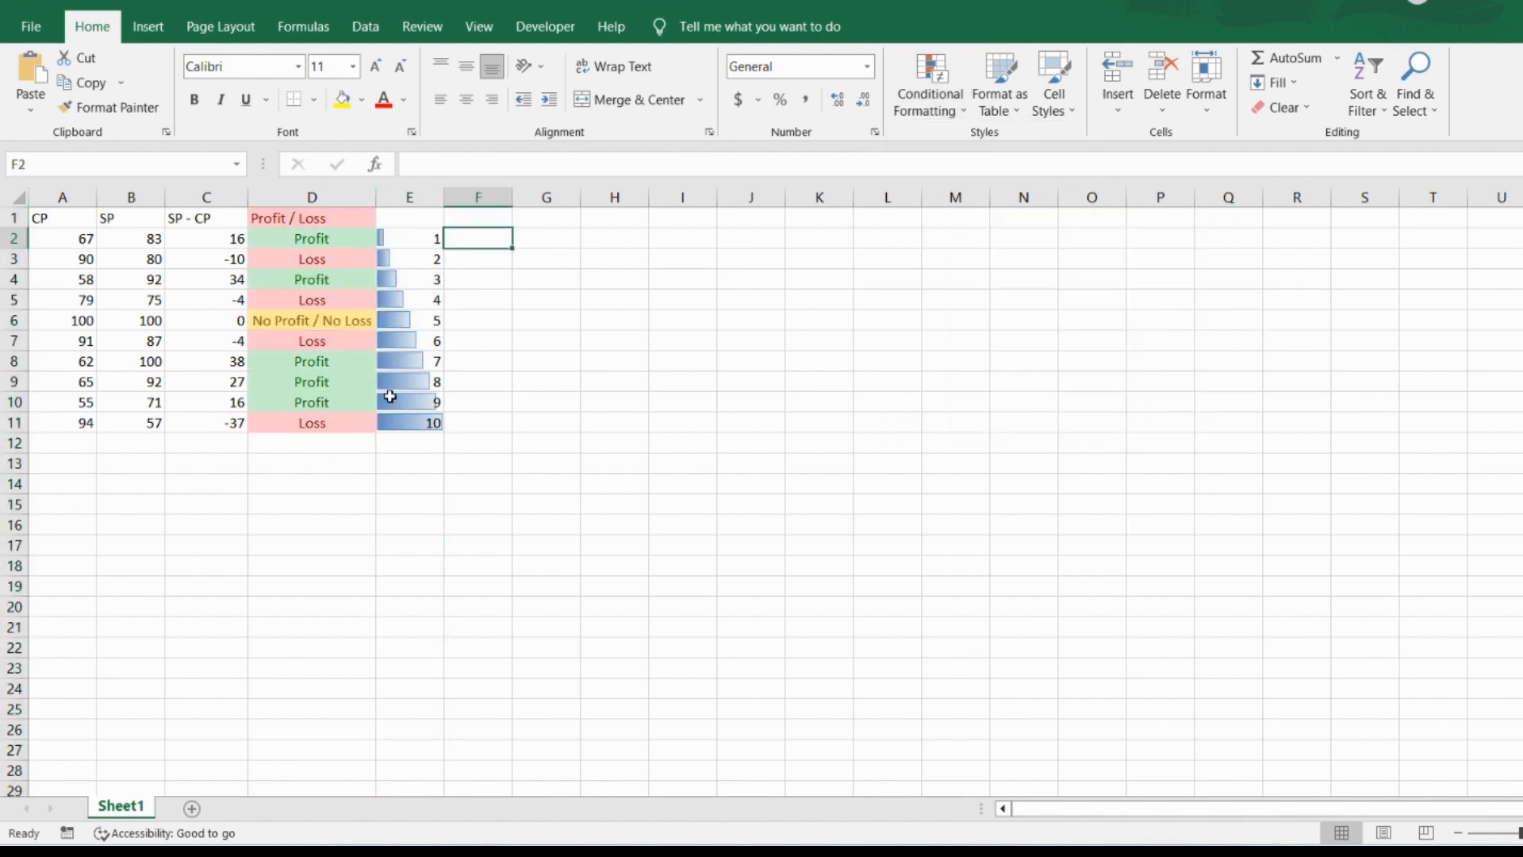
Step: Test the data bars by setting cell E2 to 10 and restoring it to 1
click(425, 243)
text(10)
key(Return)
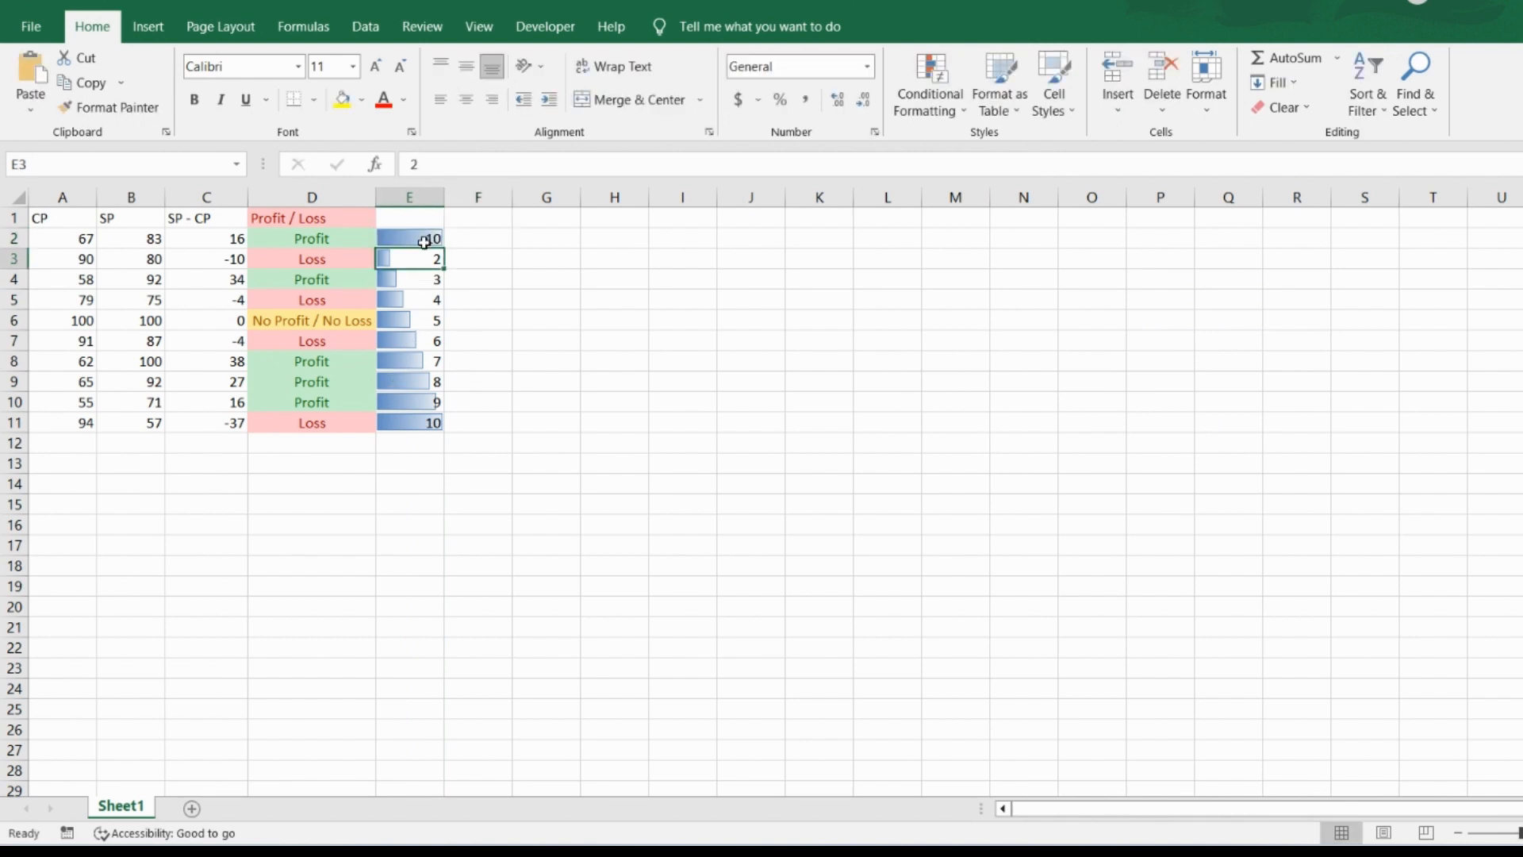
click(425, 243)
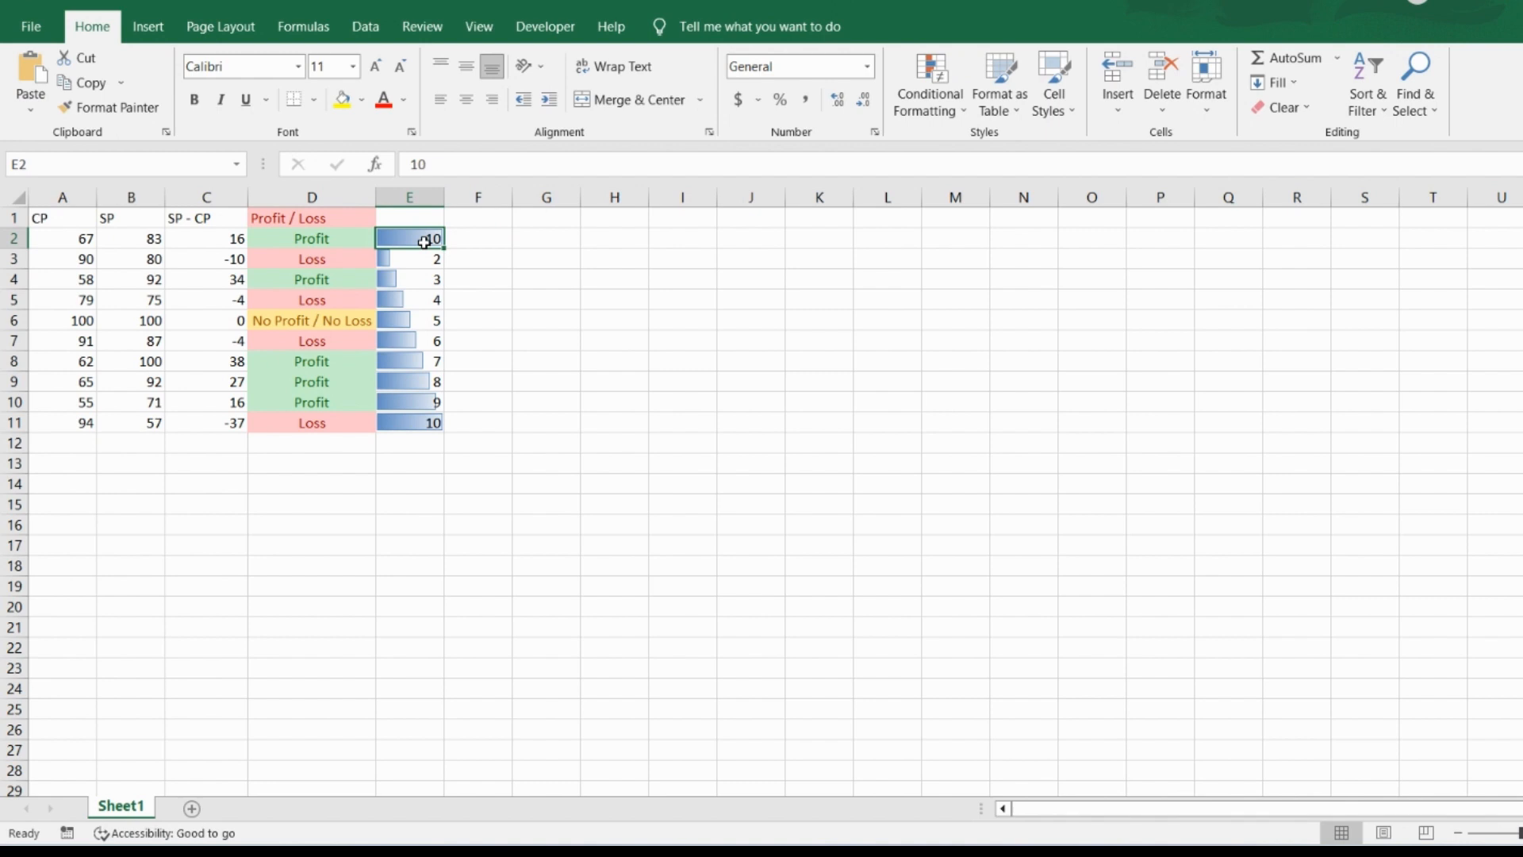
text(1)
key(Return)
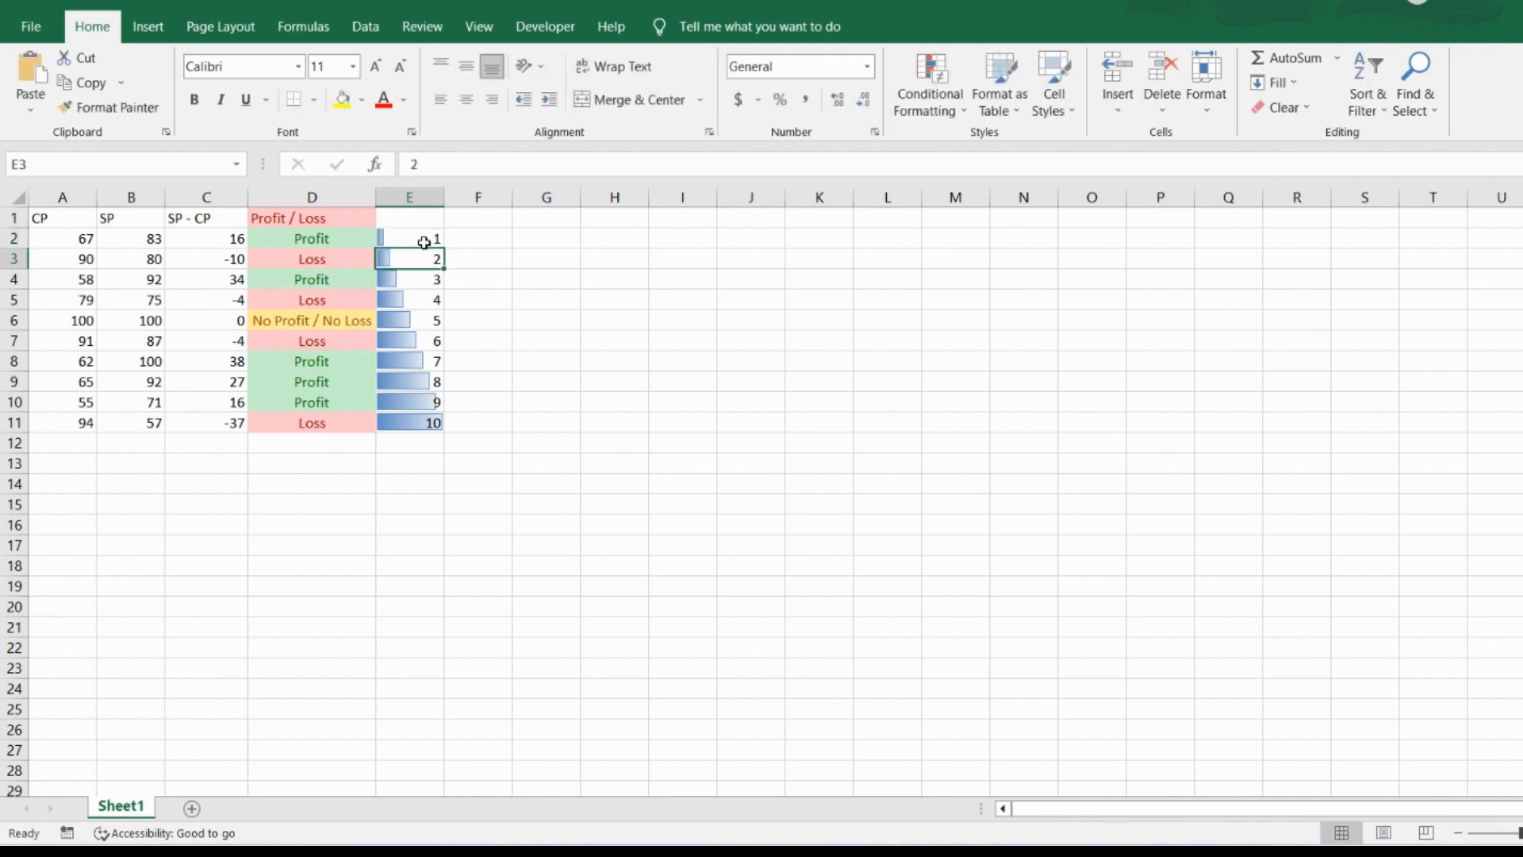
Step: Edit column E's existing data bar rule and set its bar fill color to gold
click(408, 199)
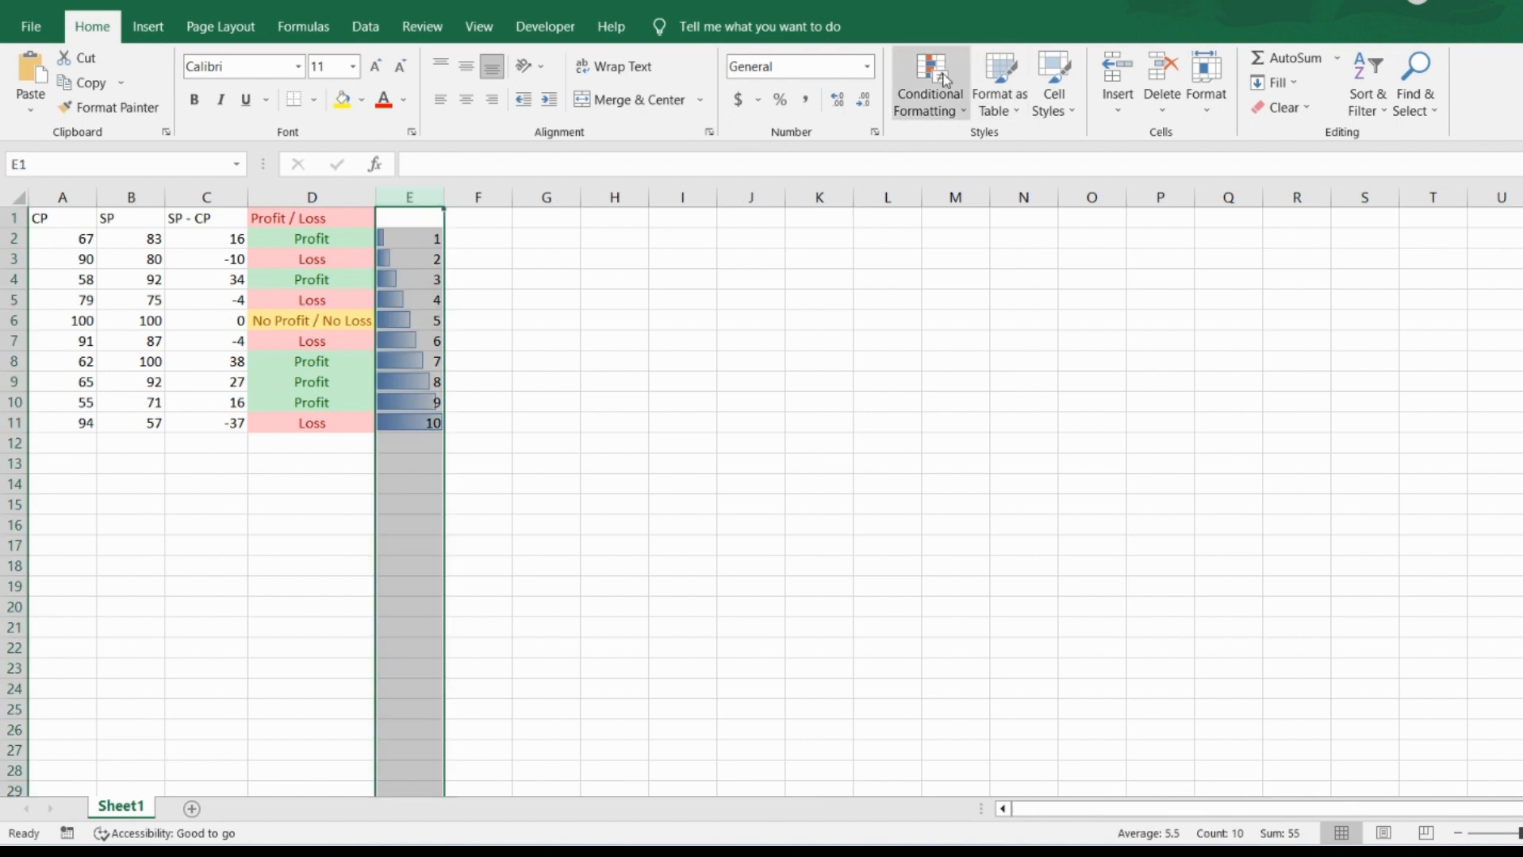
click(945, 80)
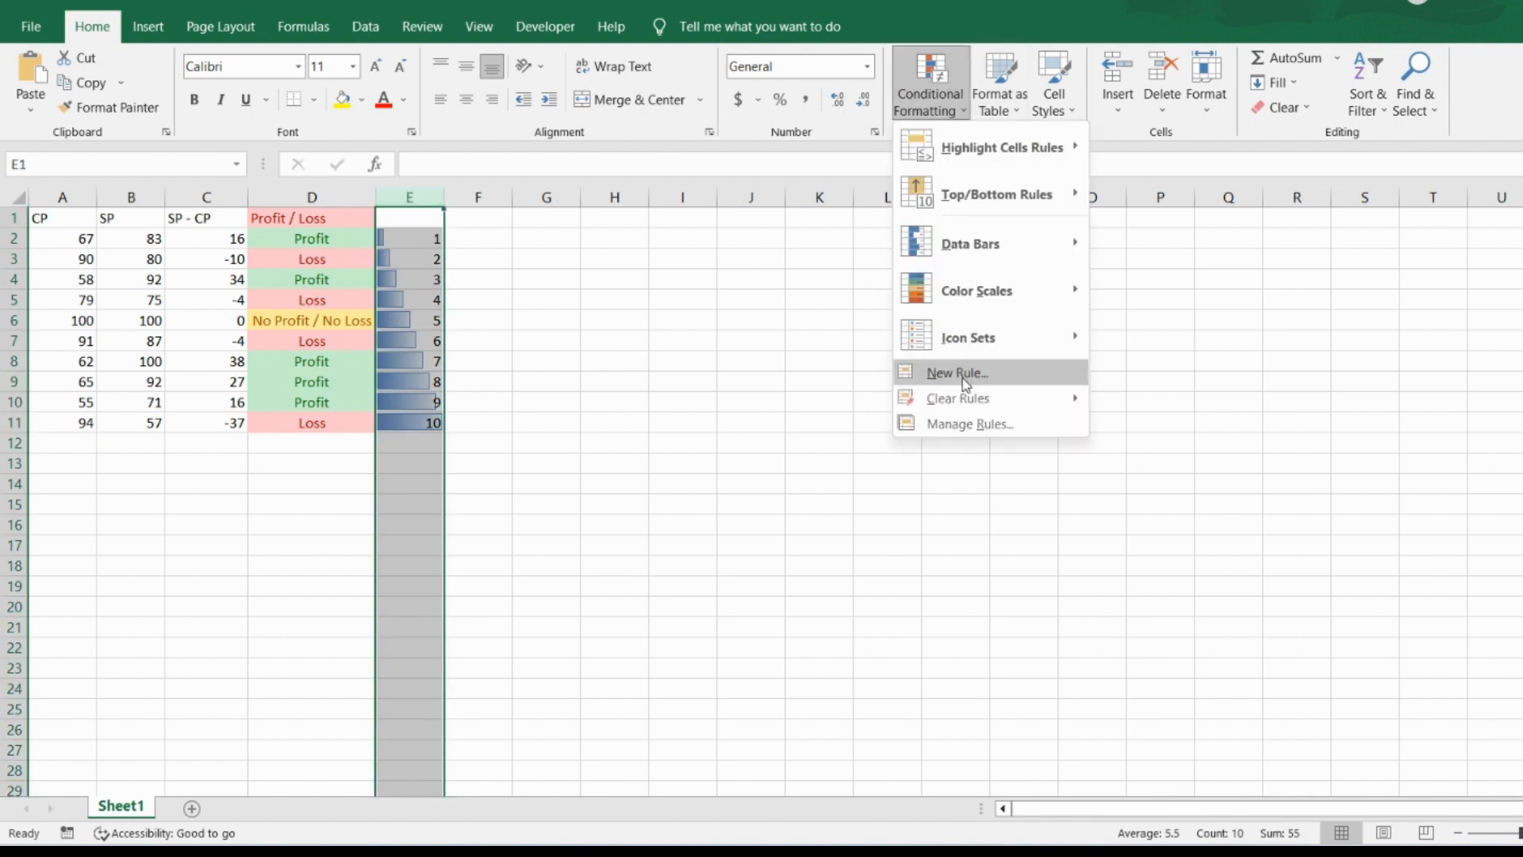
click(1021, 425)
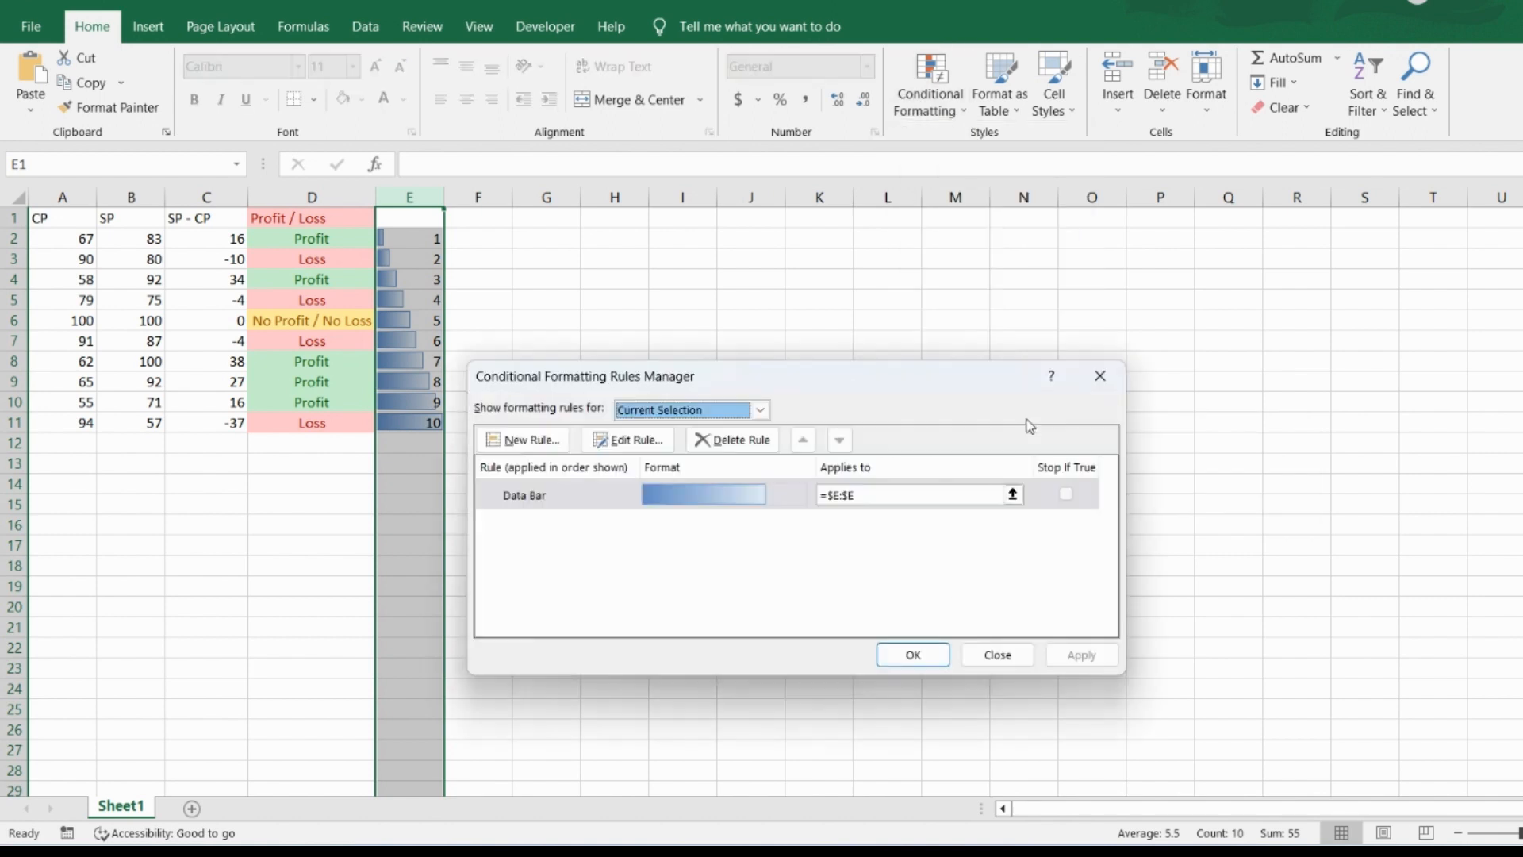
click(564, 500)
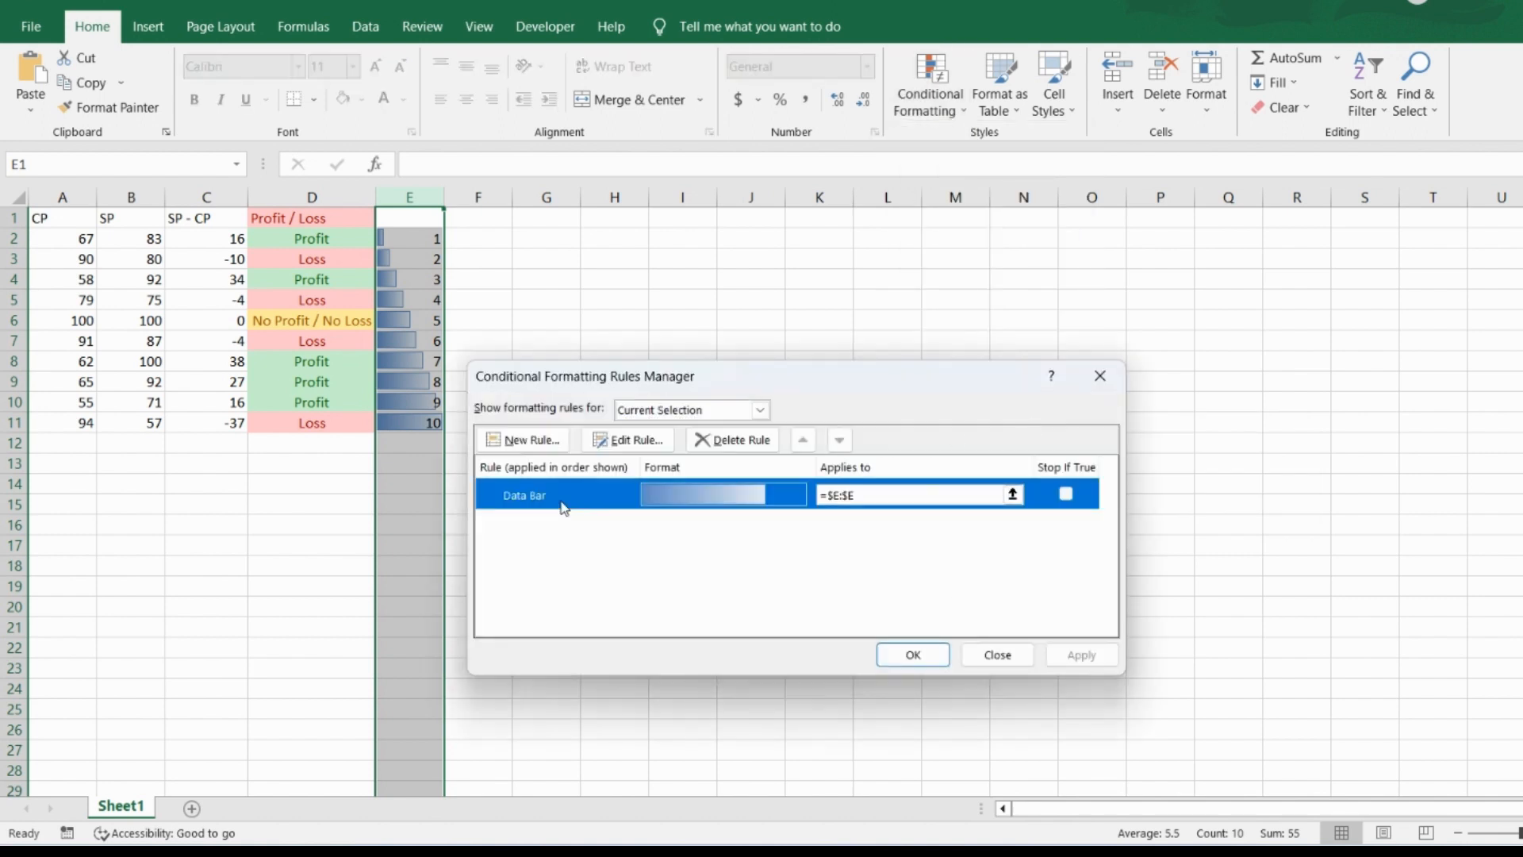
click(607, 440)
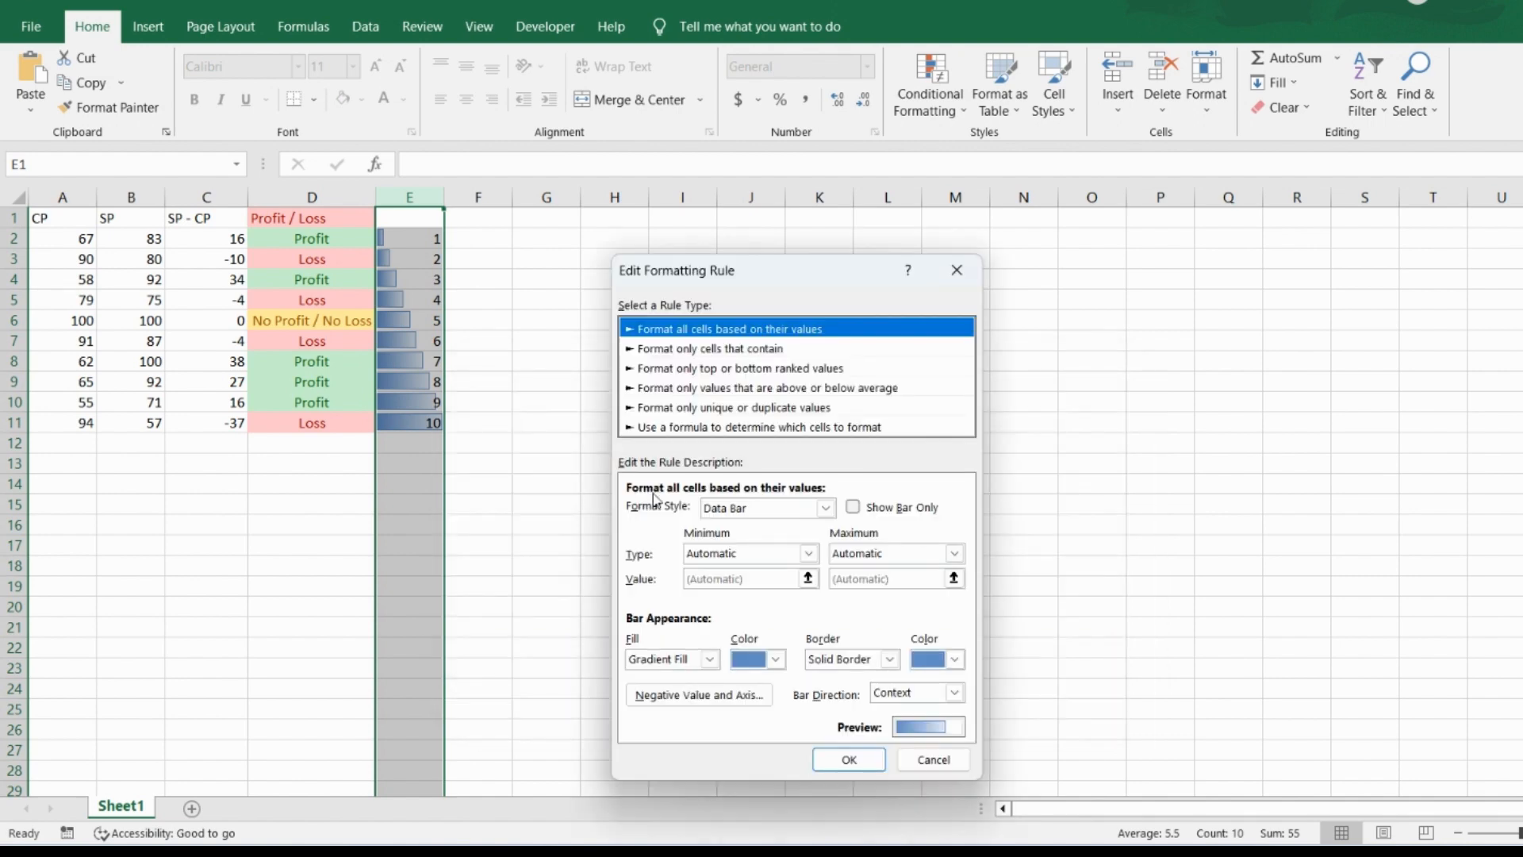
click(776, 660)
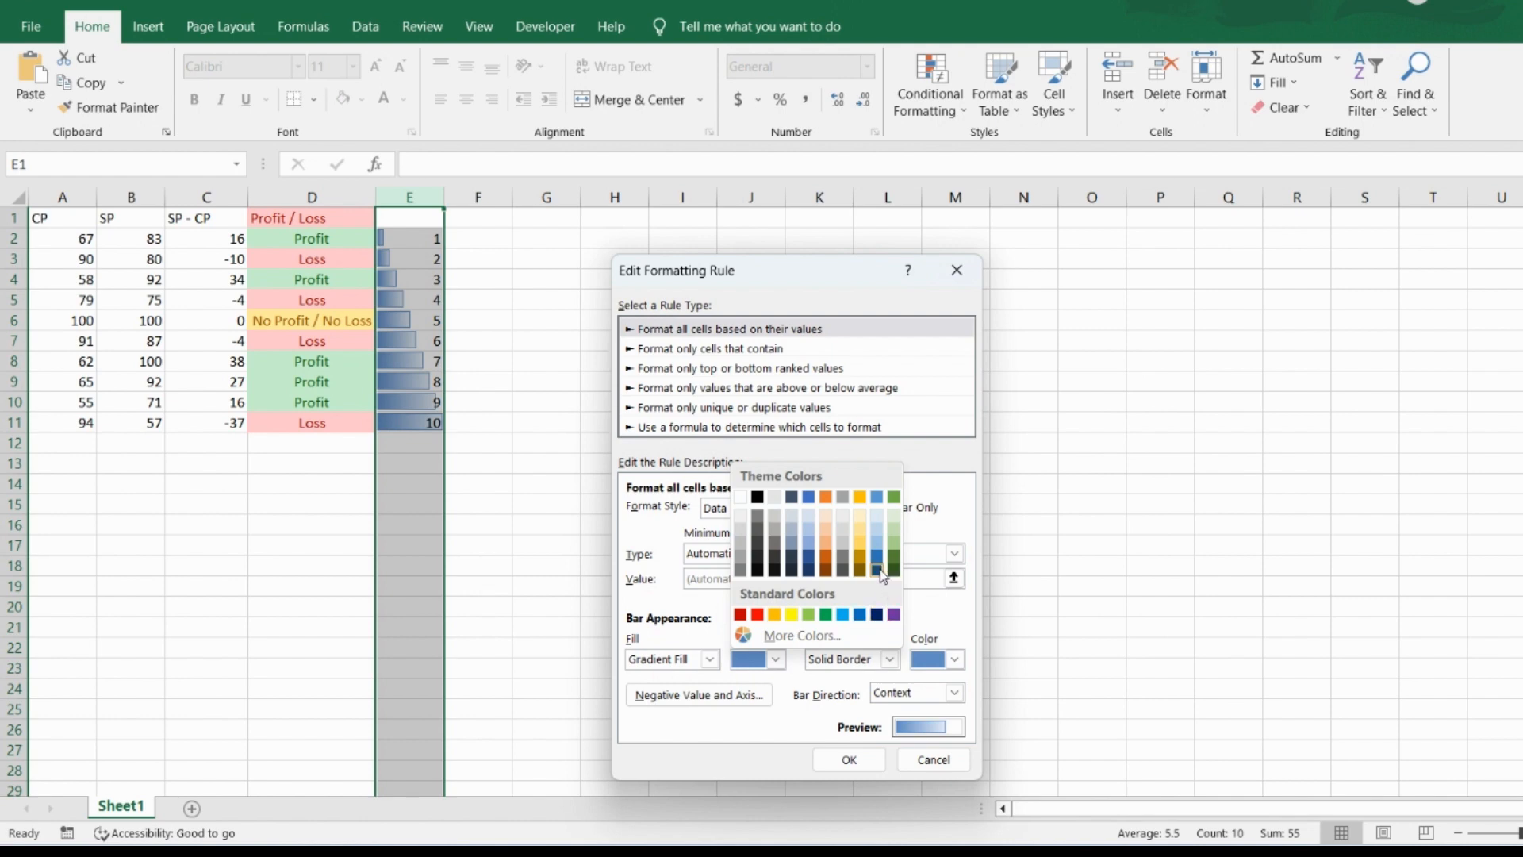
click(862, 549)
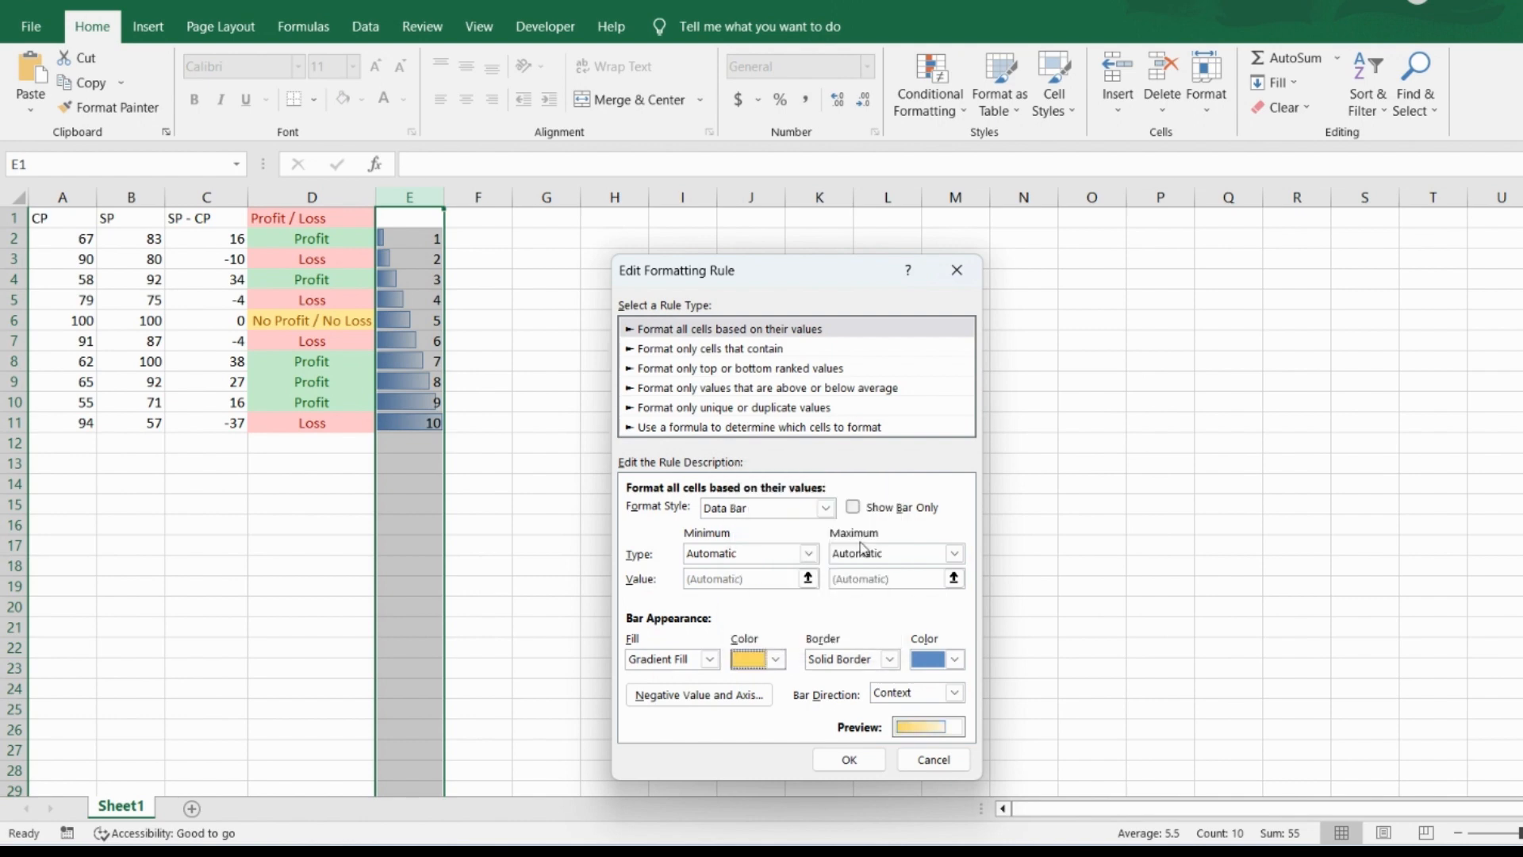
Step: Give the data bars a solid purple border and apply the edited rule to column E
click(890, 659)
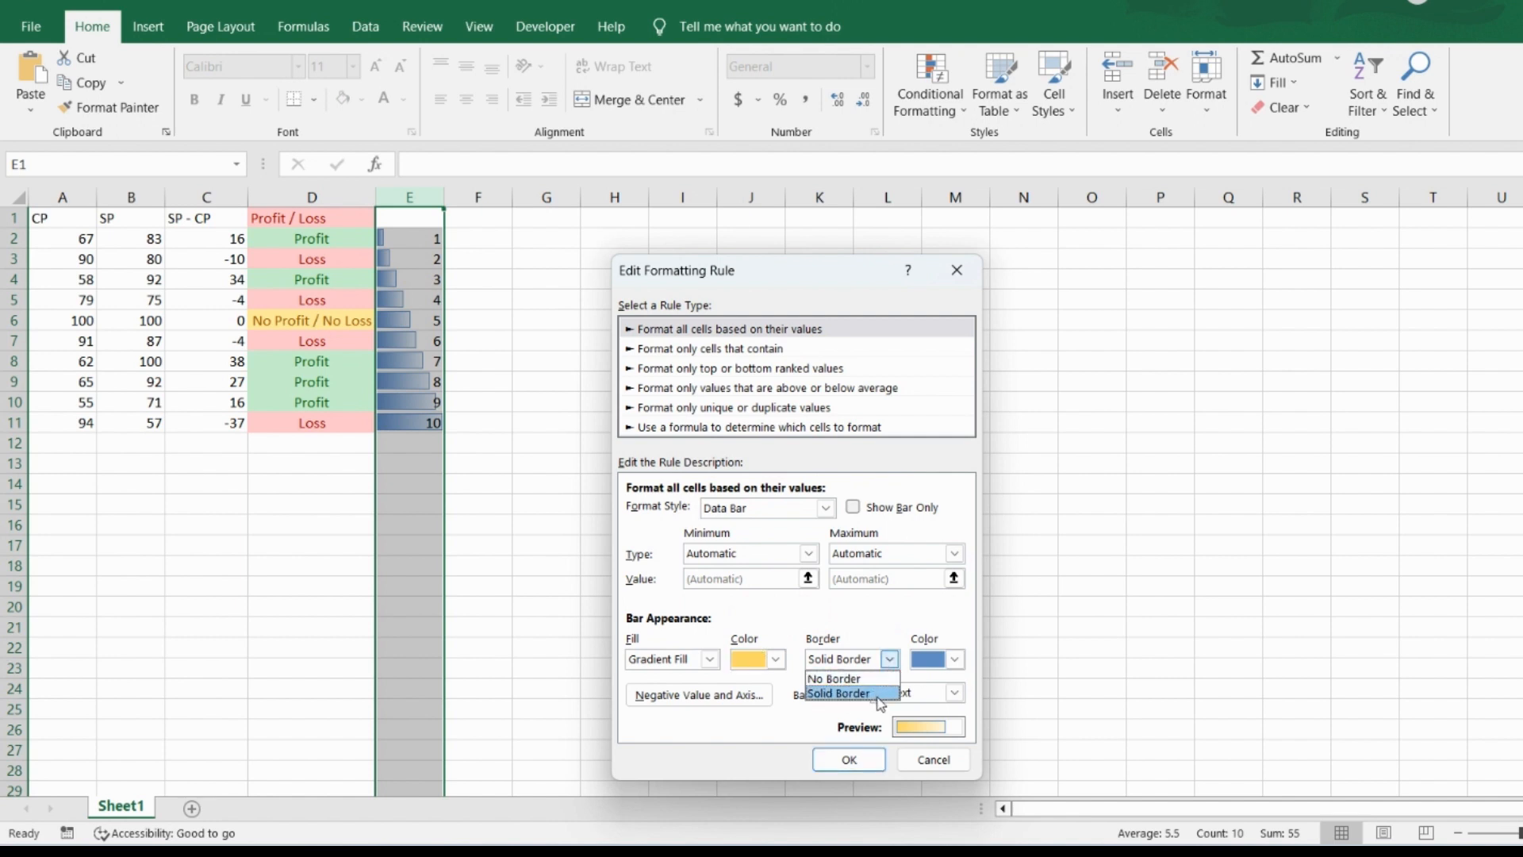
click(878, 695)
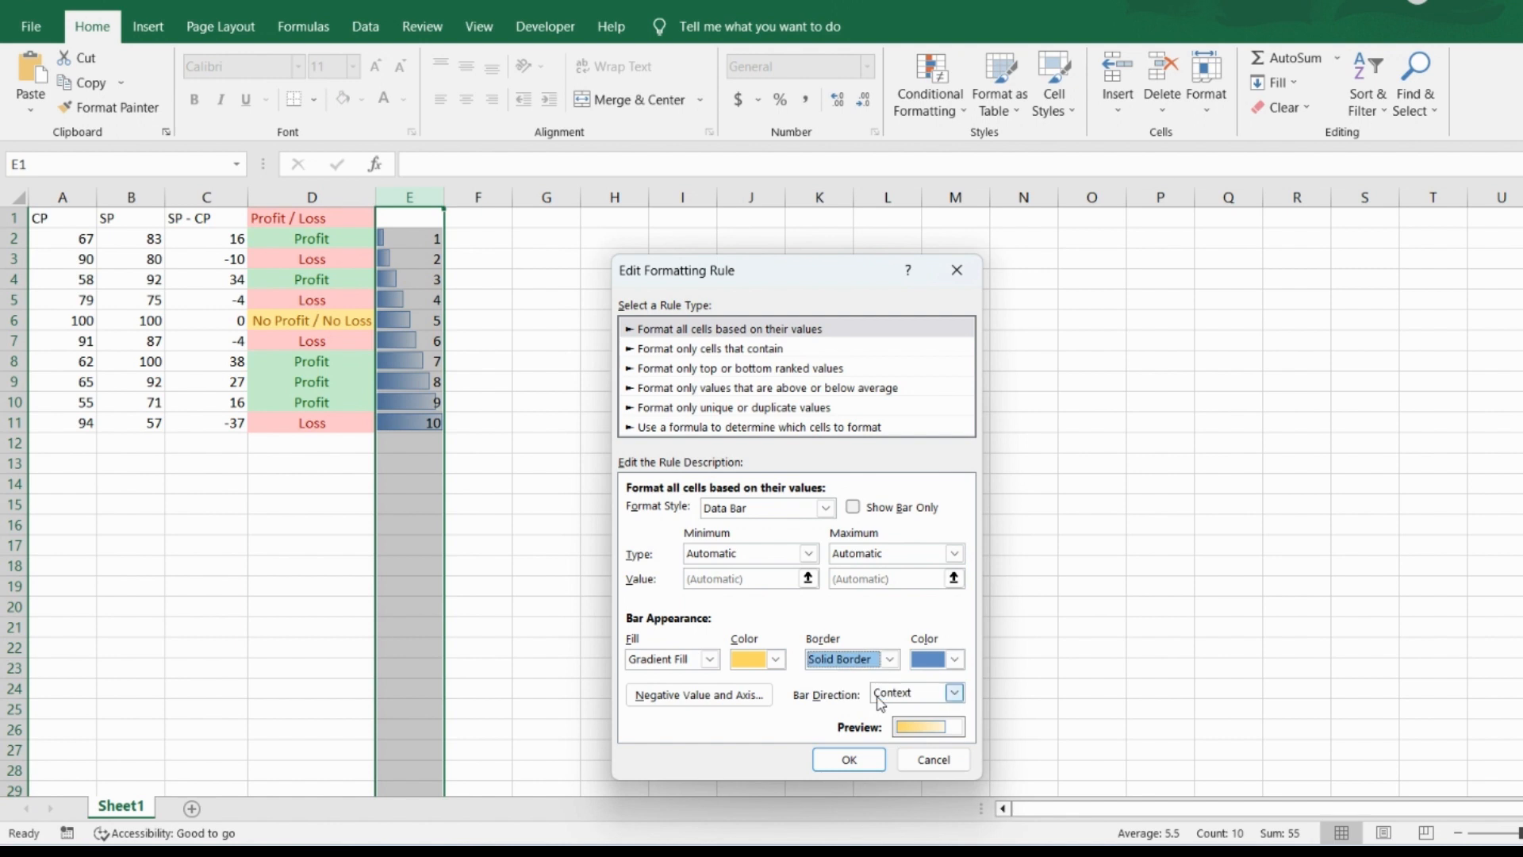
click(958, 658)
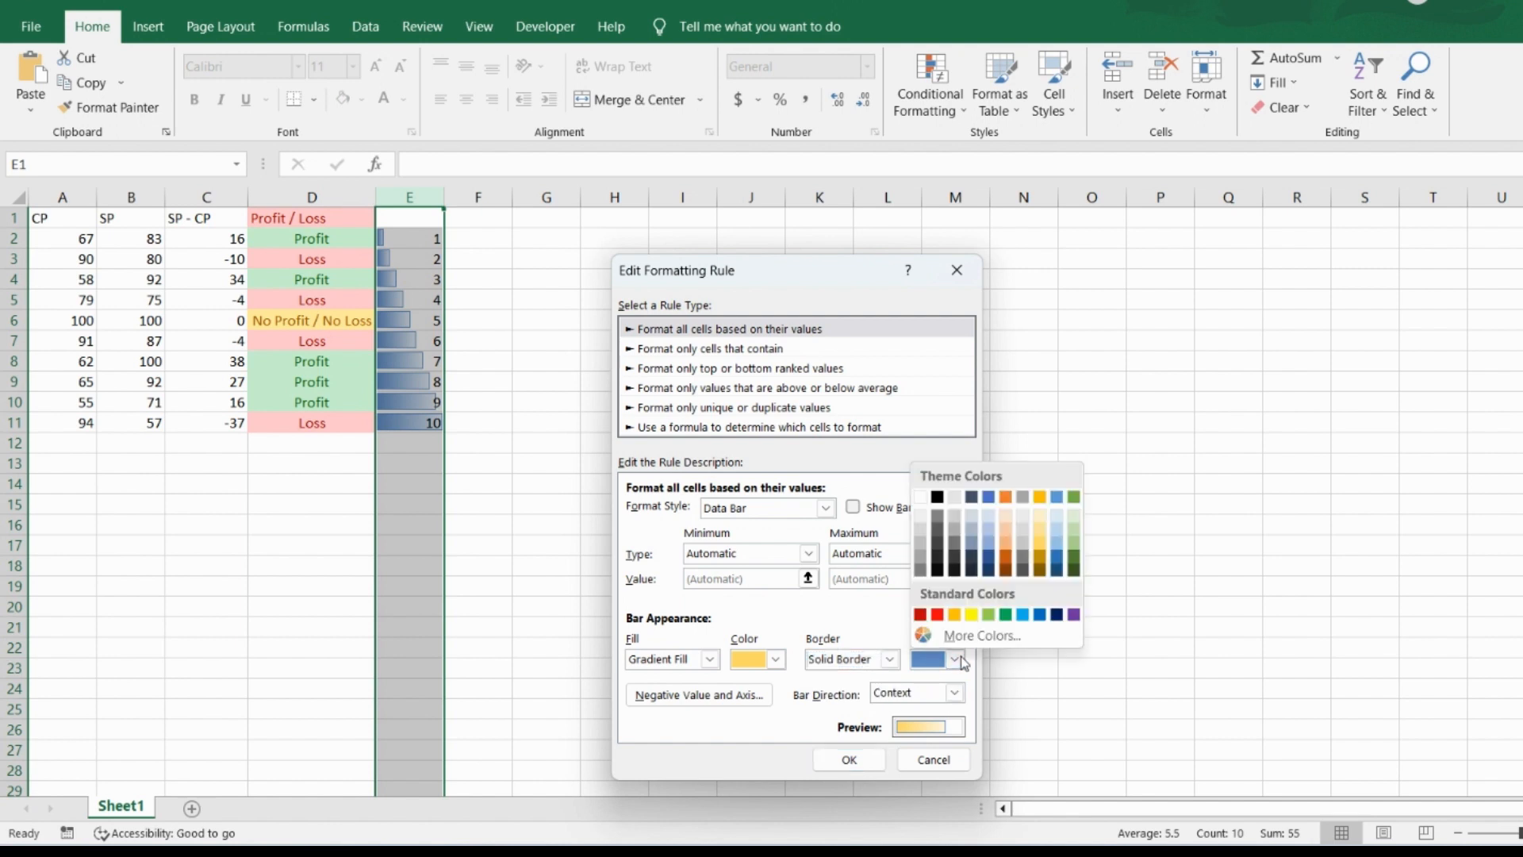
click(1075, 616)
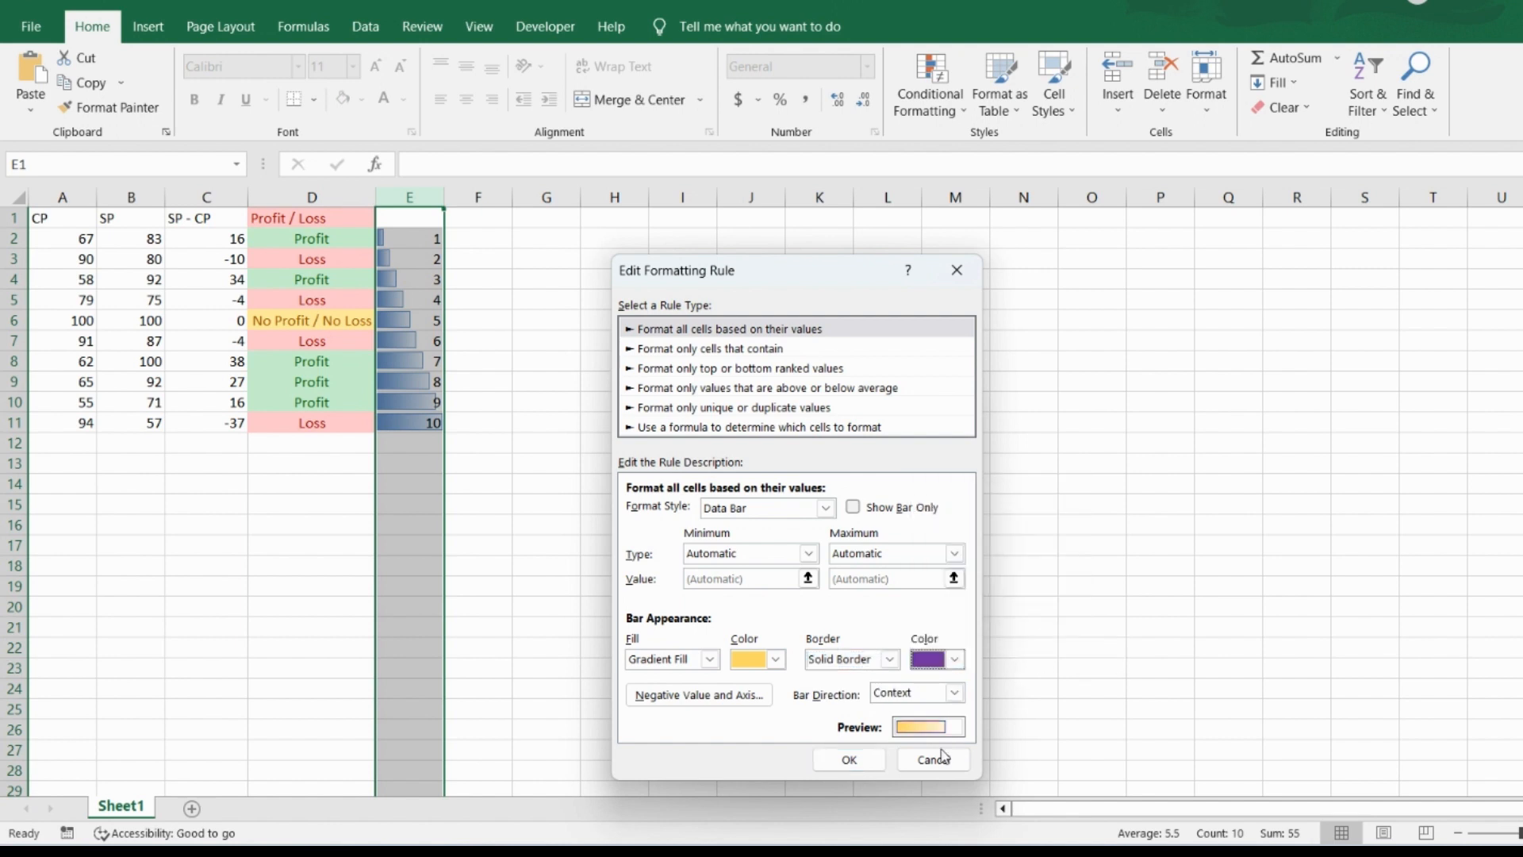
click(873, 761)
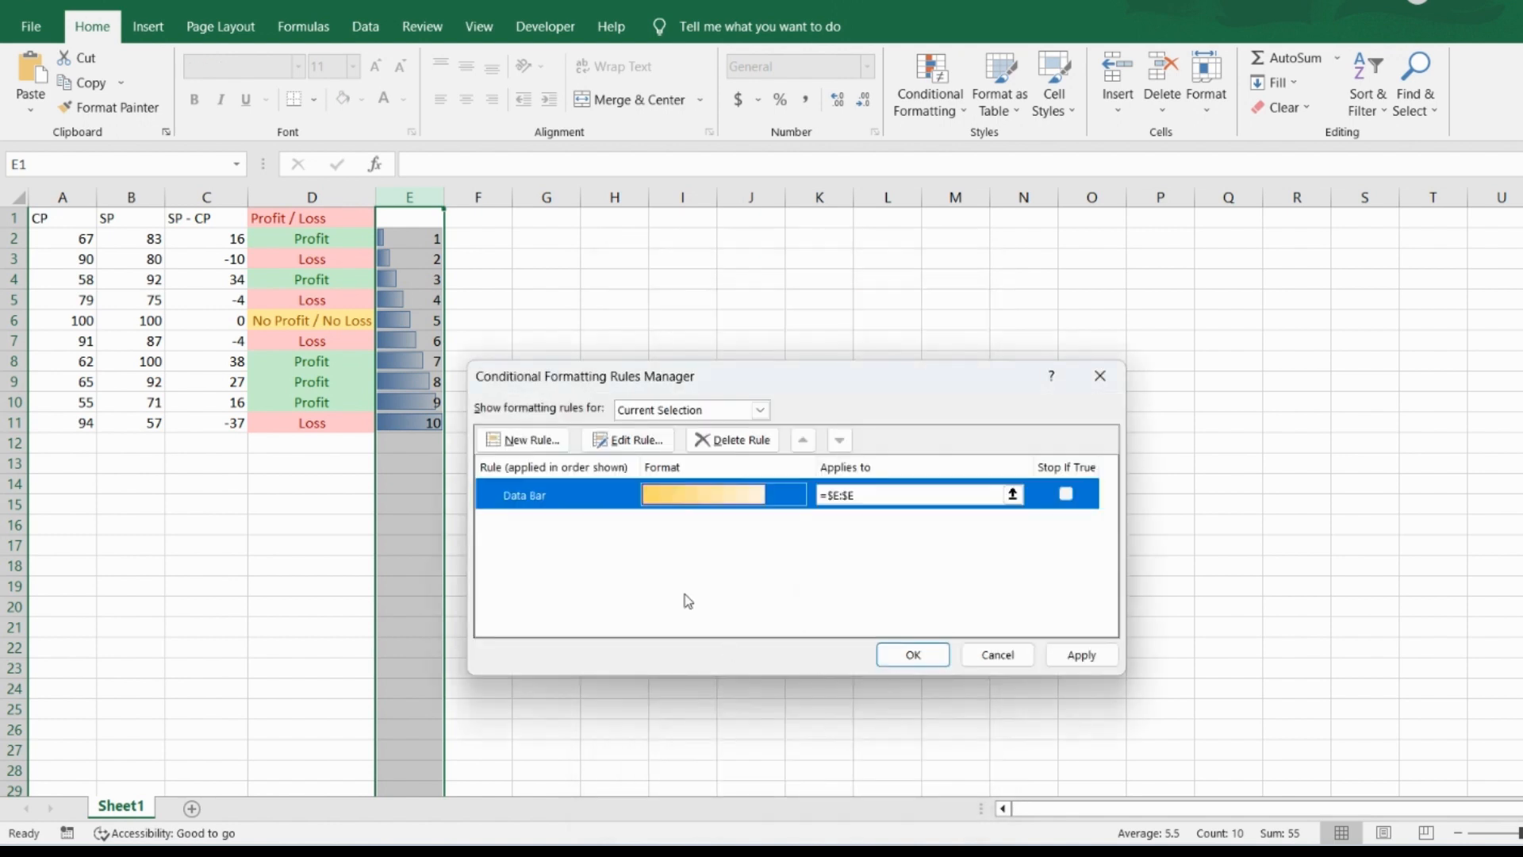
click(1058, 655)
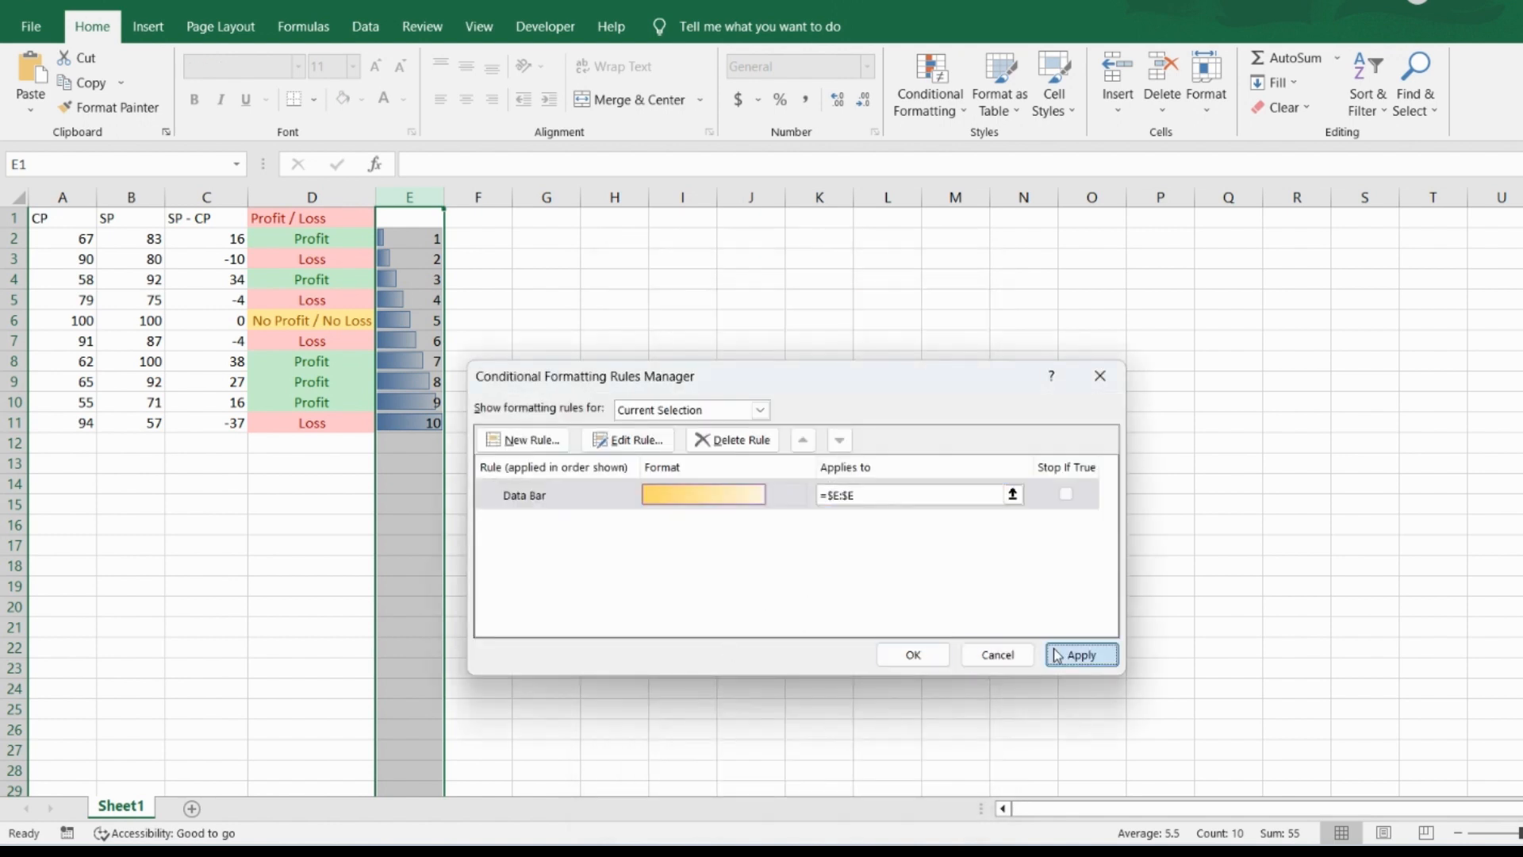
click(914, 655)
click(658, 357)
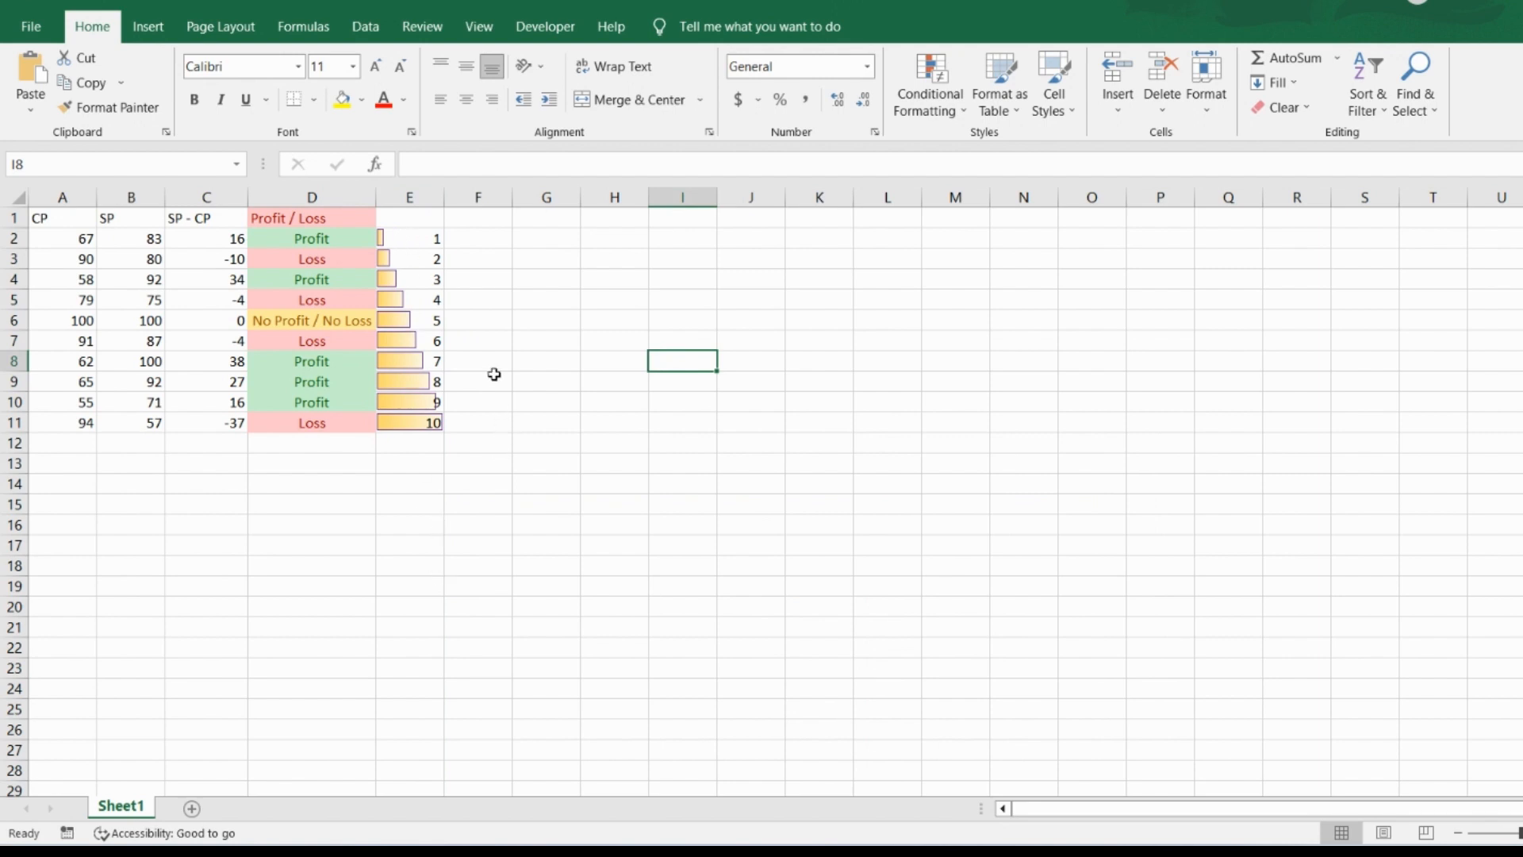
Step: Clear the data bar rule from column E only
click(409, 195)
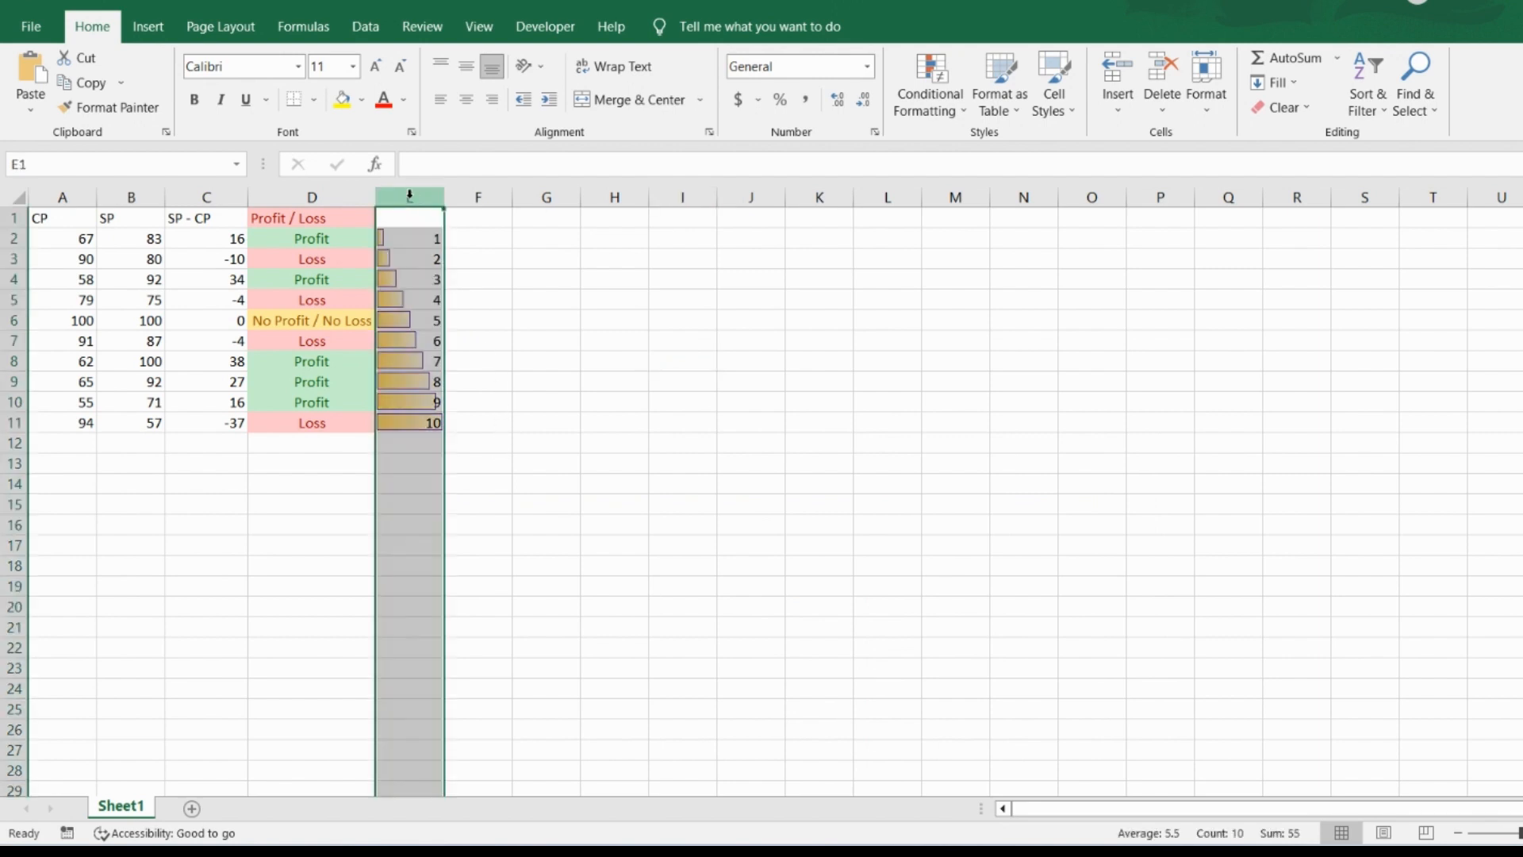
click(930, 99)
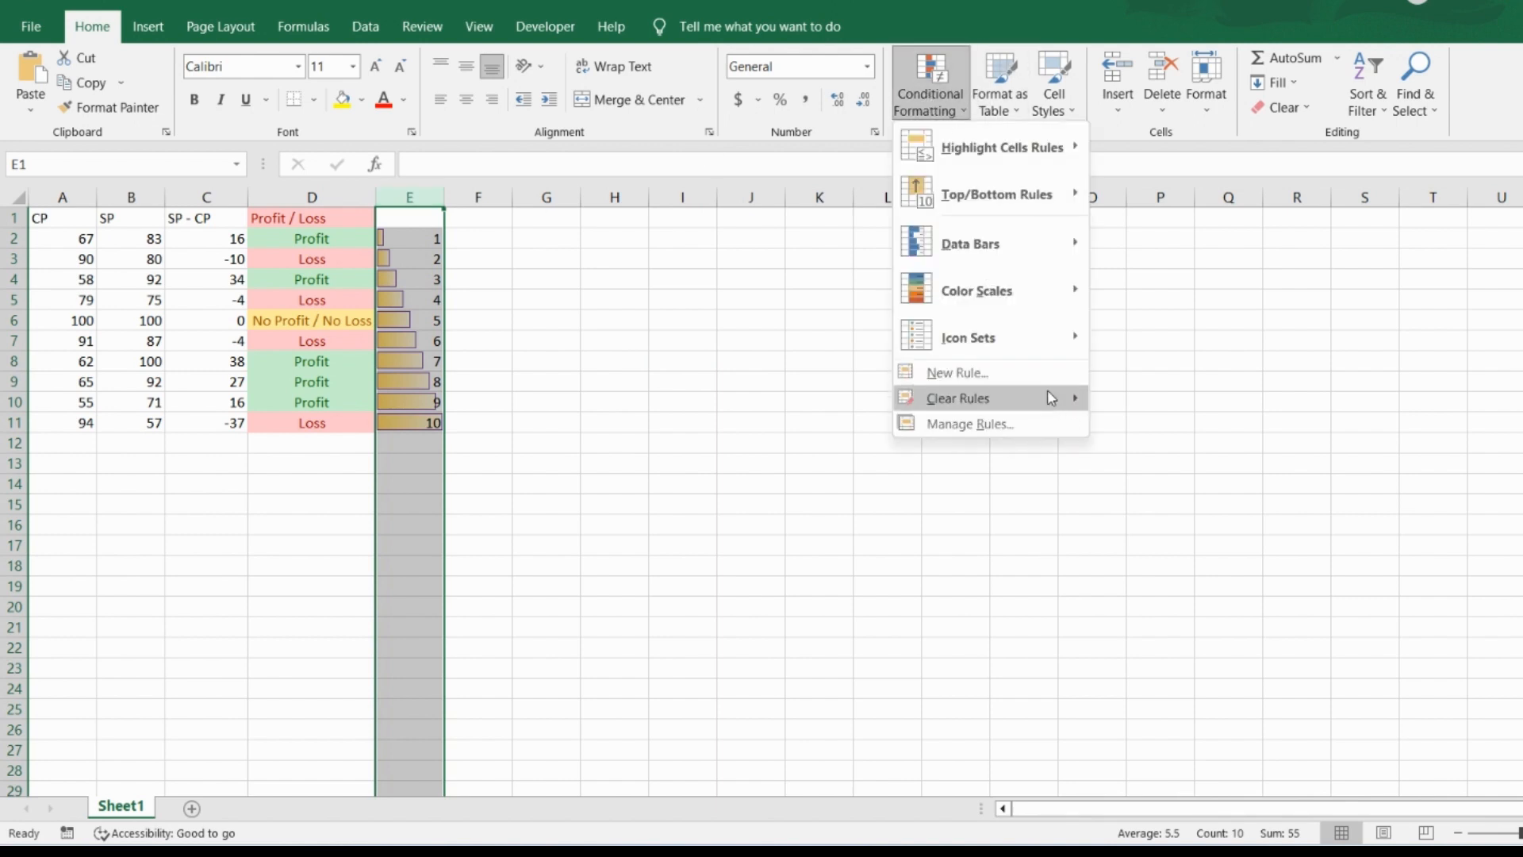
mouse_move(1055, 399)
click(1120, 407)
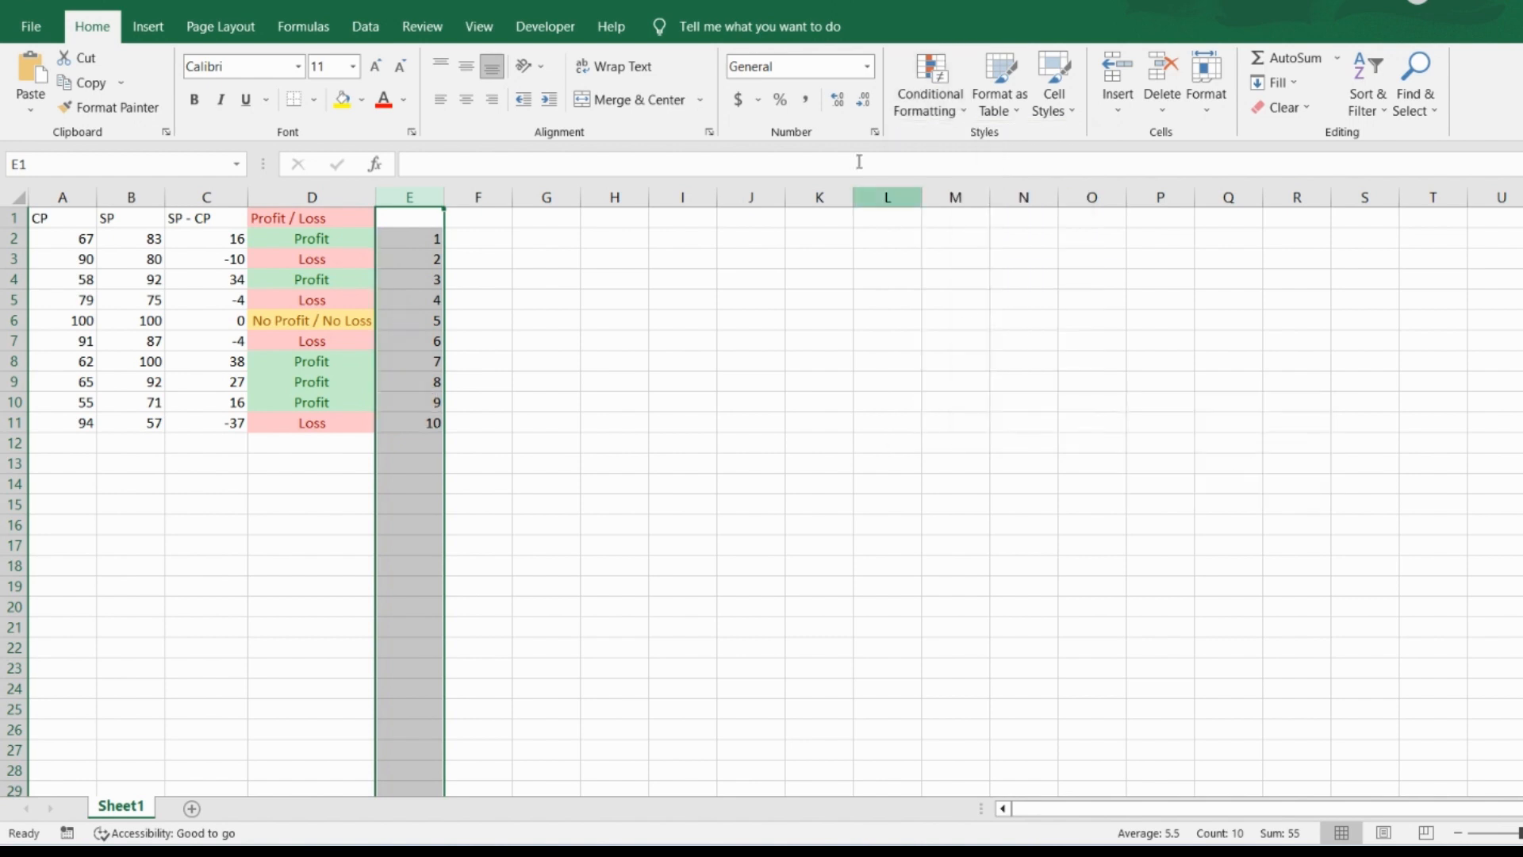
Step: Apply the green-yellow-red color scale to column E, with green for the highest values
click(932, 73)
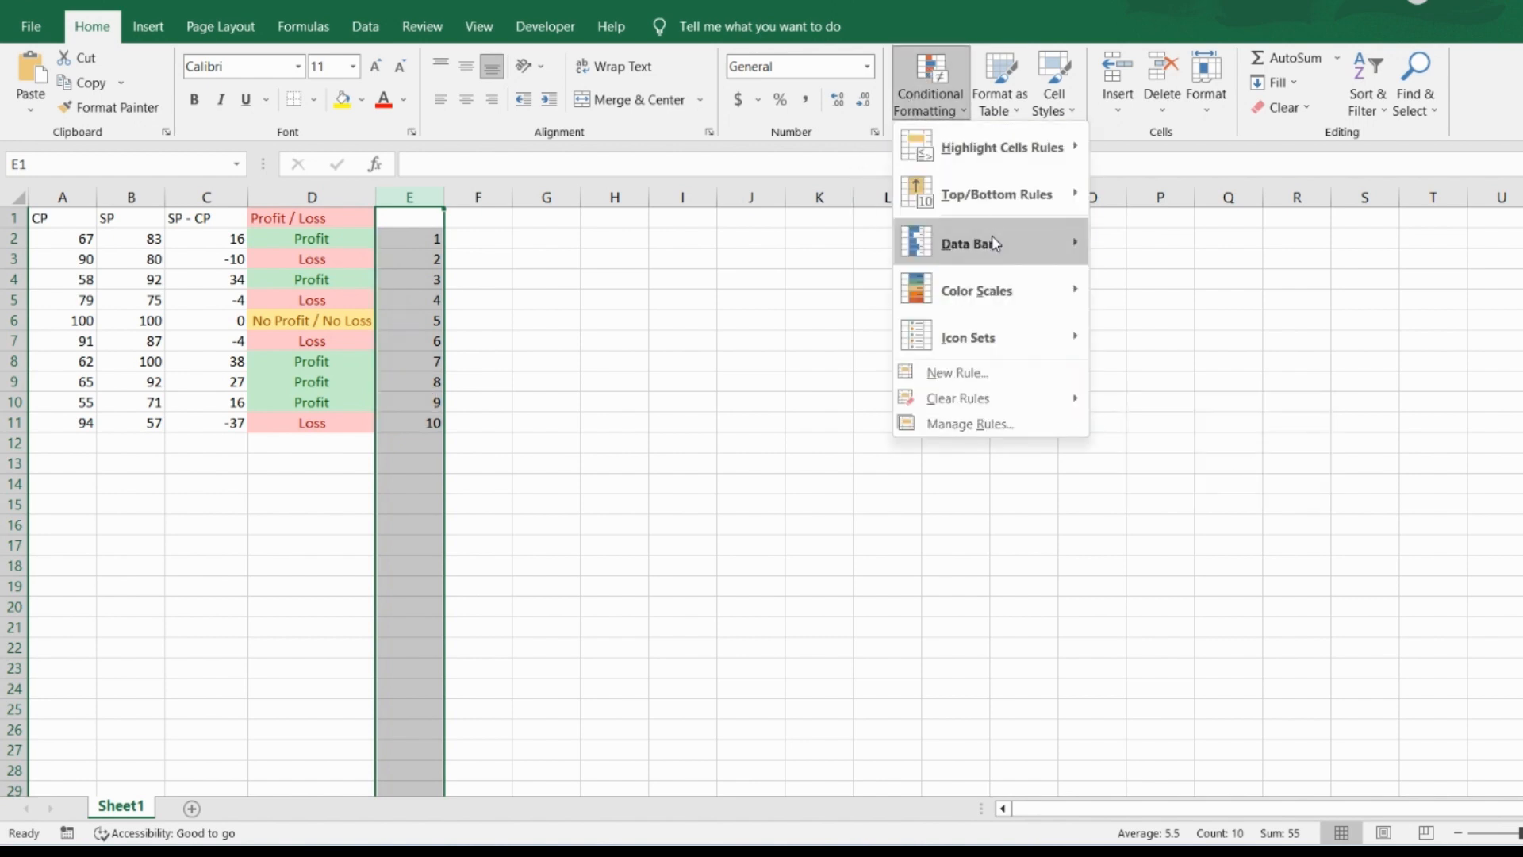
mouse_move(997, 245)
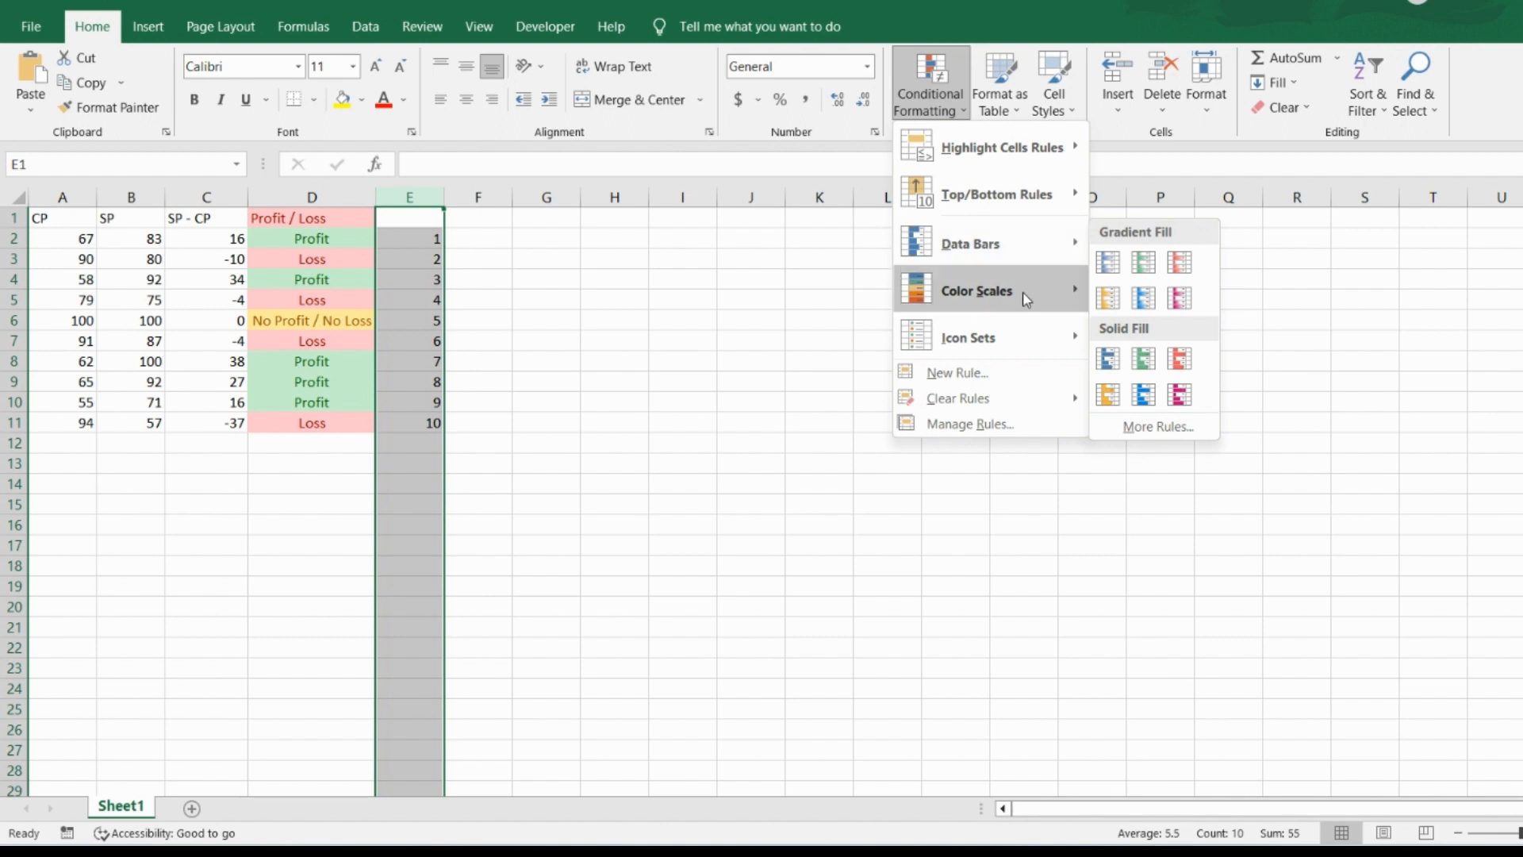
mouse_move(1008, 298)
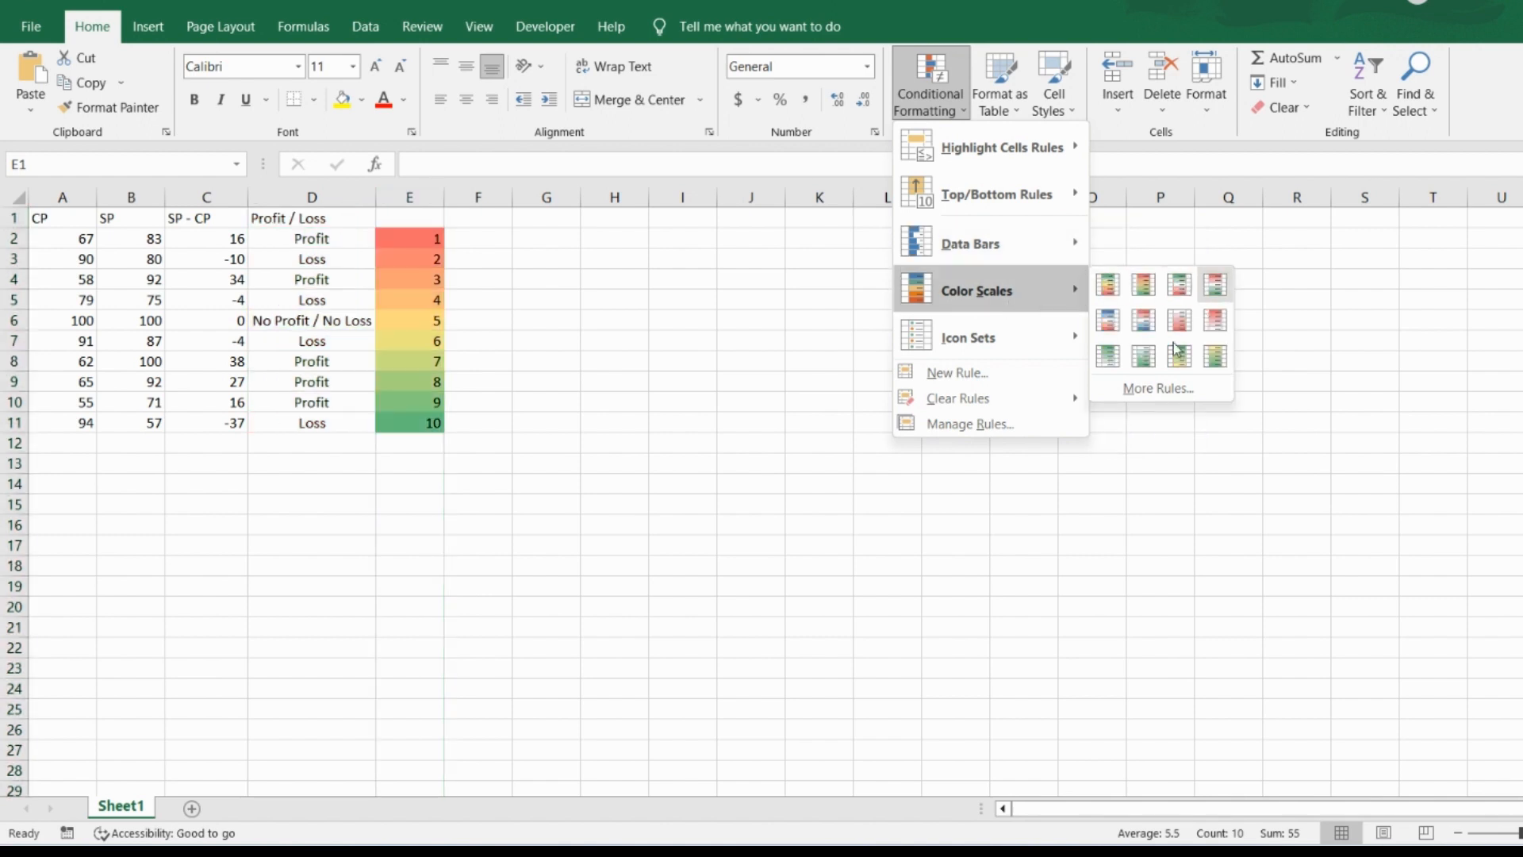
click(1108, 285)
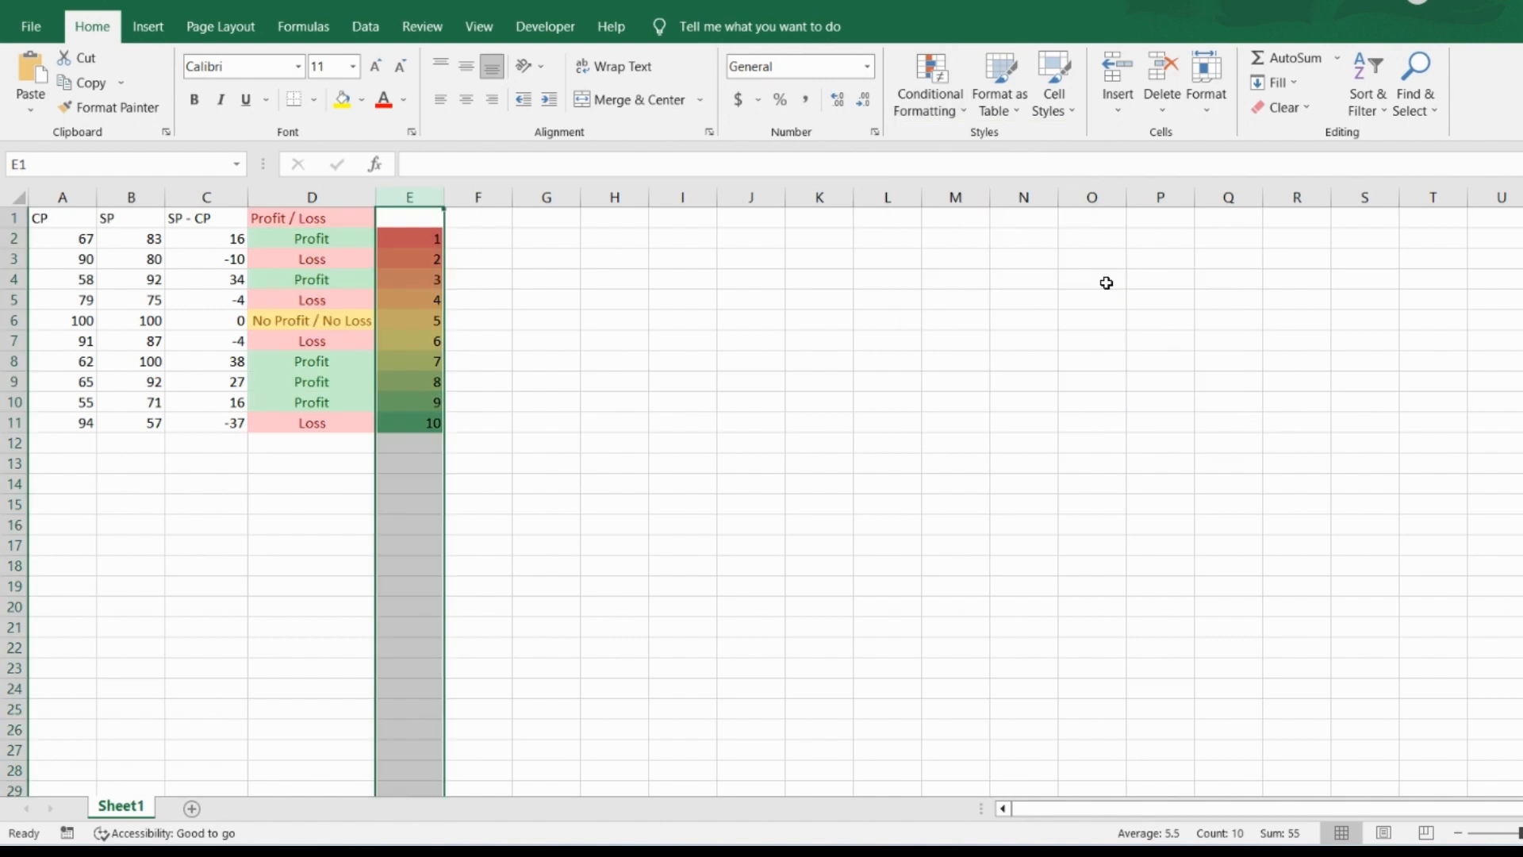
click(472, 234)
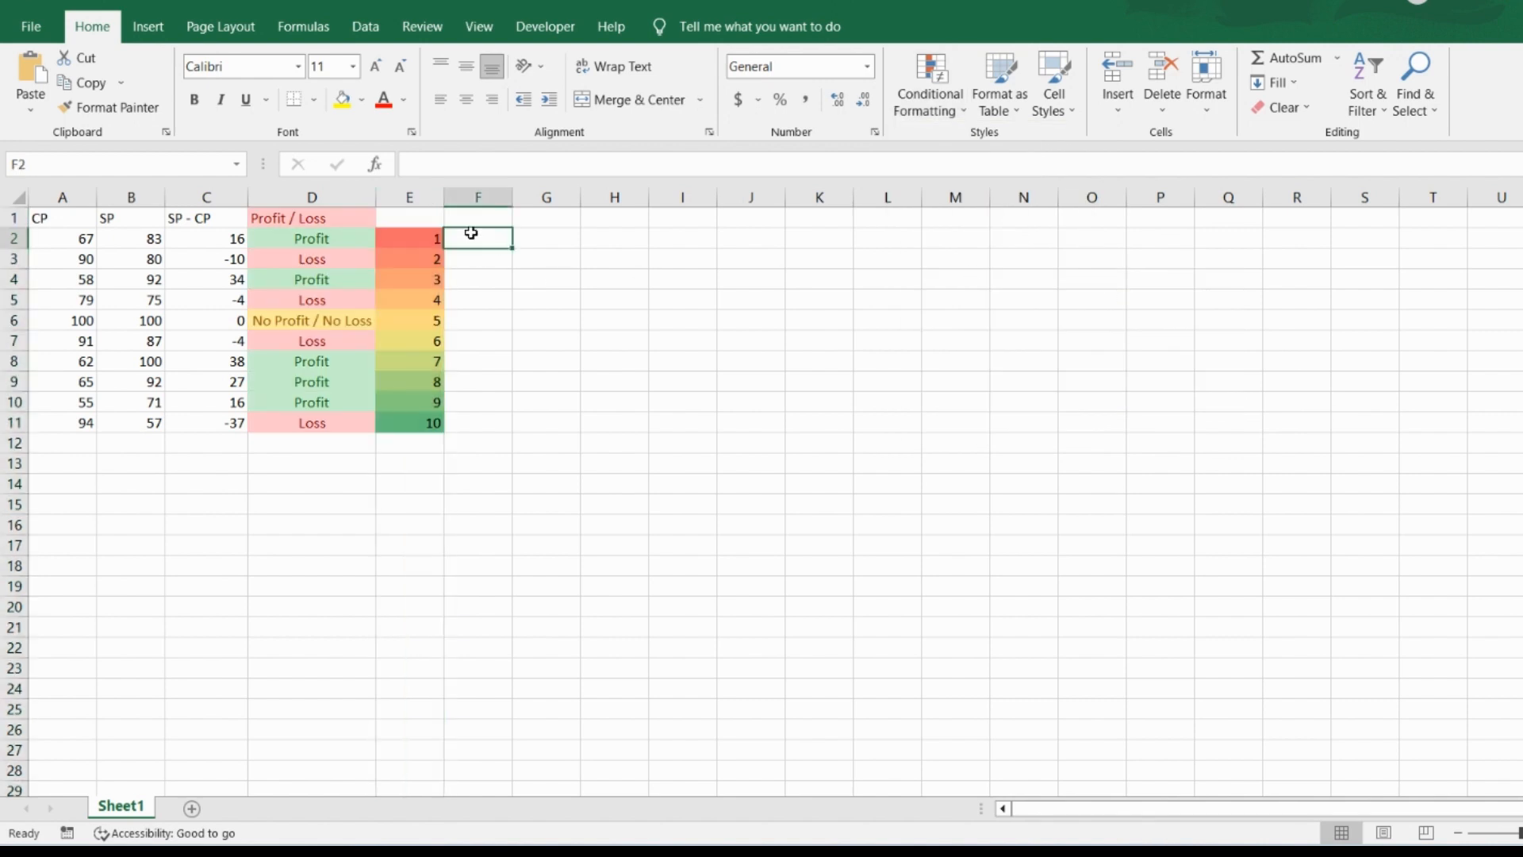
Step: Edit column E's color scale rule so the minimum is the number 0 with a red color
click(412, 197)
click(942, 73)
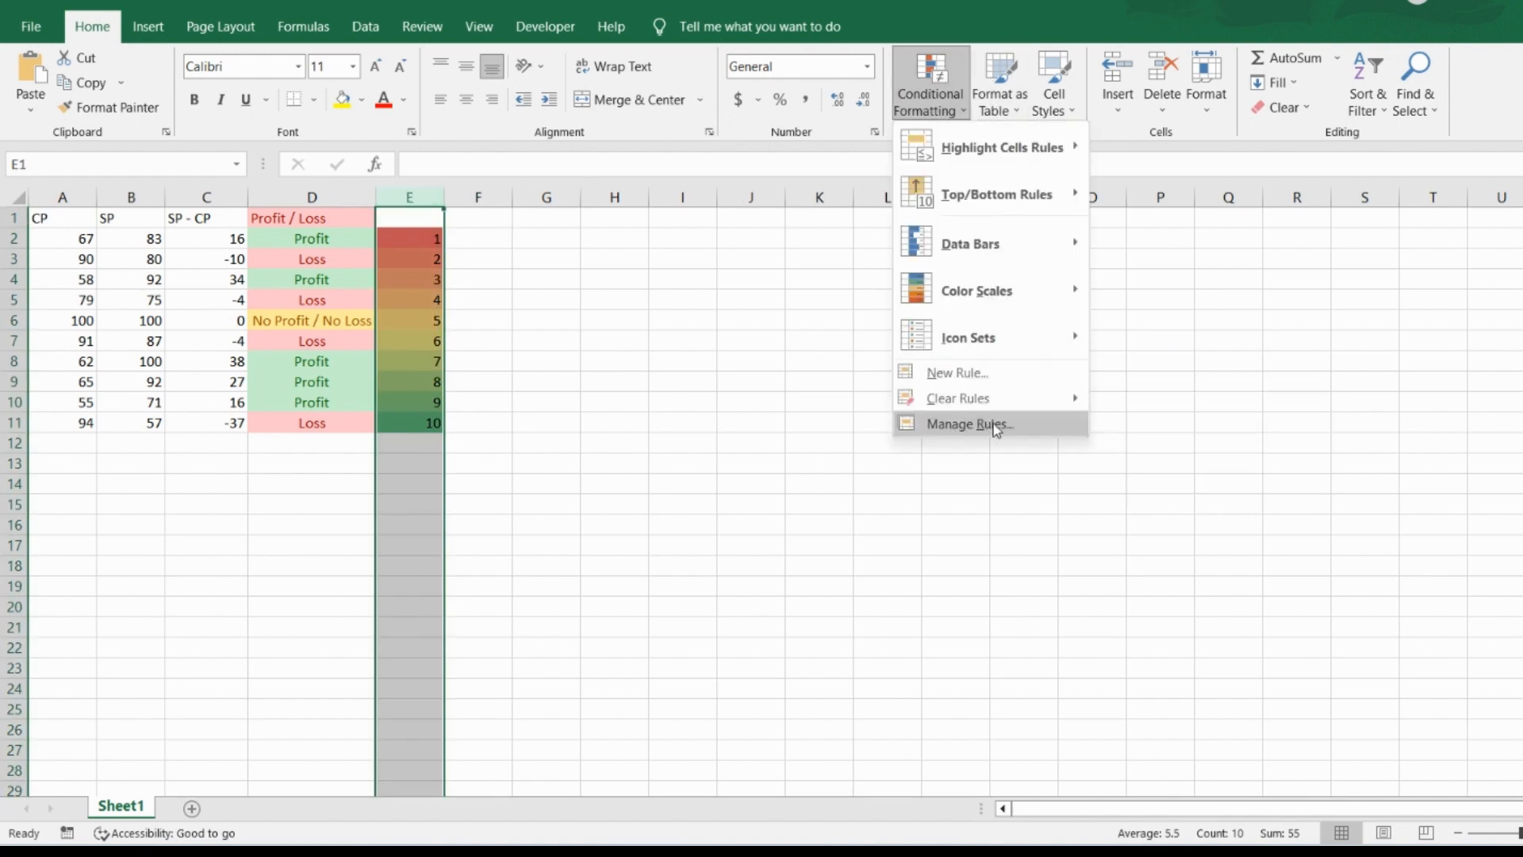
click(996, 425)
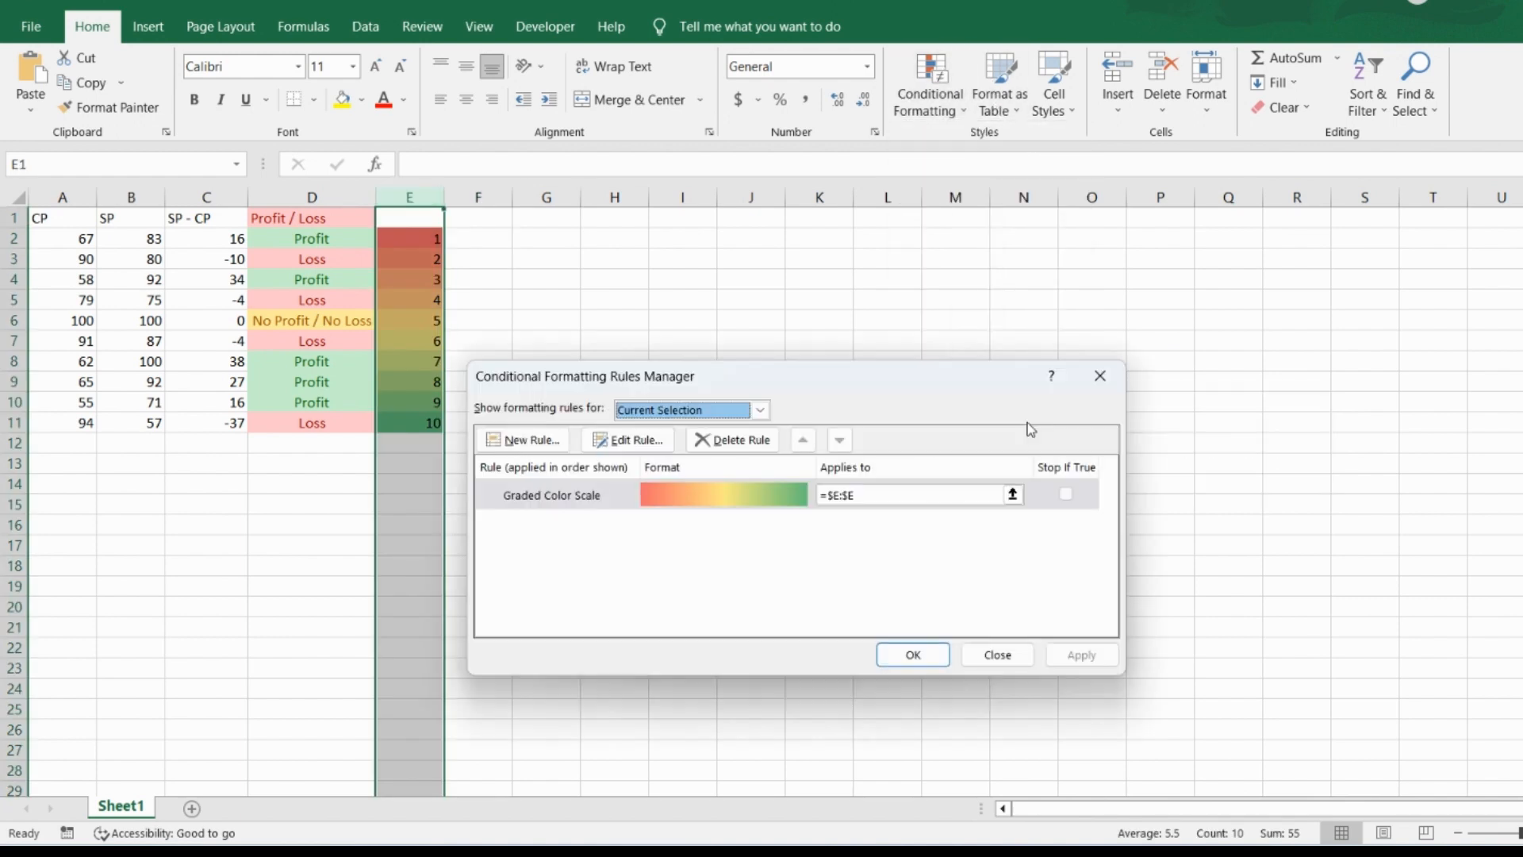
click(624, 499)
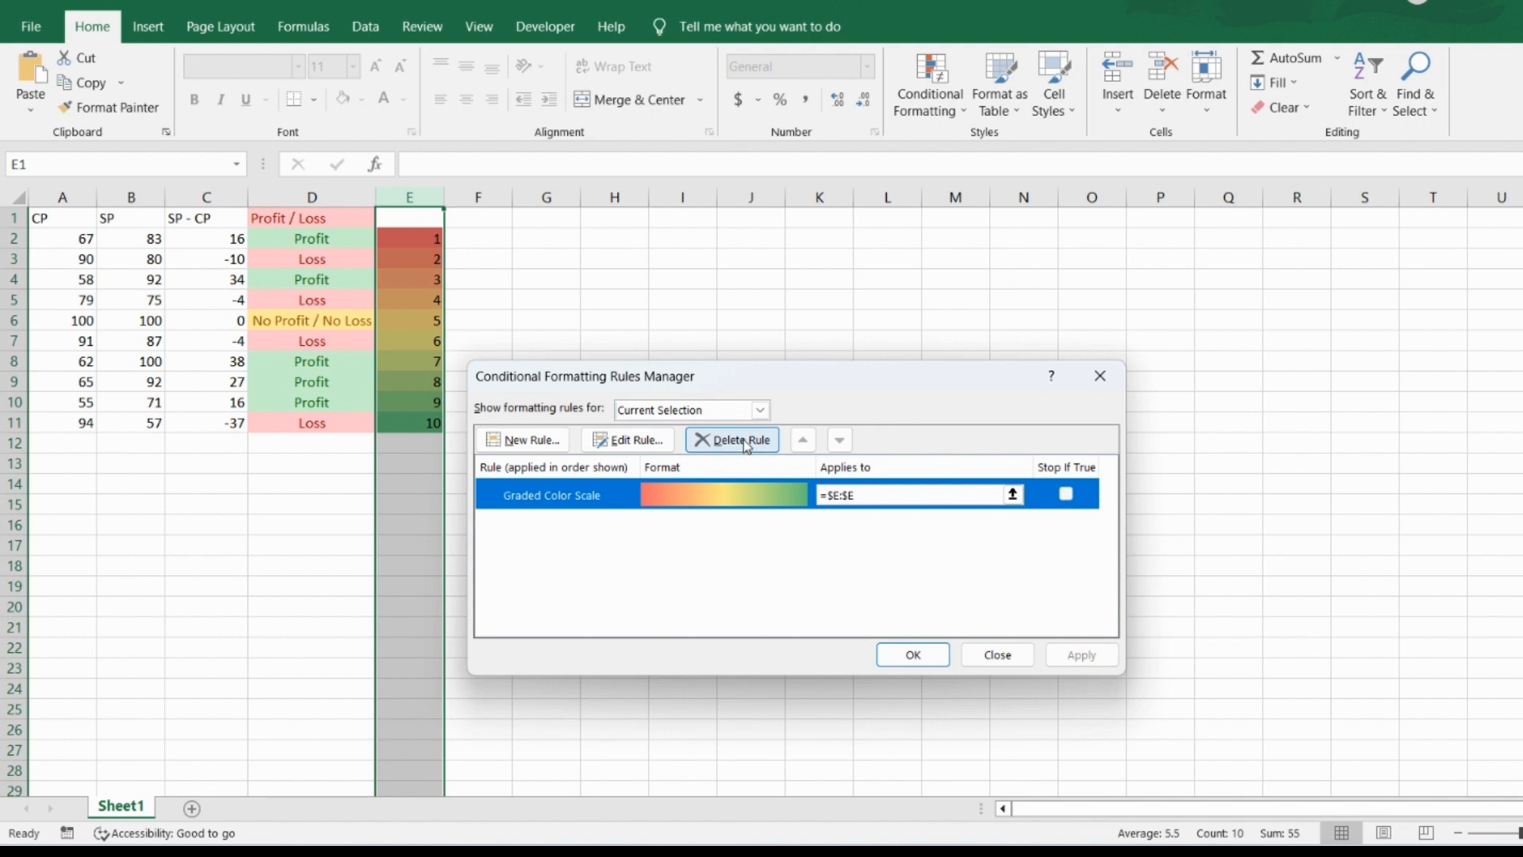
click(614, 447)
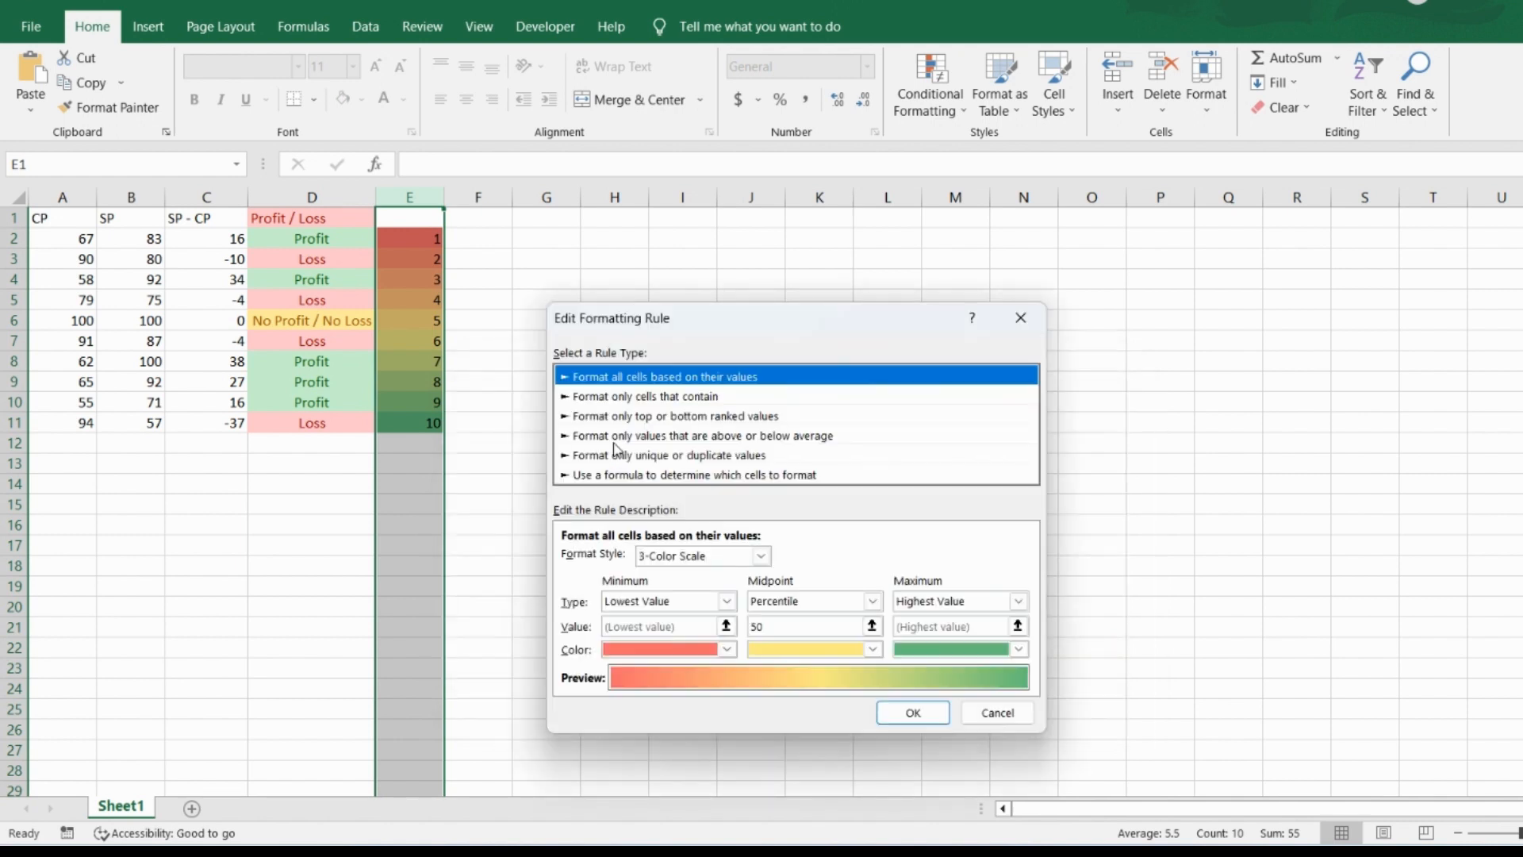
click(728, 601)
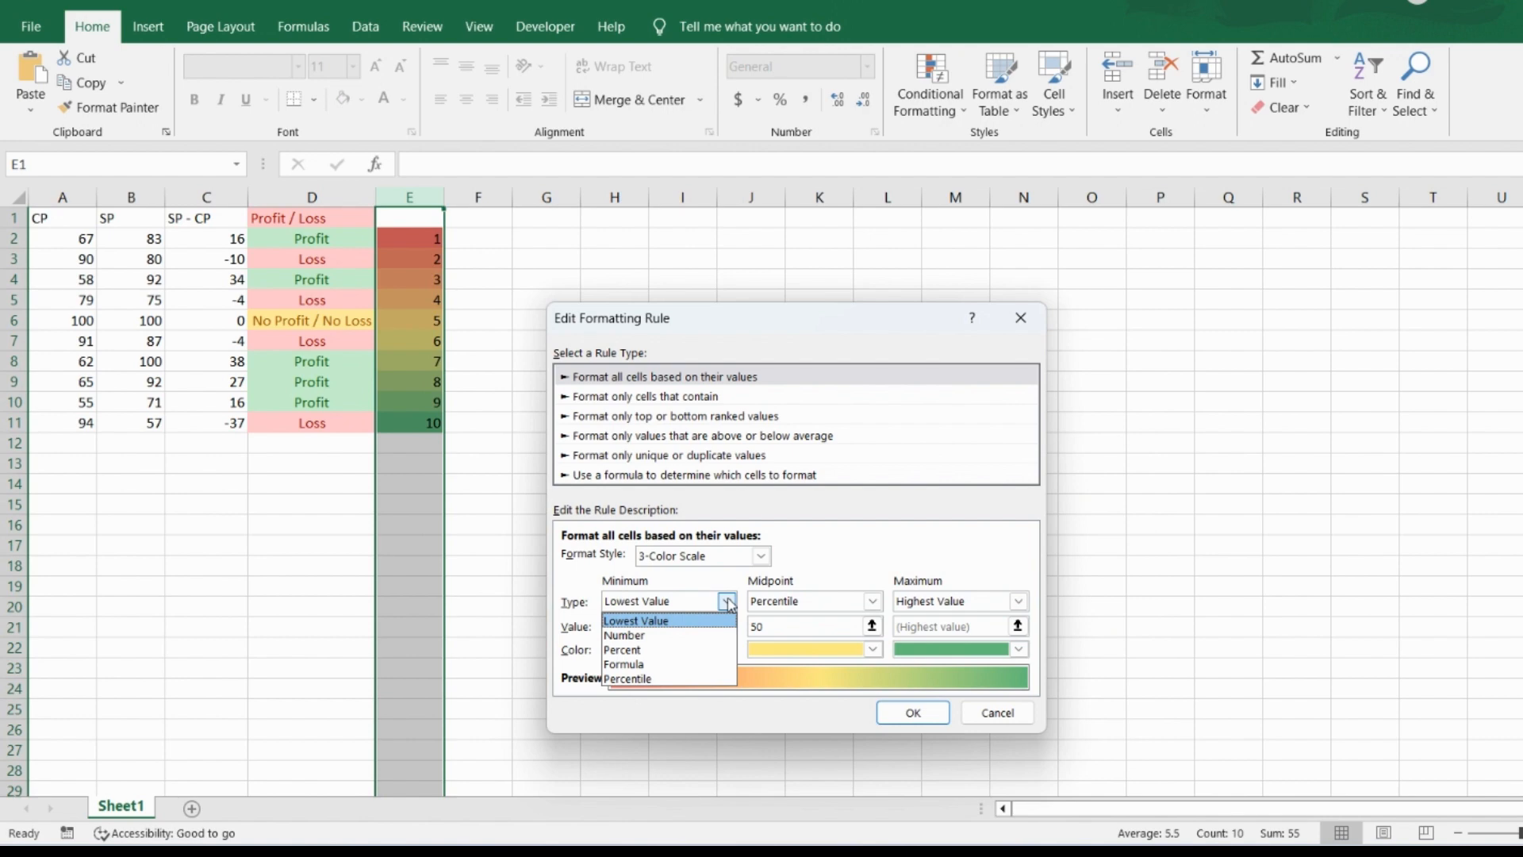
click(664, 637)
click(618, 626)
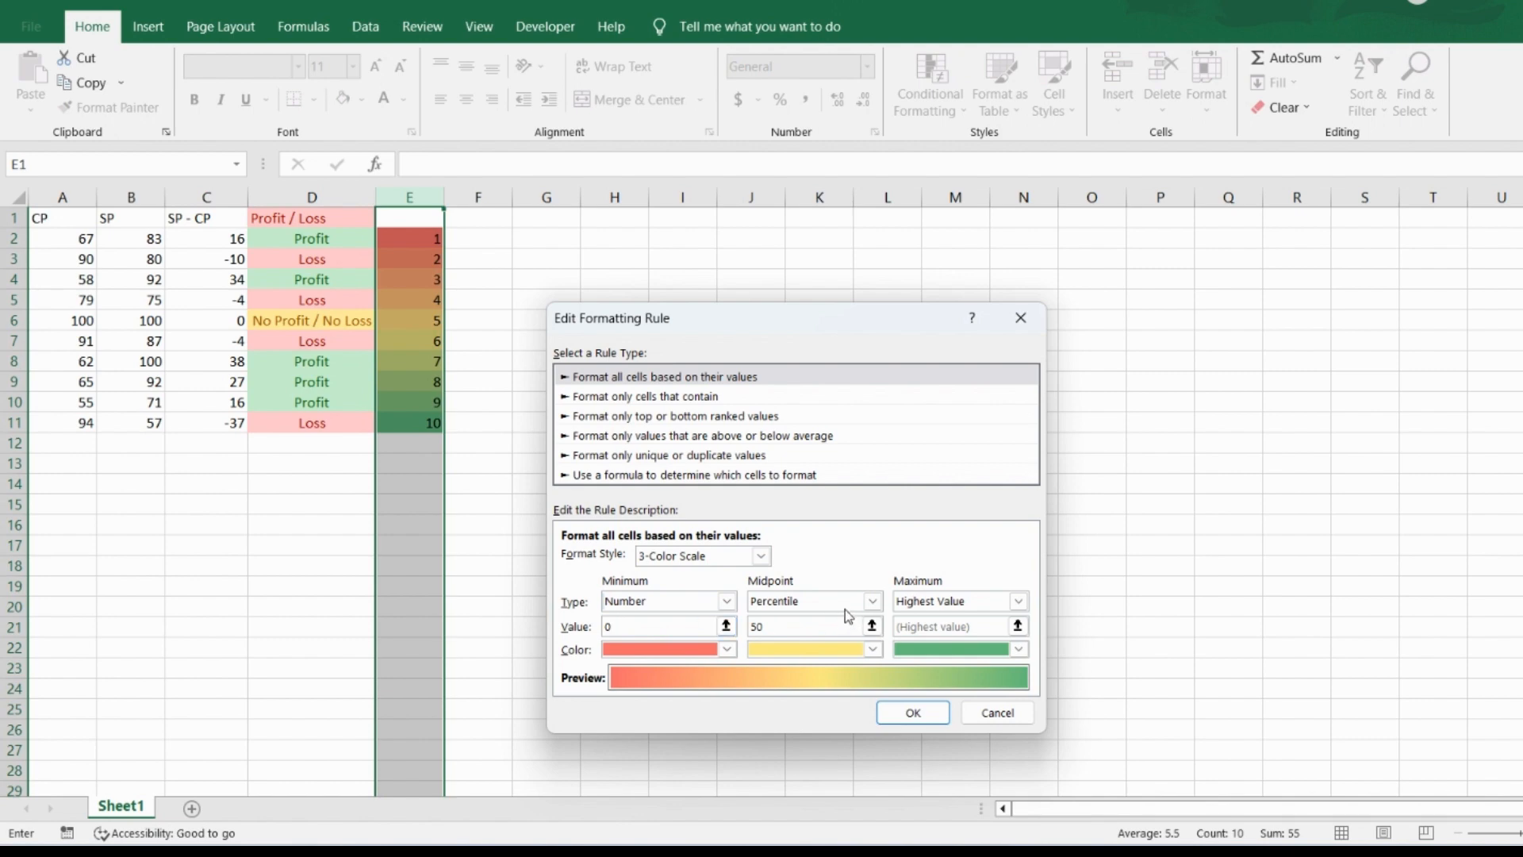
click(728, 652)
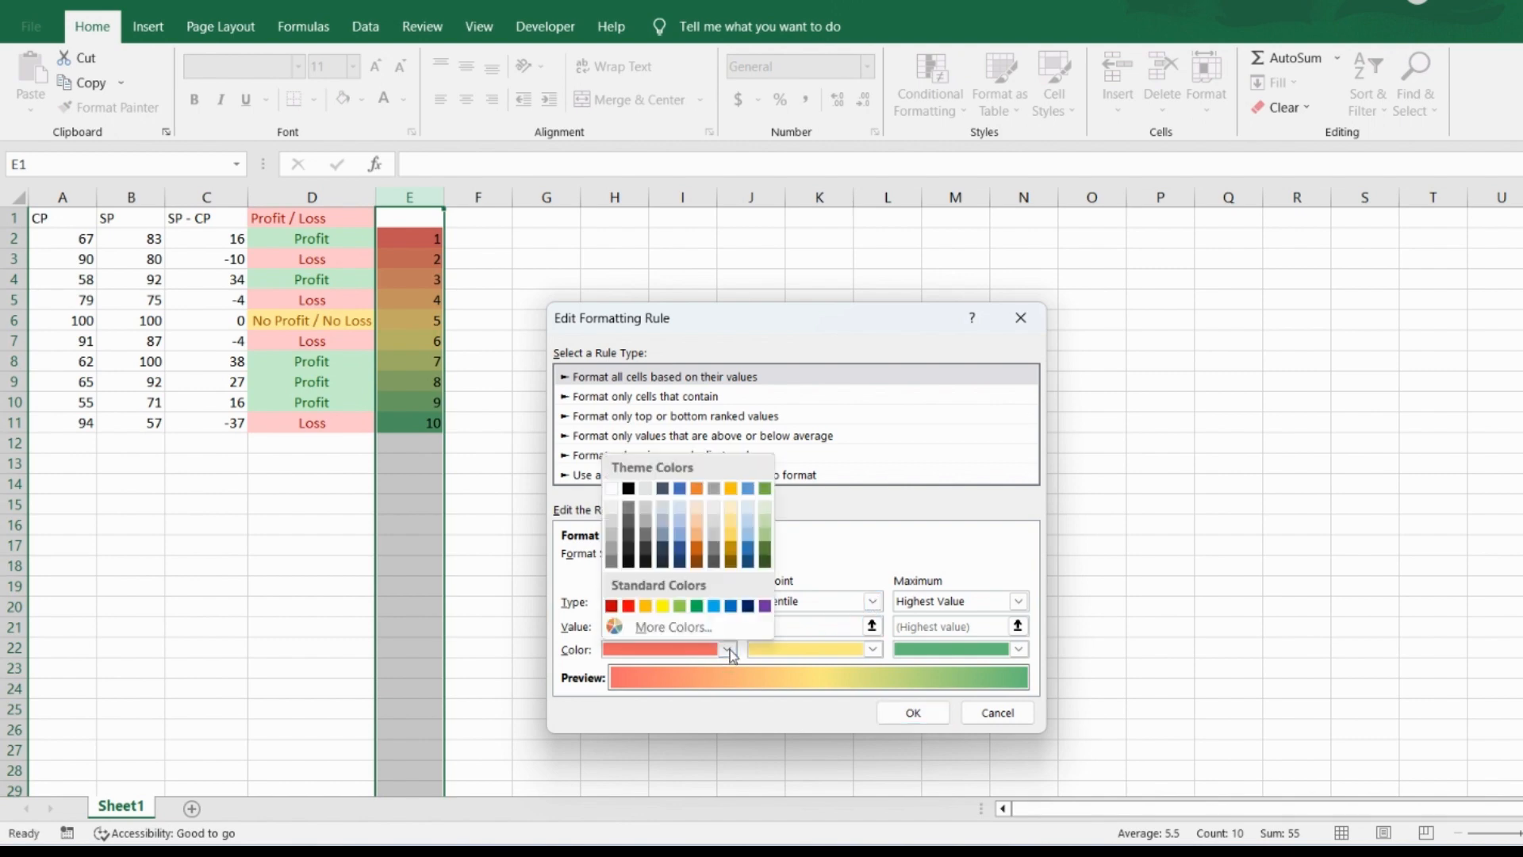
click(631, 604)
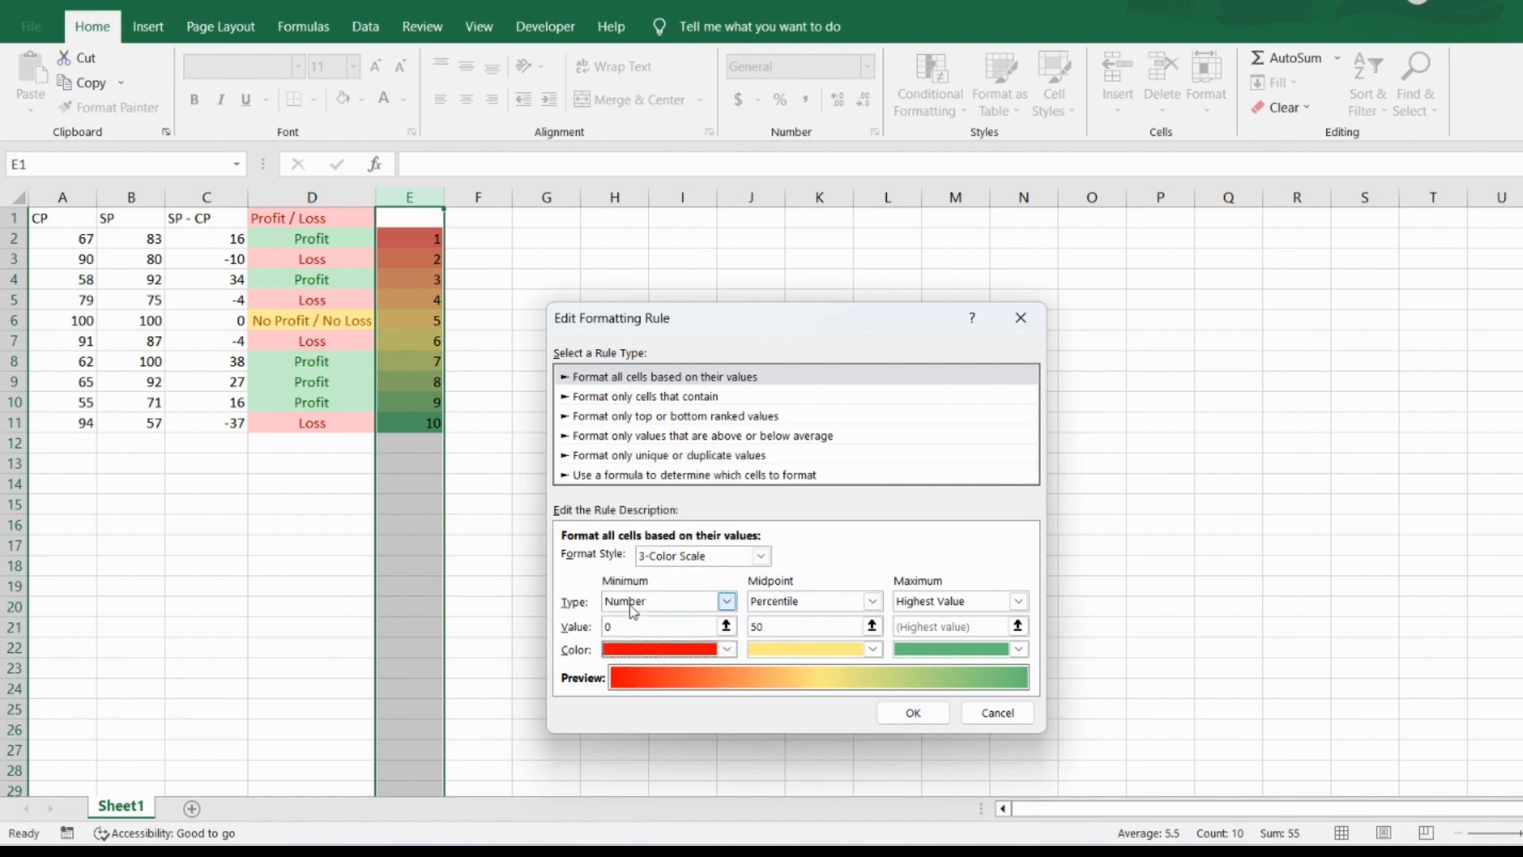
Step: Set the color scale's midpoint to the number 5 with a yellow color
click(874, 601)
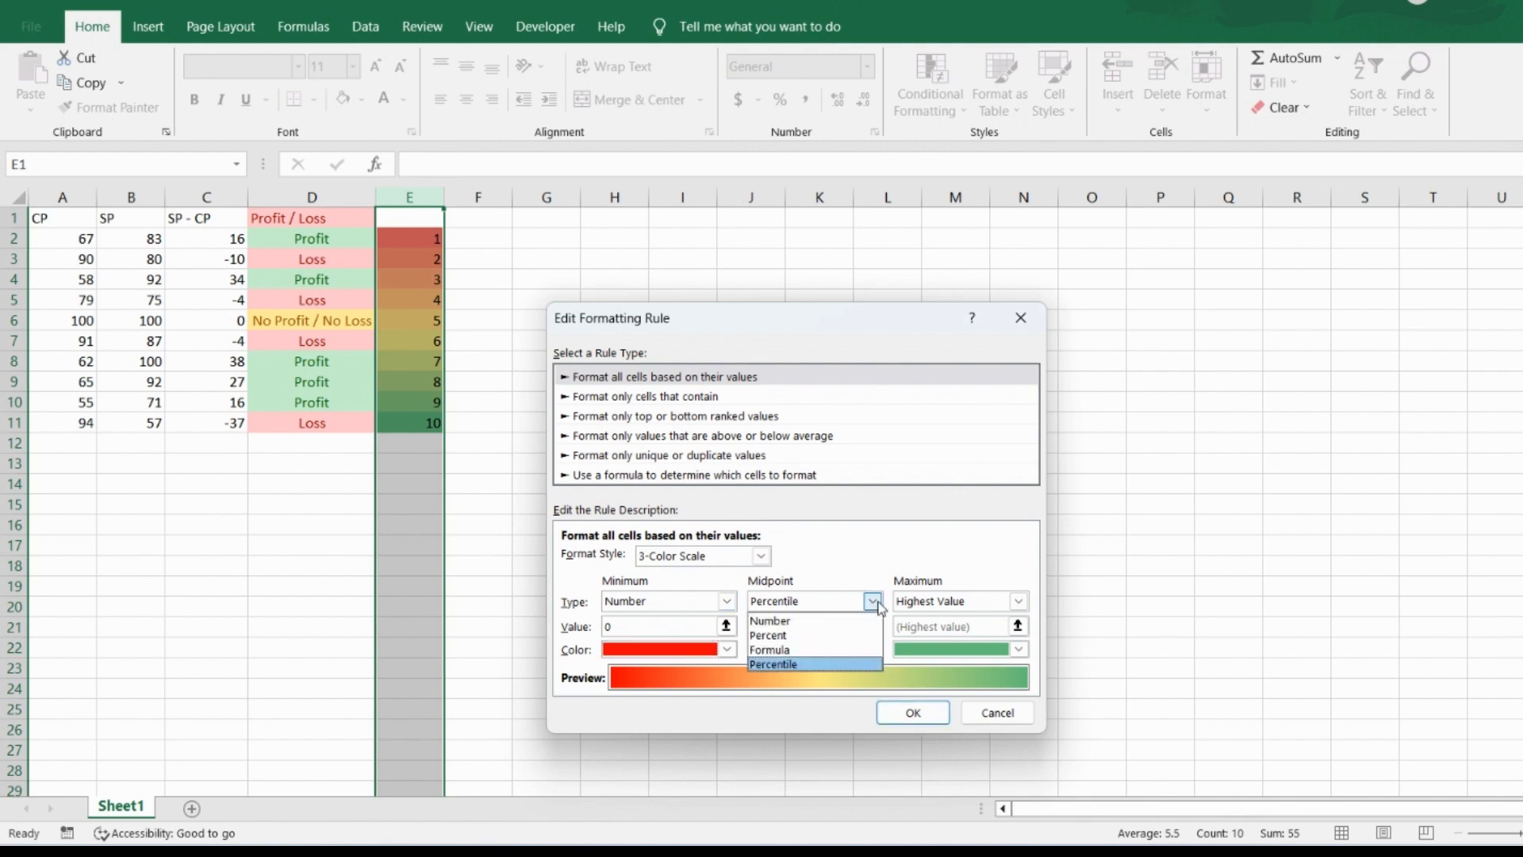
click(841, 622)
click(827, 629)
text(0)
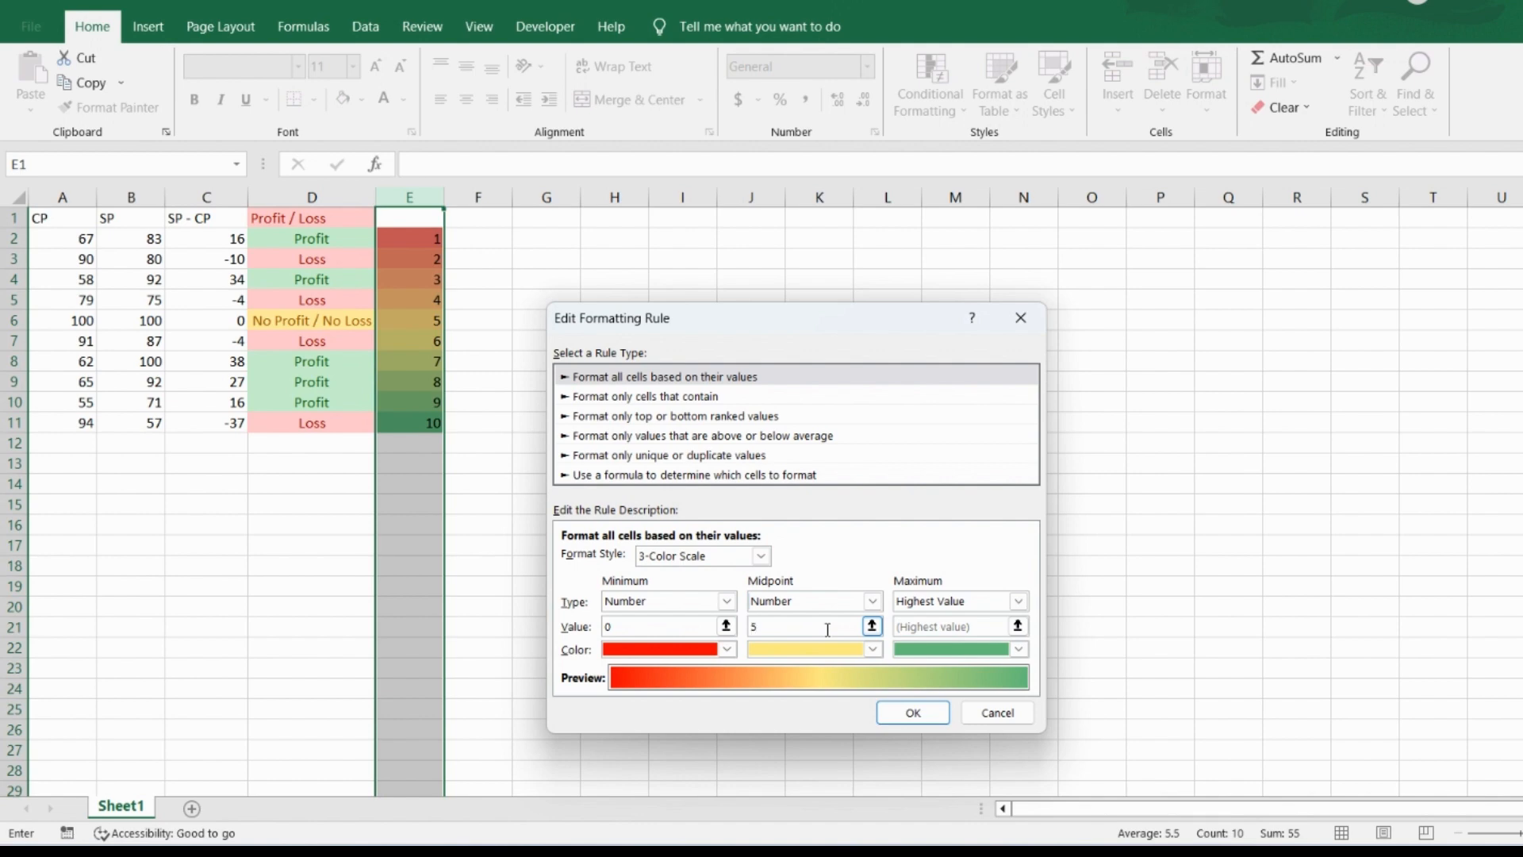
click(873, 649)
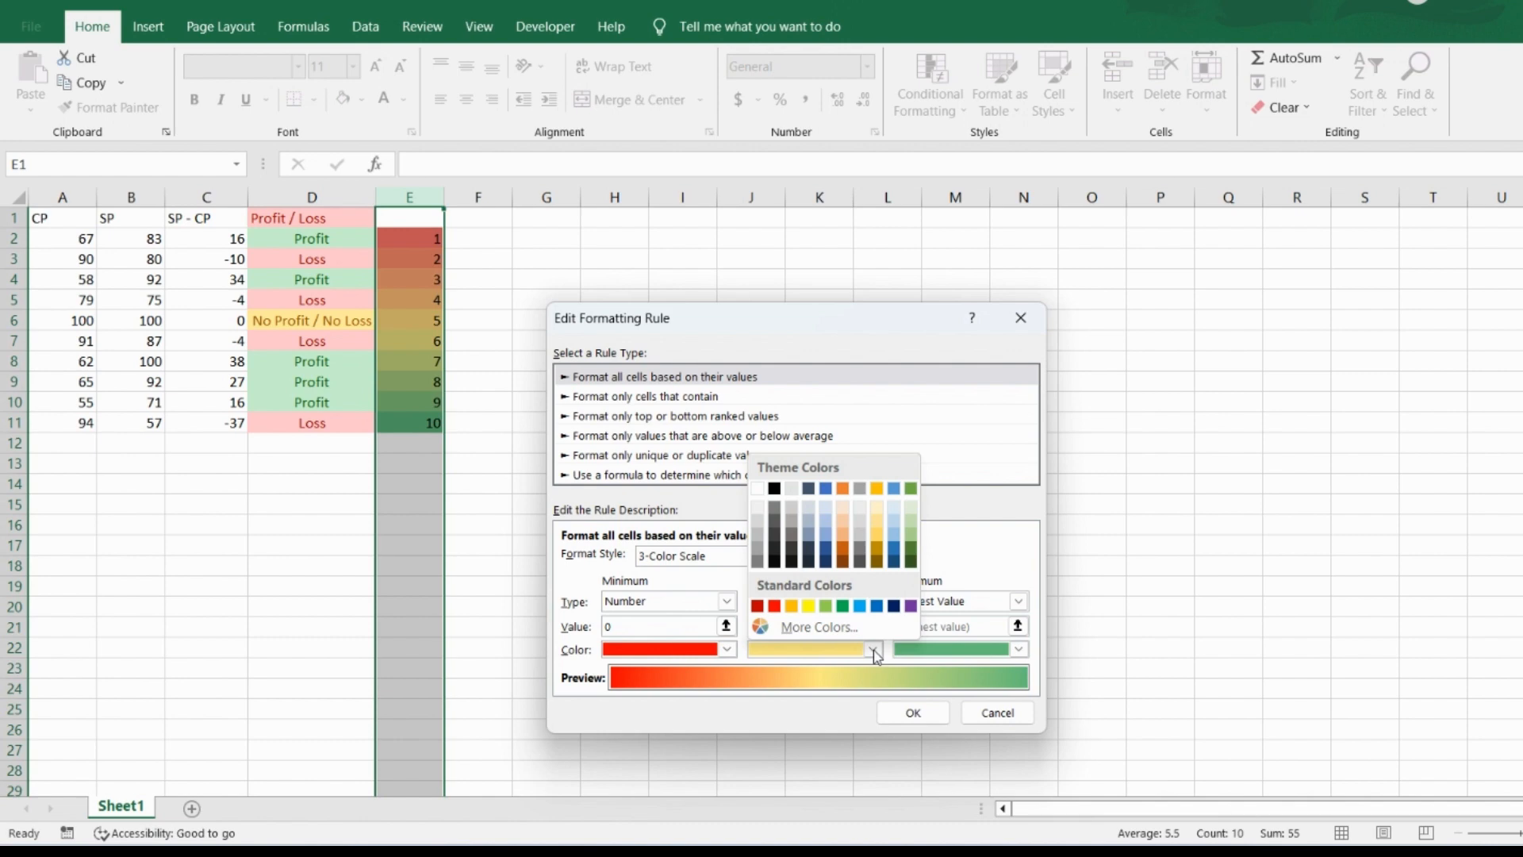
click(810, 607)
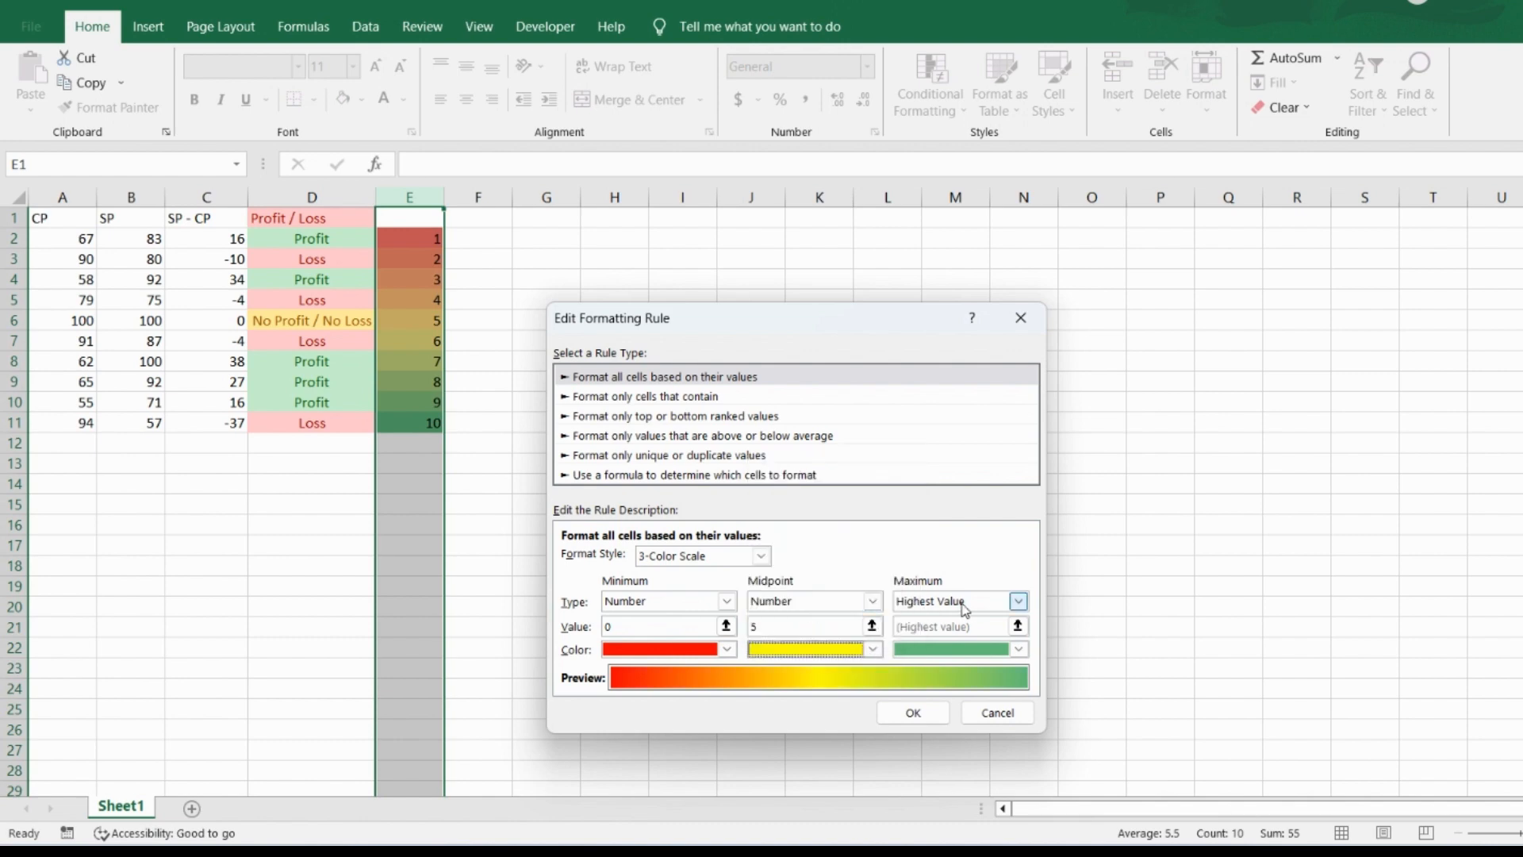
Step: Set the color scale's maximum to the number 10 with the standard green color
click(1018, 602)
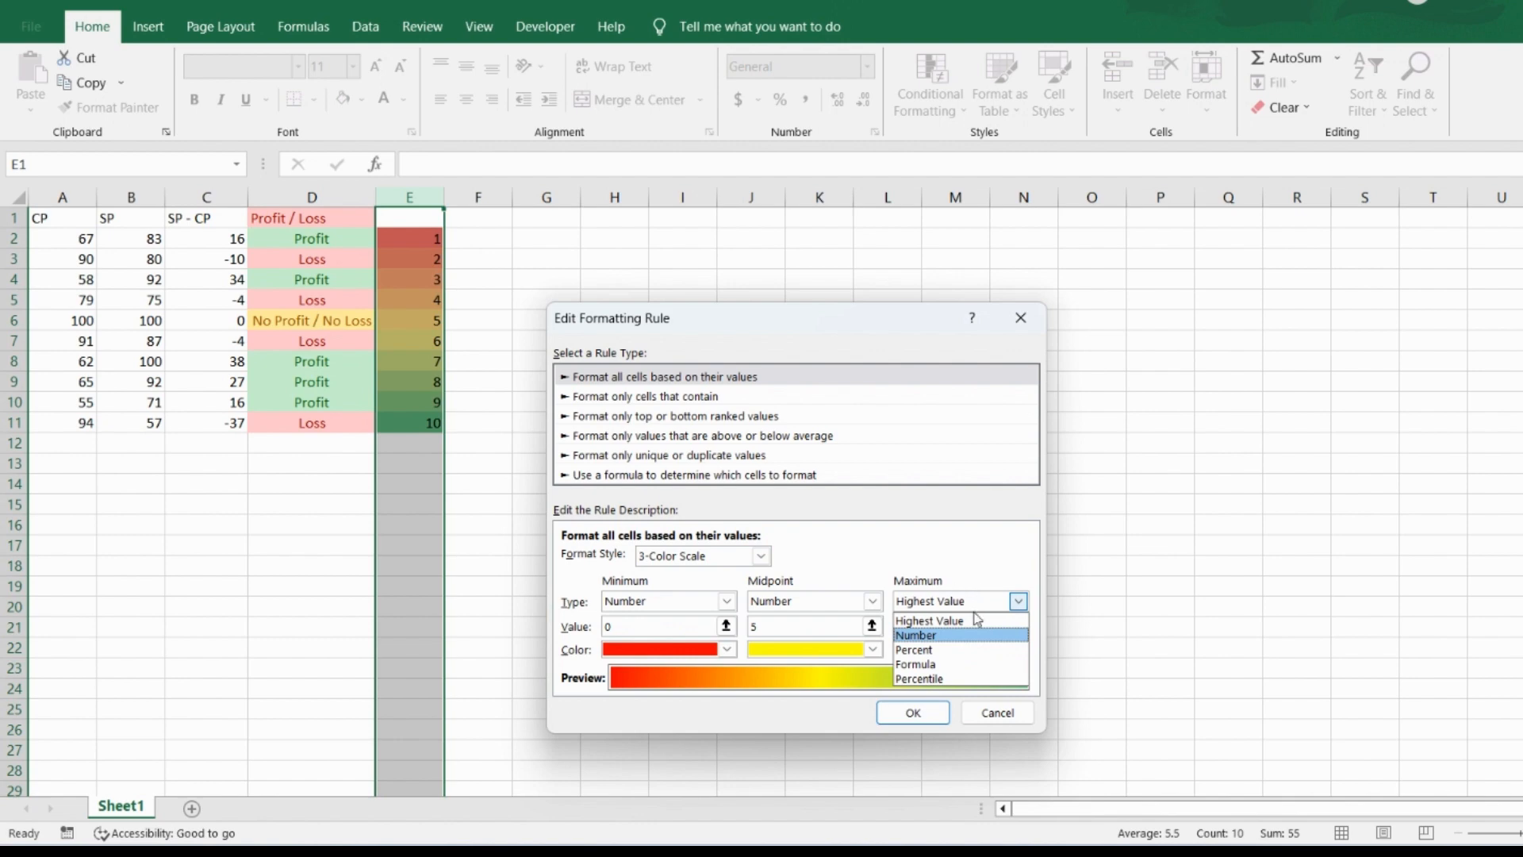
click(965, 635)
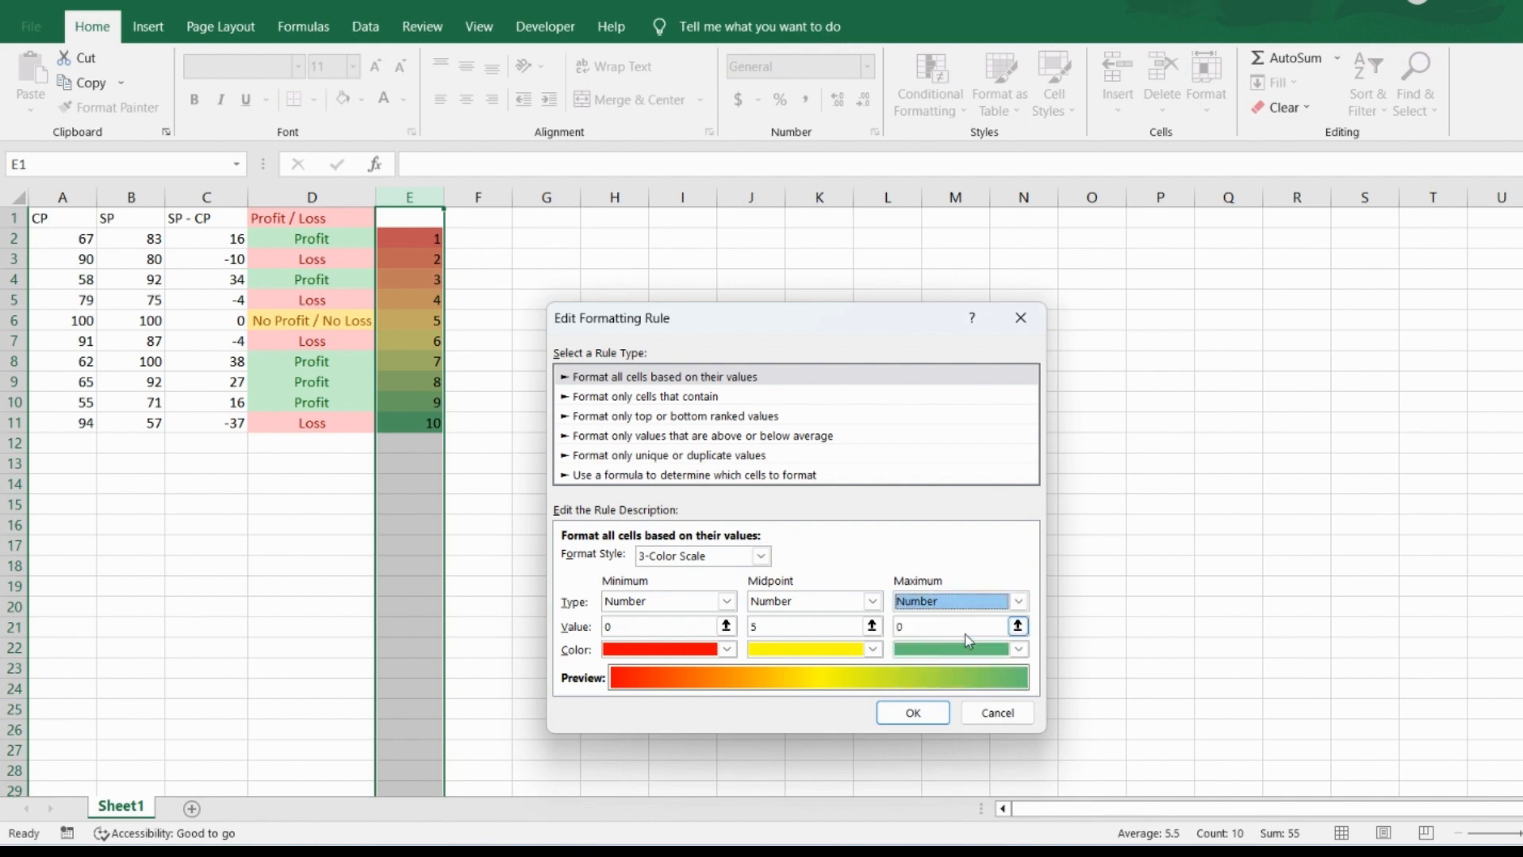
click(944, 626)
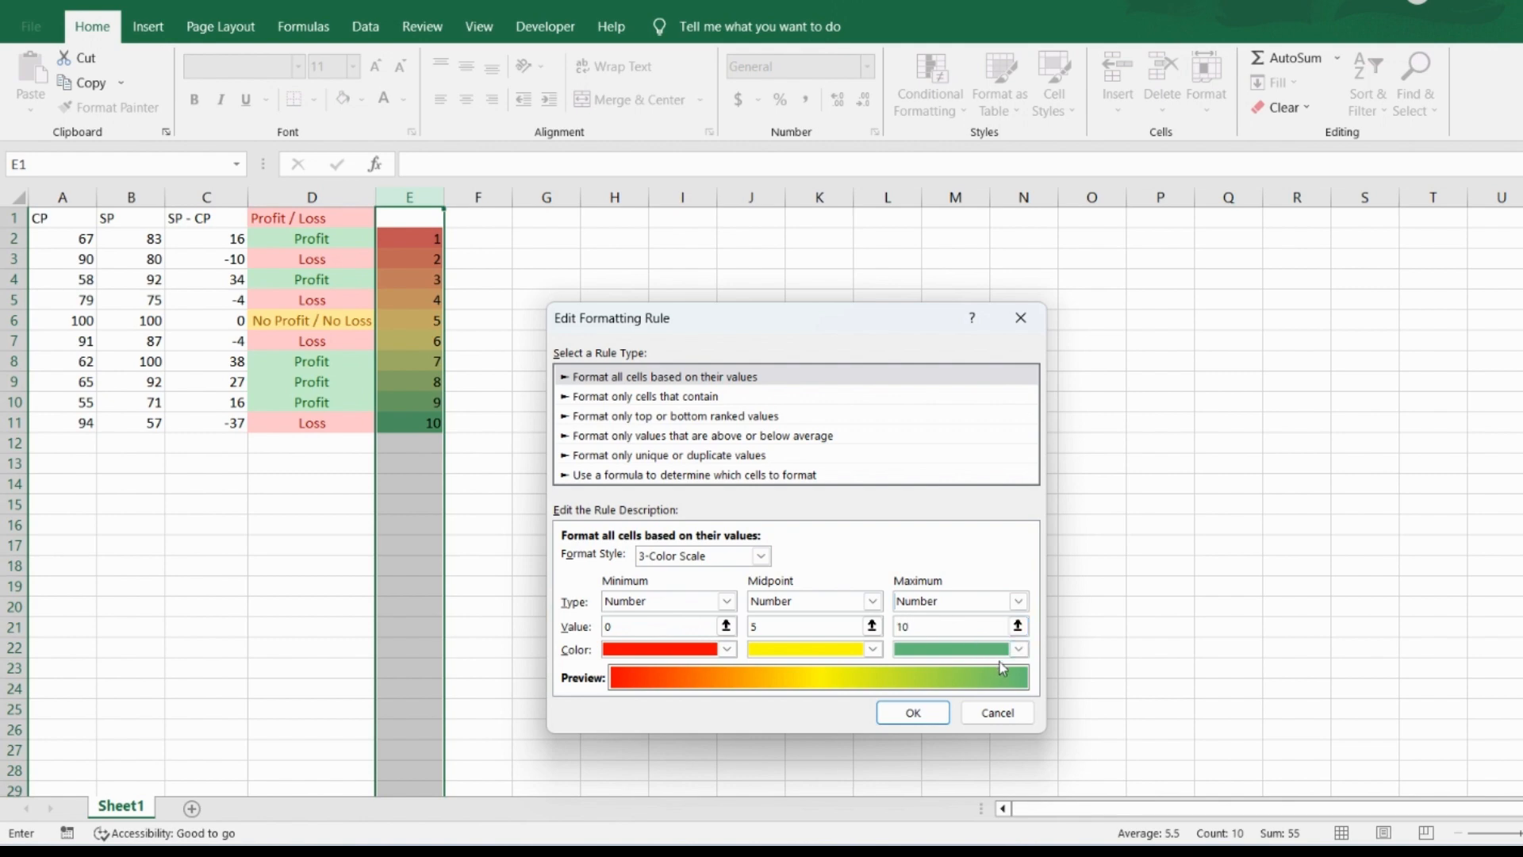
click(1020, 649)
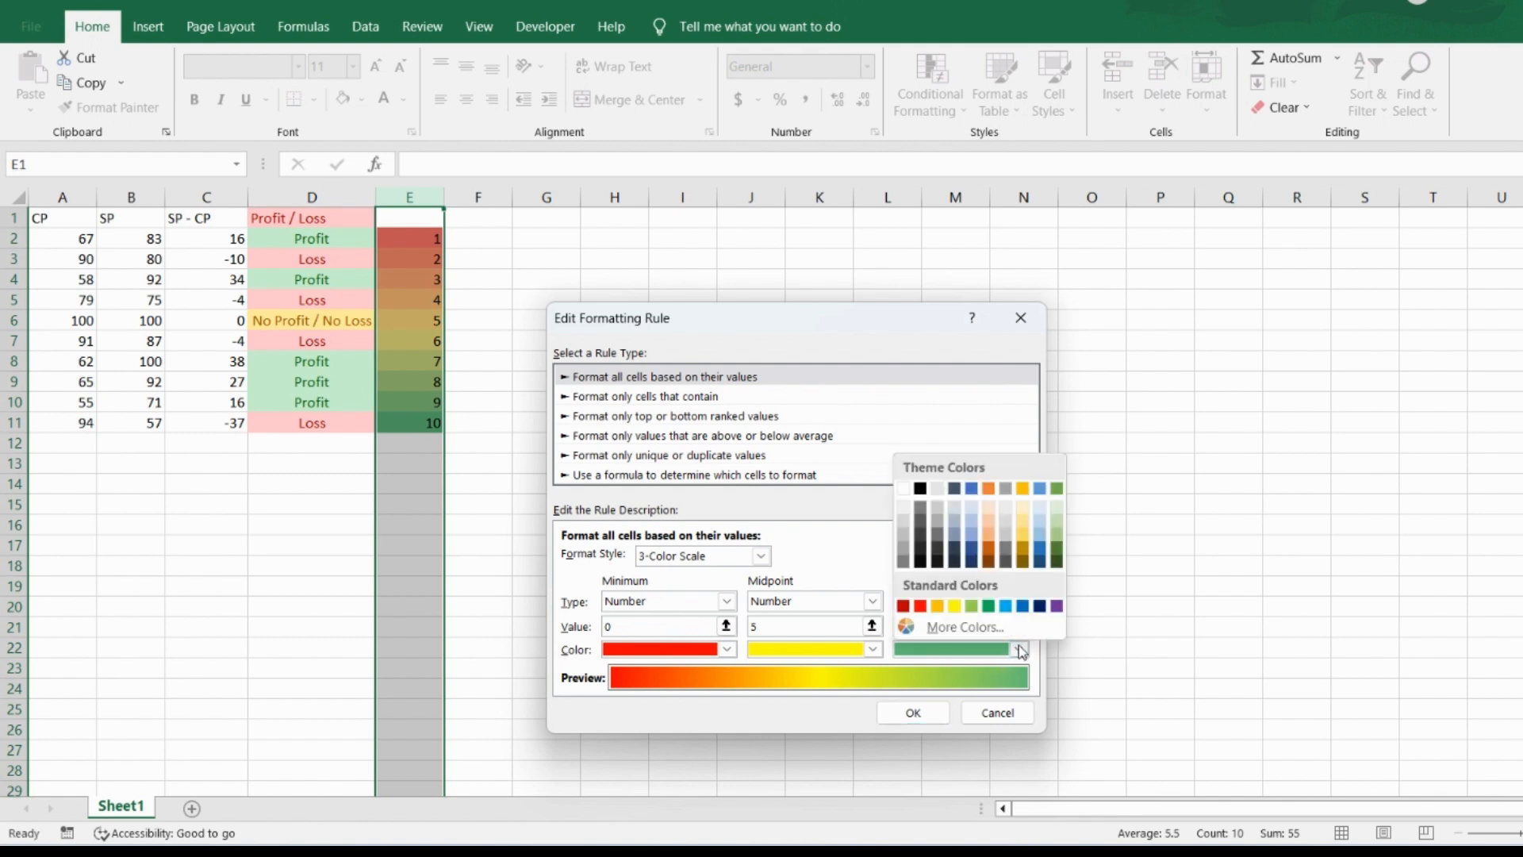
click(992, 607)
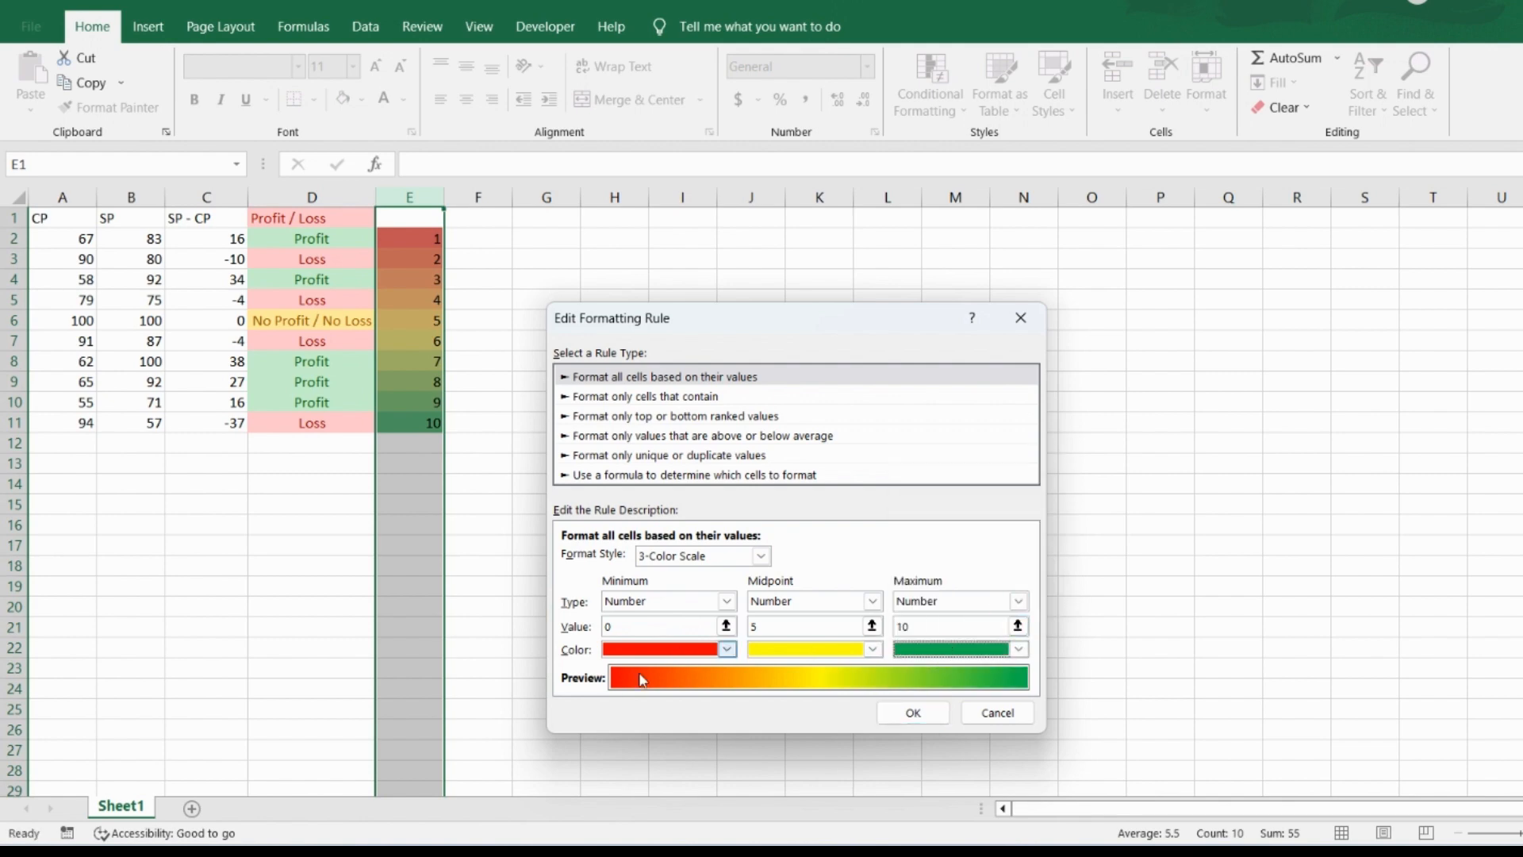
Step: Apply the edited color scale rule to column E and check the coloring of cells E2, E6, E7 and E11
click(625, 631)
click(905, 713)
click(1067, 659)
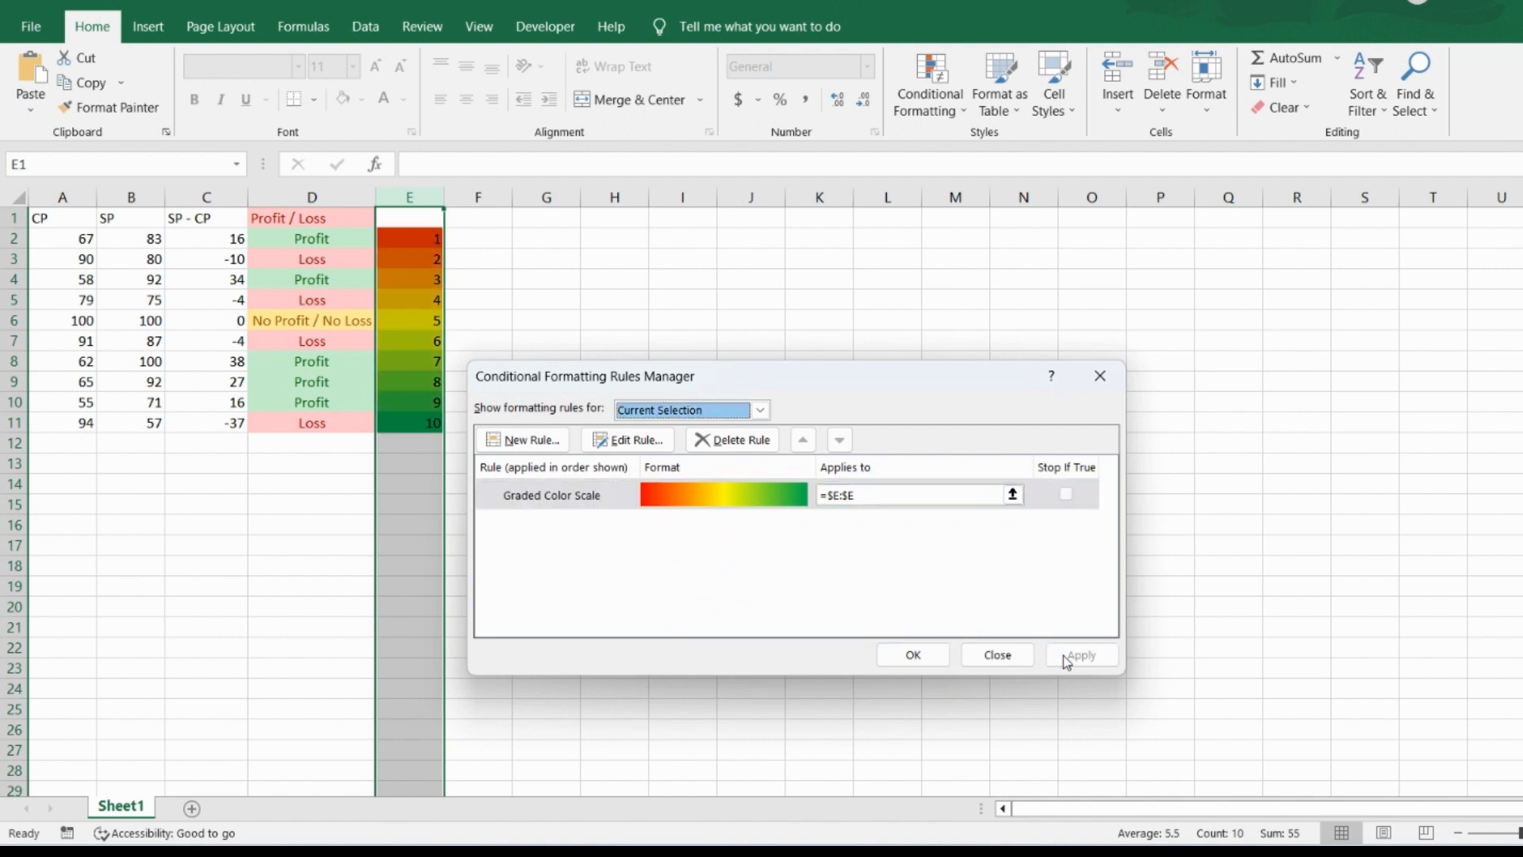
click(914, 656)
click(570, 365)
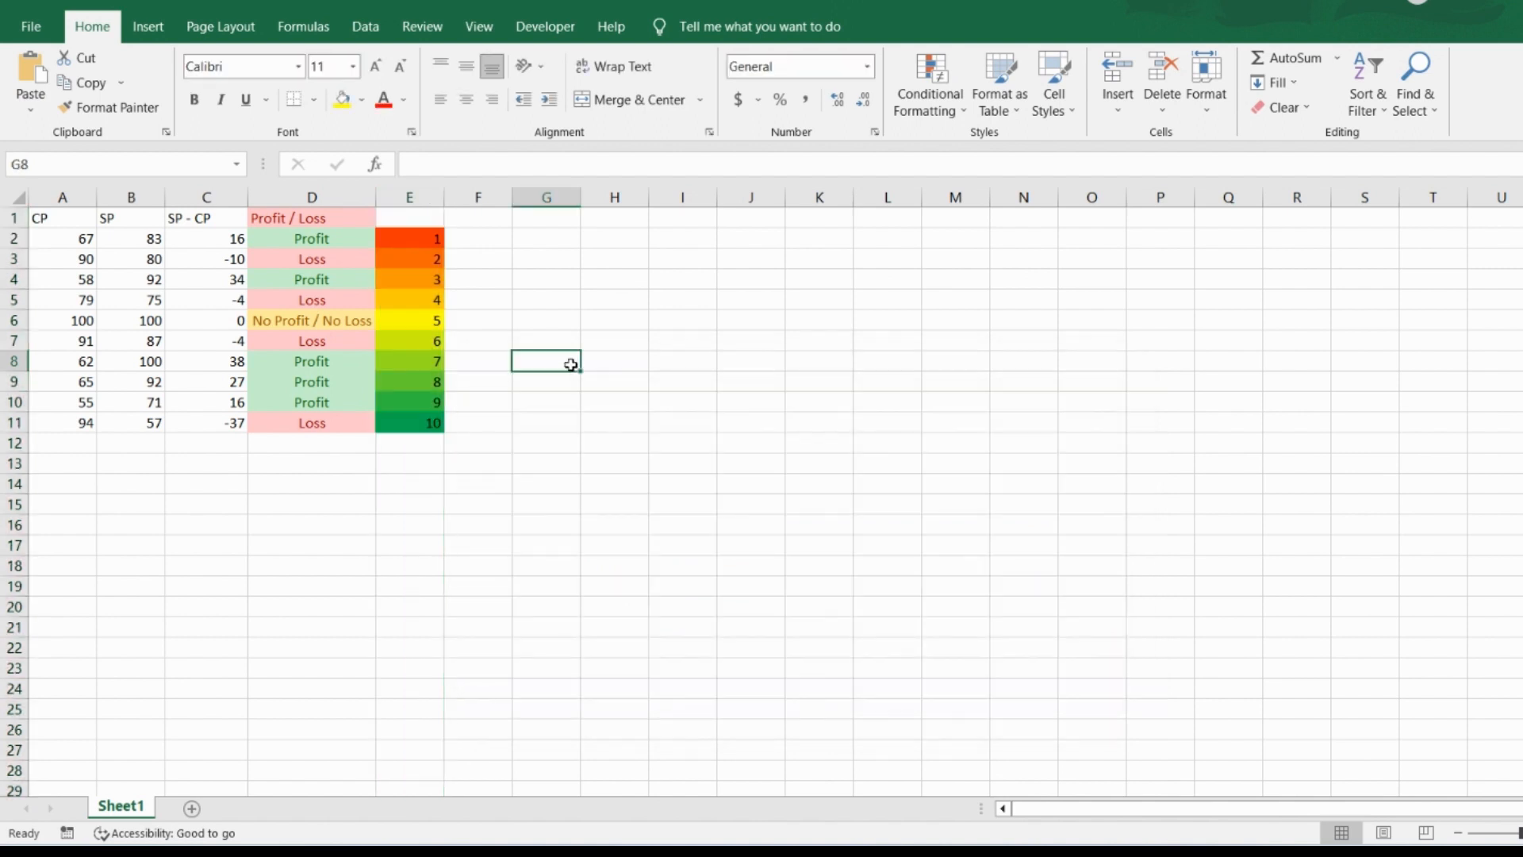
click(420, 239)
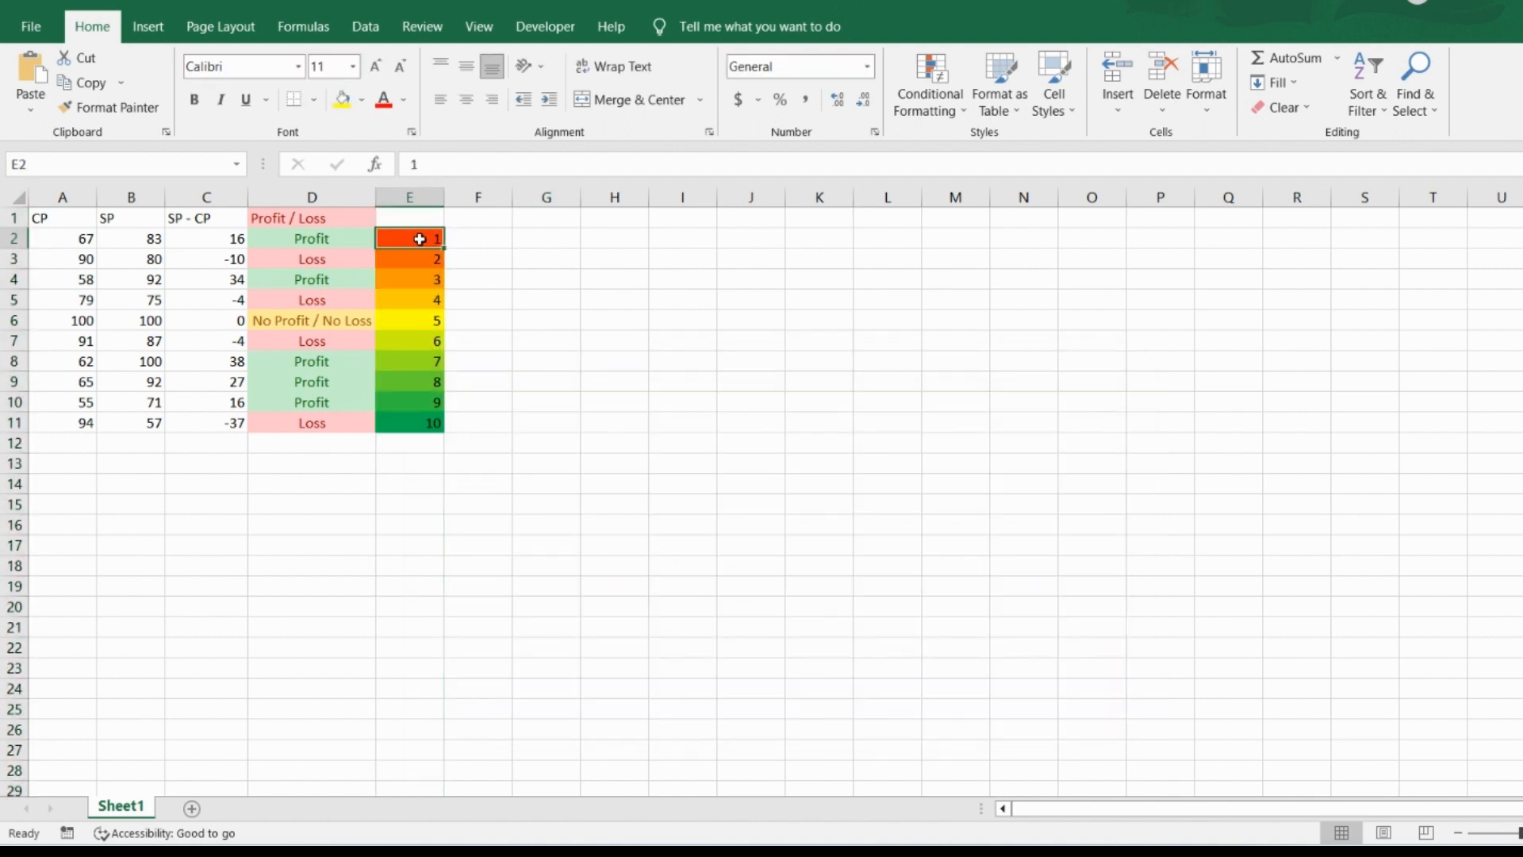
click(422, 318)
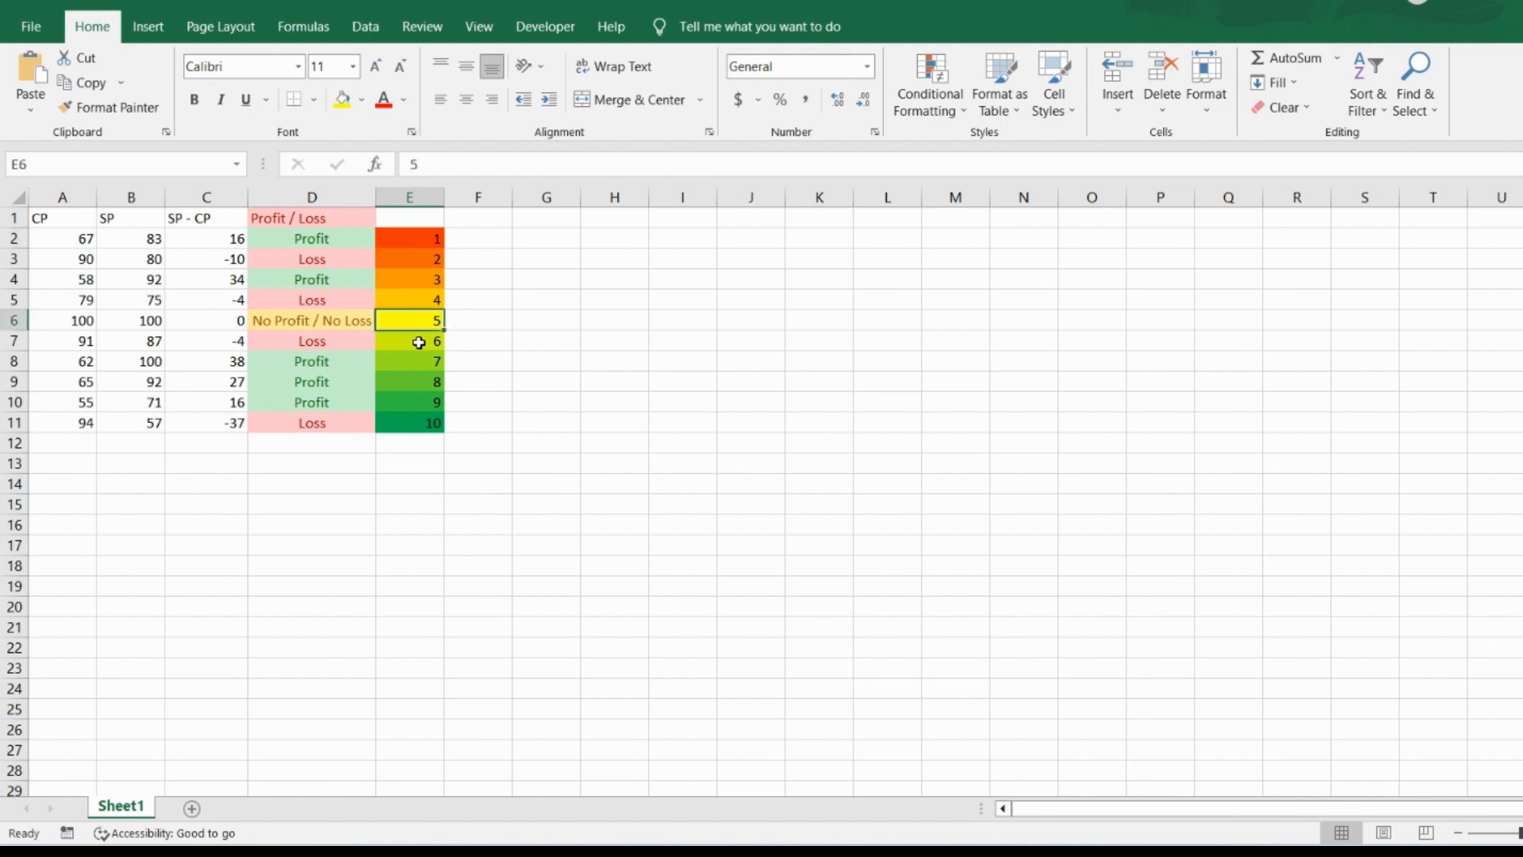
click(419, 342)
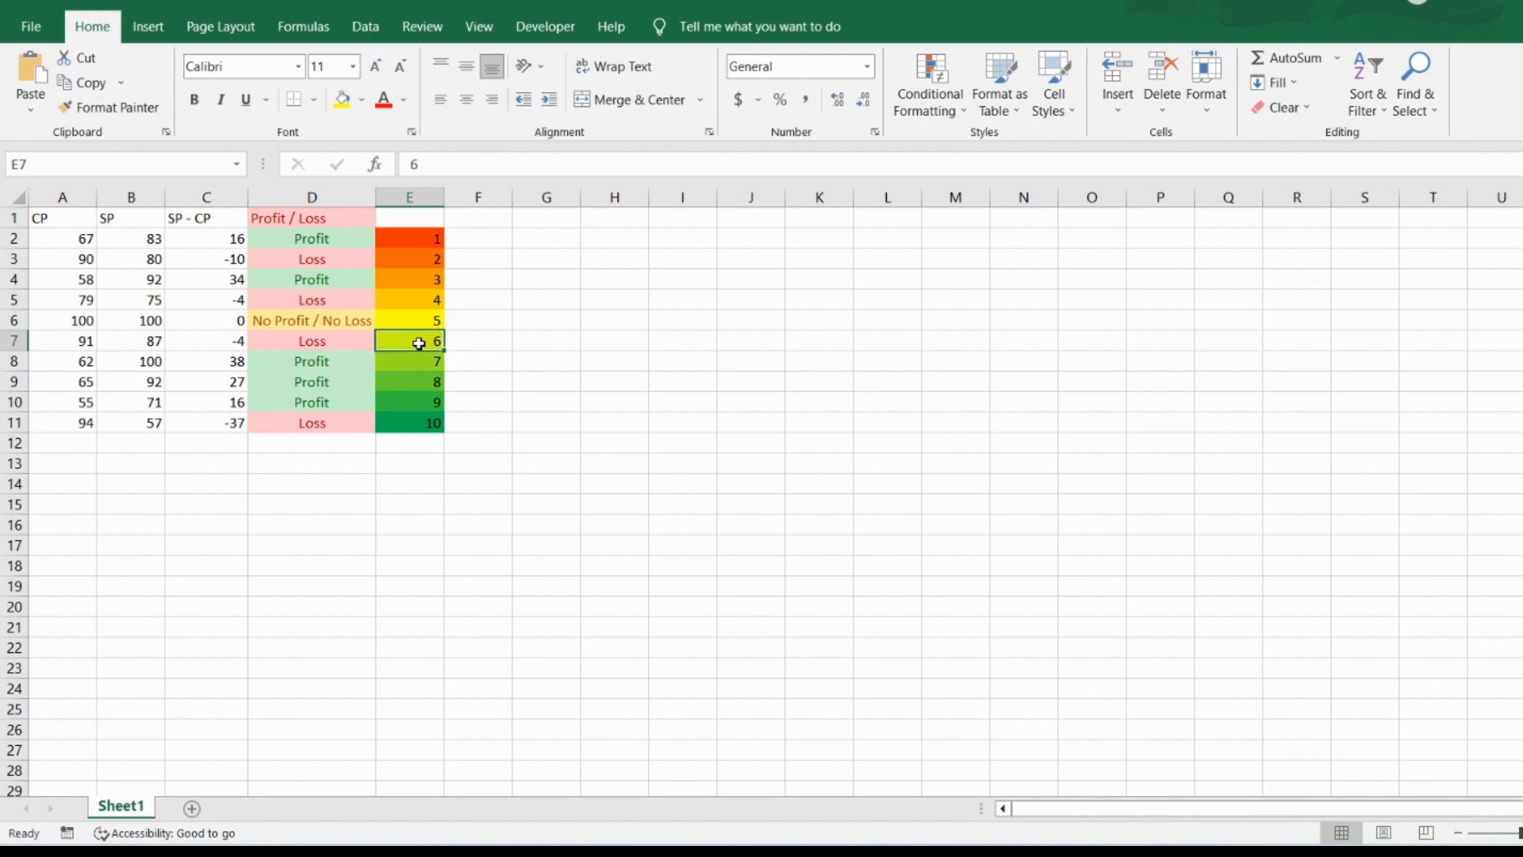
click(422, 427)
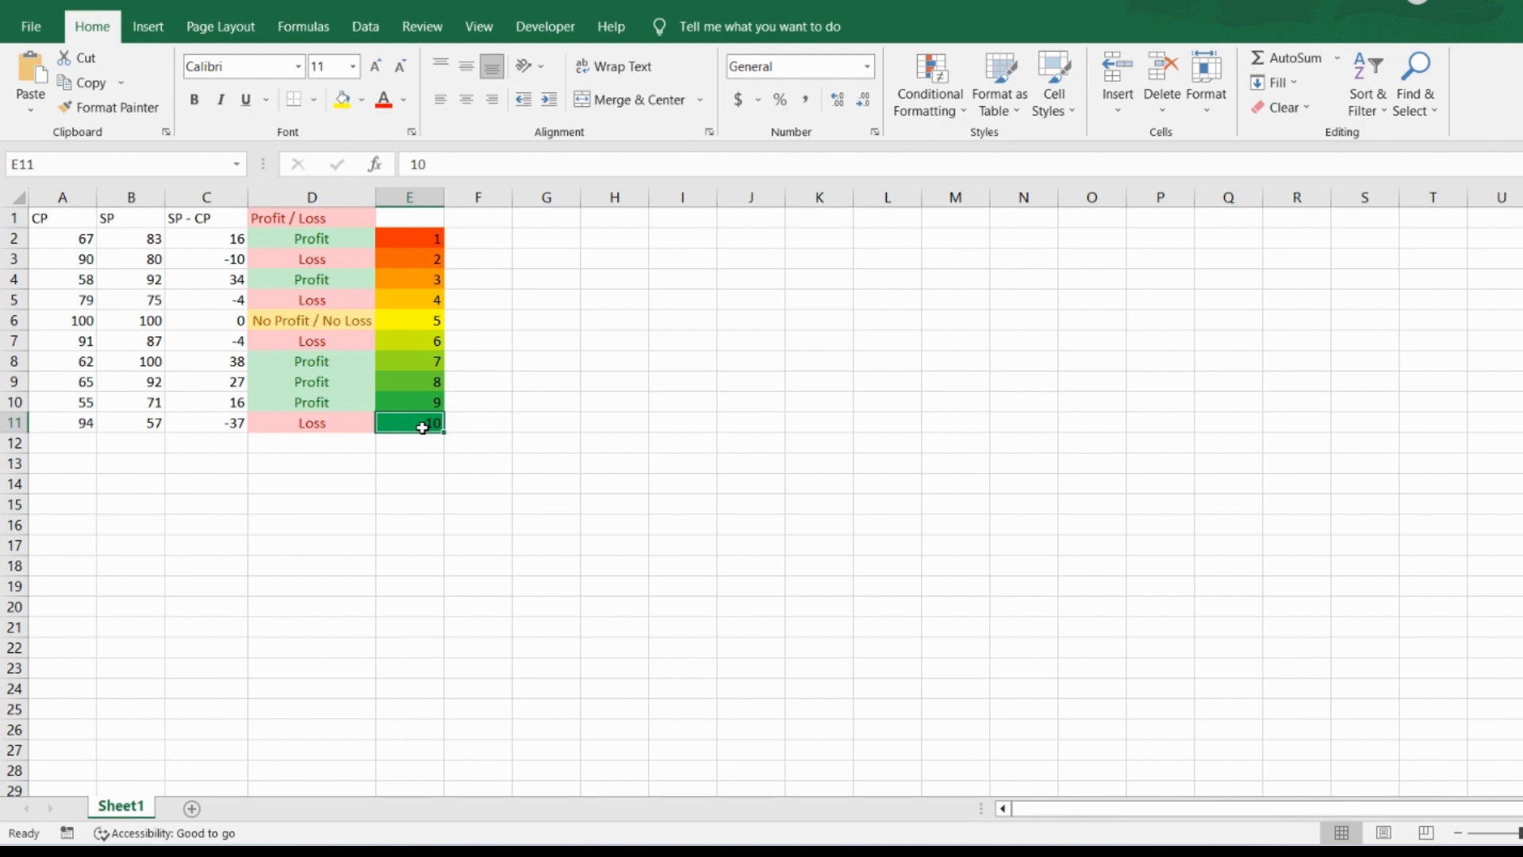
Step: Delete the graded color scale rule from column E through the conditional formatting rules manager and apply the change
click(413, 198)
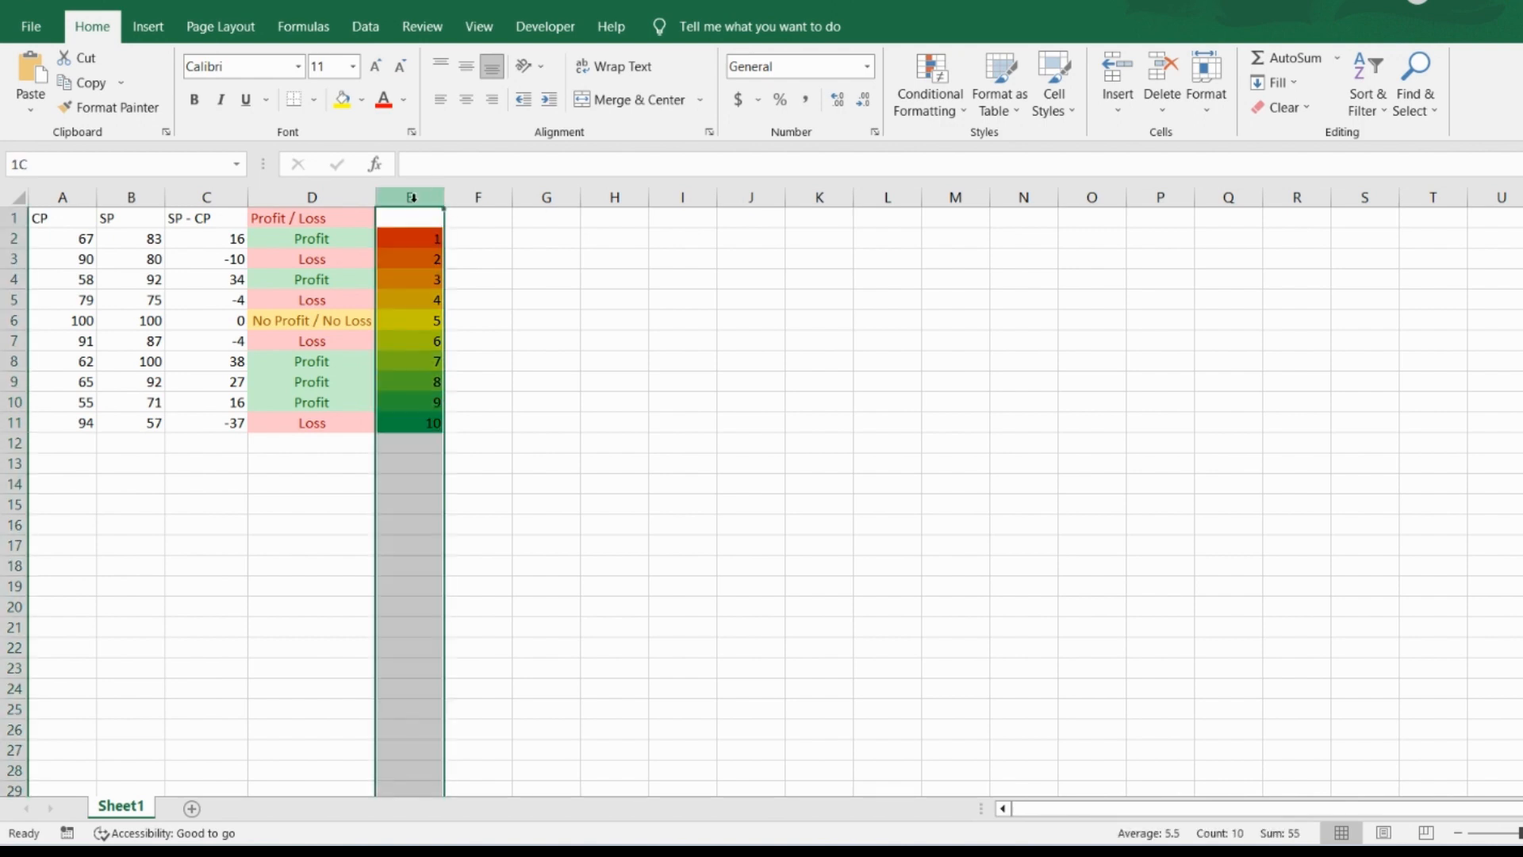
click(939, 79)
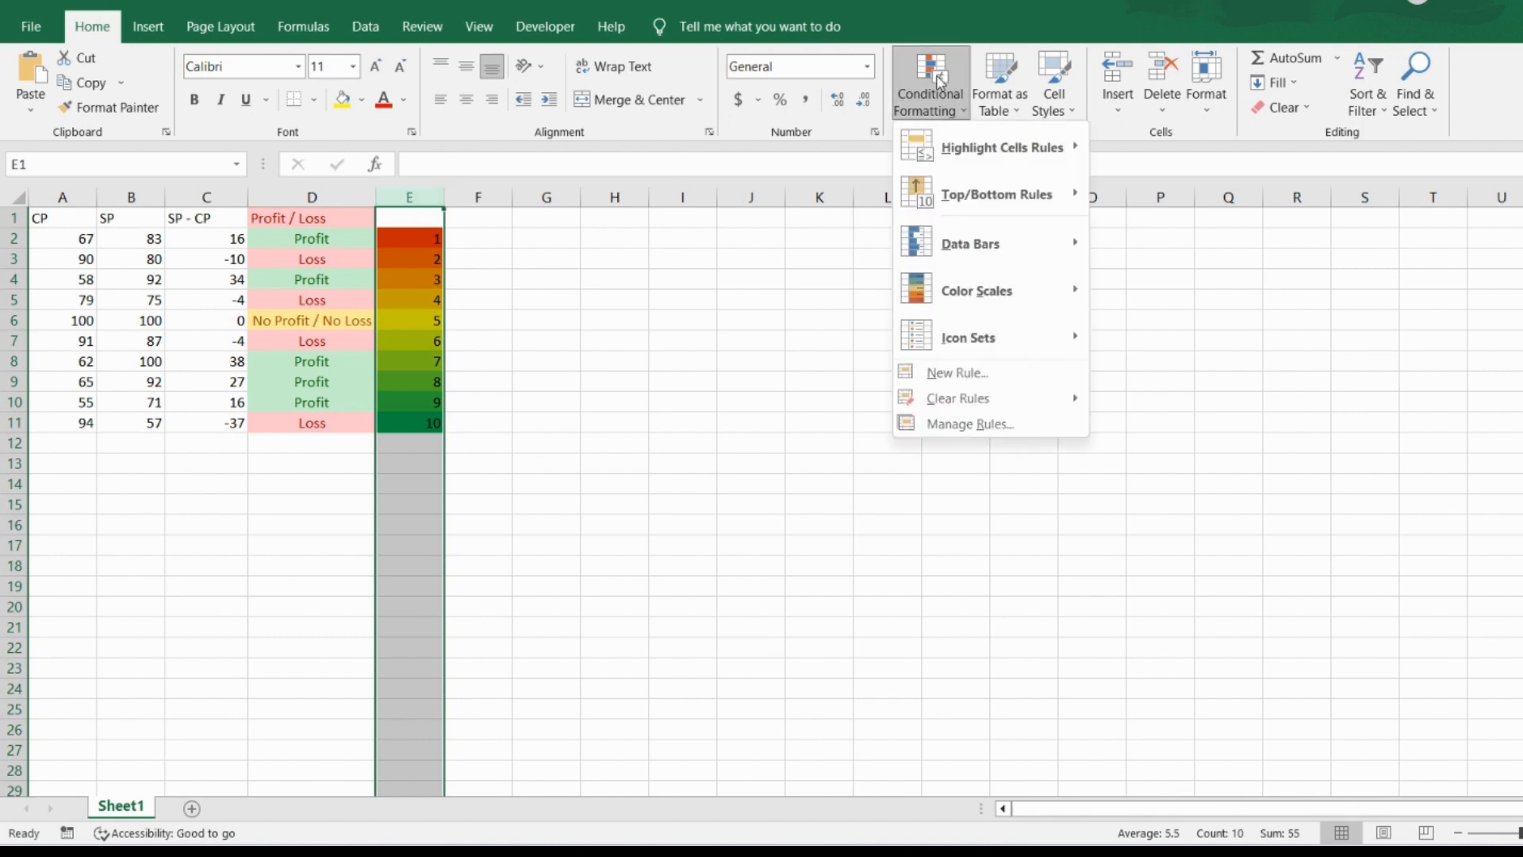
click(1027, 435)
click(615, 504)
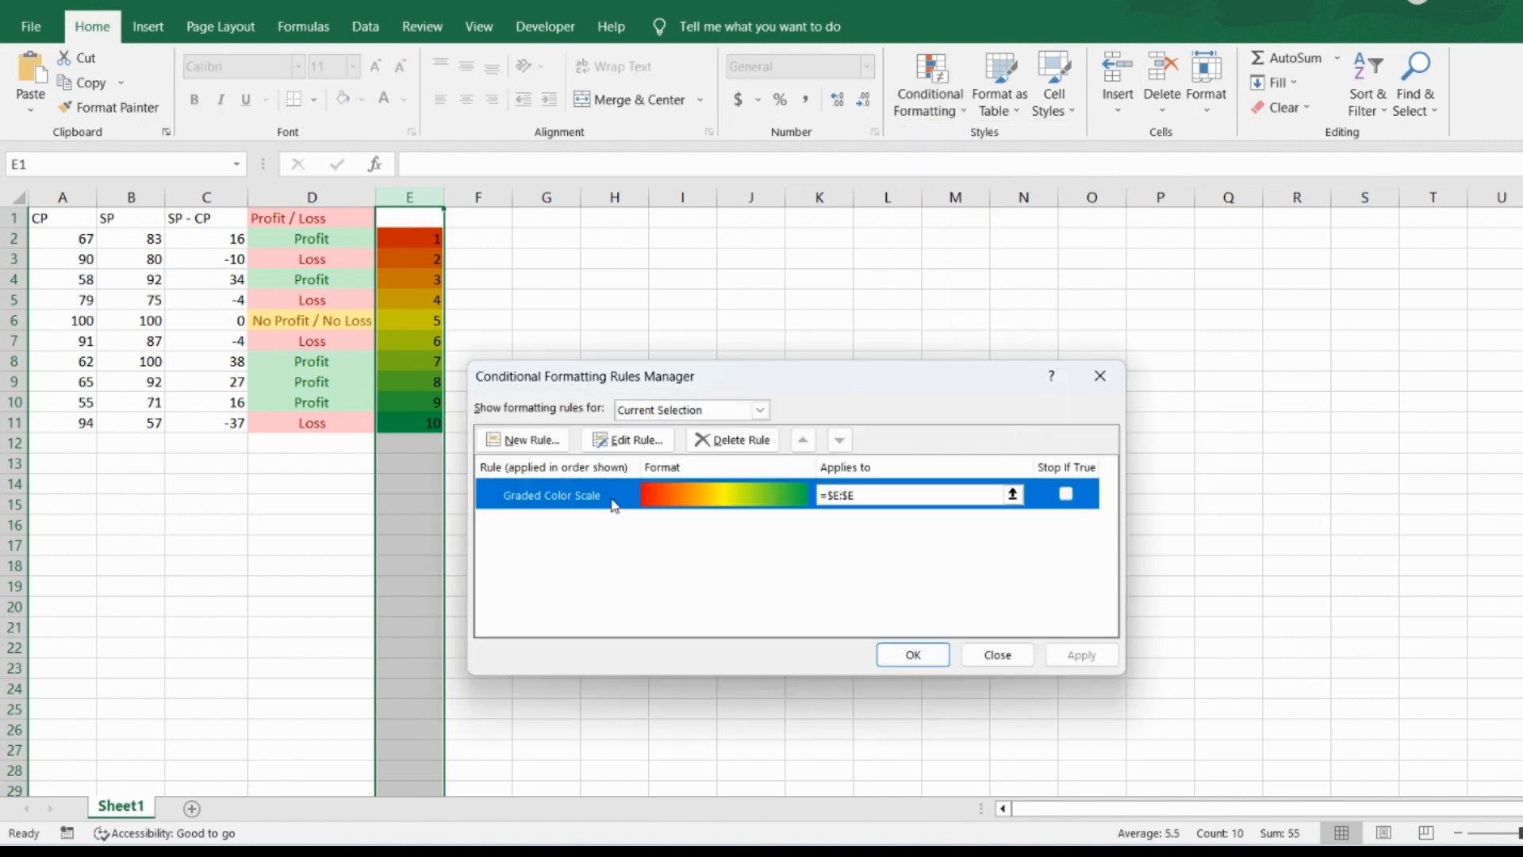
click(733, 439)
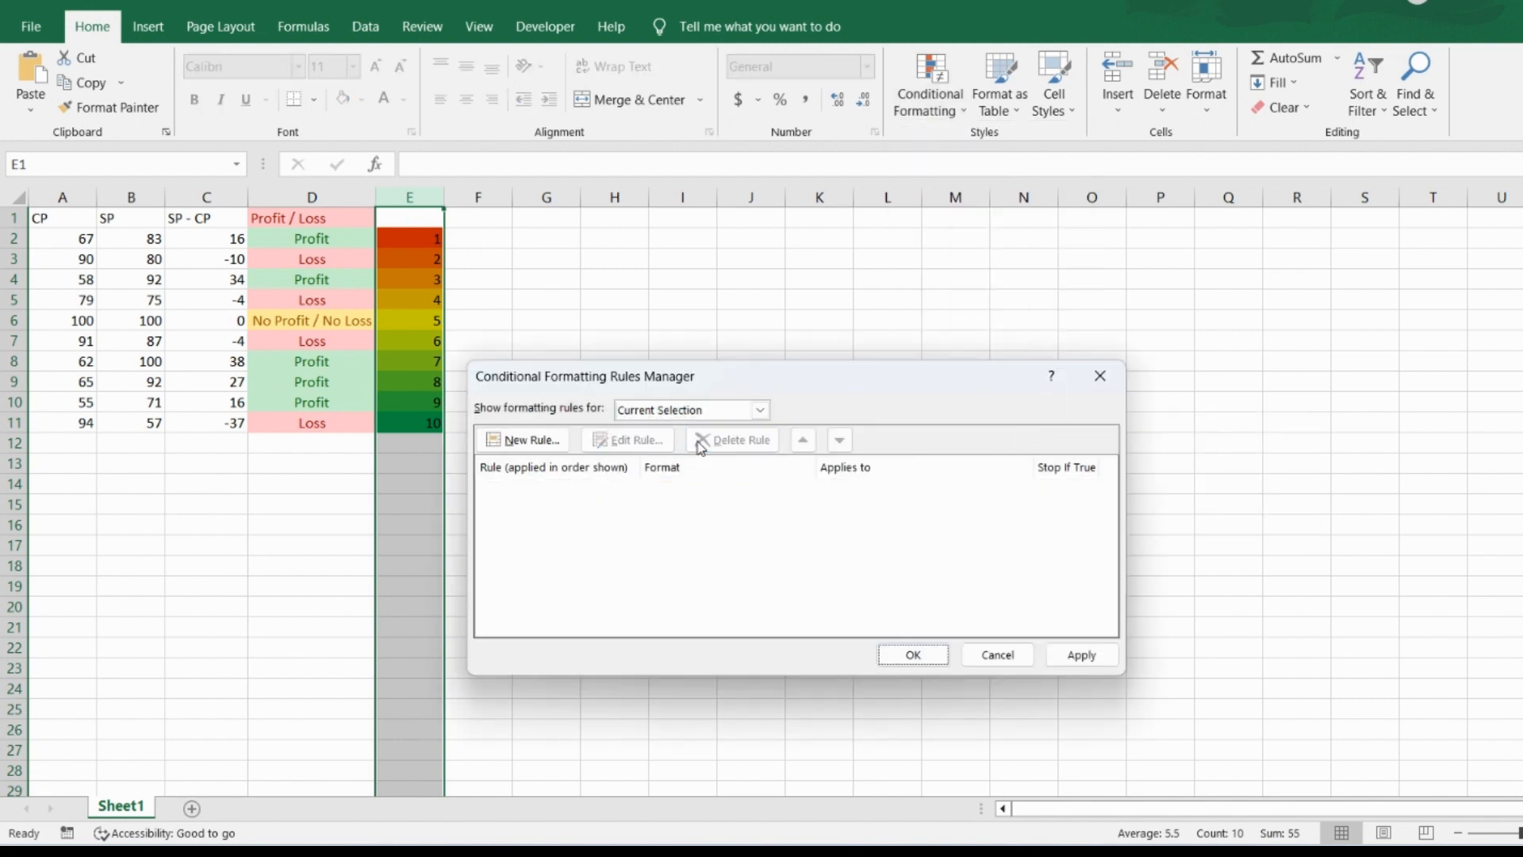
click(1058, 657)
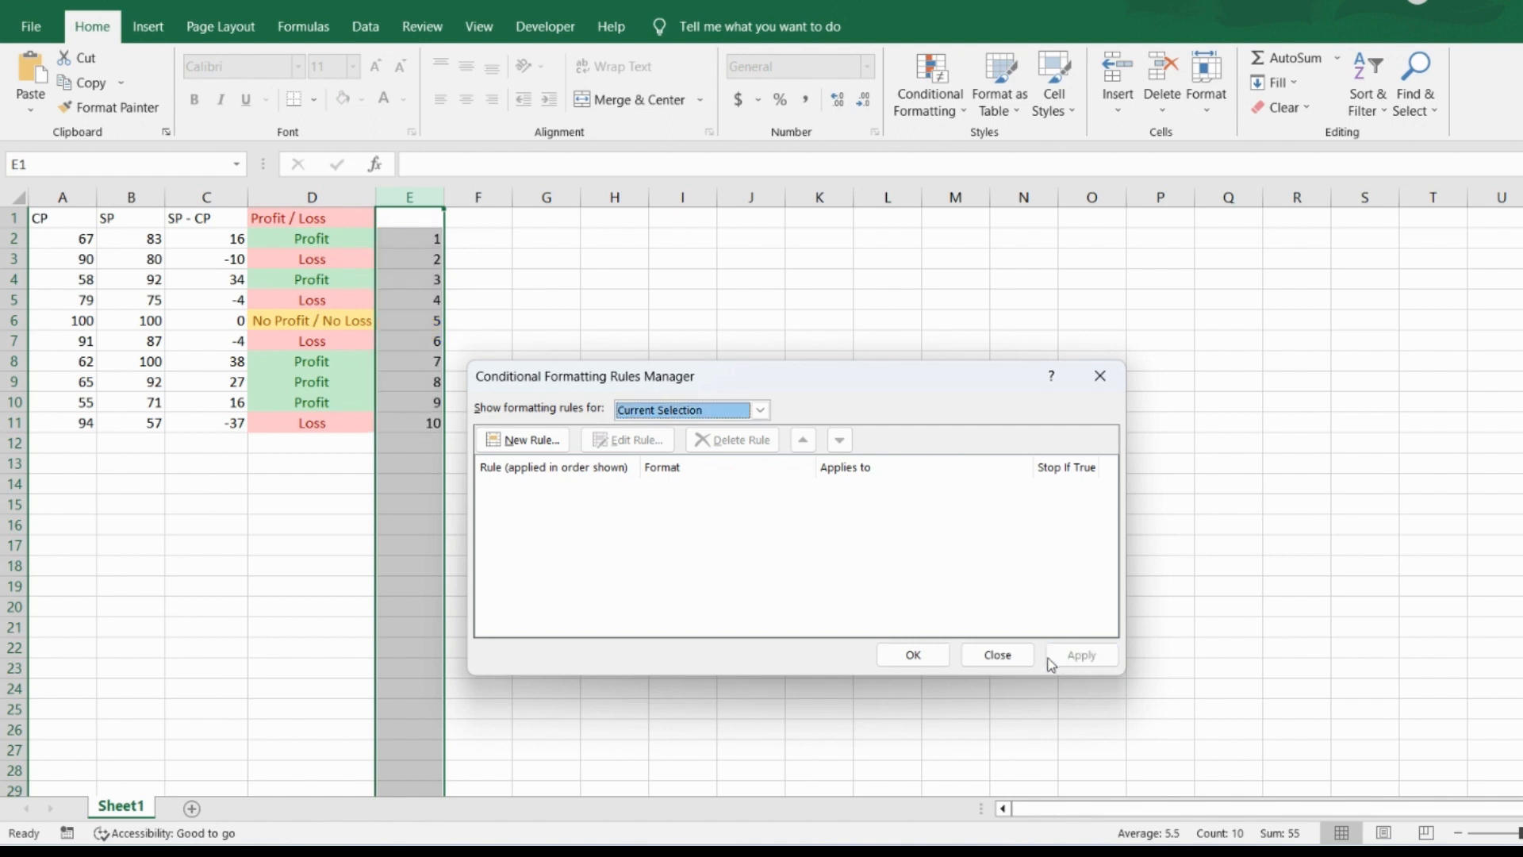
click(915, 656)
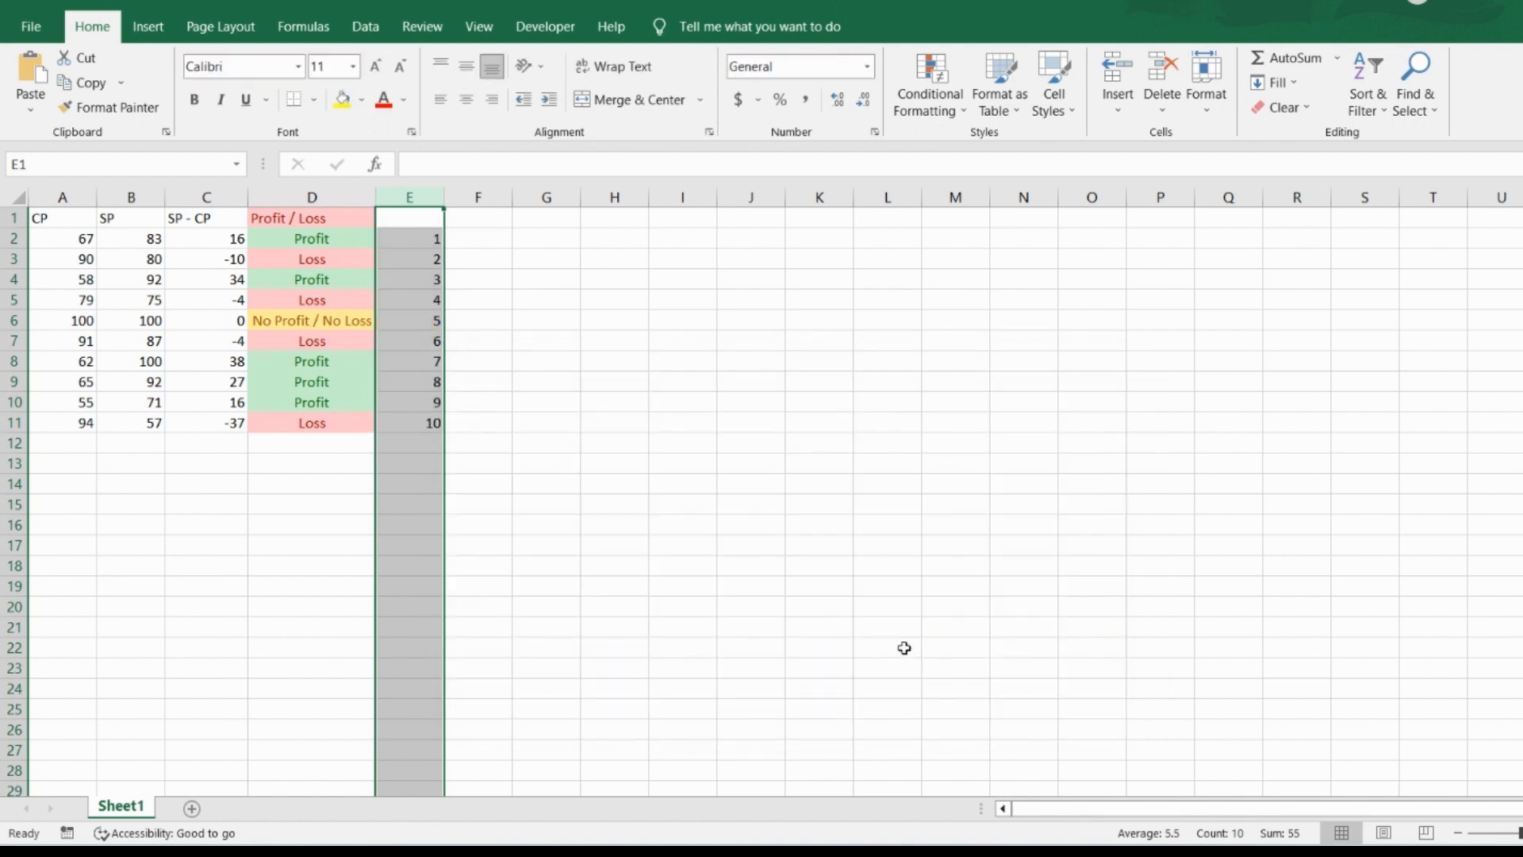
click(473, 233)
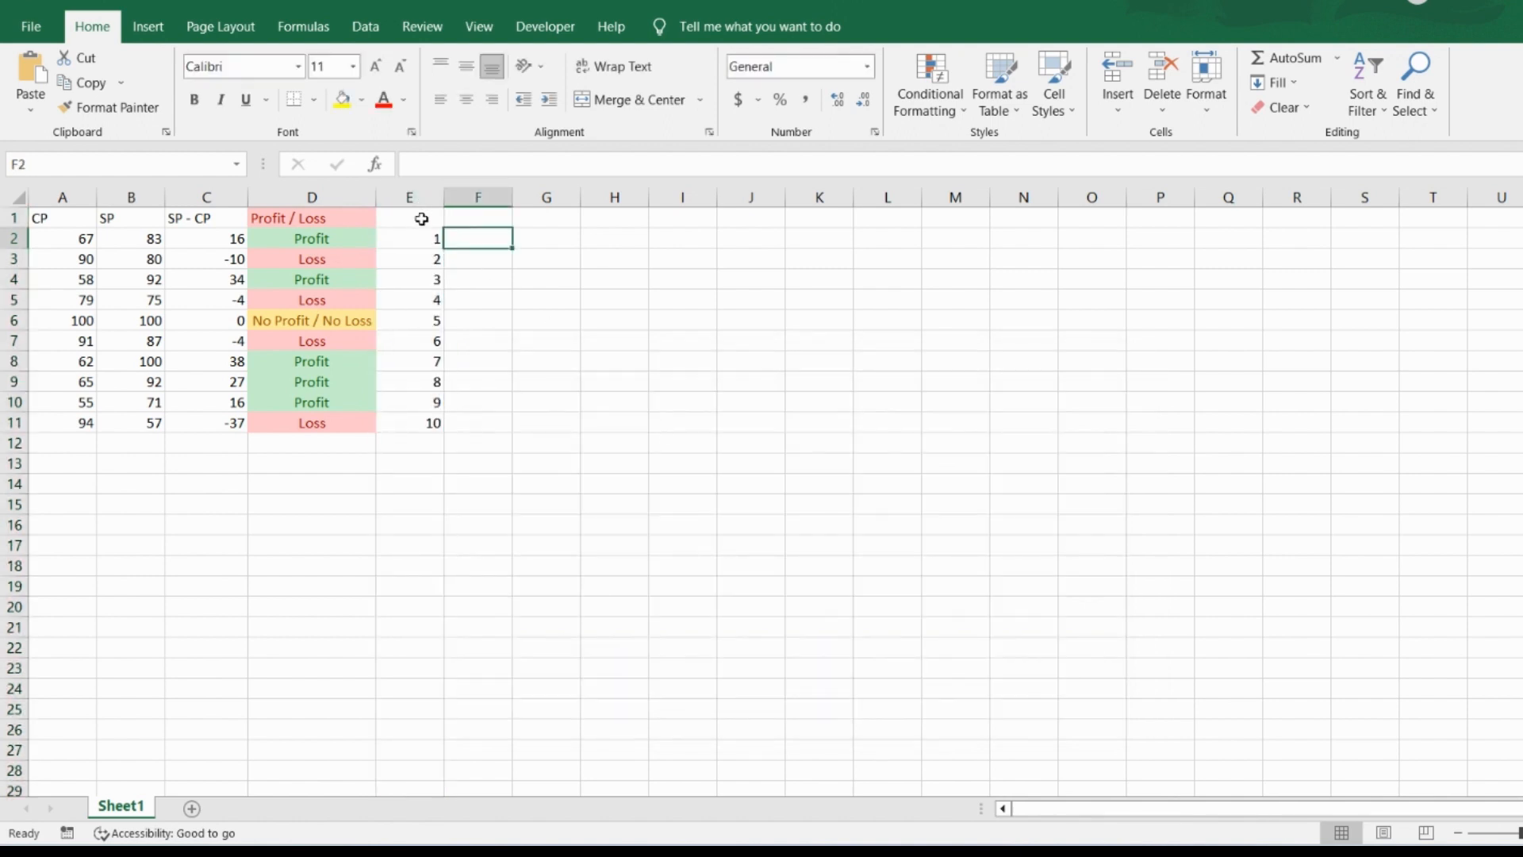
Step: Apply the colored three-arrow directional icon set to column E as conditional formatting
click(411, 196)
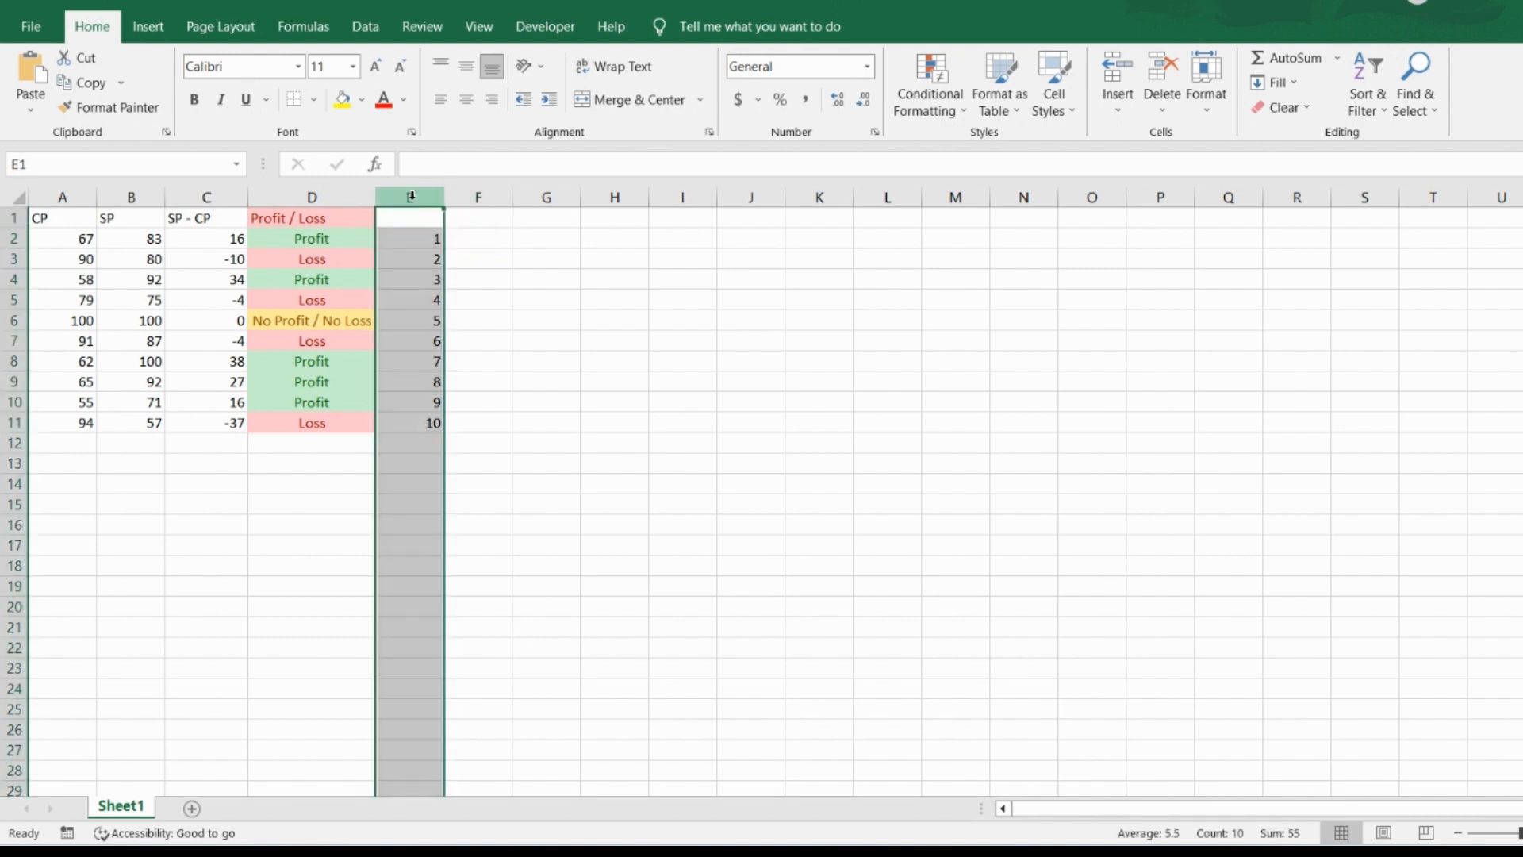
click(929, 87)
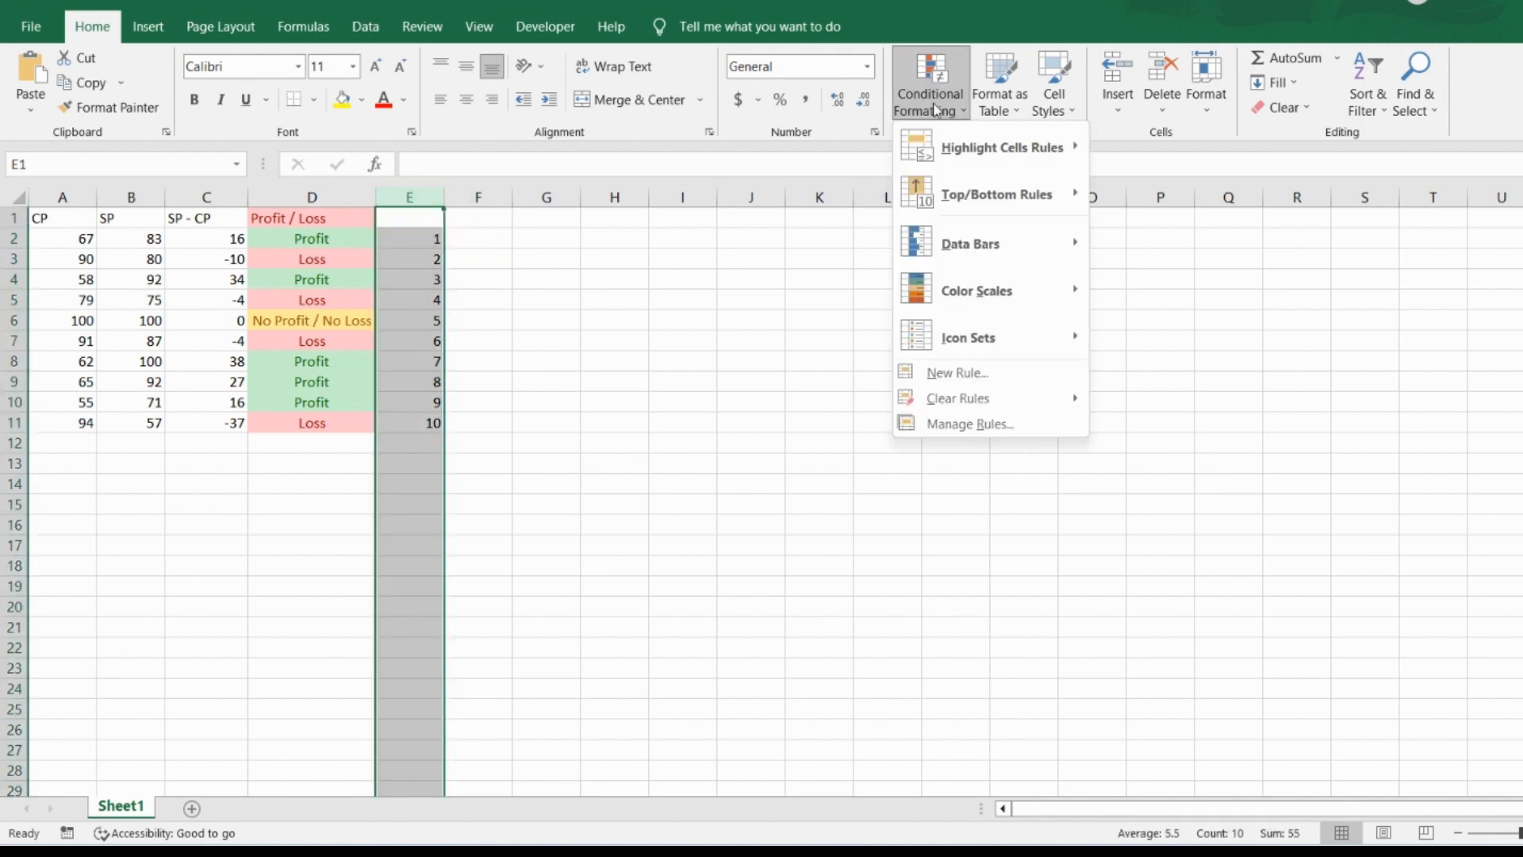
mouse_move(970, 341)
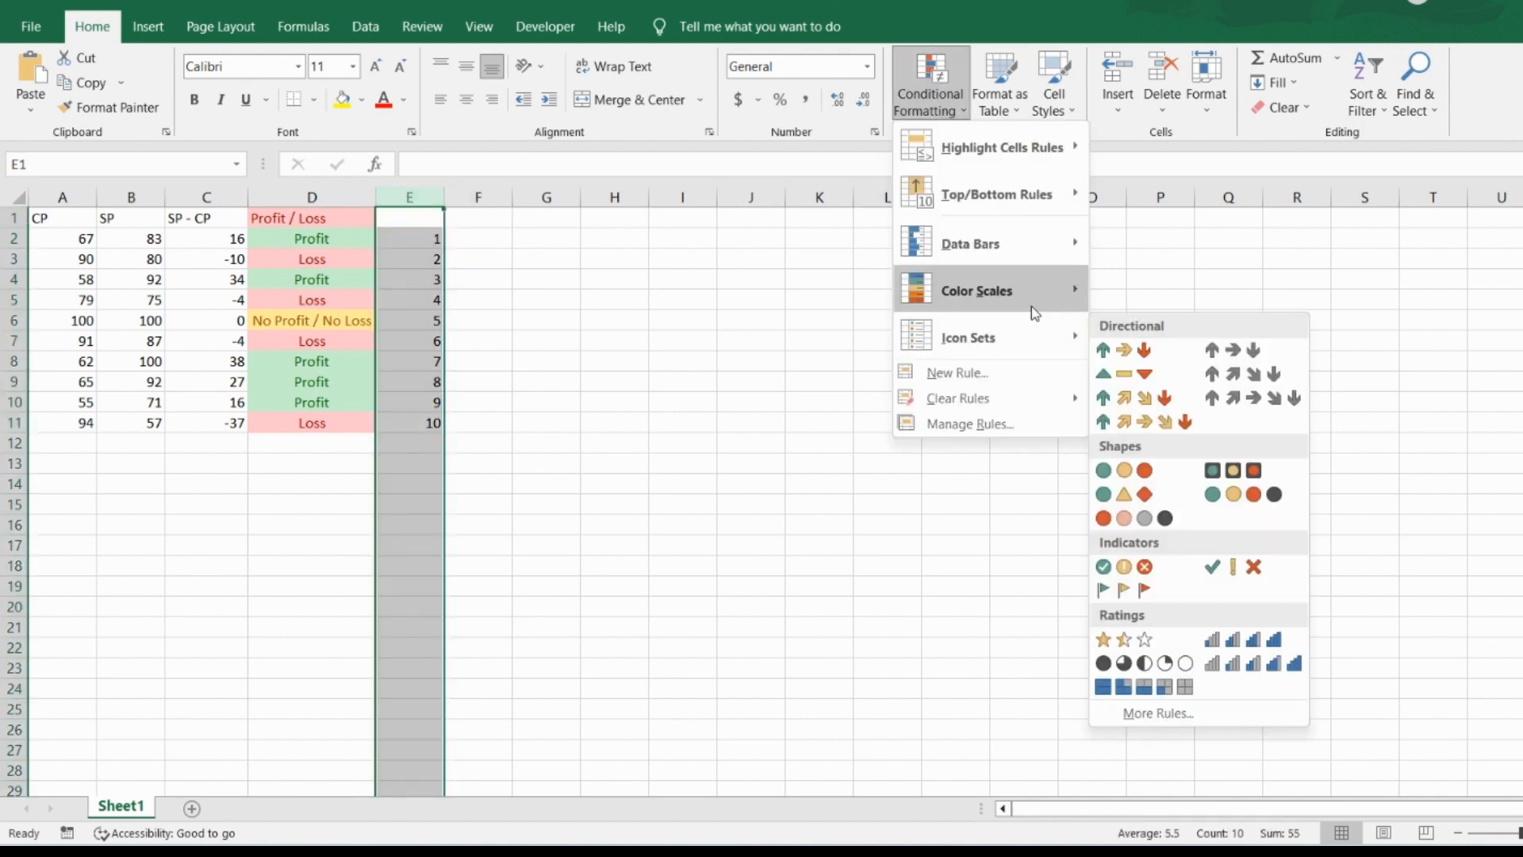
mouse_move(1037, 298)
mouse_move(1024, 349)
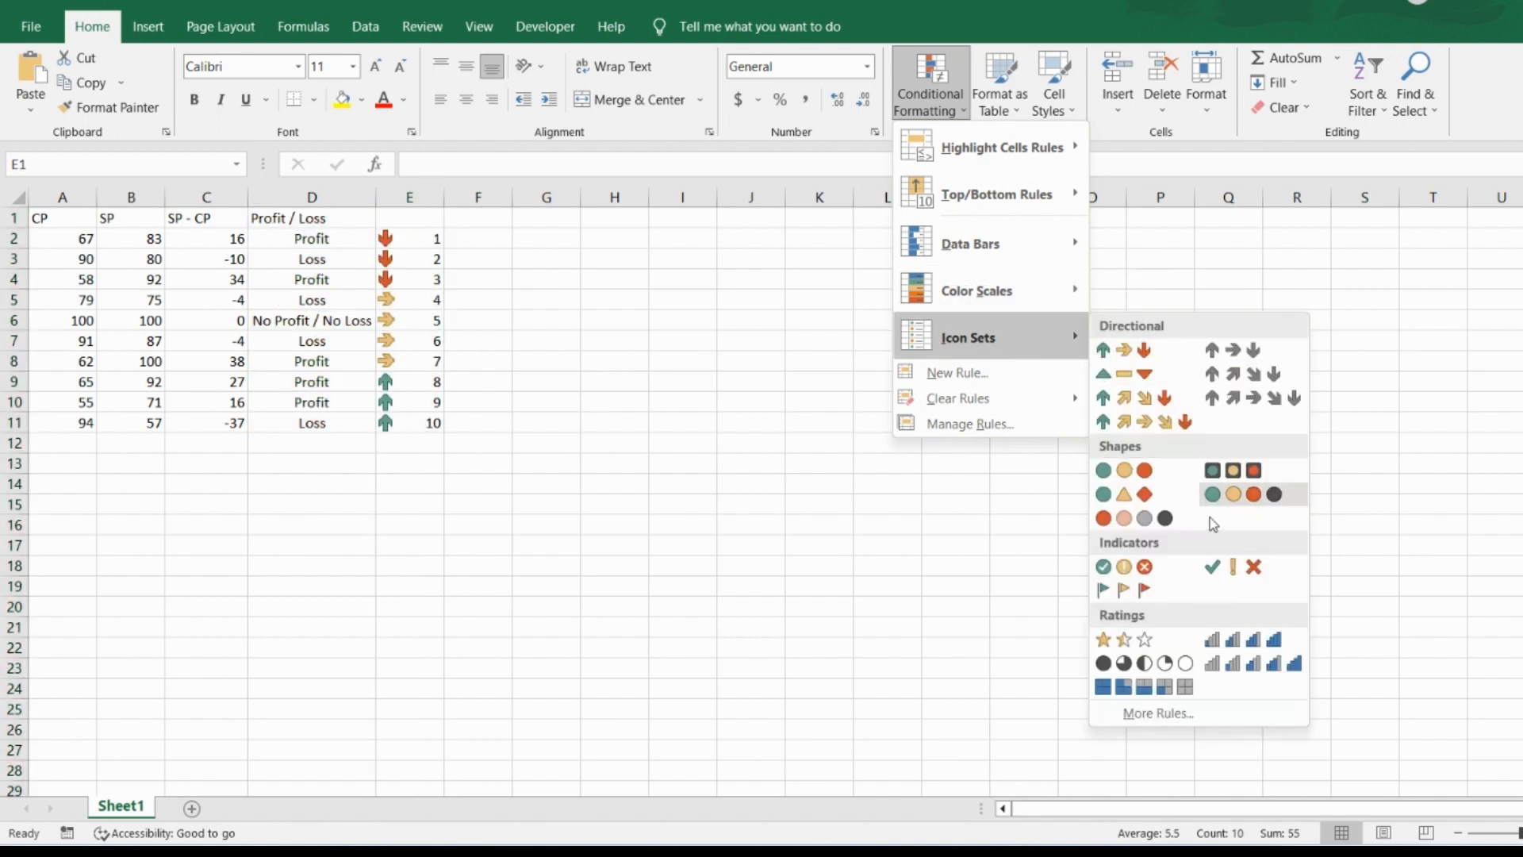
click(1106, 350)
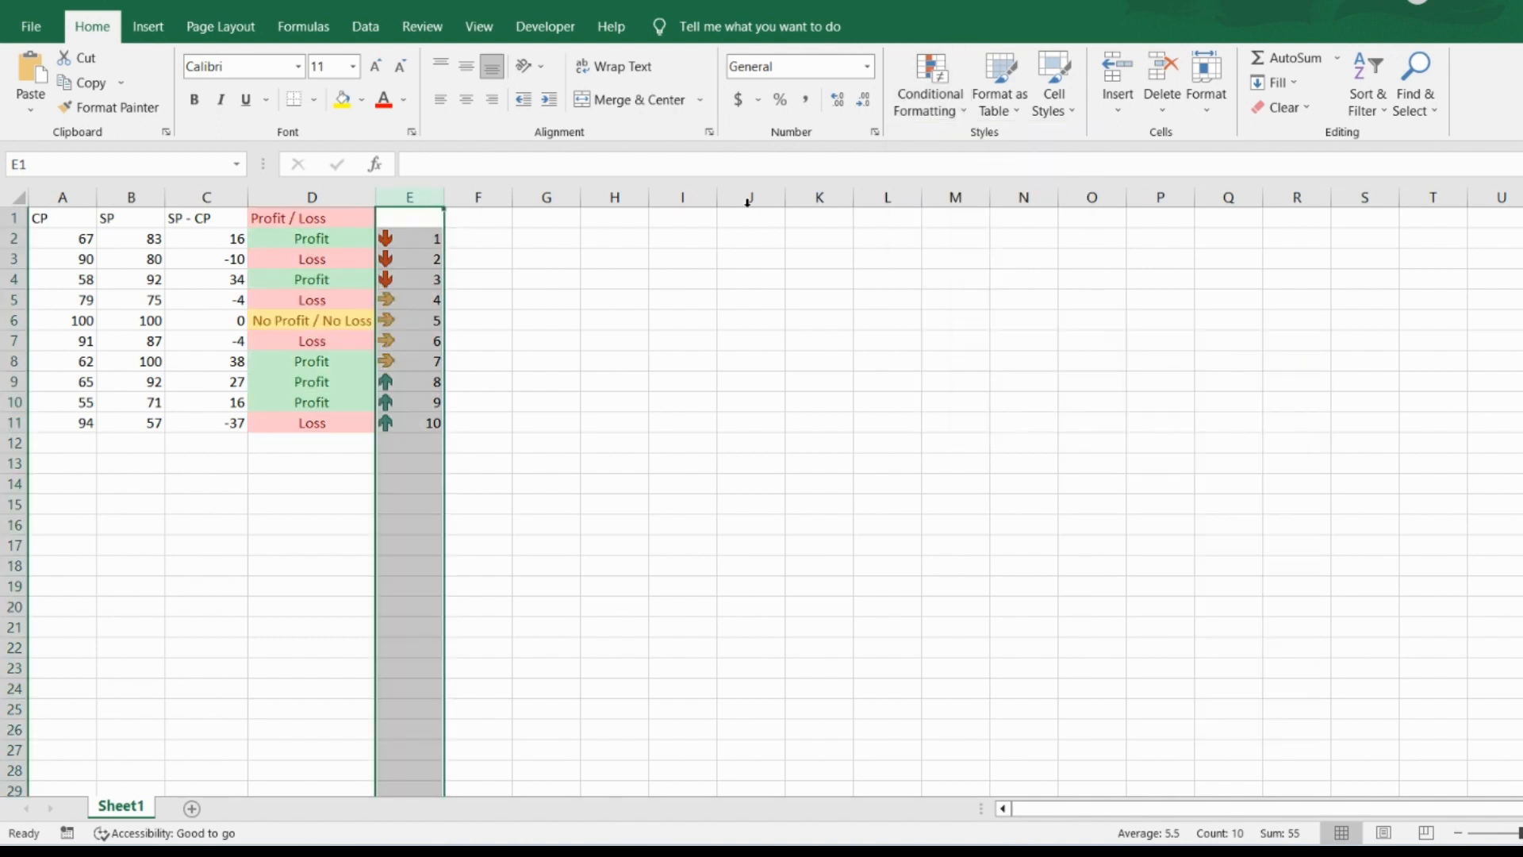
Step: Open column E's icon set rule for editing through the conditional formatting rules manager
click(933, 75)
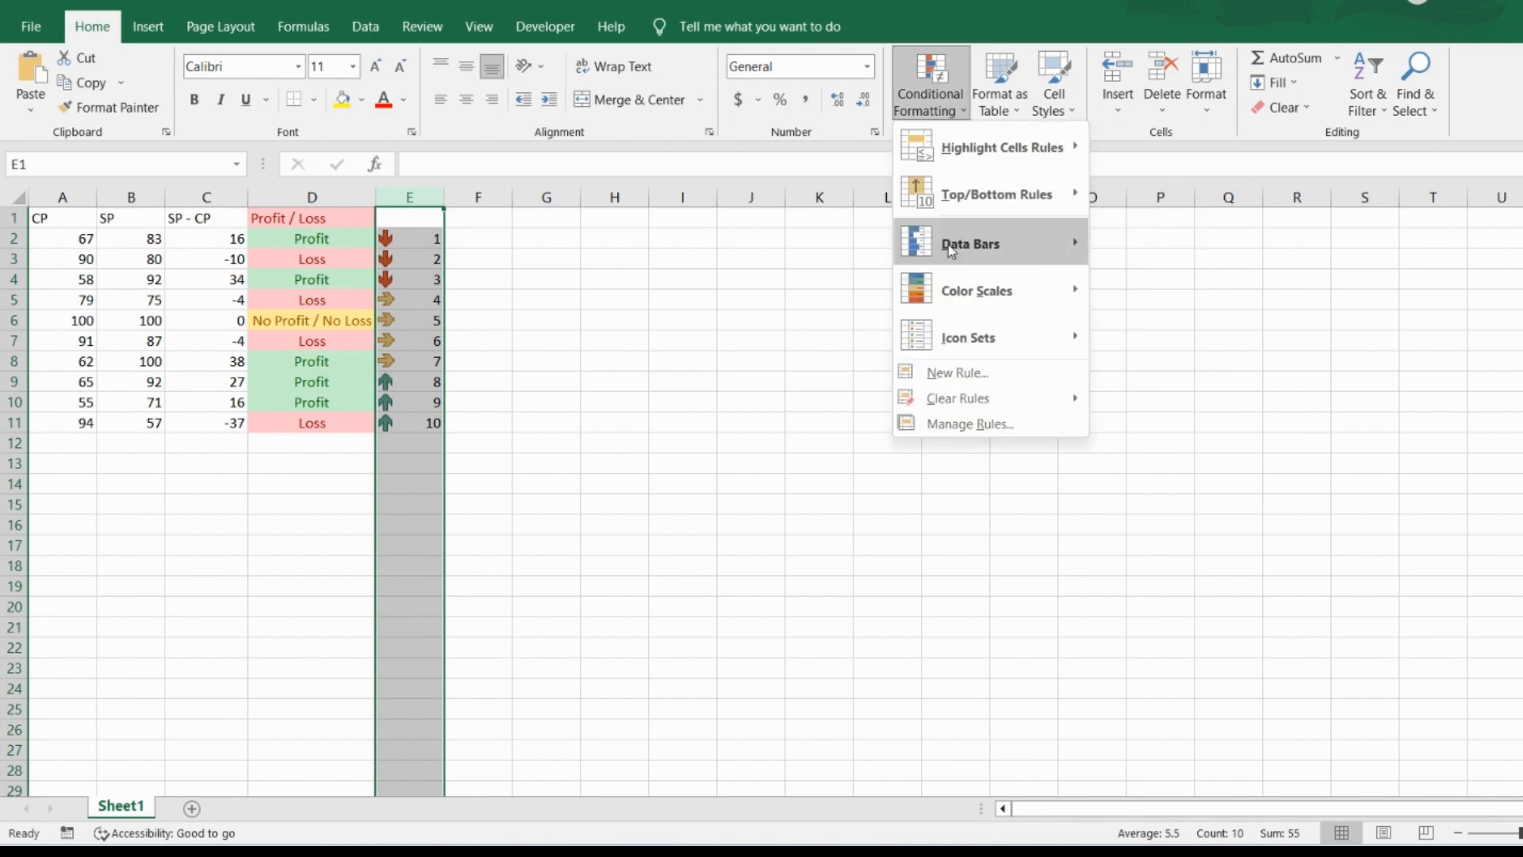
click(1022, 426)
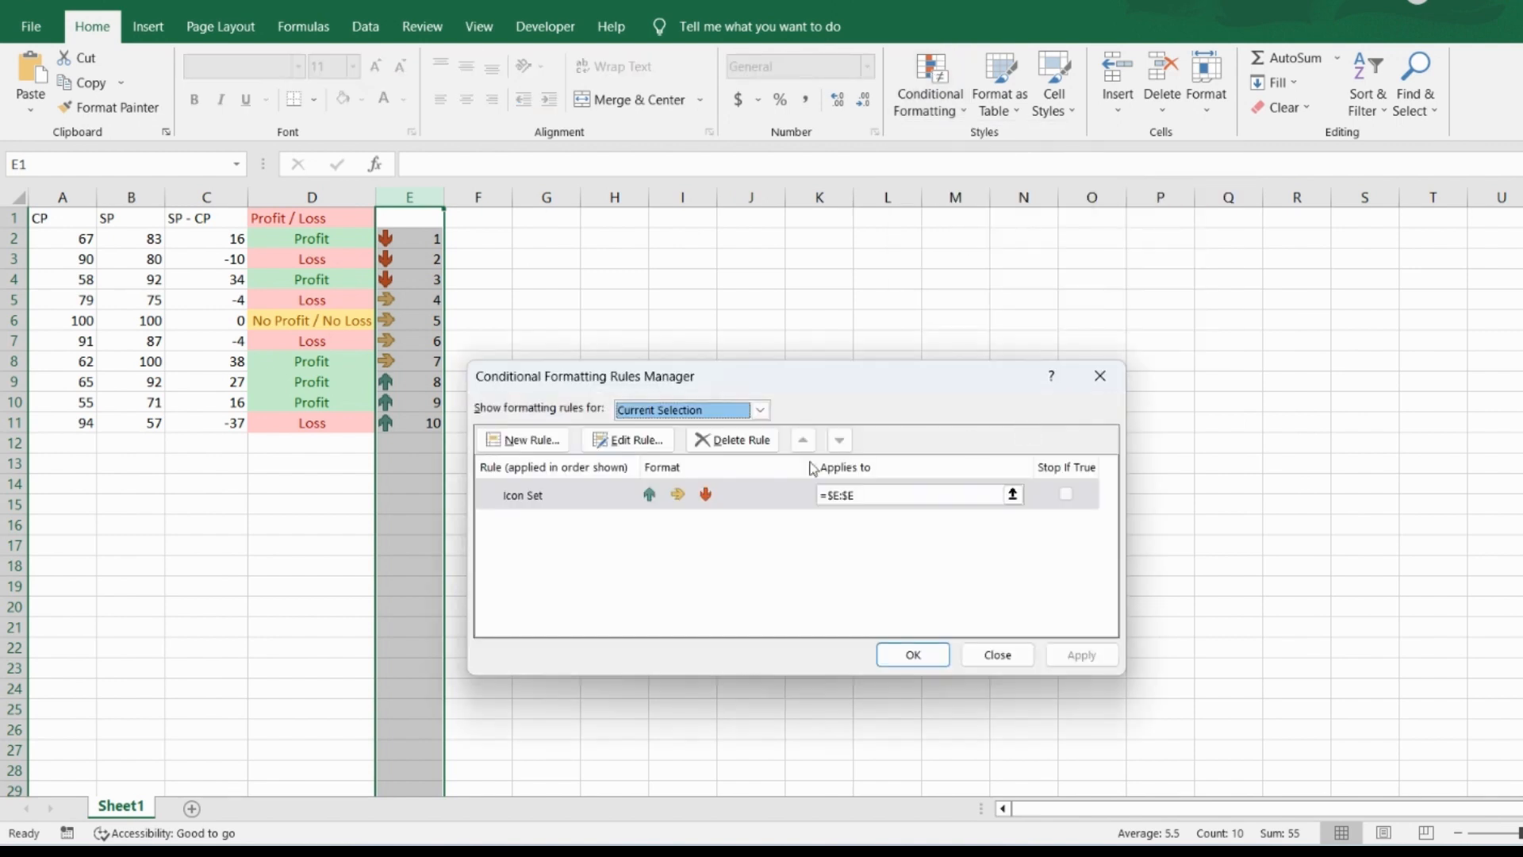
click(590, 503)
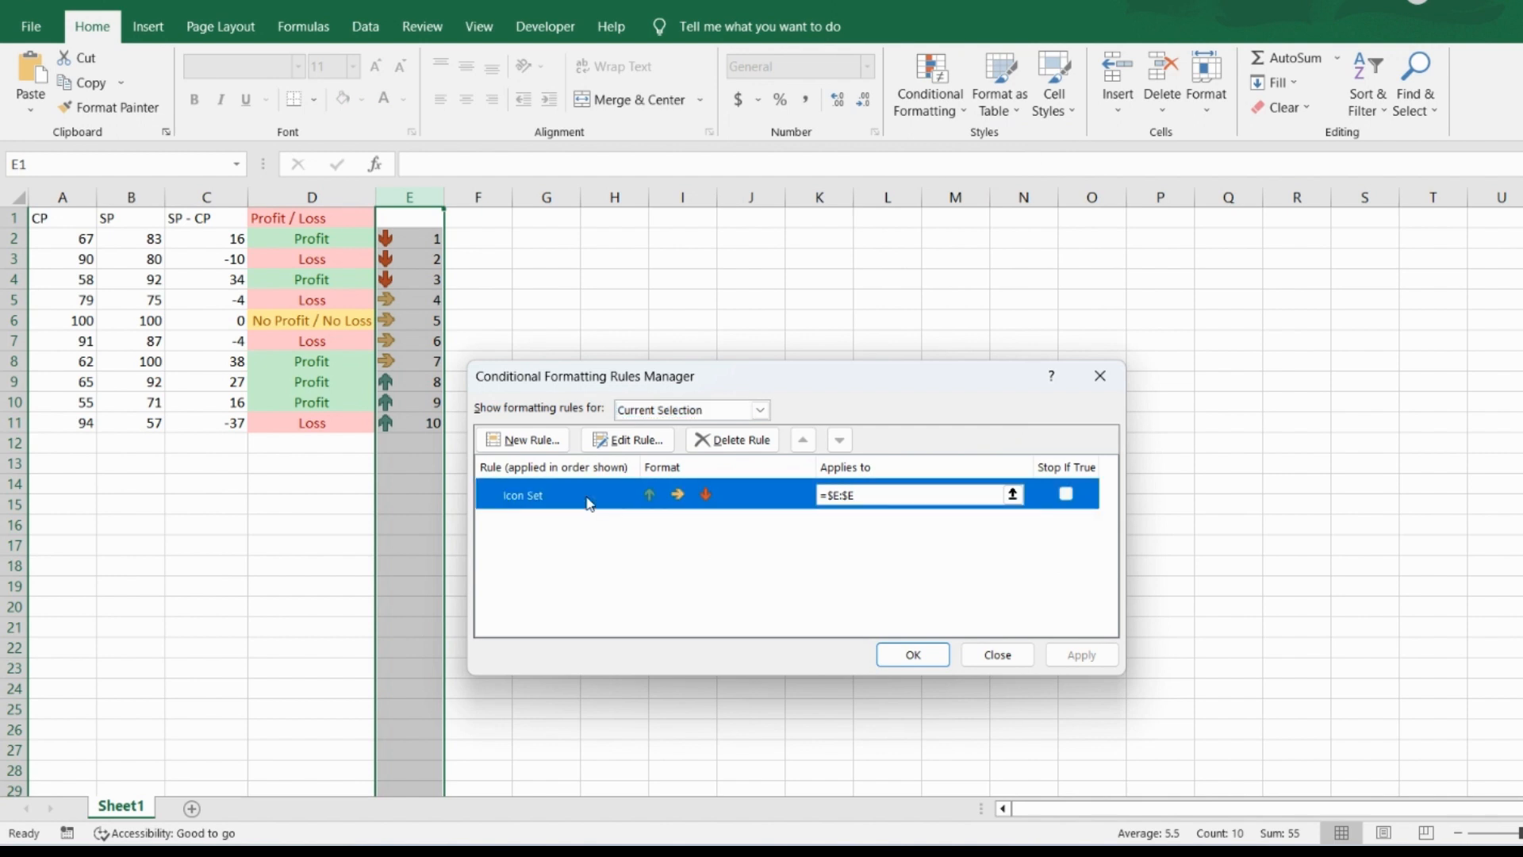
click(619, 443)
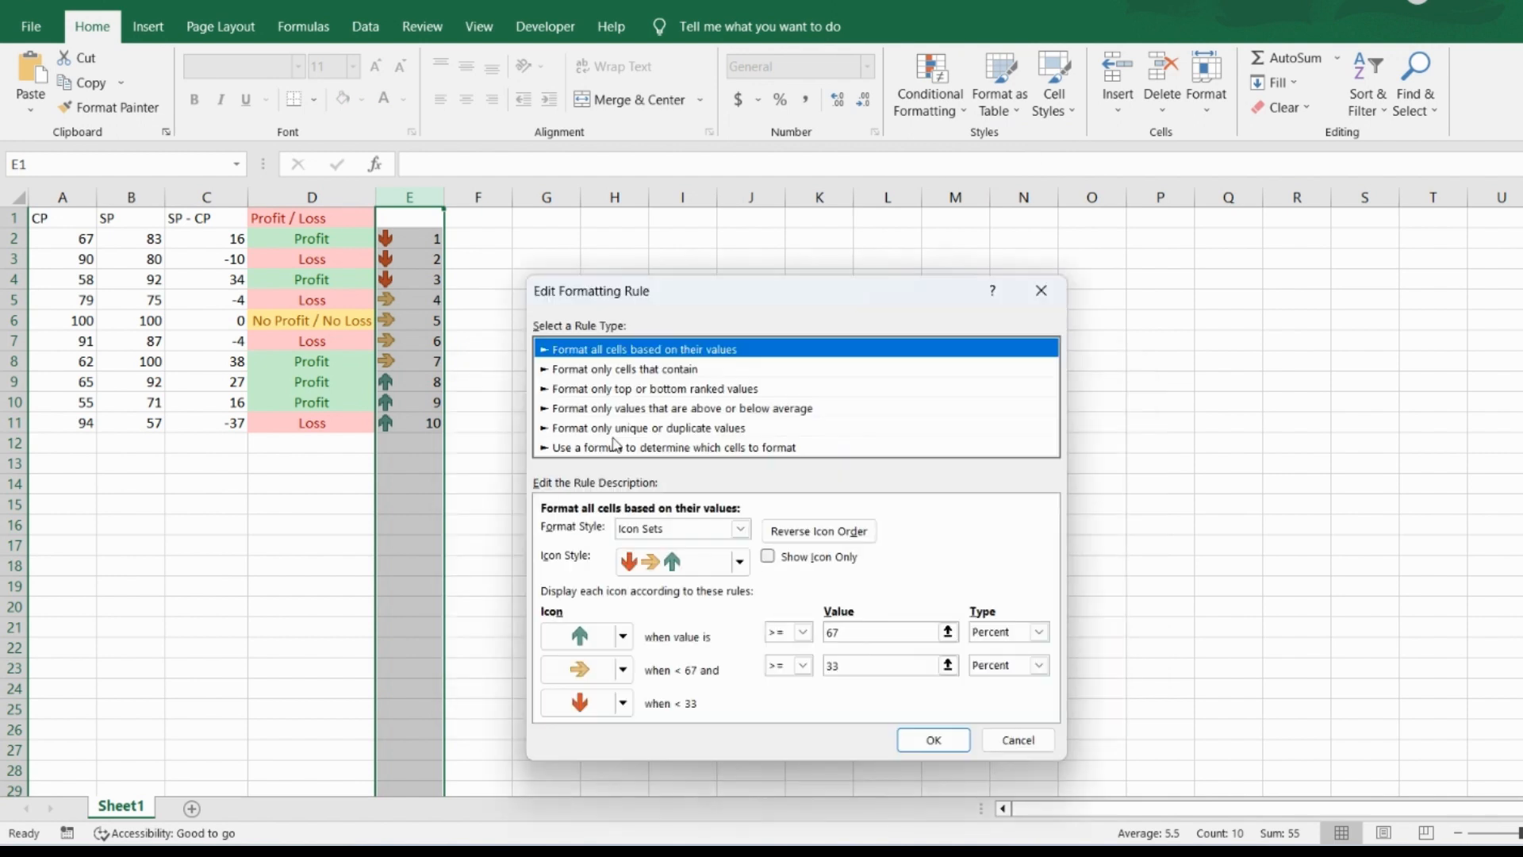
Step: Try the gray three-arrow and rimmed traffic light icon styles in the rule, and return to the colored three-arrow style
click(739, 565)
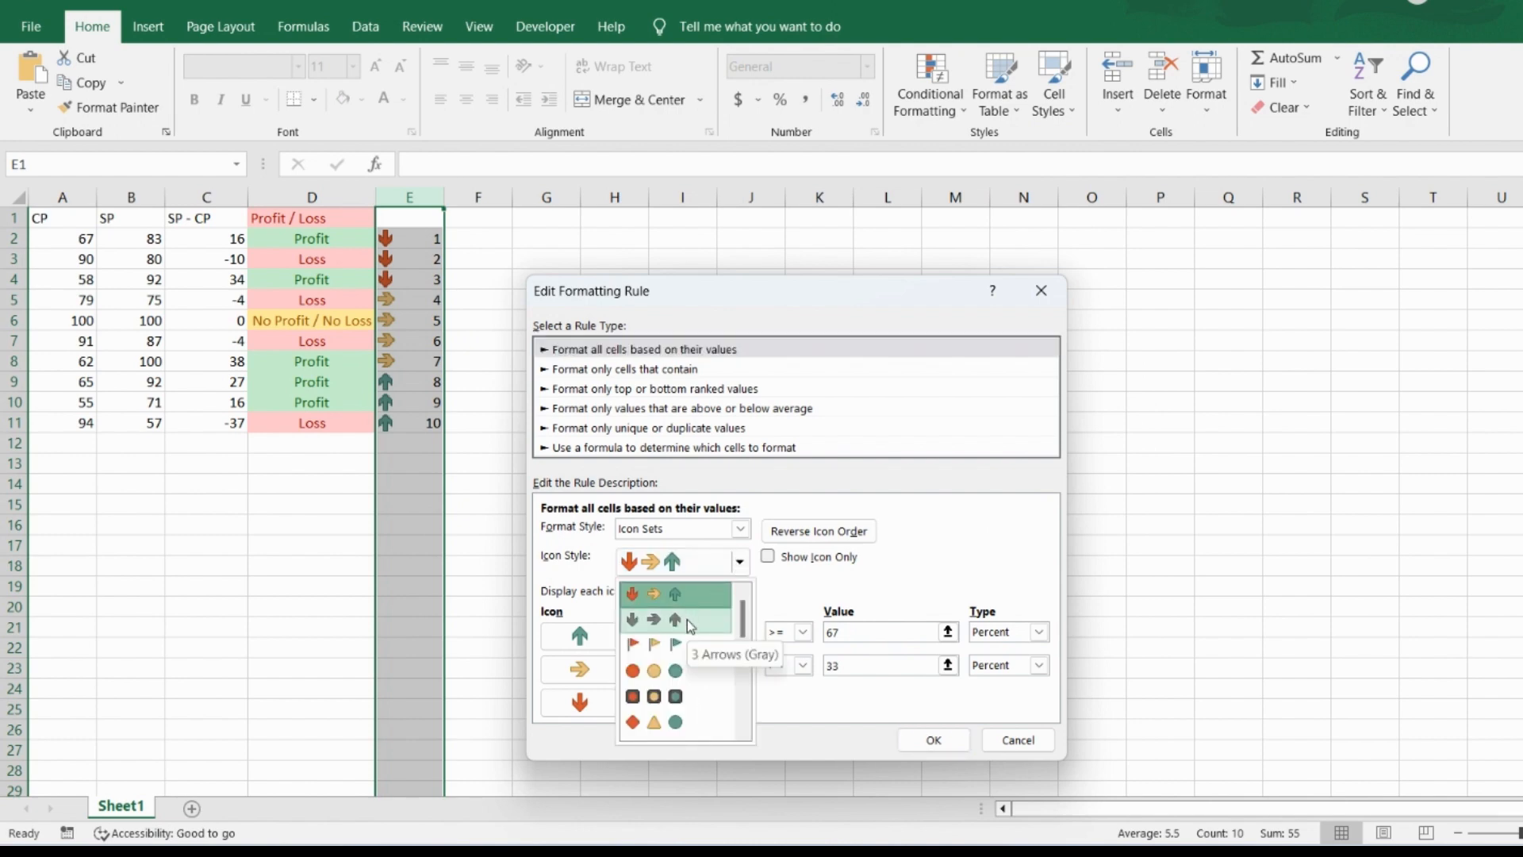
click(688, 622)
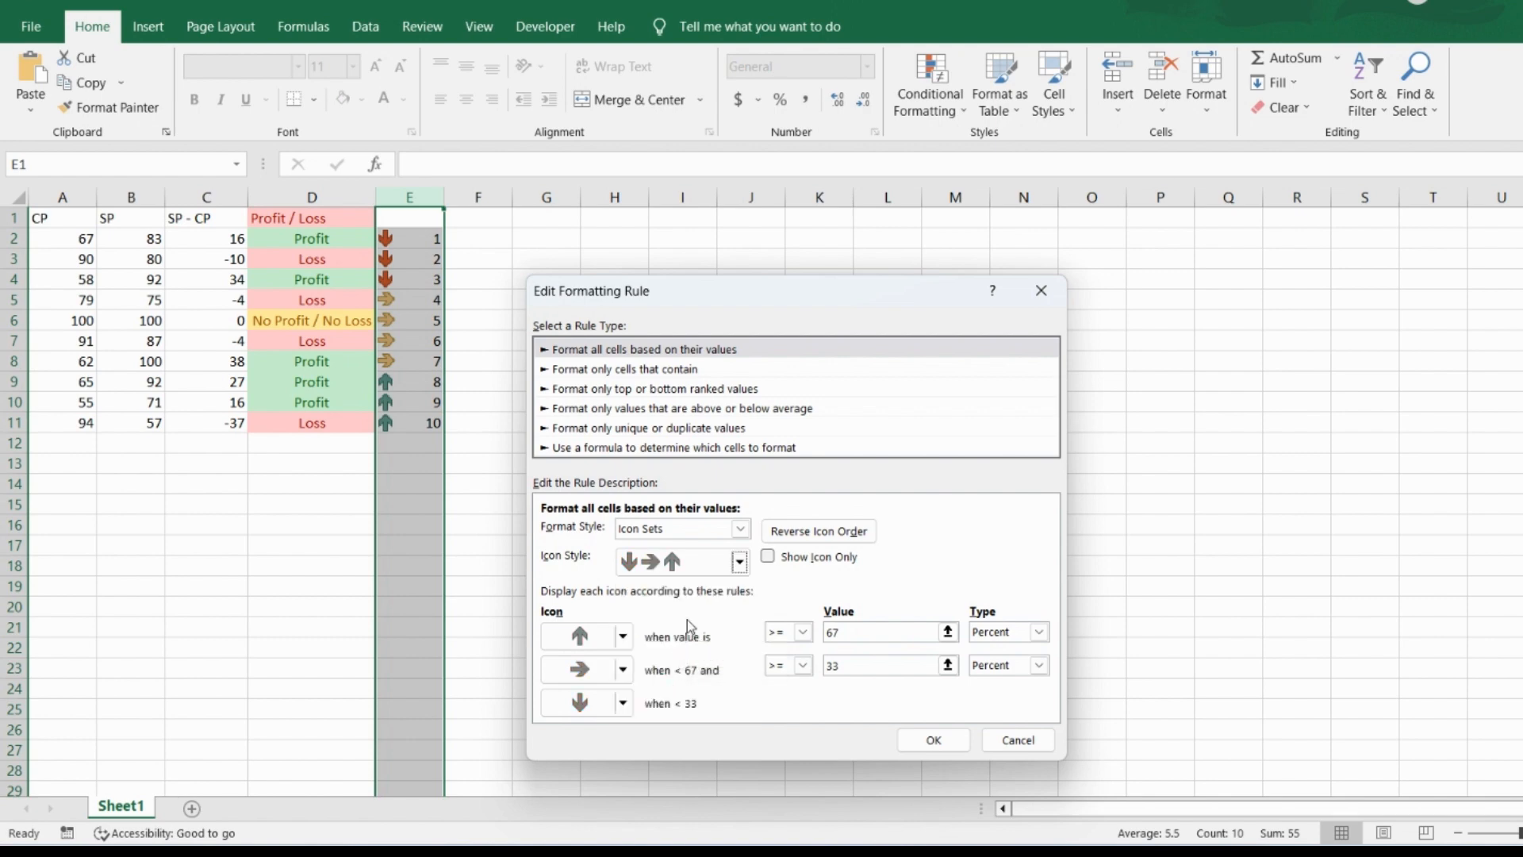
click(743, 563)
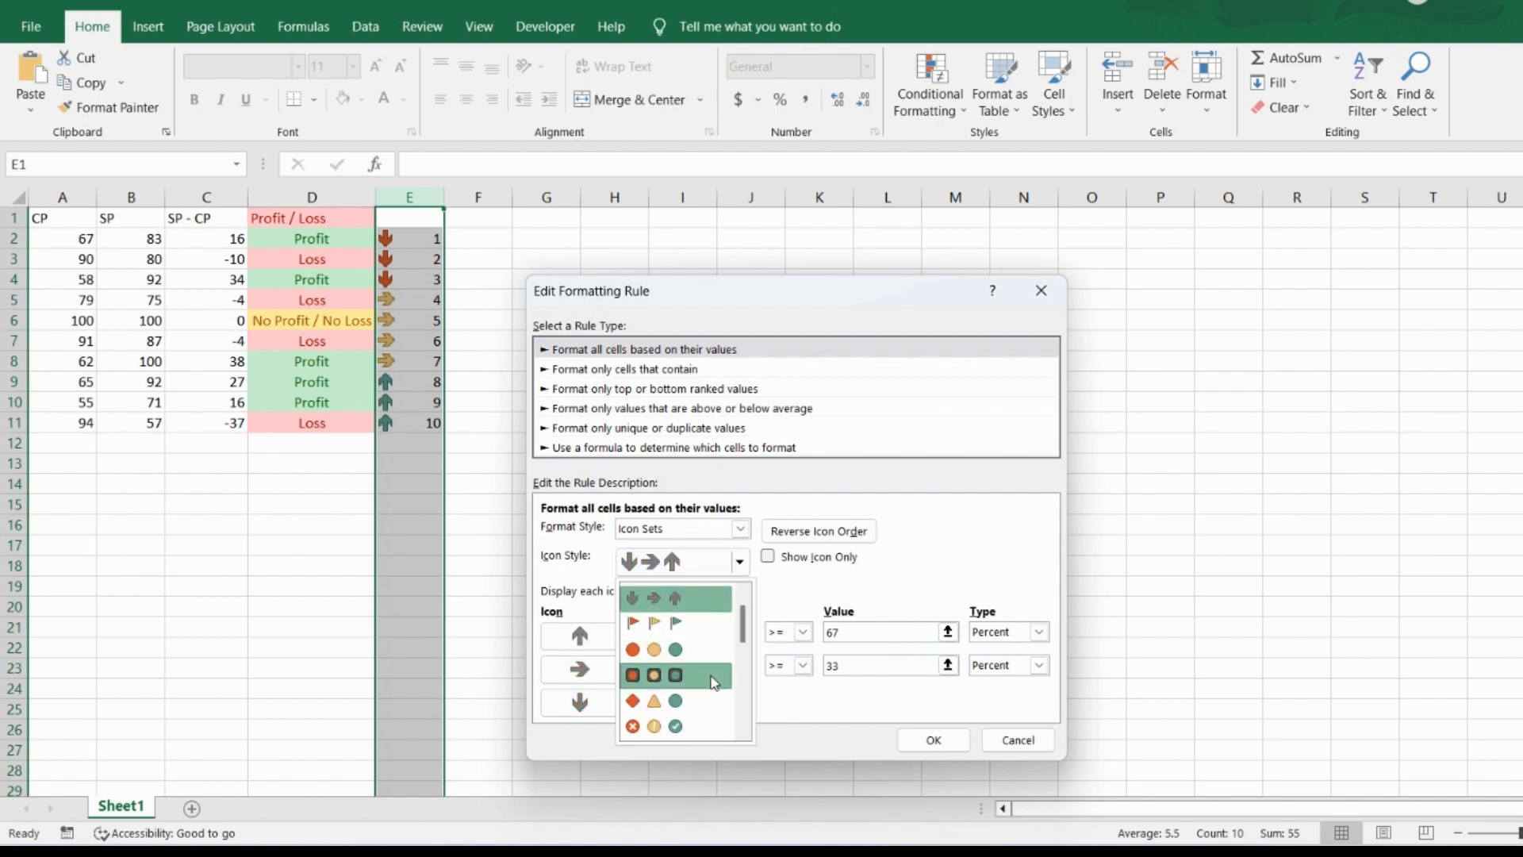
click(718, 675)
click(740, 565)
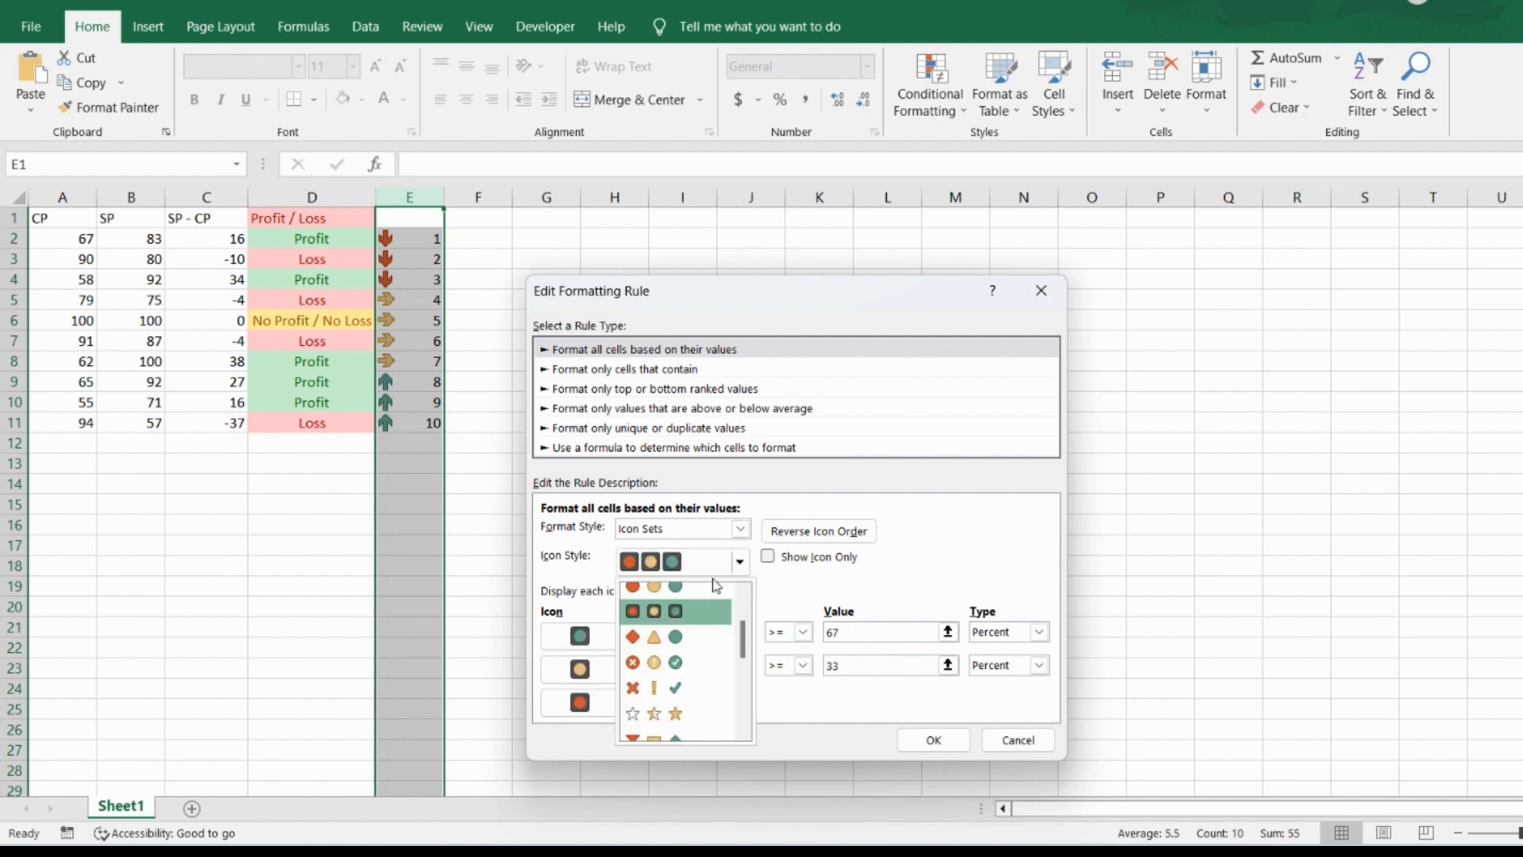
scroll(752, 619, up, 3)
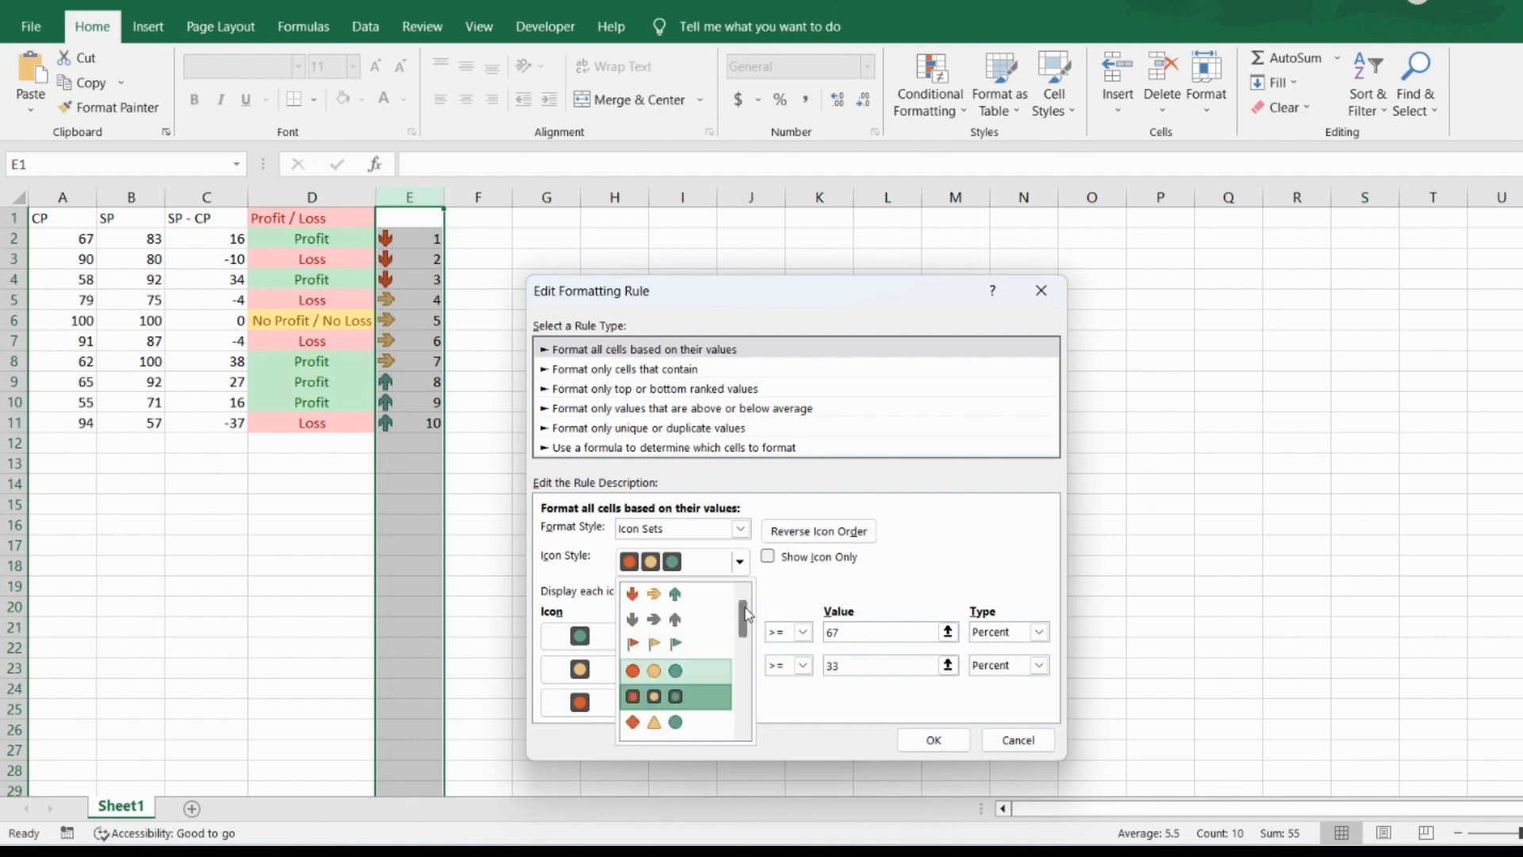
click(708, 596)
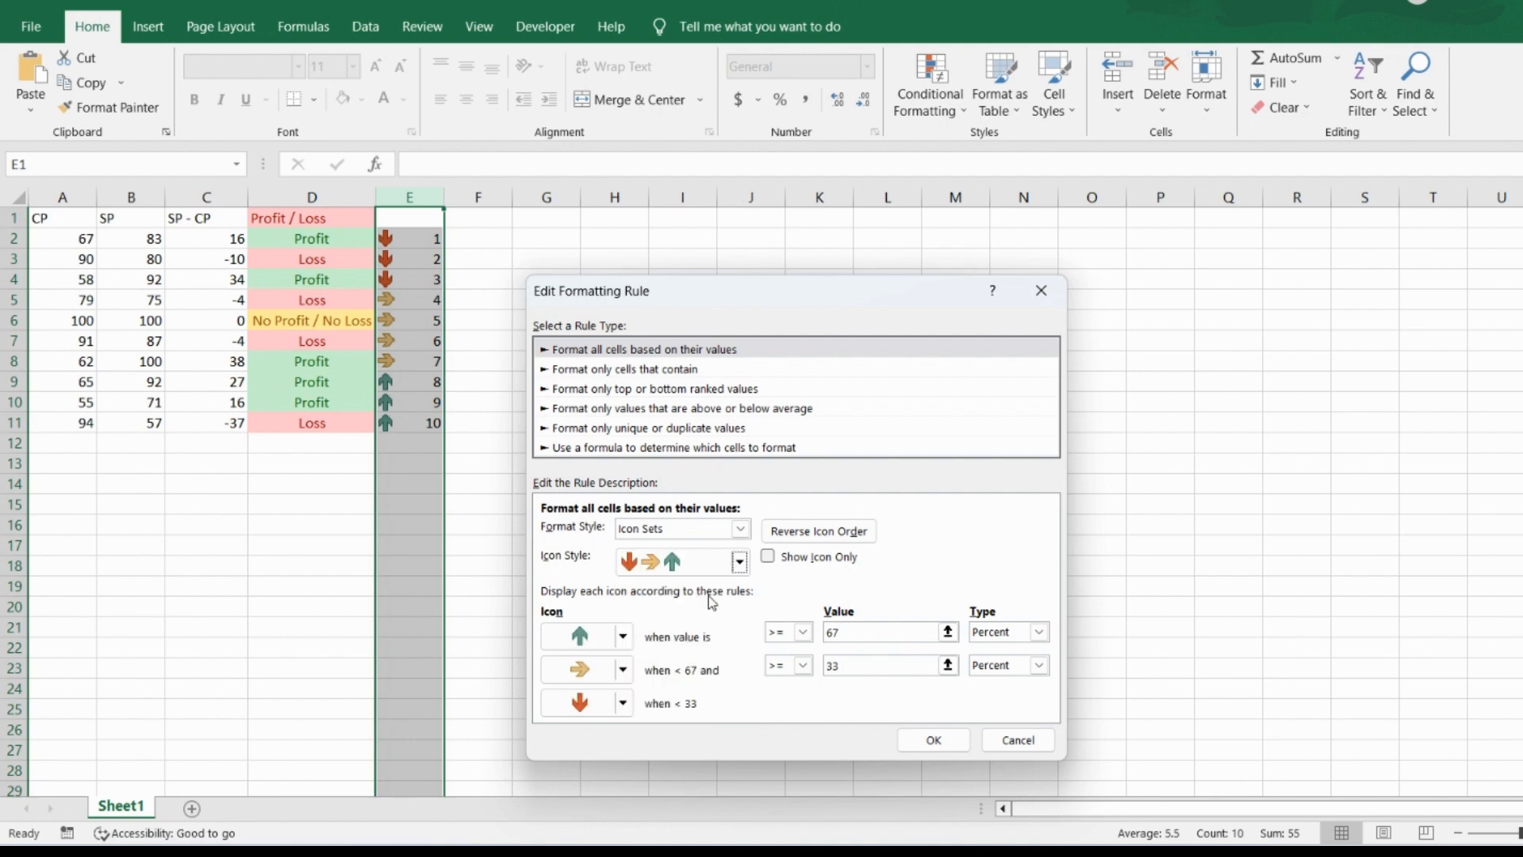
Step: Try custom icons with a red flag for the highest range and a black circle for the middle one, and restore the colored three-arrow style
click(624, 637)
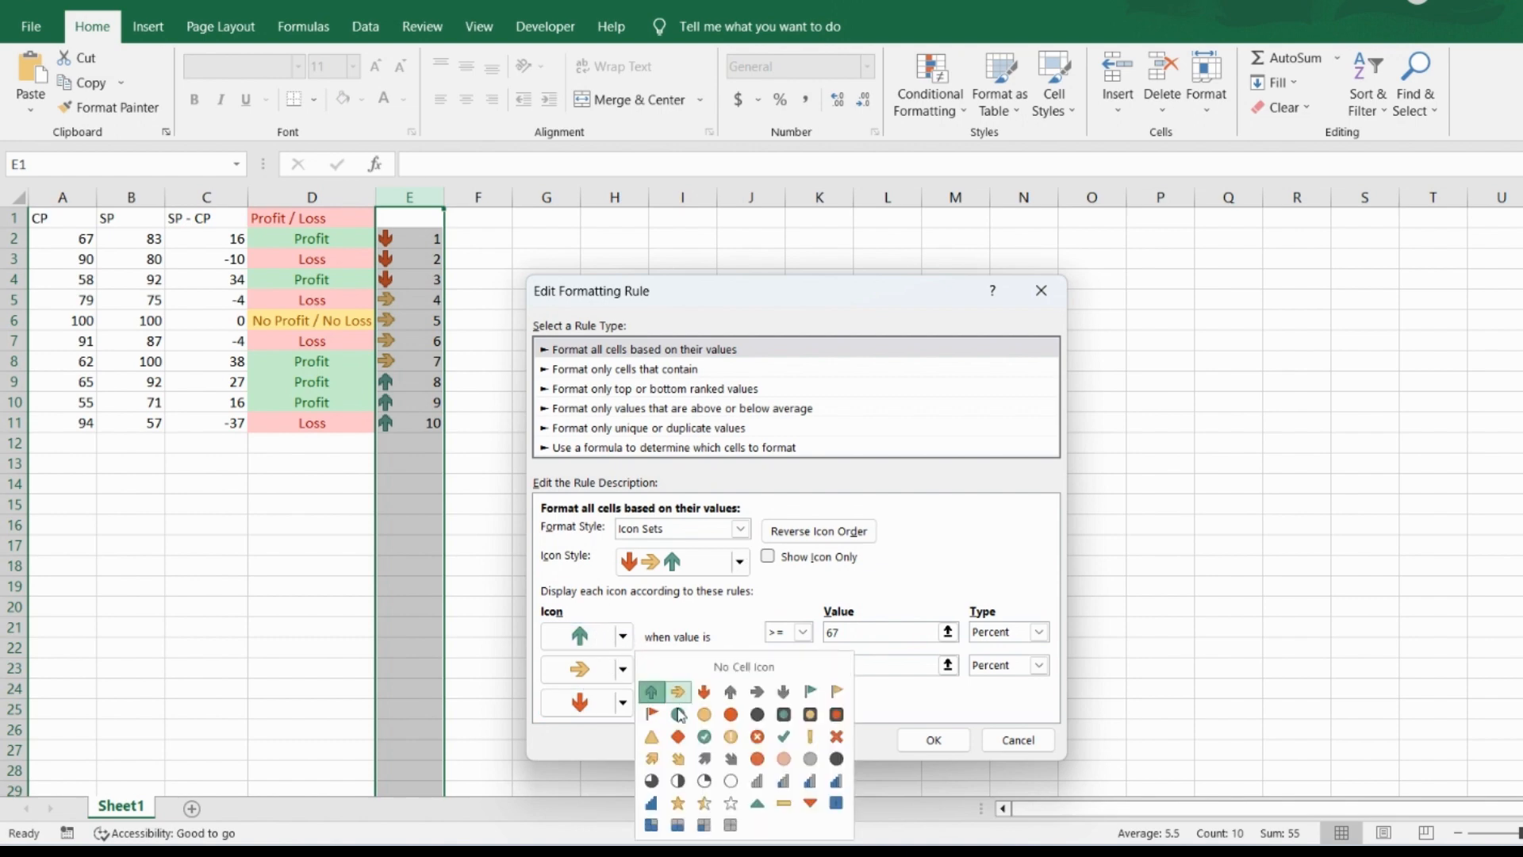
click(651, 714)
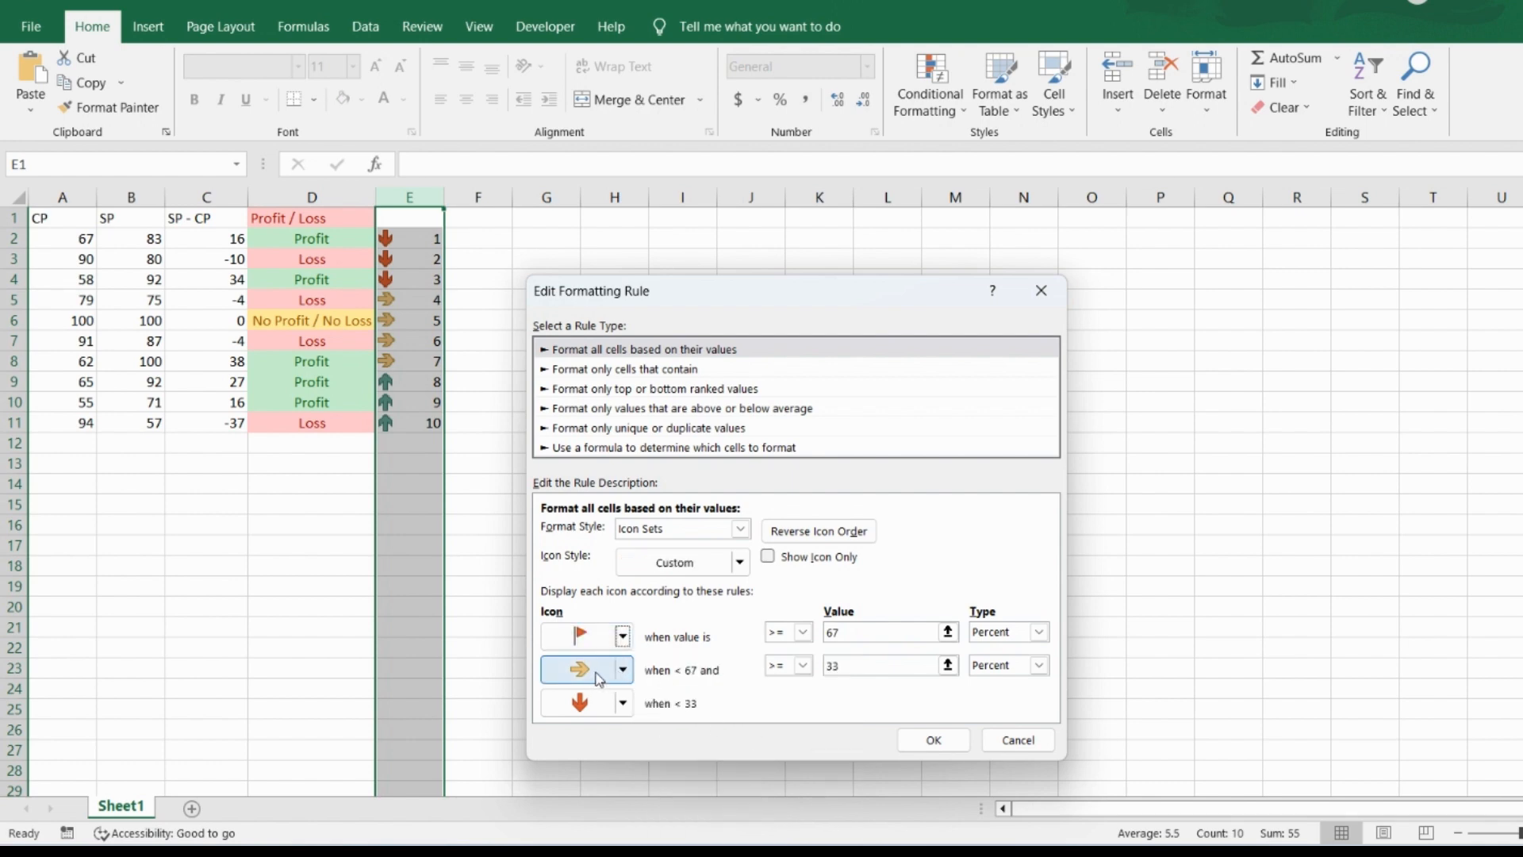
click(623, 670)
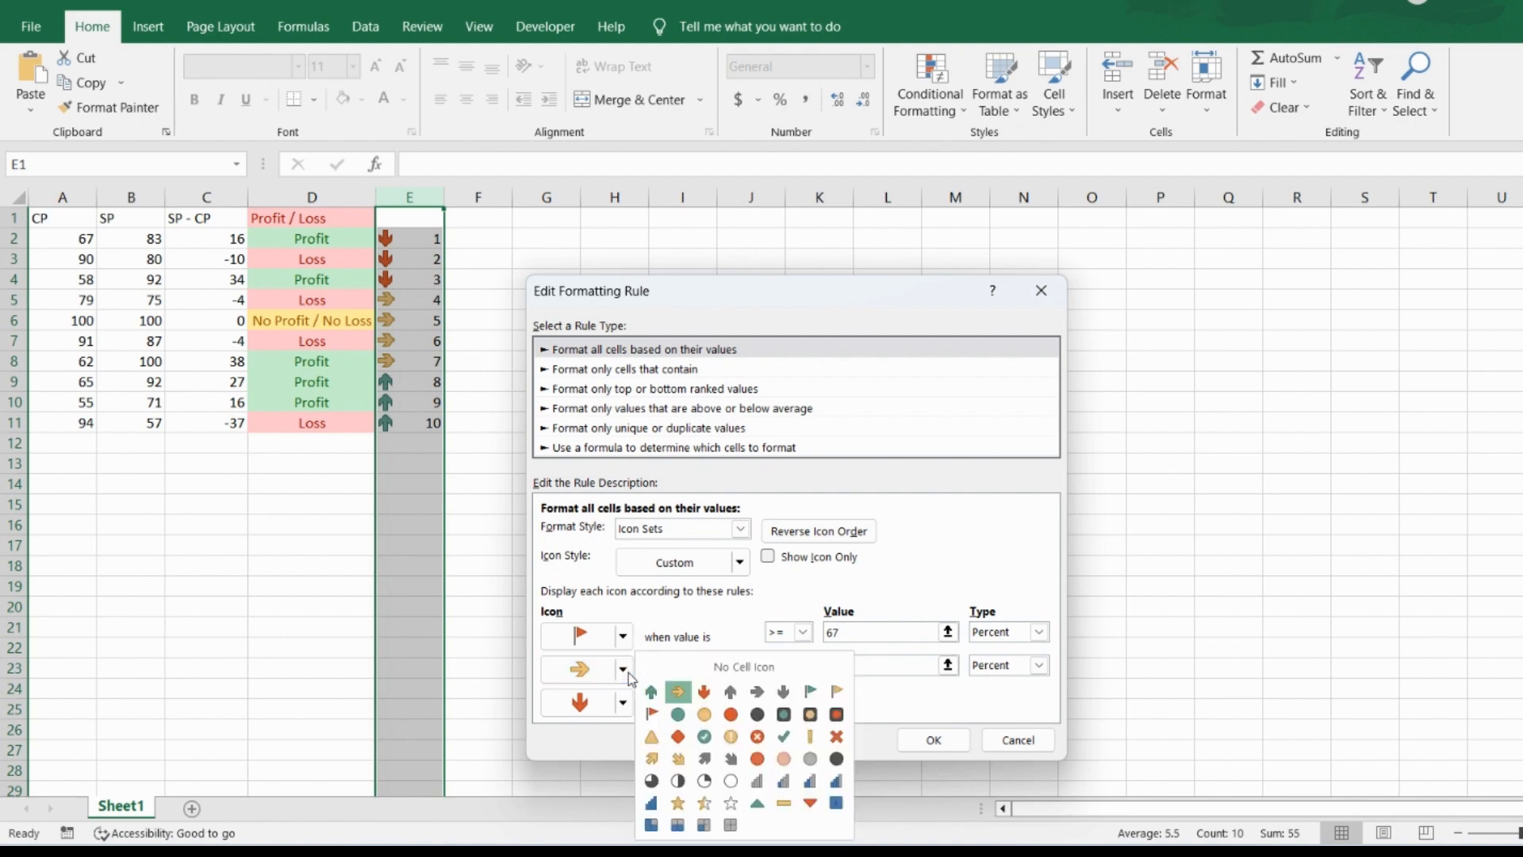
click(758, 716)
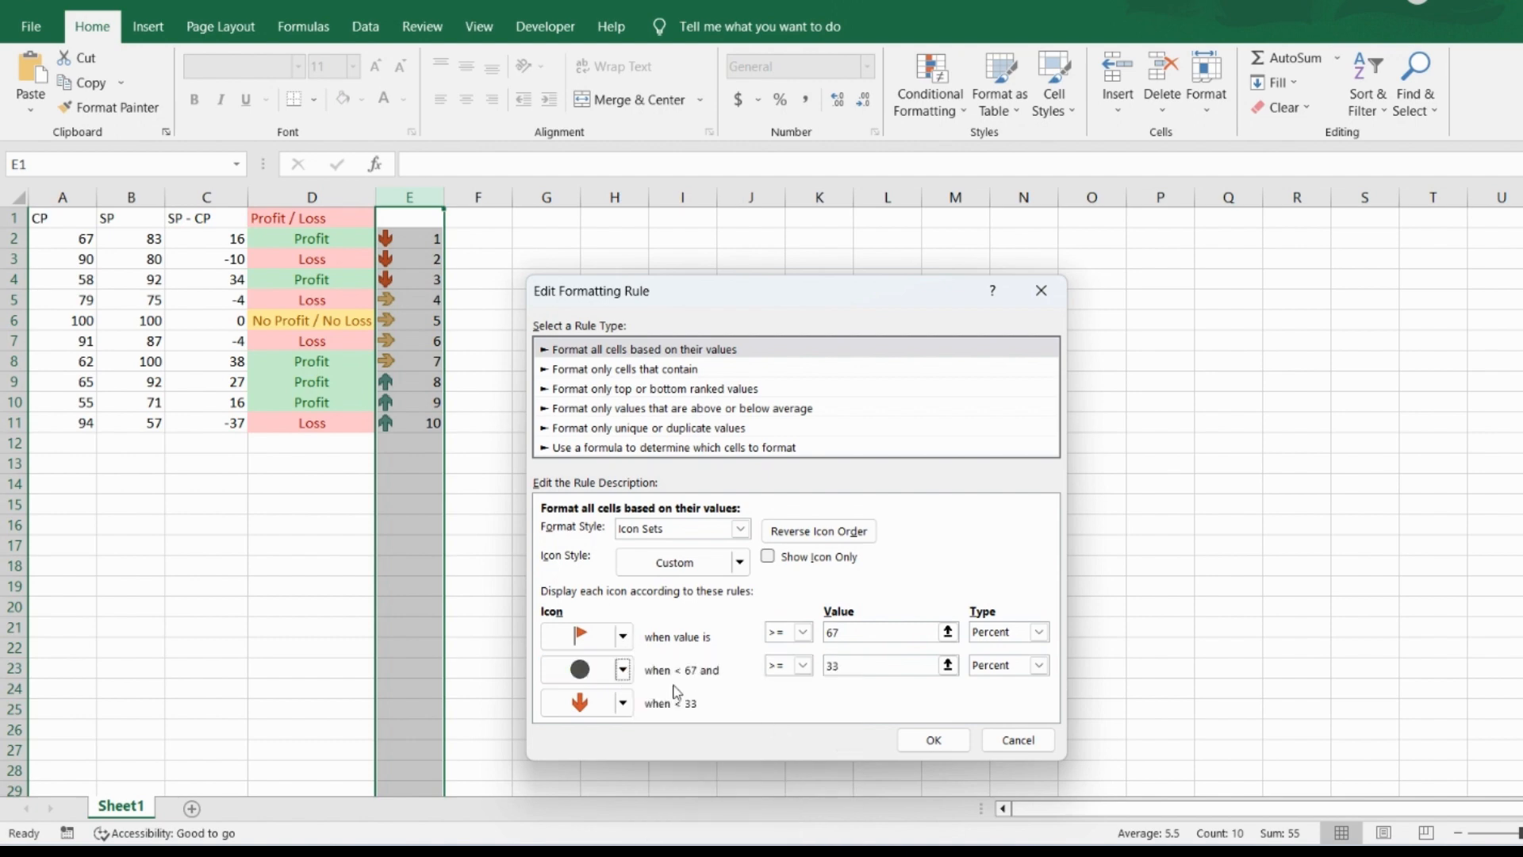
click(624, 670)
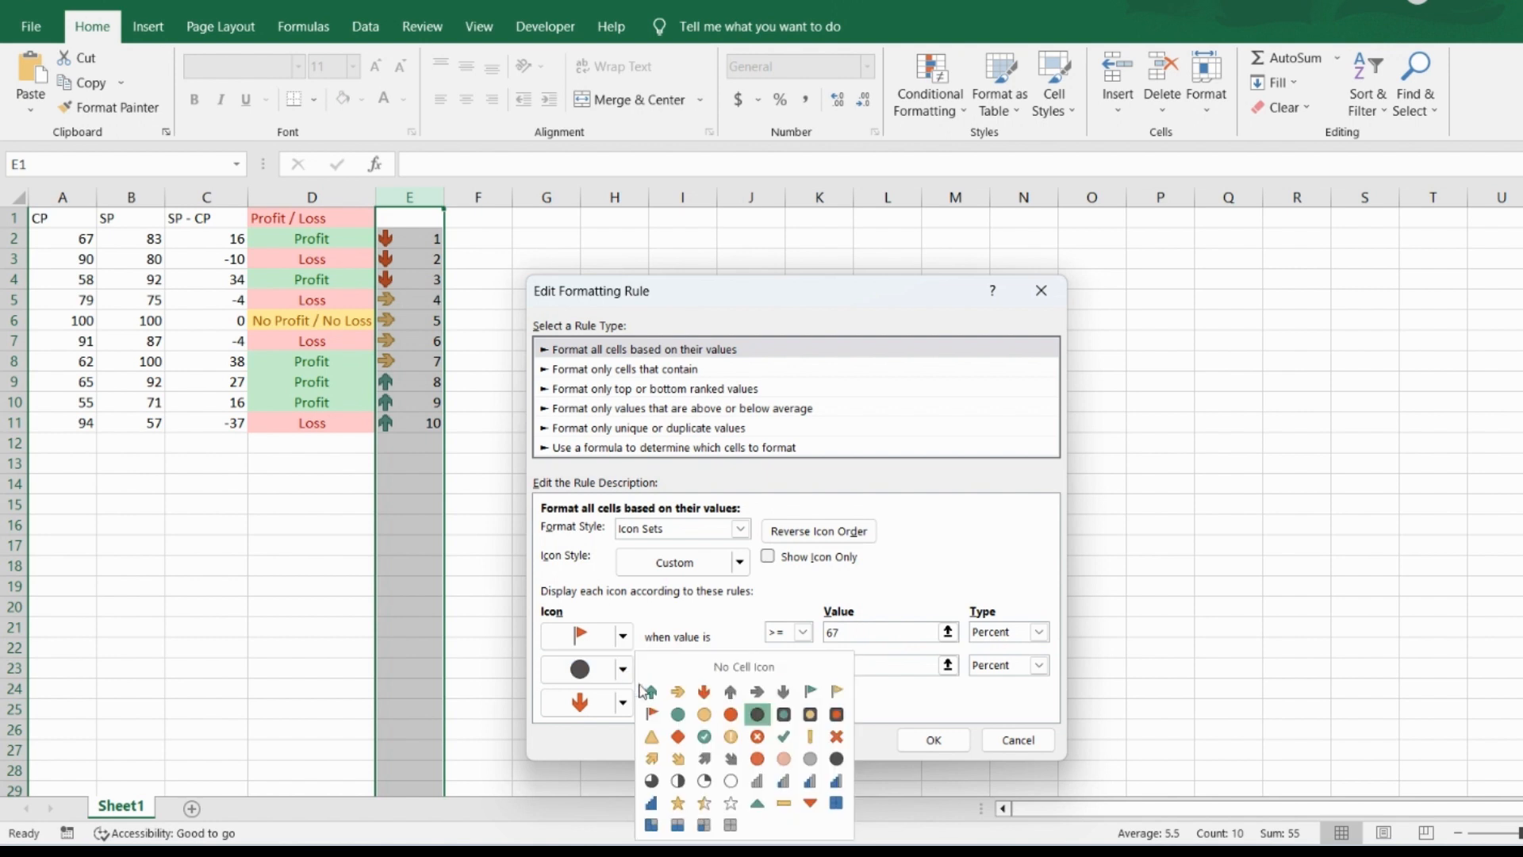
click(678, 692)
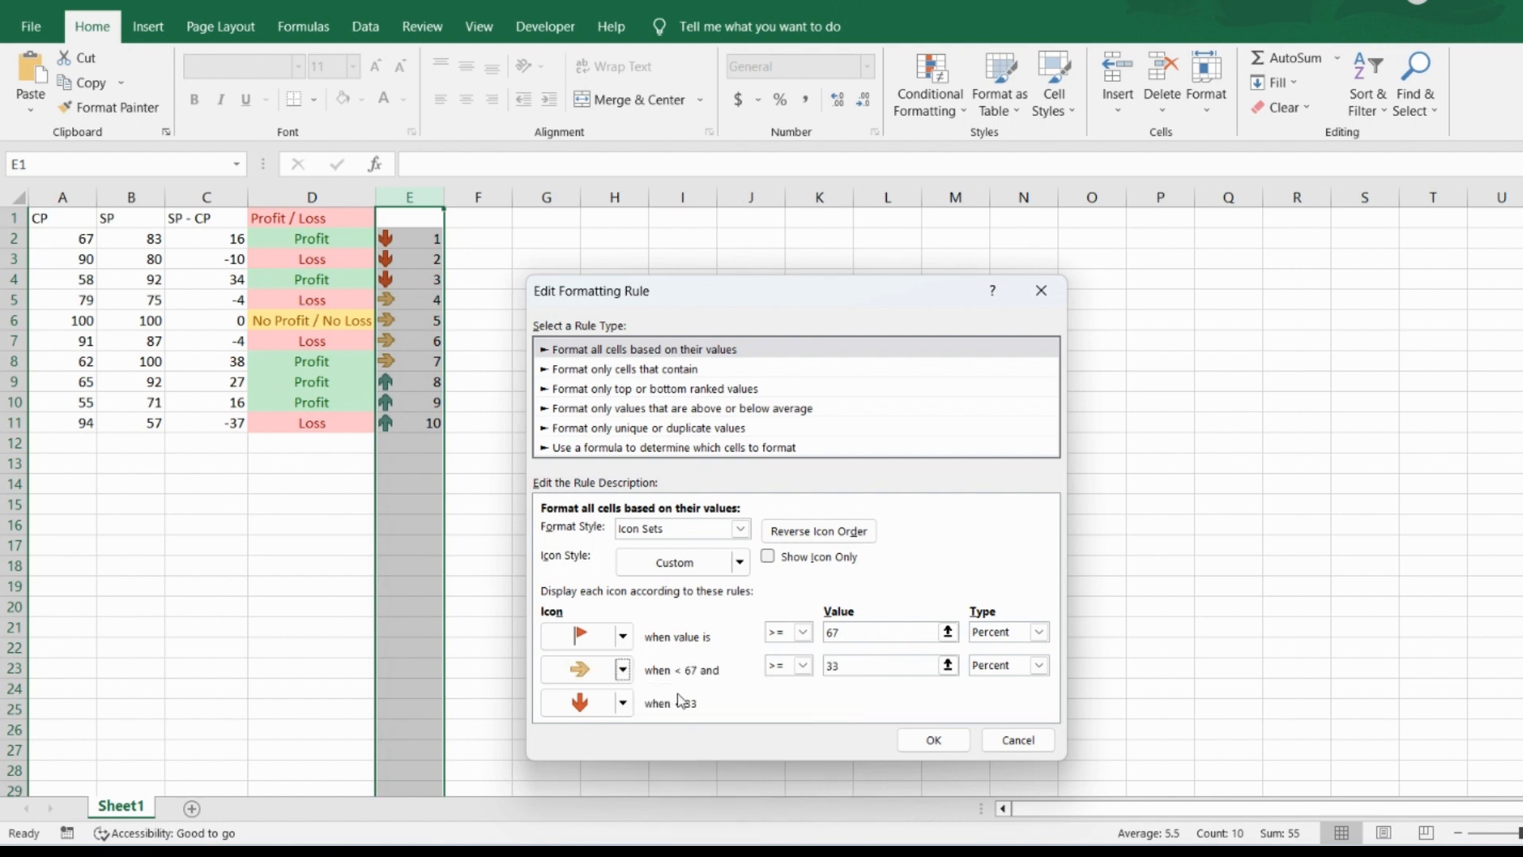
click(623, 635)
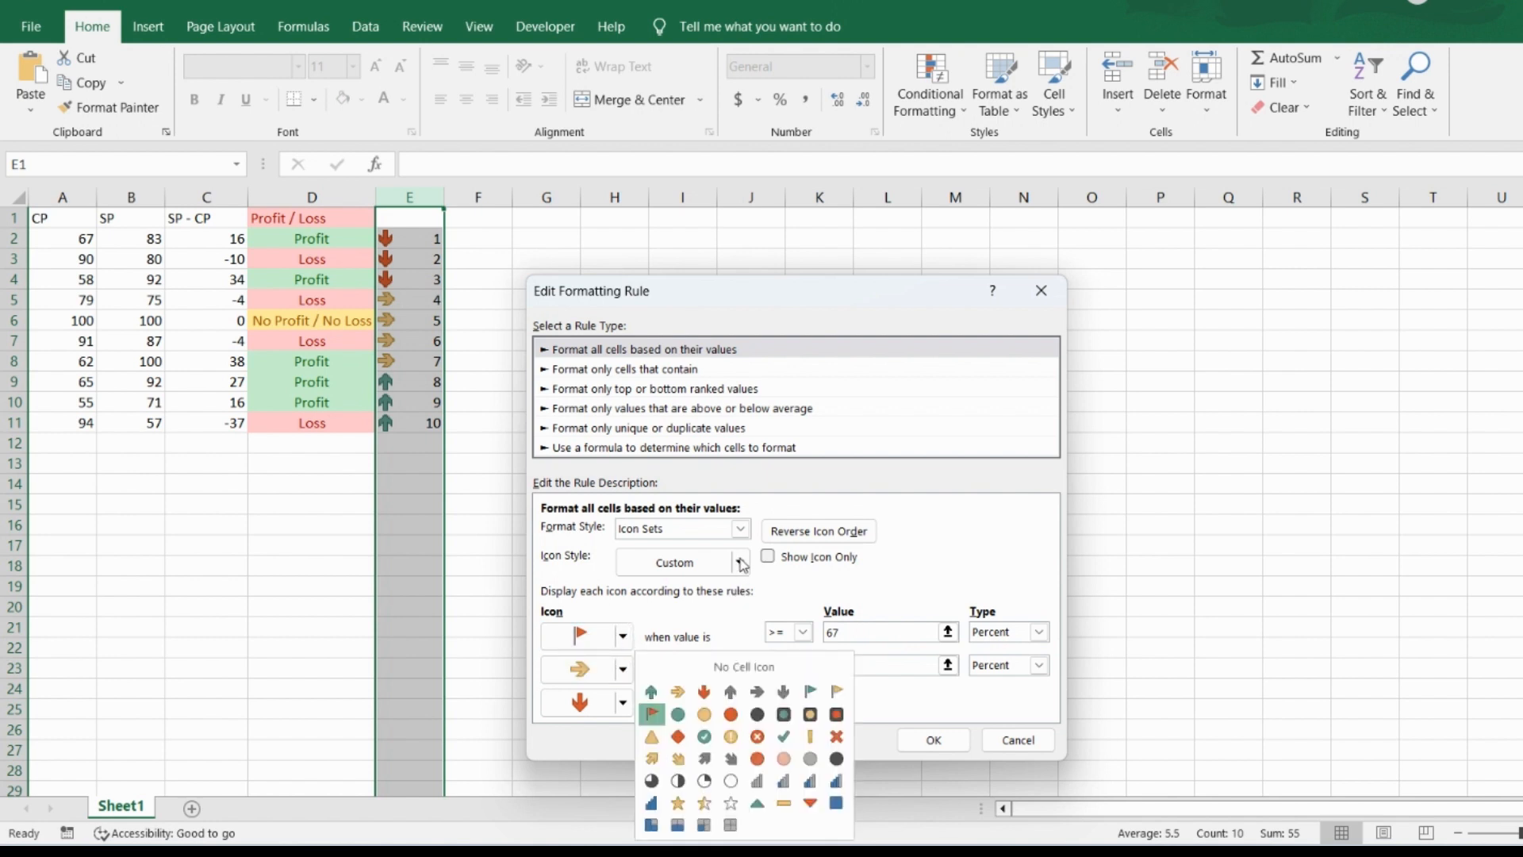
click(742, 563)
click(742, 563)
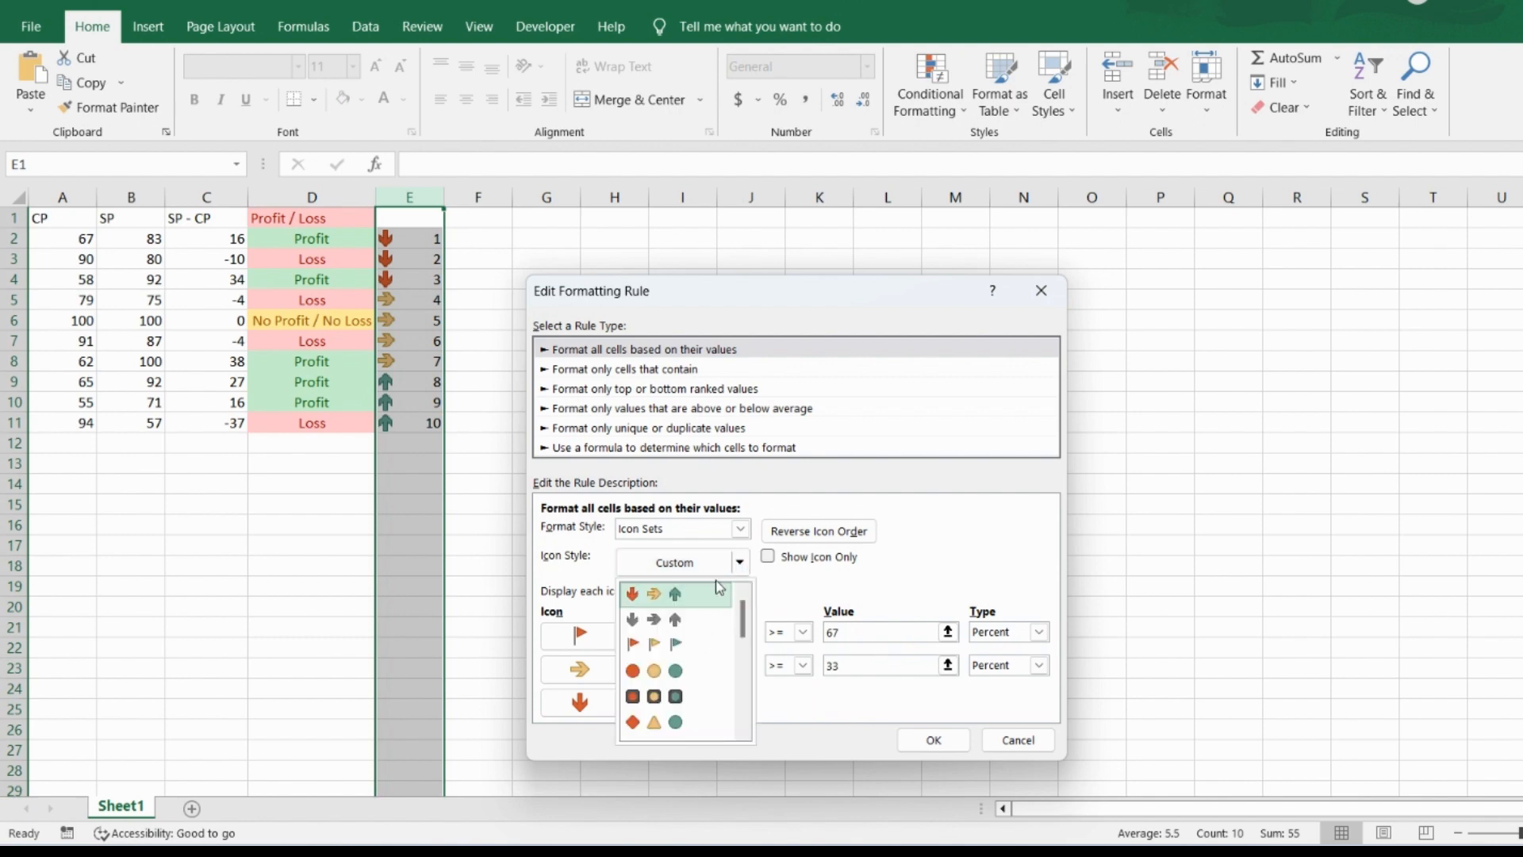
click(708, 599)
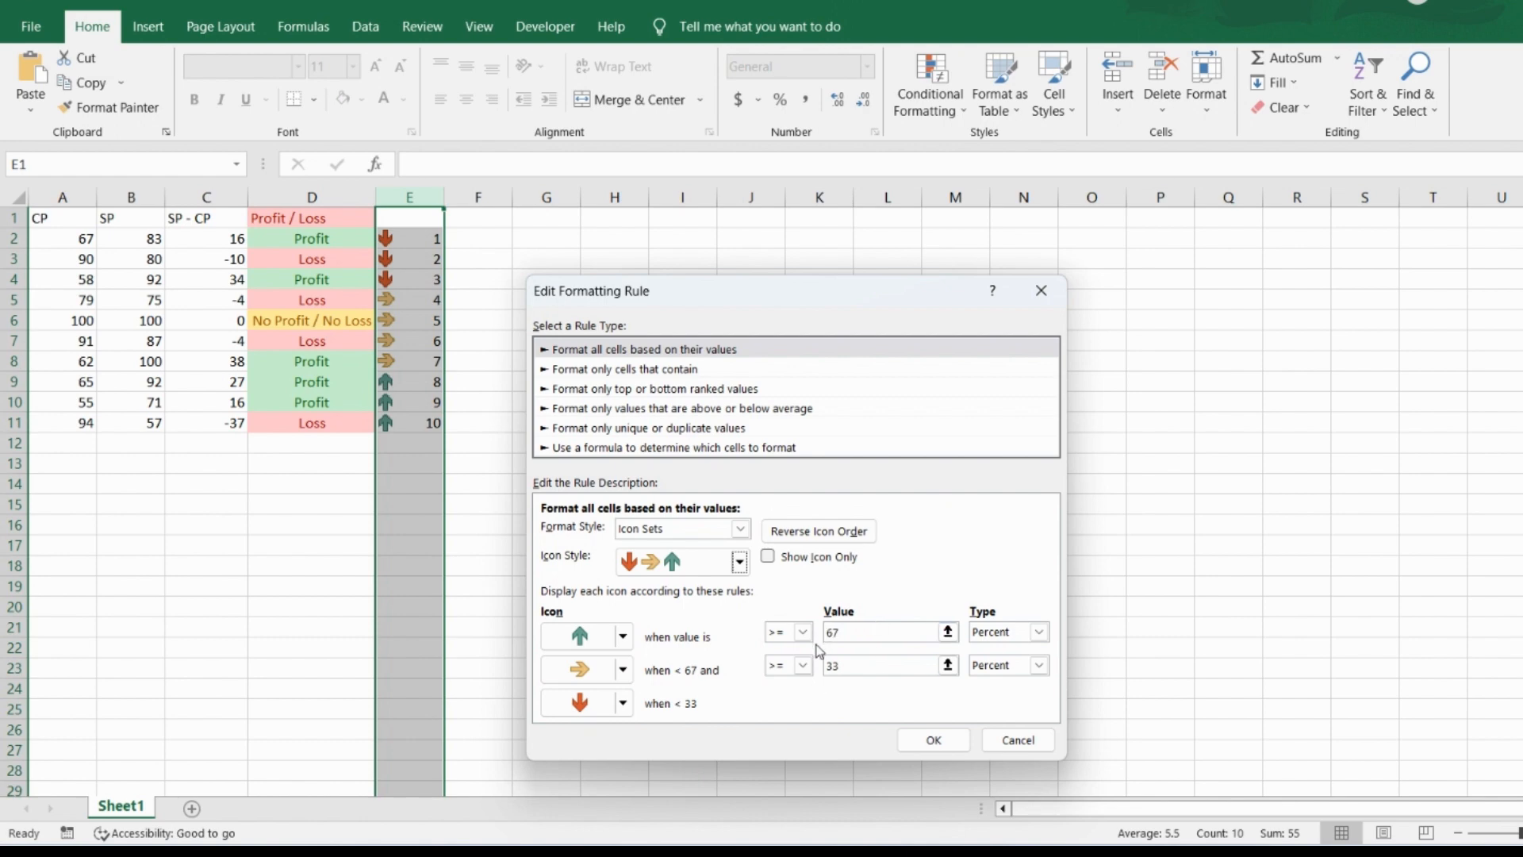
Step: Set the green up arrow's threshold to greater than or equal to the number 9
click(1041, 634)
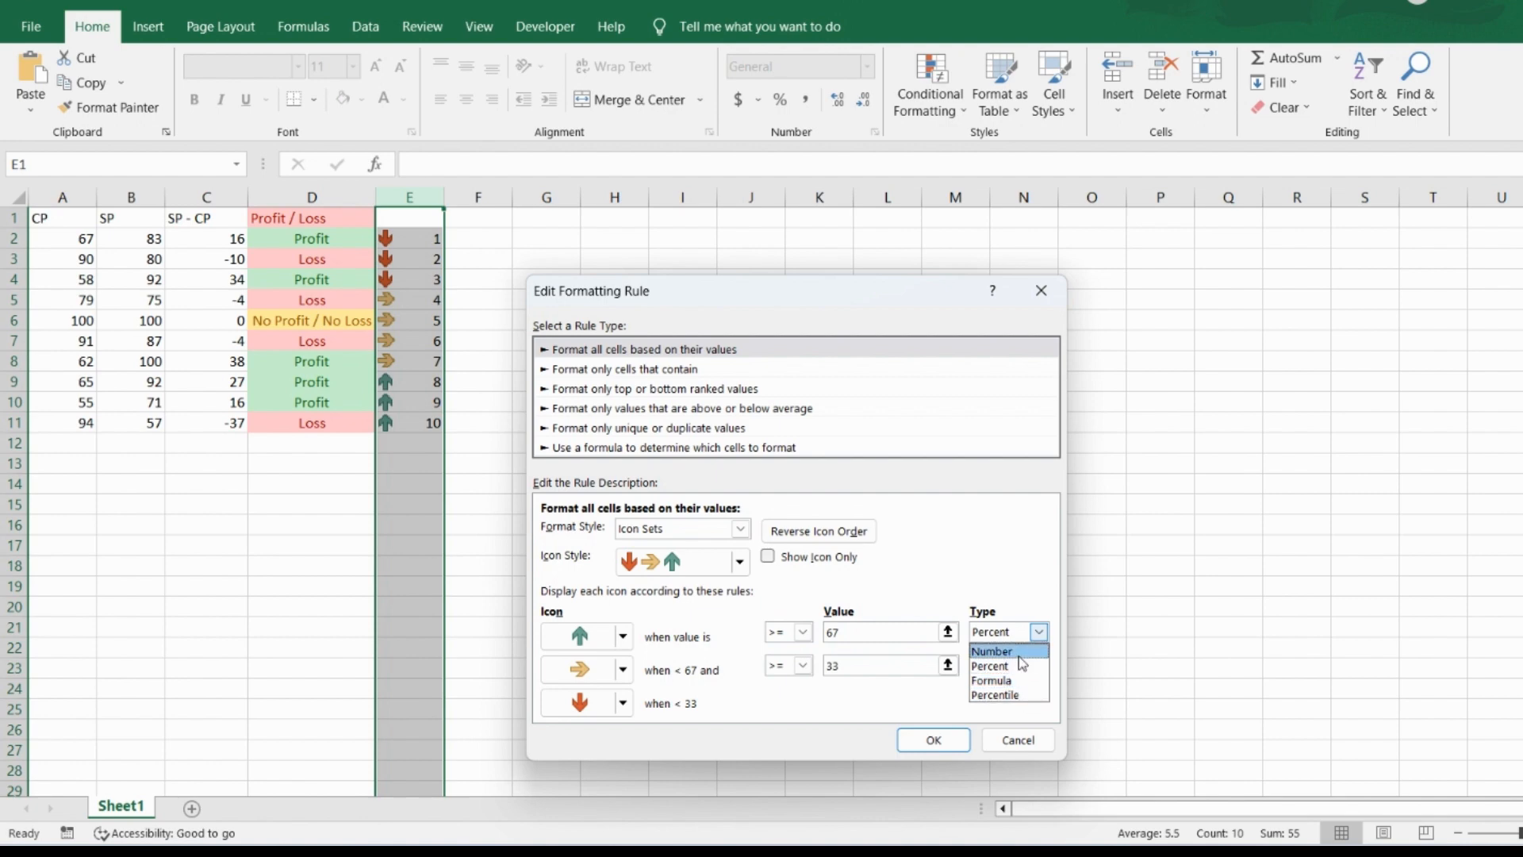
click(1019, 654)
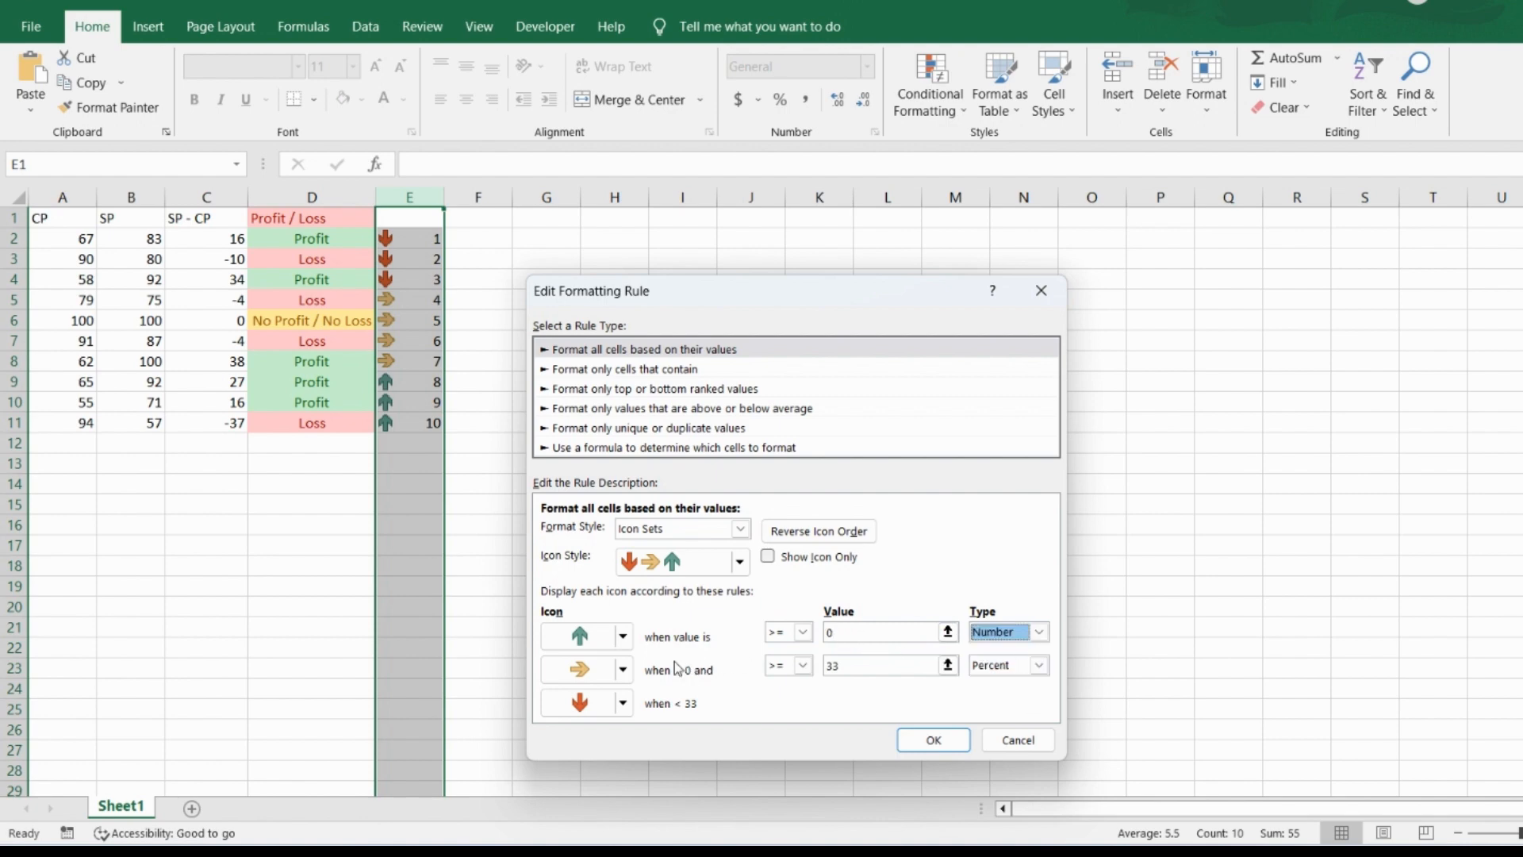
click(884, 632)
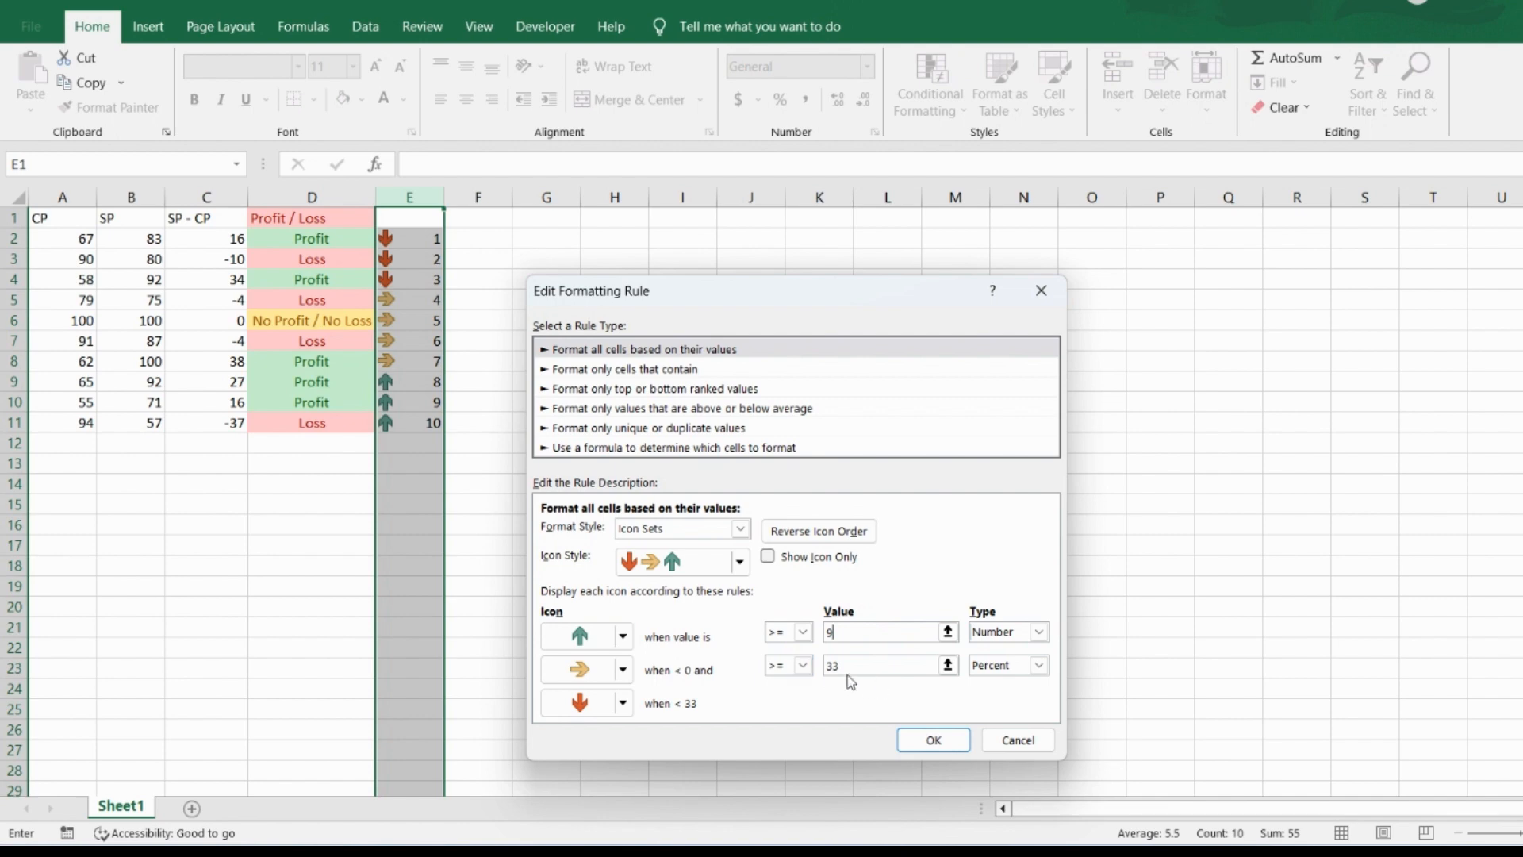
Step: Set the yellow sideways arrow's threshold to greater than or equal to the number 5
click(1039, 665)
click(1033, 685)
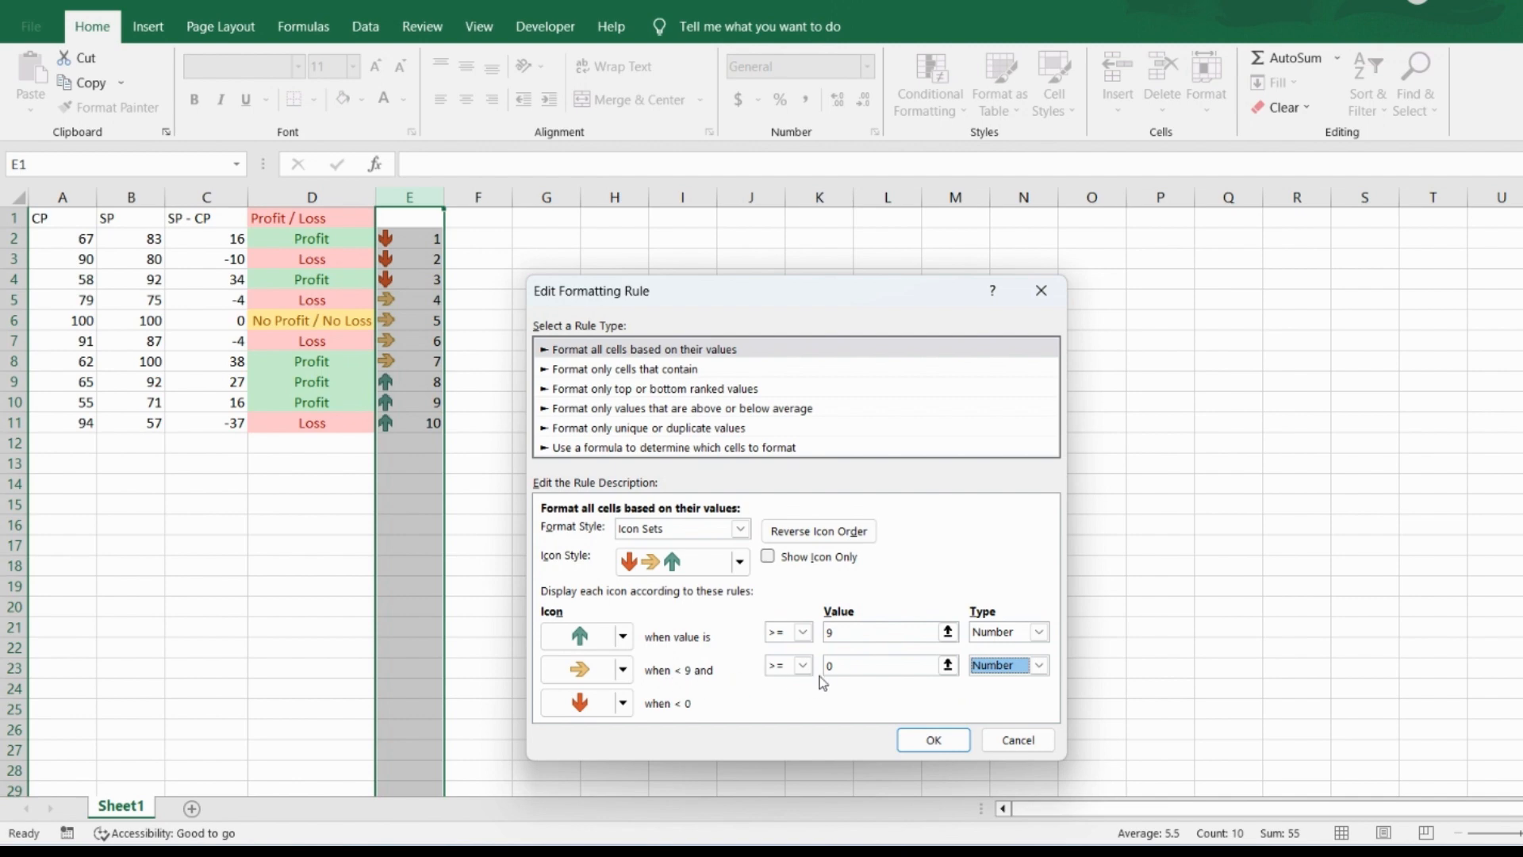
click(843, 667)
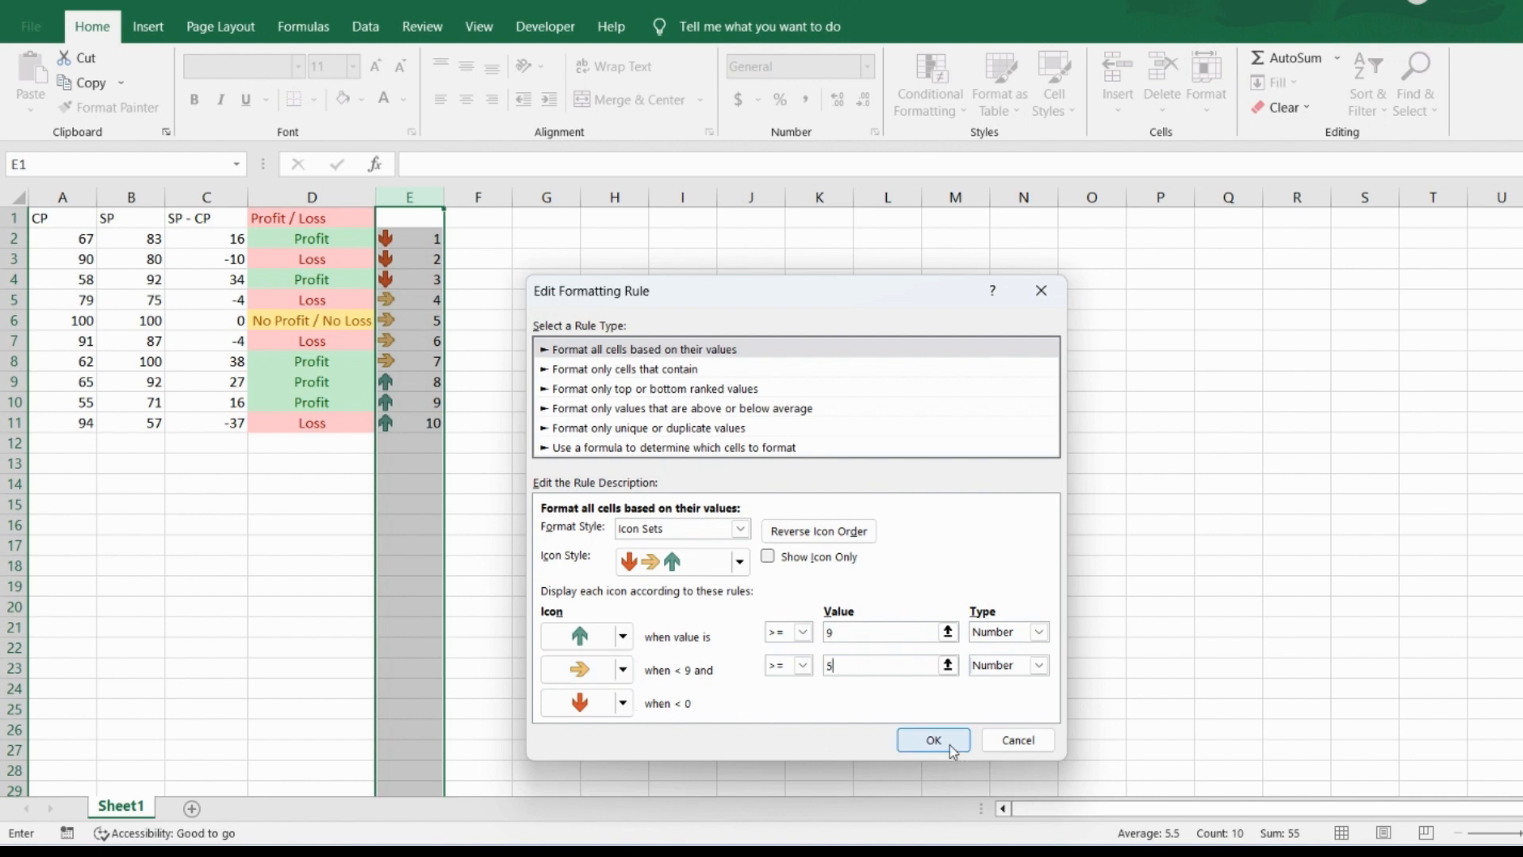
Step: Confirm the edited icon set rule, apply it to column E, and deselect the column to view the icons
click(951, 748)
click(1079, 655)
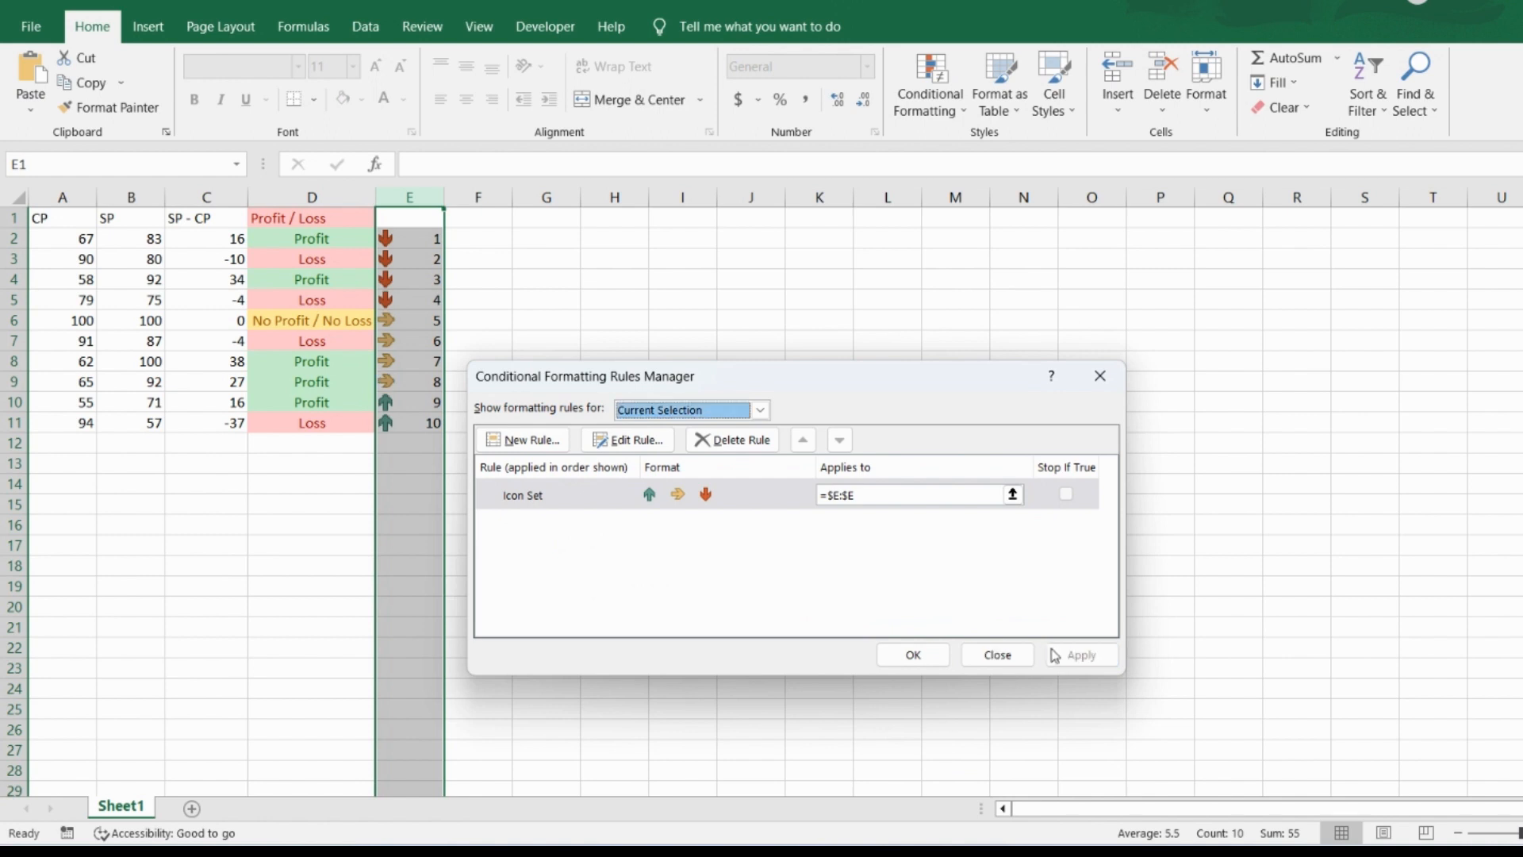
click(942, 660)
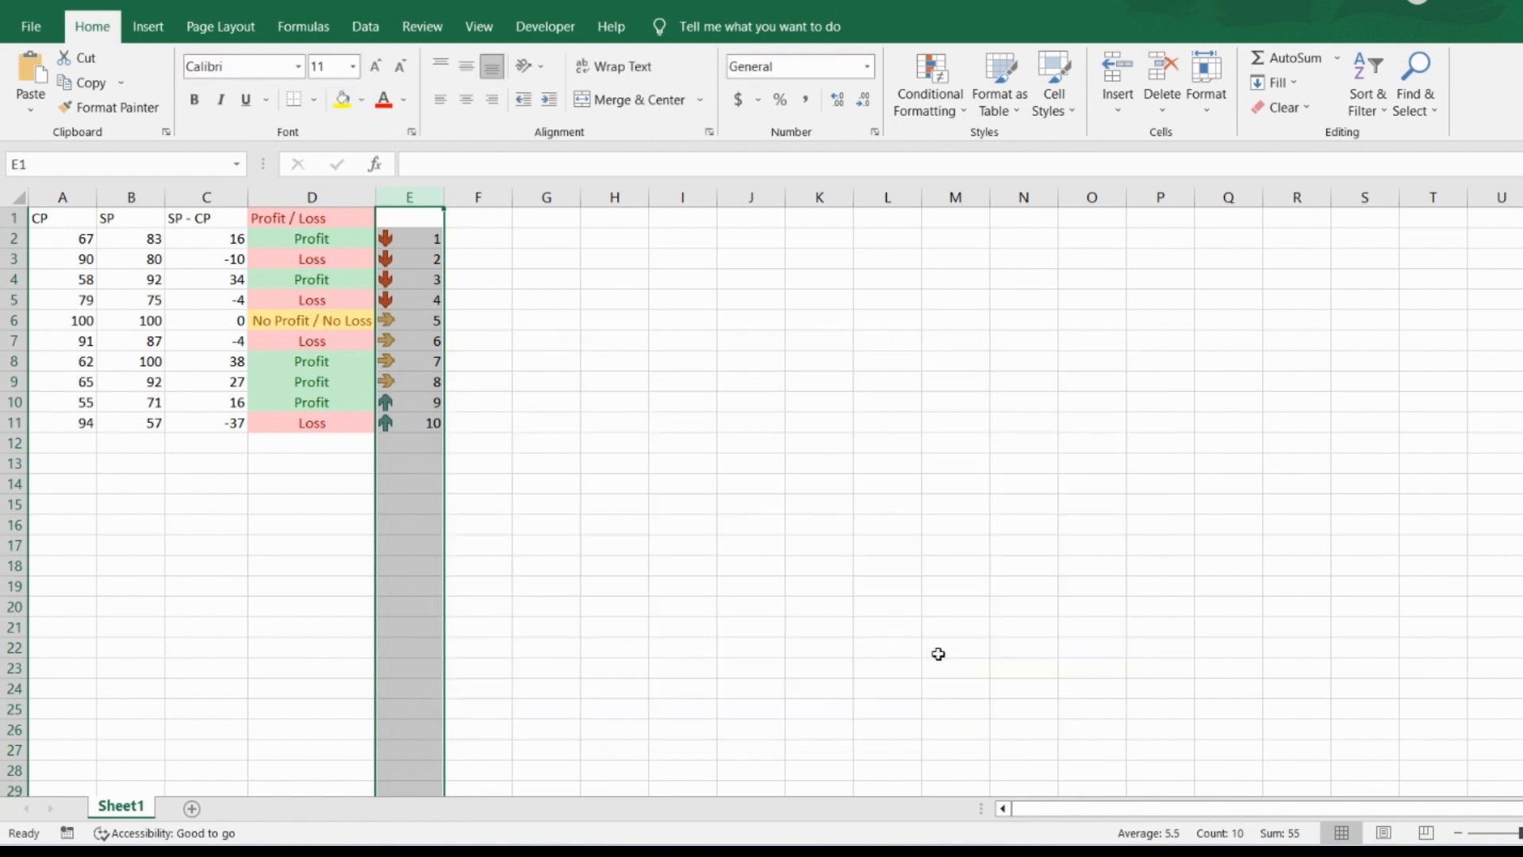
click(587, 357)
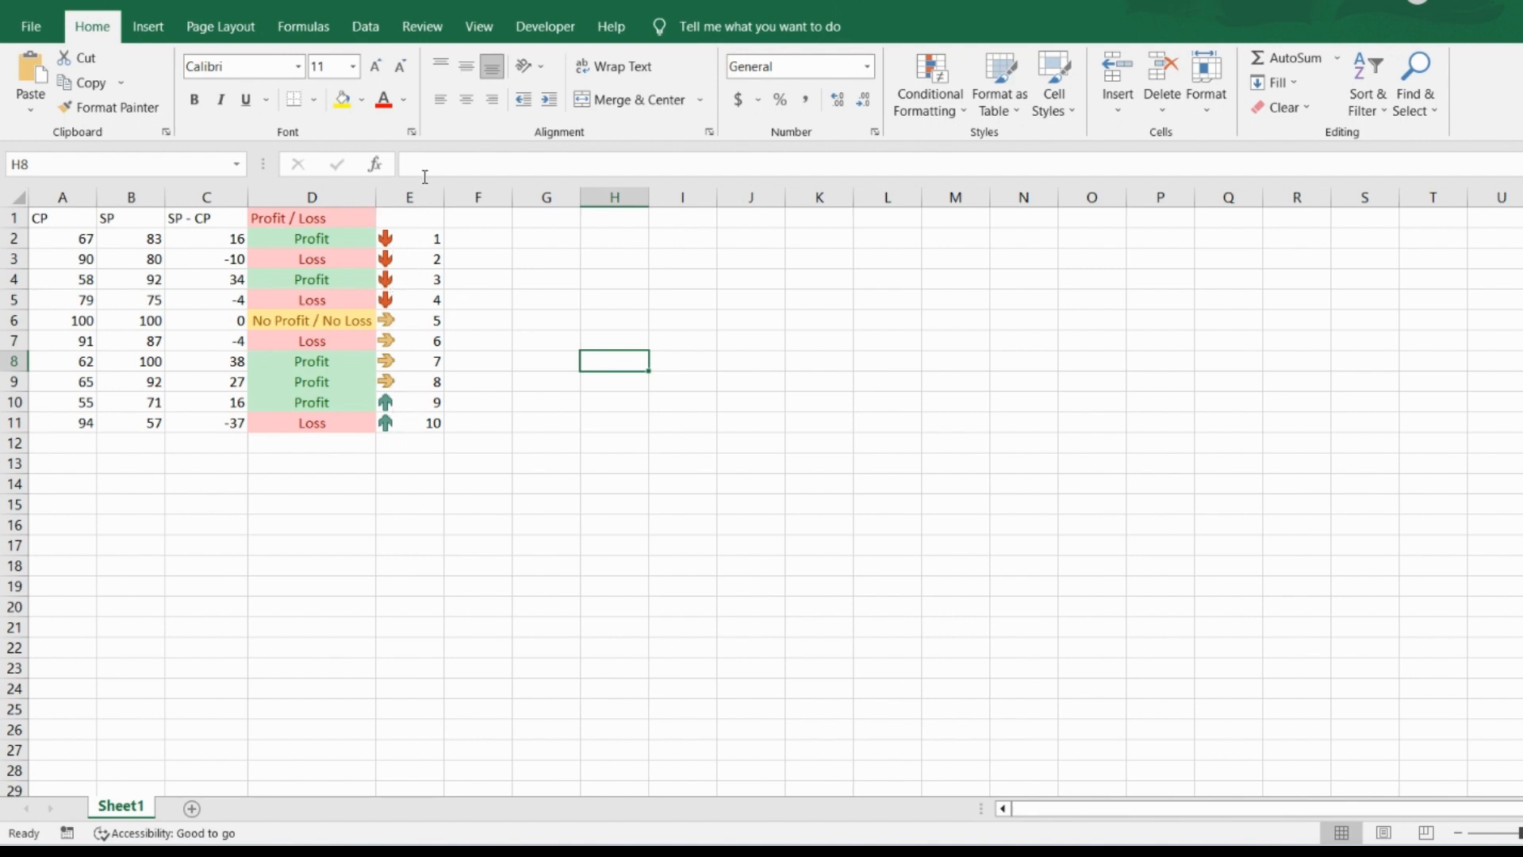
Step: Delete the three-arrow icon set rule from column E and apply the change
click(410, 197)
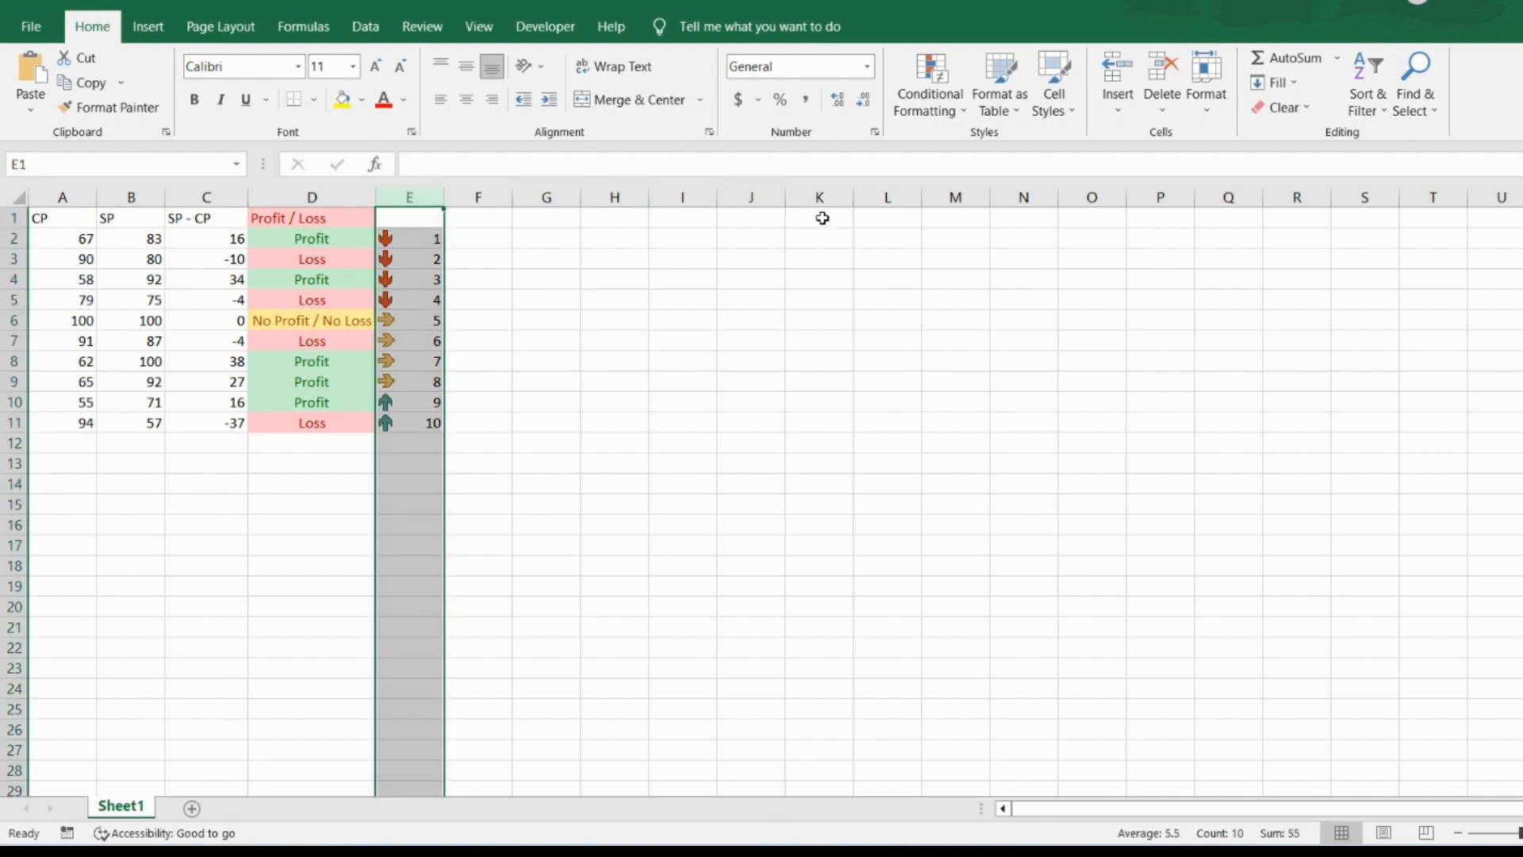
click(964, 113)
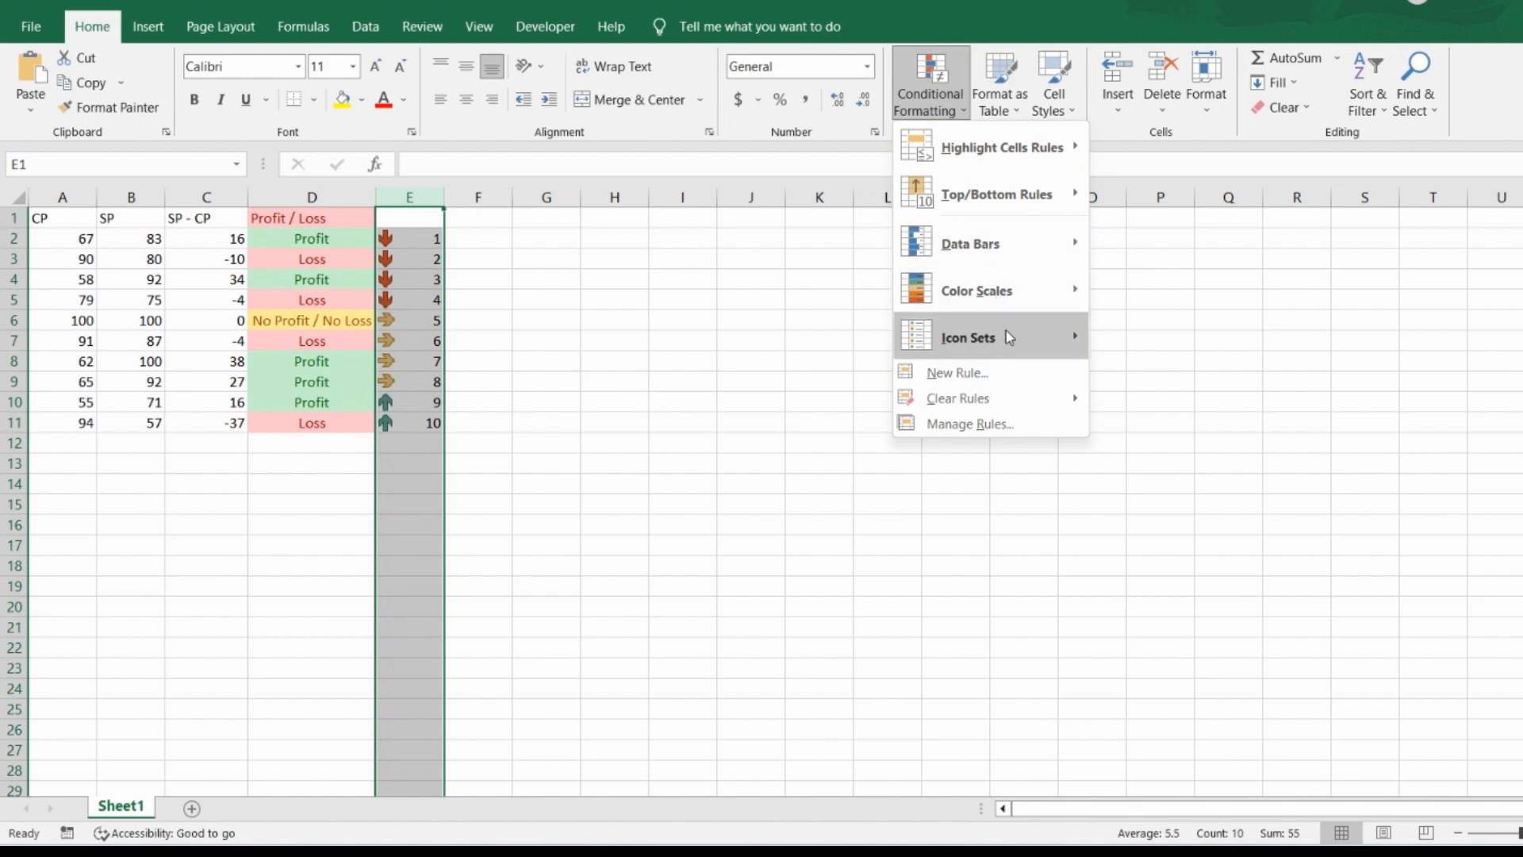
click(1034, 432)
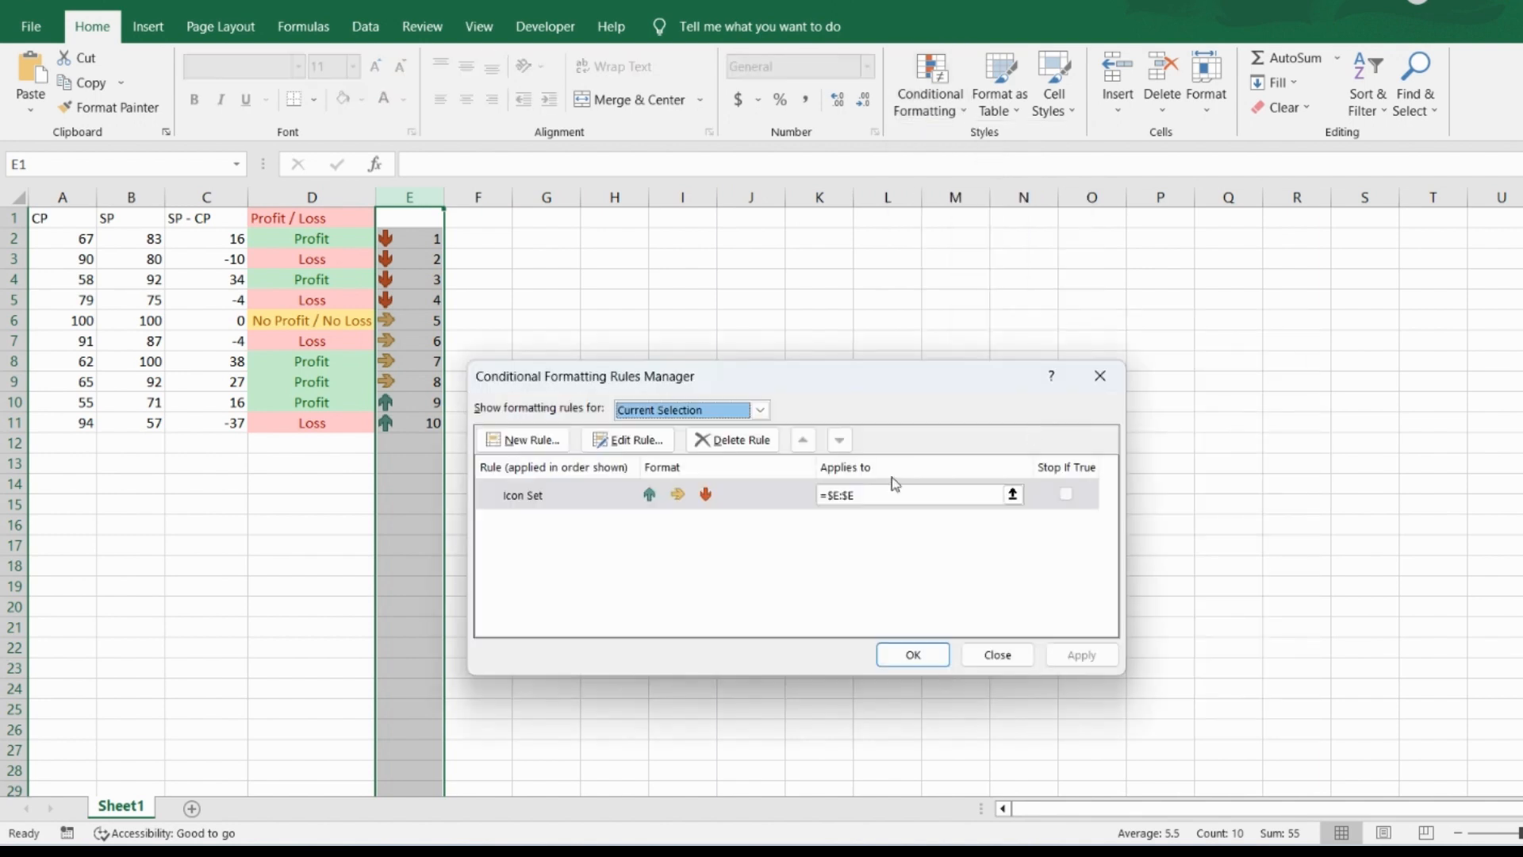
click(607, 492)
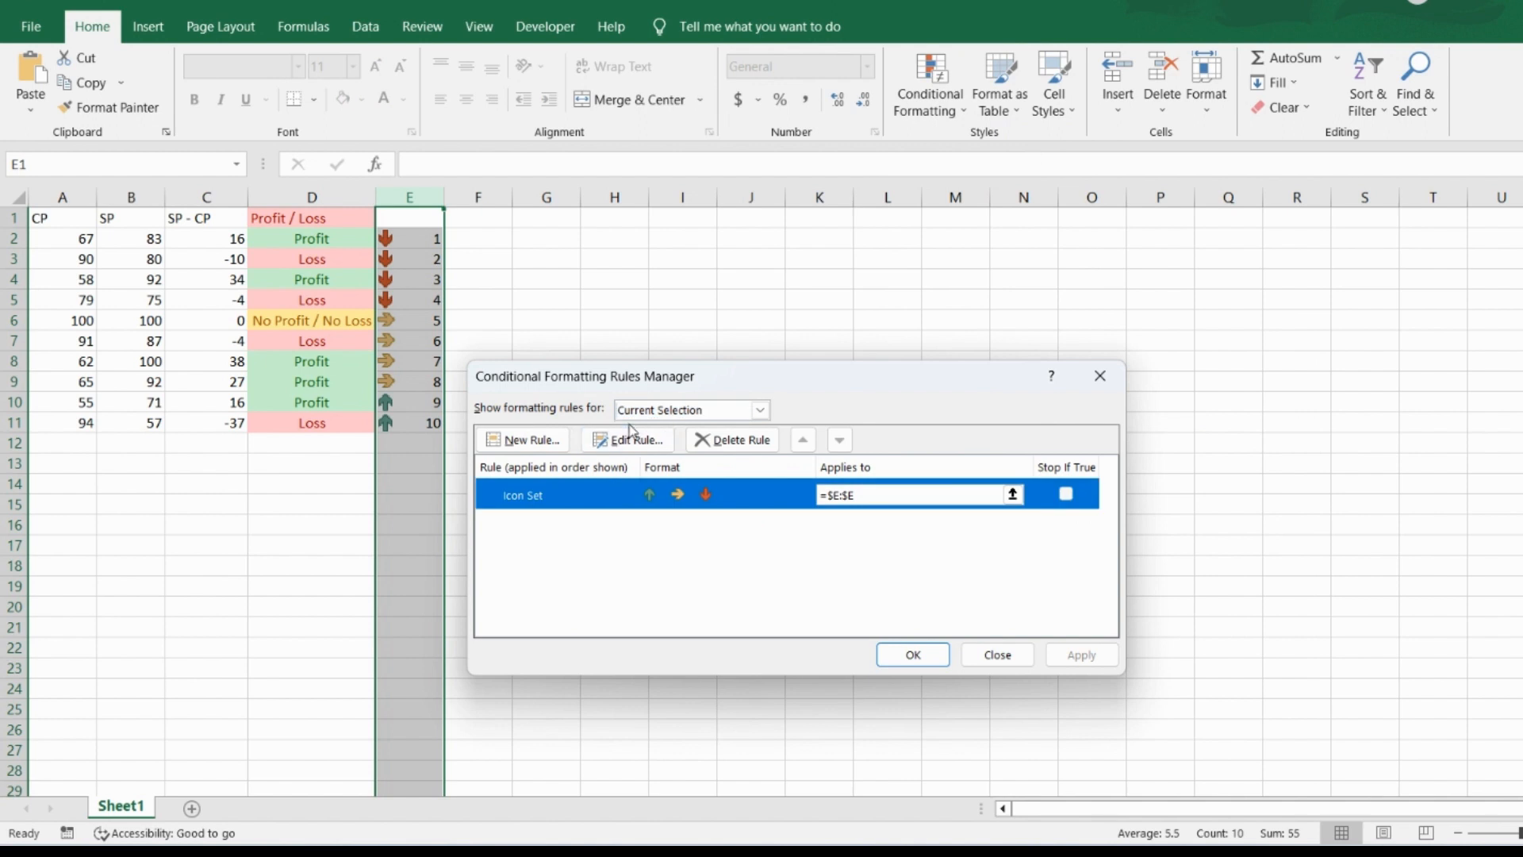
click(732, 439)
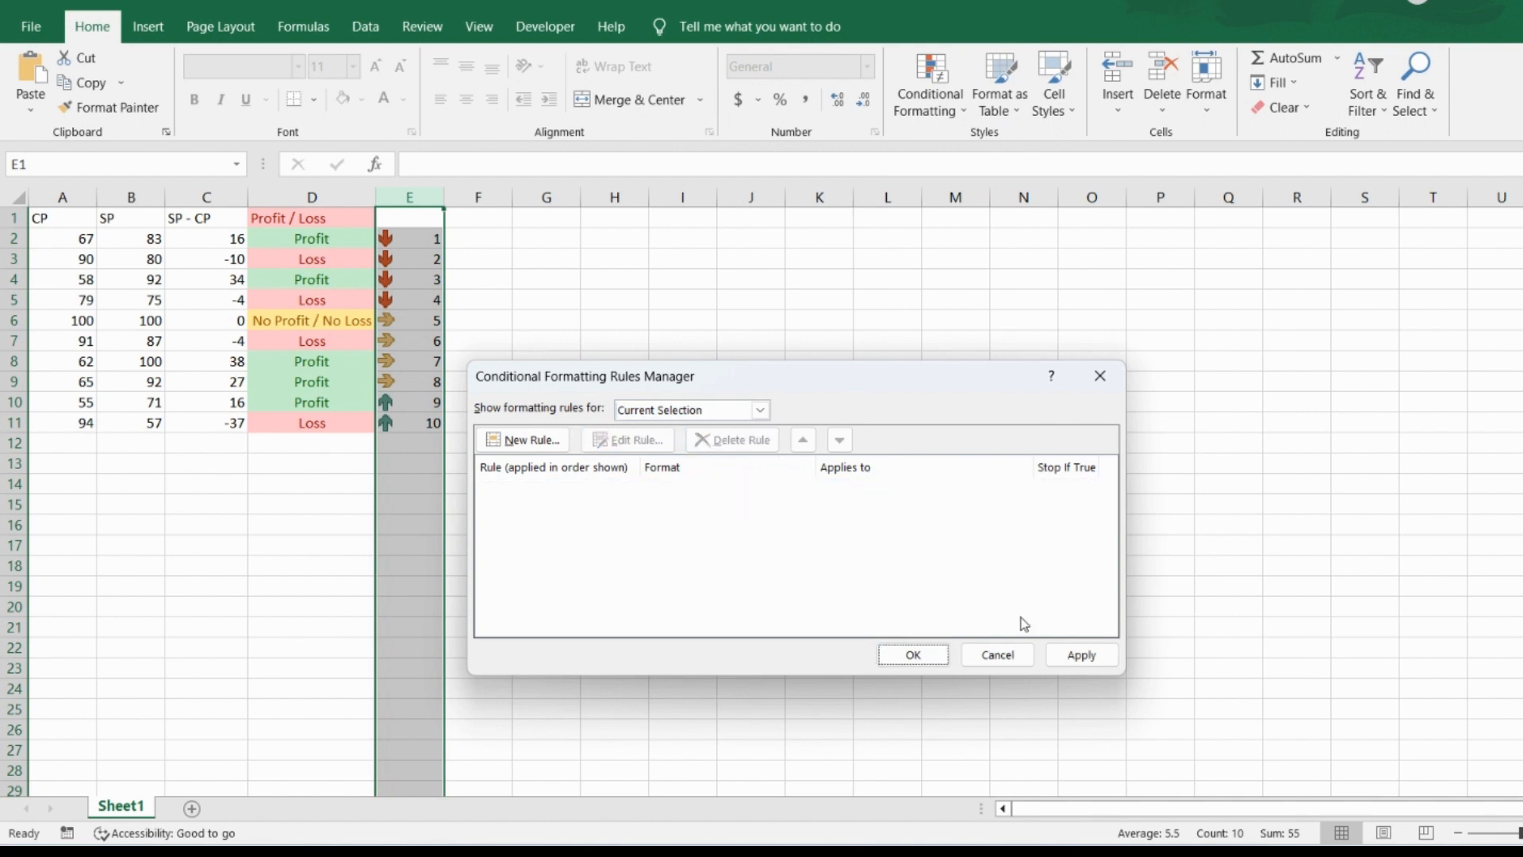
click(1079, 655)
click(910, 655)
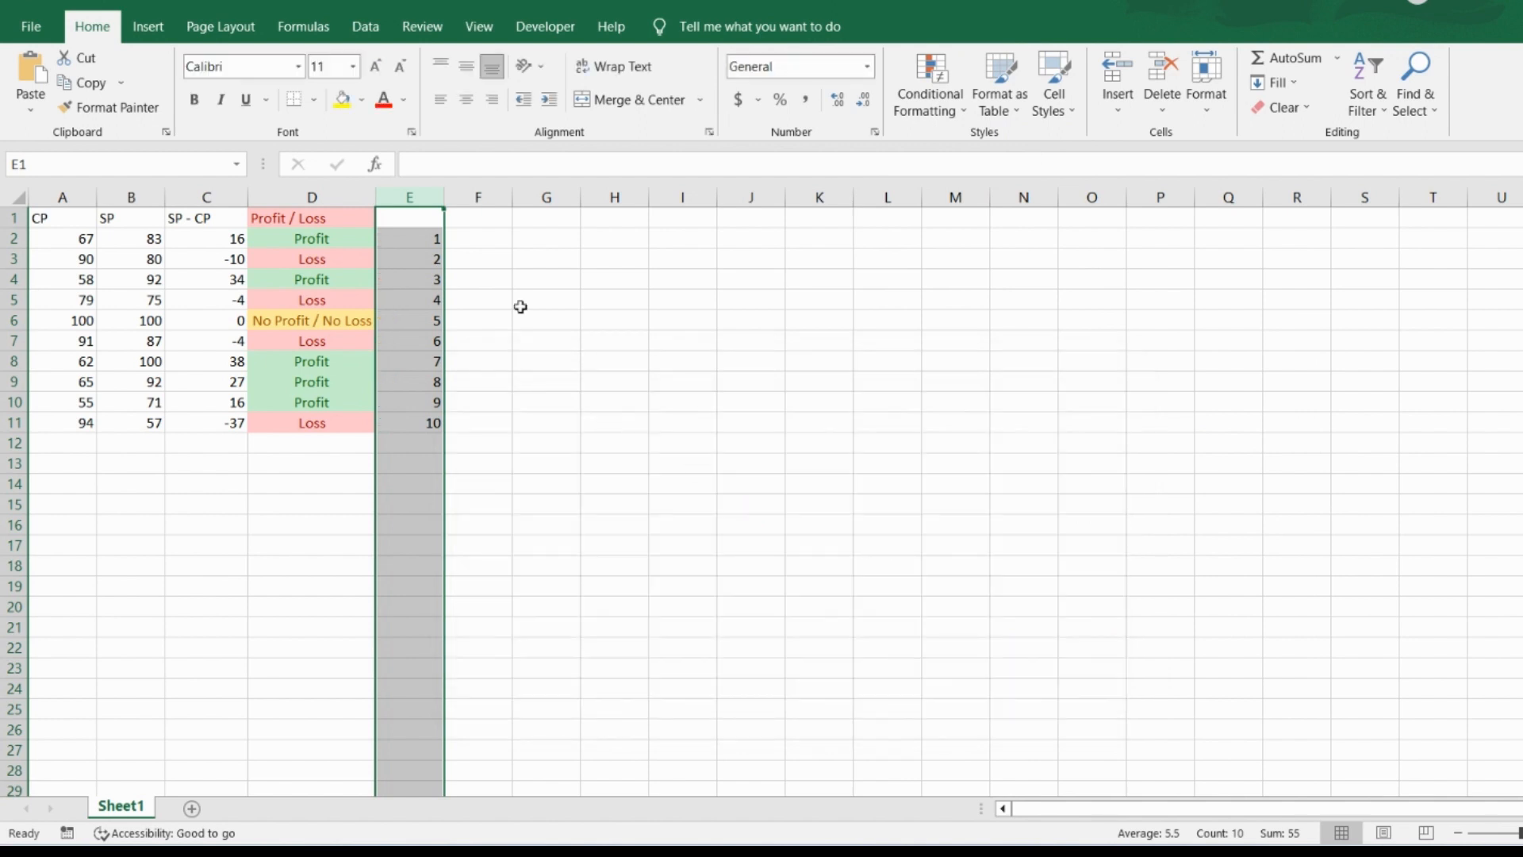
Step: Apply the five-level signal bar ratings icon set to column E
click(937, 75)
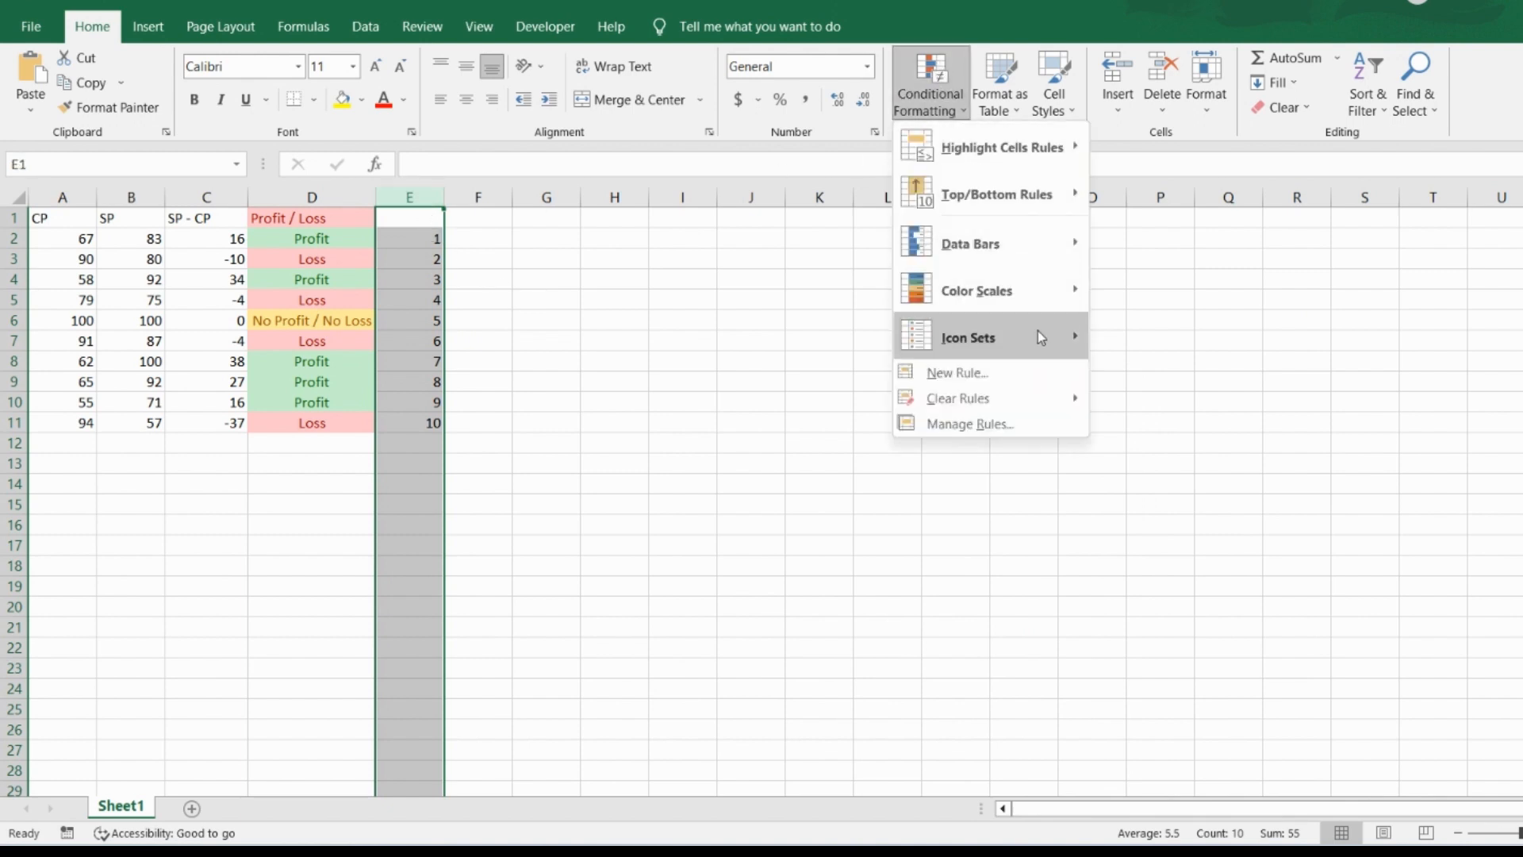
mouse_move(1040, 339)
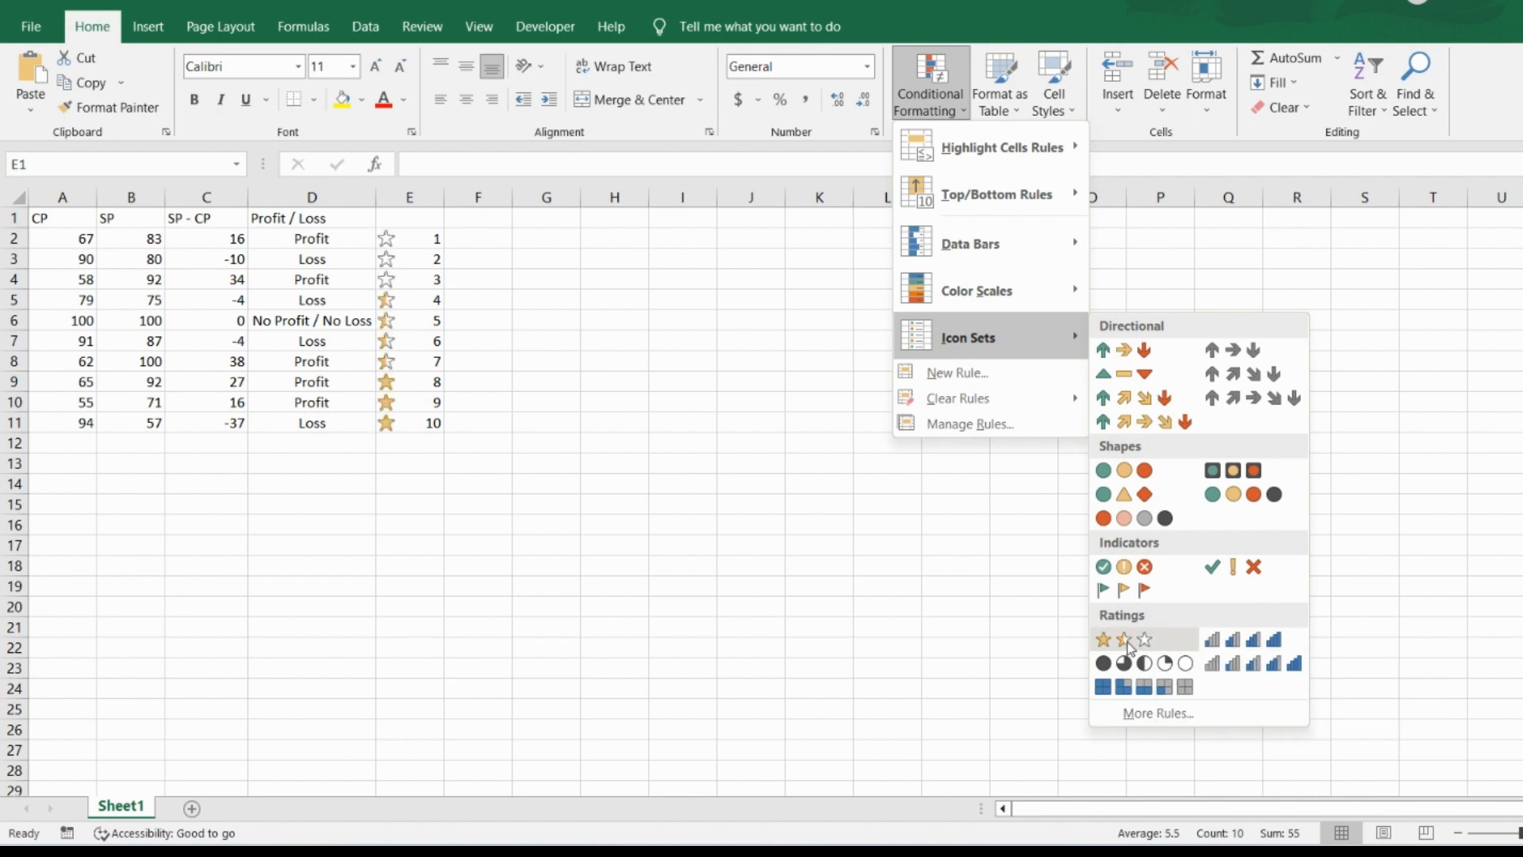
click(1220, 669)
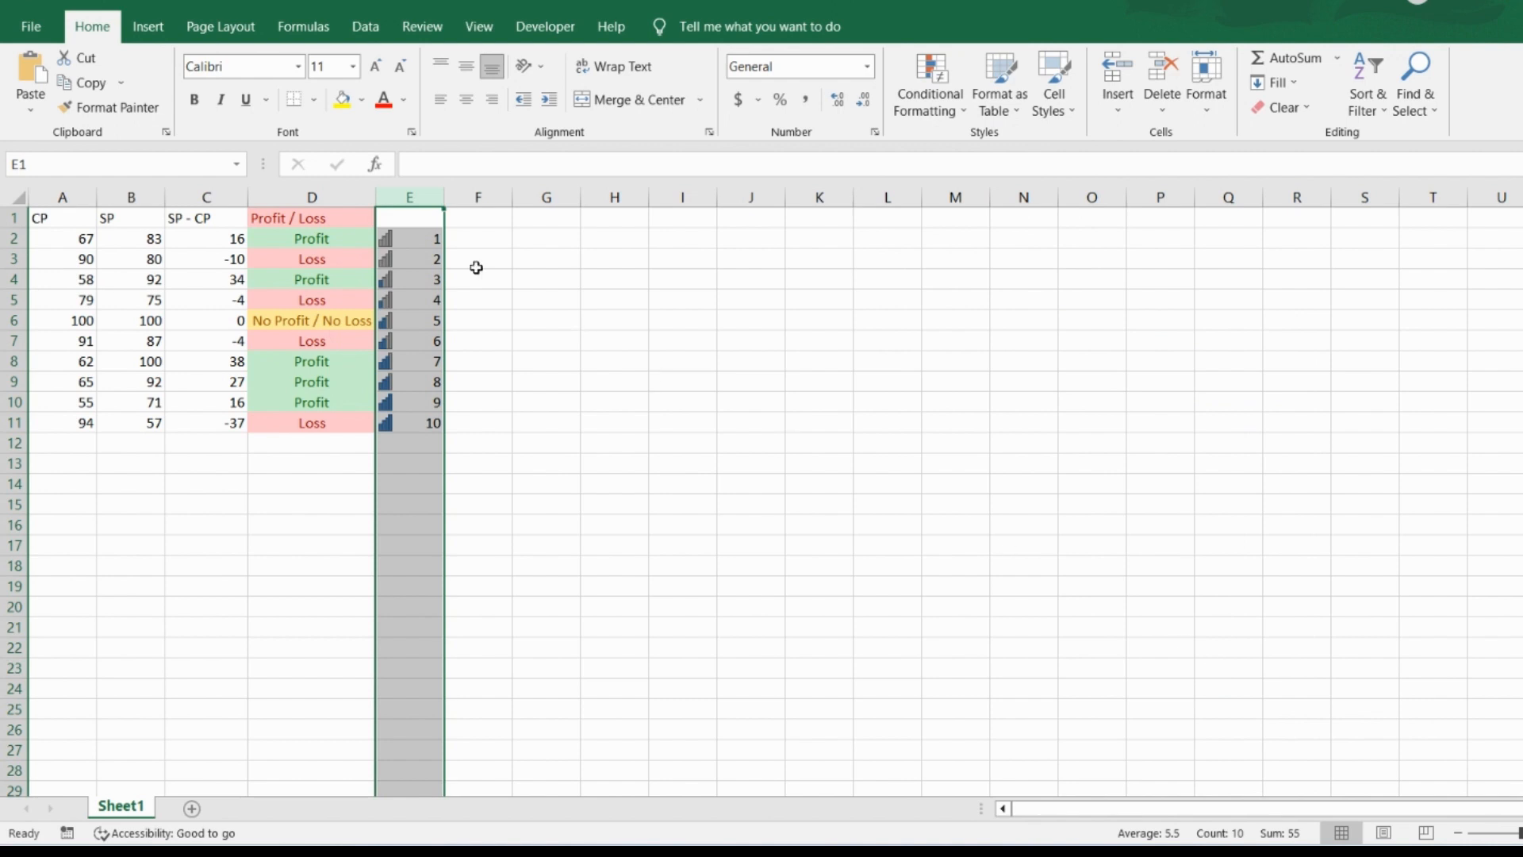
Step: Test the rating icons by changing cell E2 to 10 and setting it back to 1
key(Down)
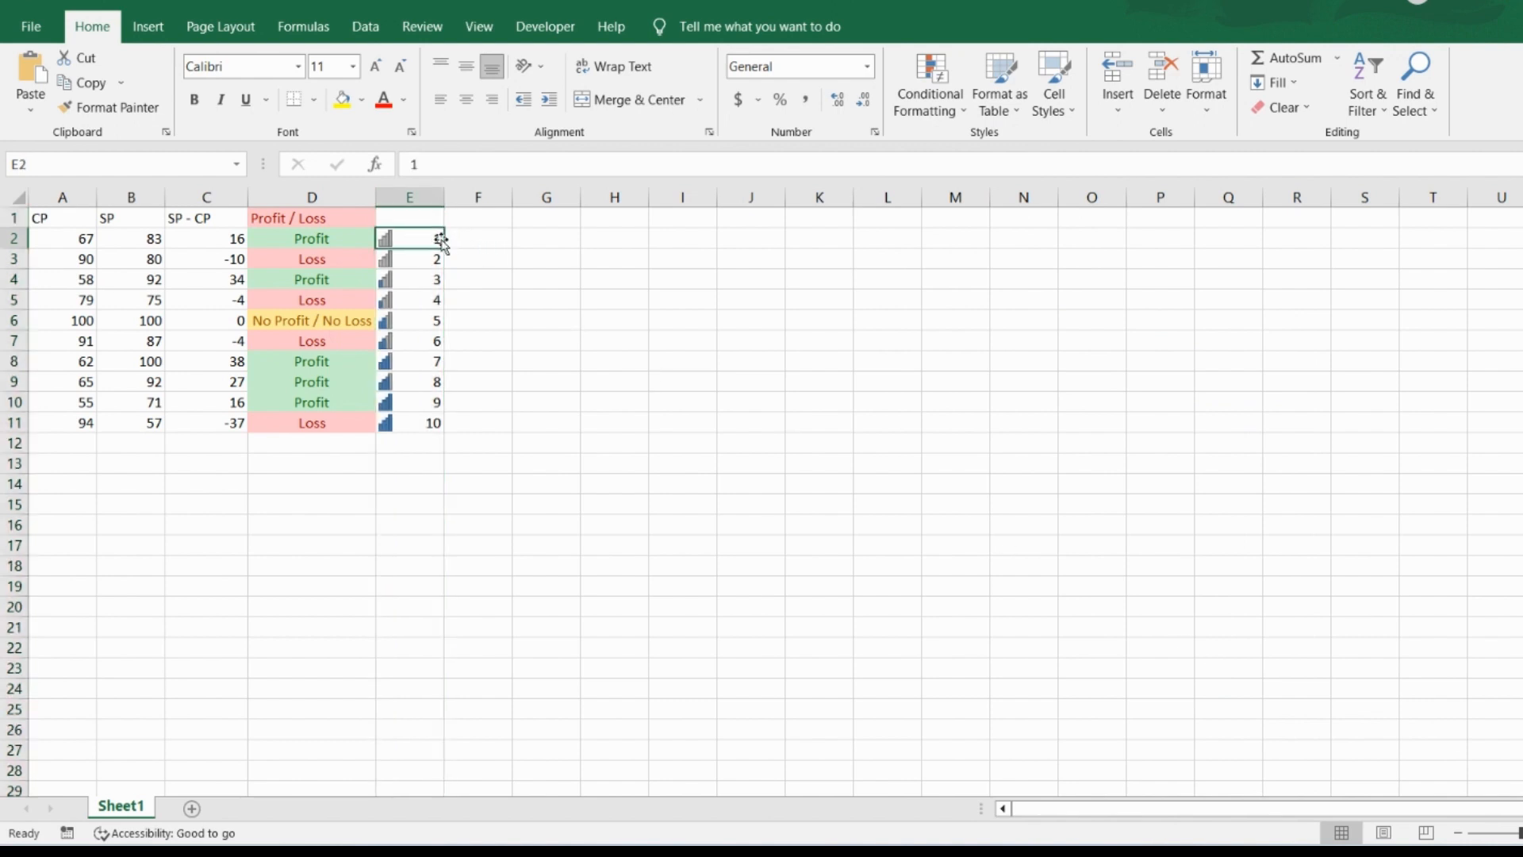
text(10)
key(Return)
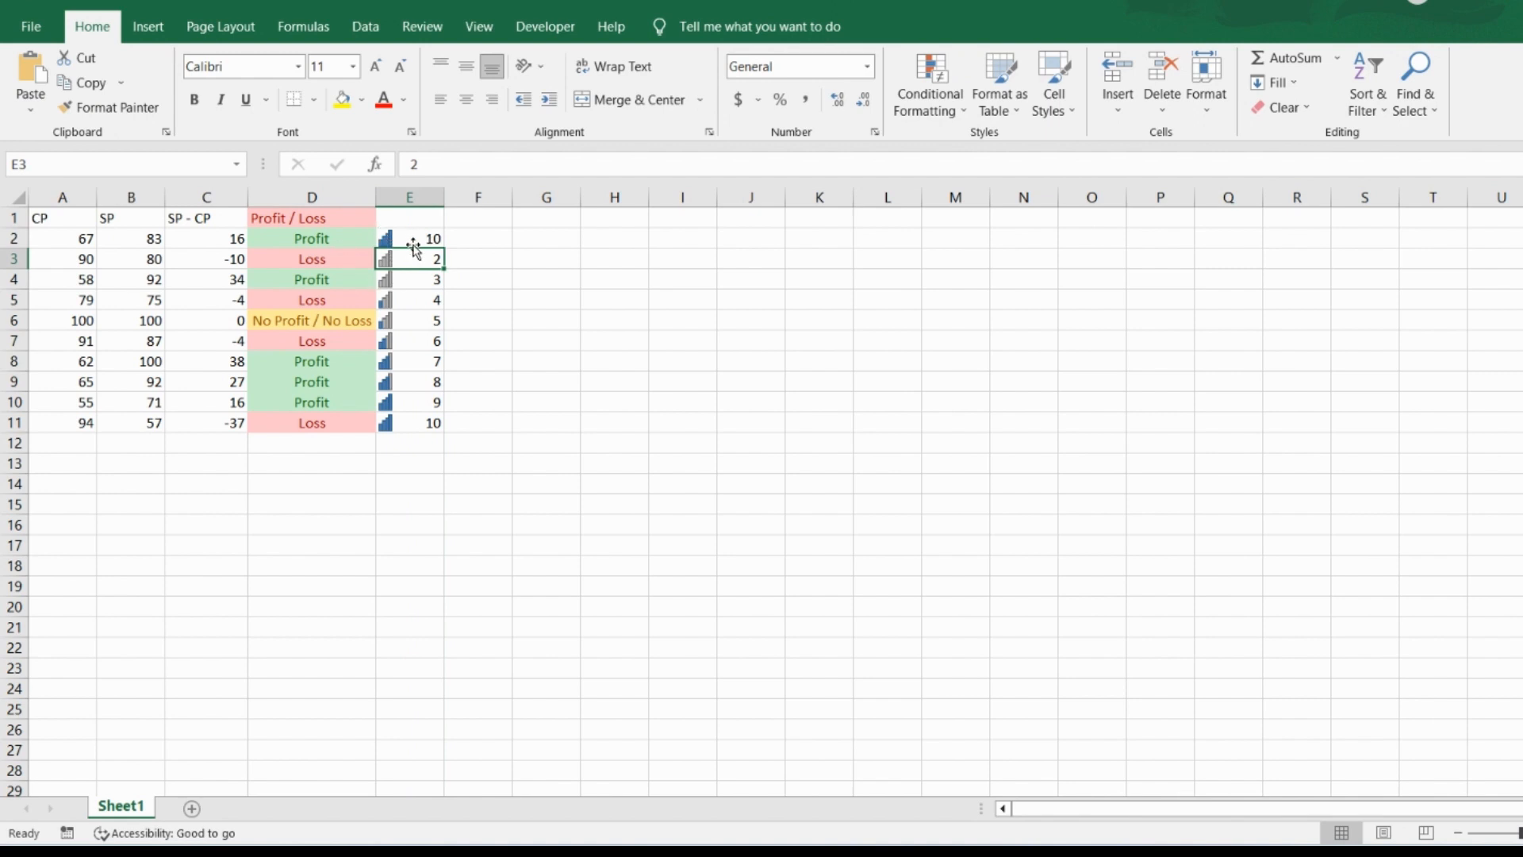
click(422, 240)
text(1)
key(Return)
click(474, 238)
click(422, 240)
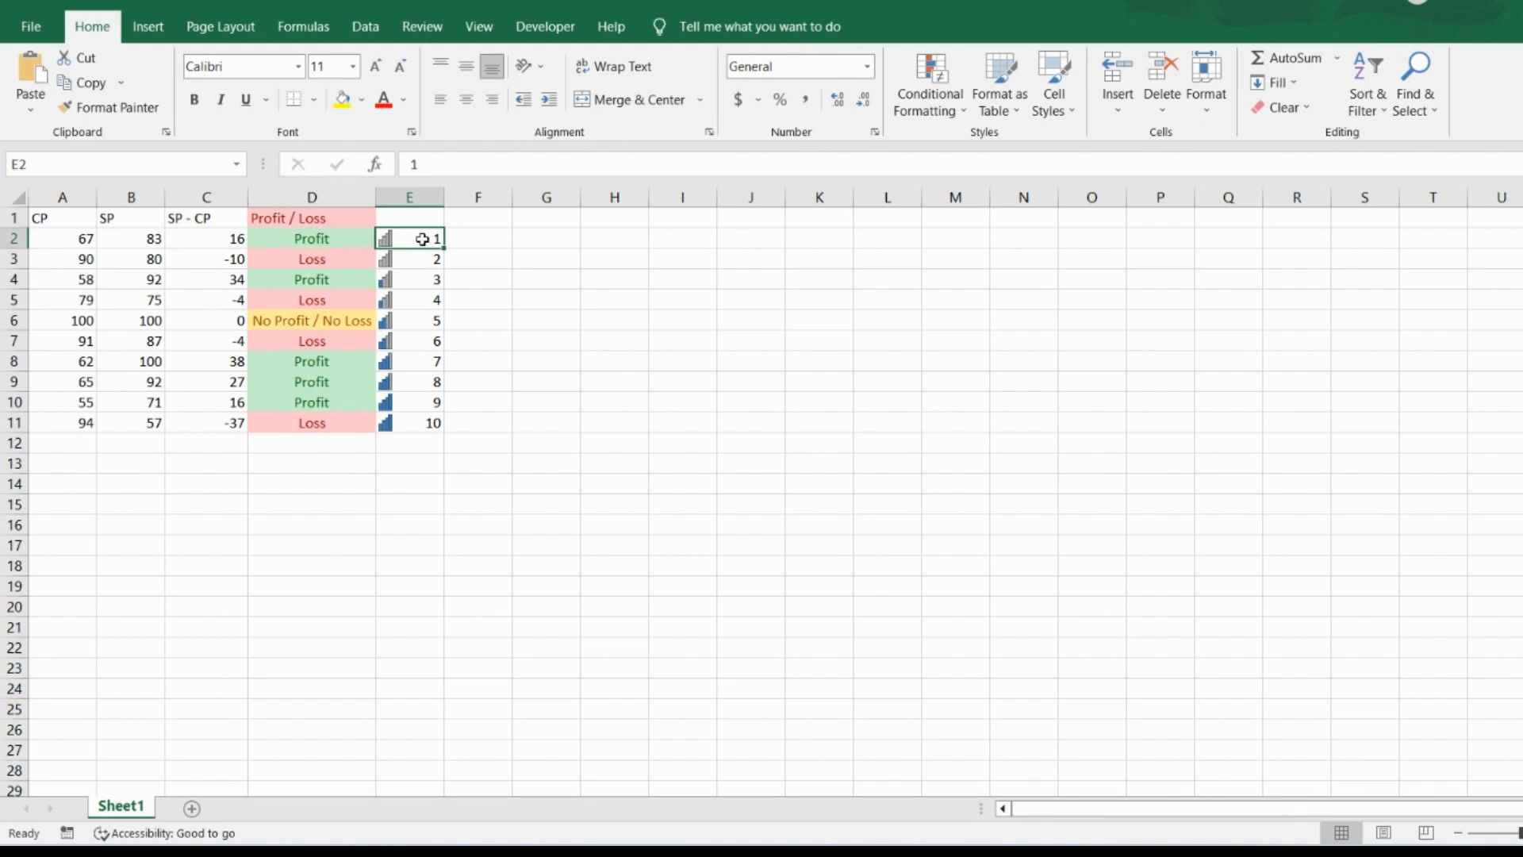